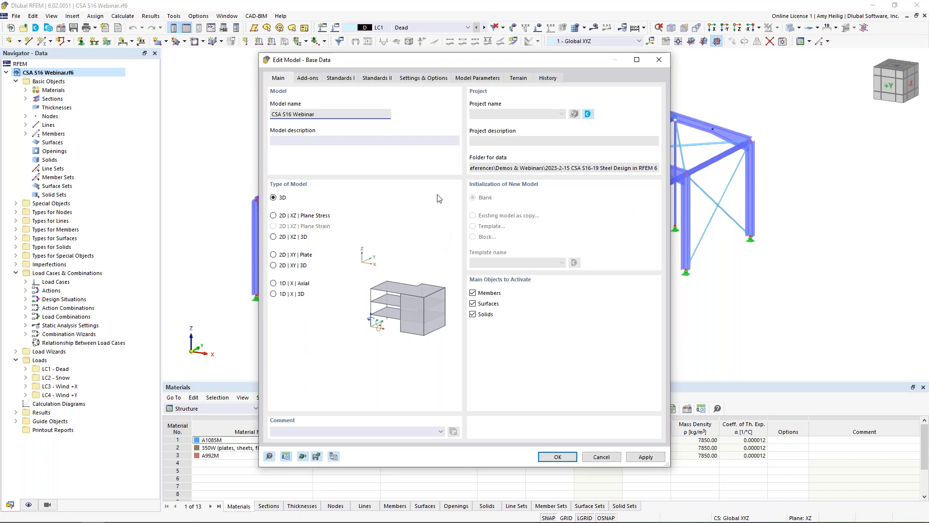
Review the model's base data: the available add-ons, and the standard group and edition options for load case classification, without changing anything.
left_click(308, 79)
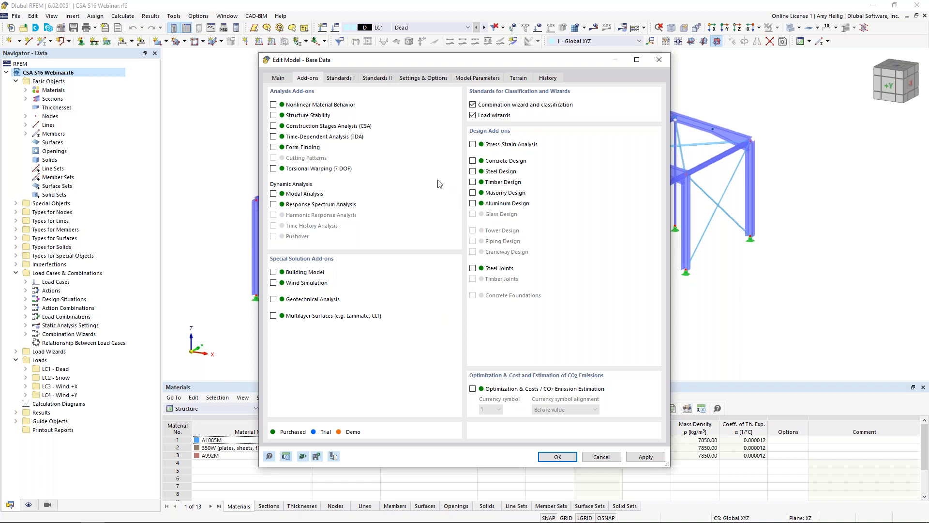
left_click(341, 79)
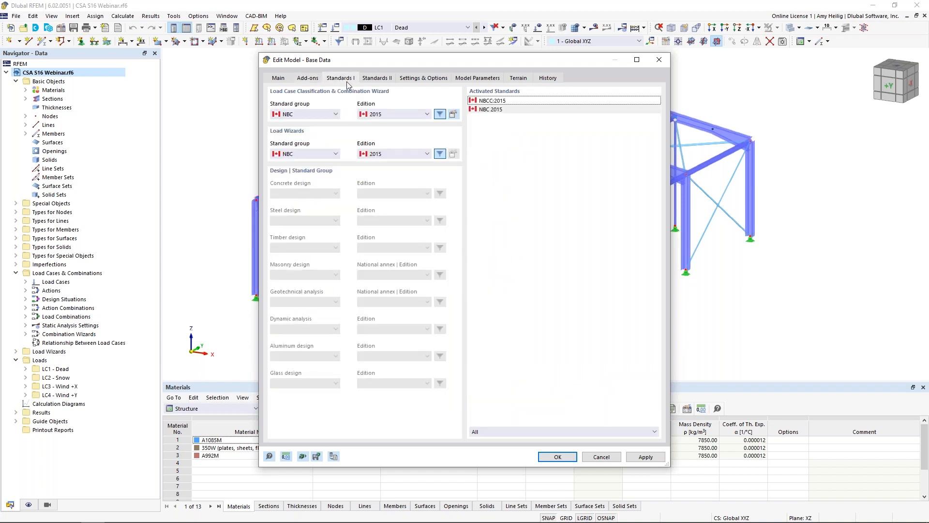
left_click(380, 115)
left_click(393, 120)
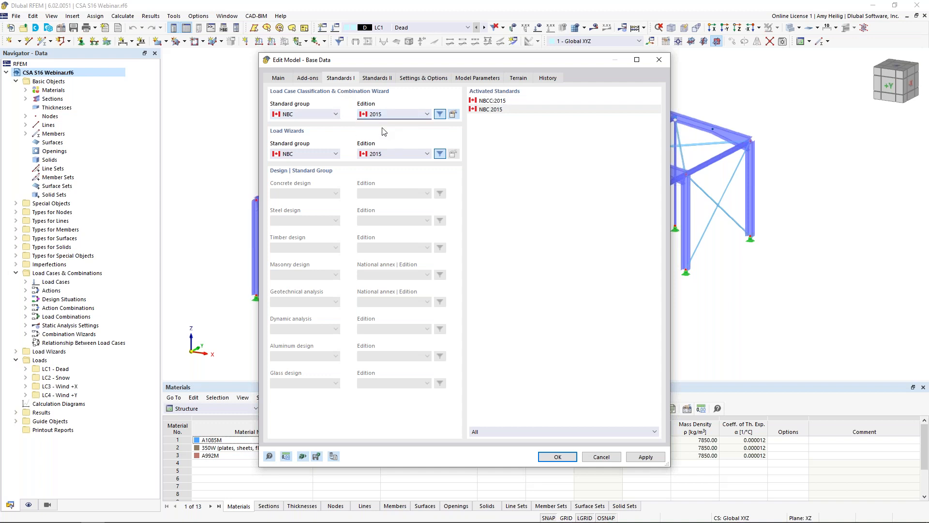
left_click(324, 115)
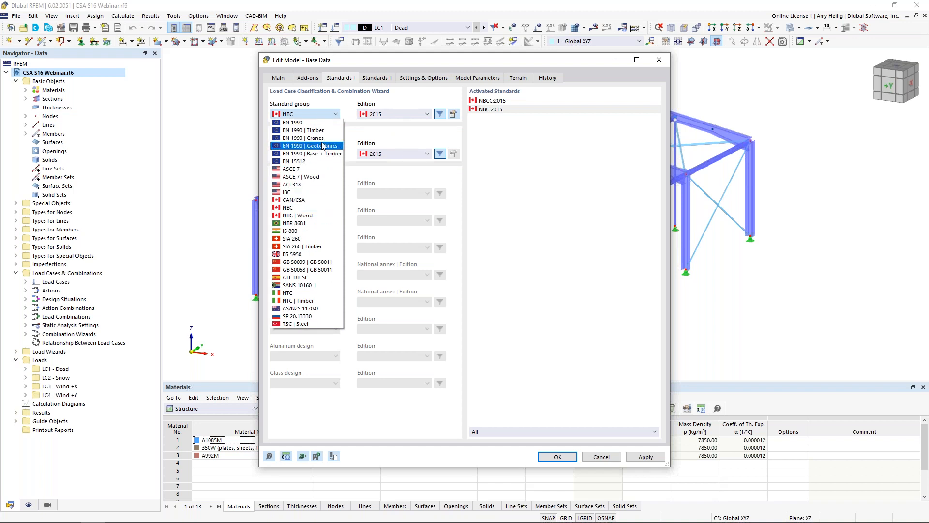
left_click(347, 108)
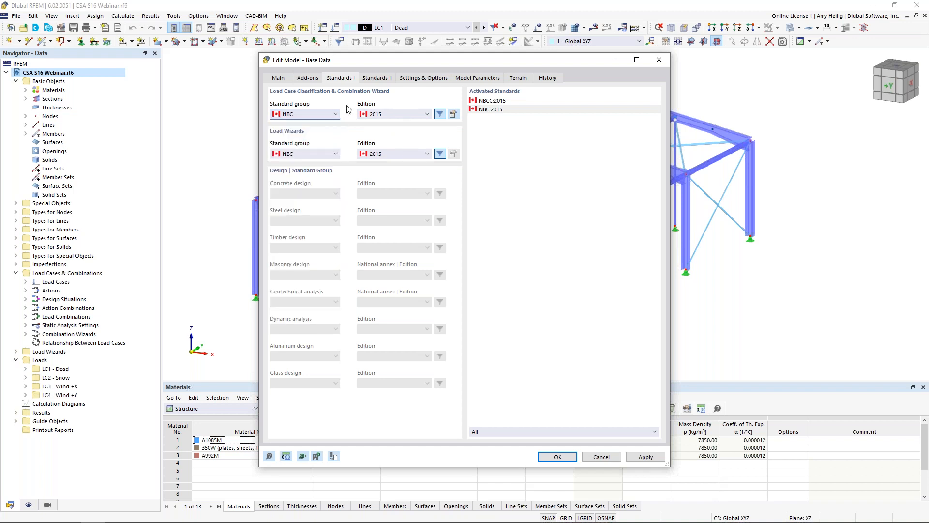
left_click(602, 456)
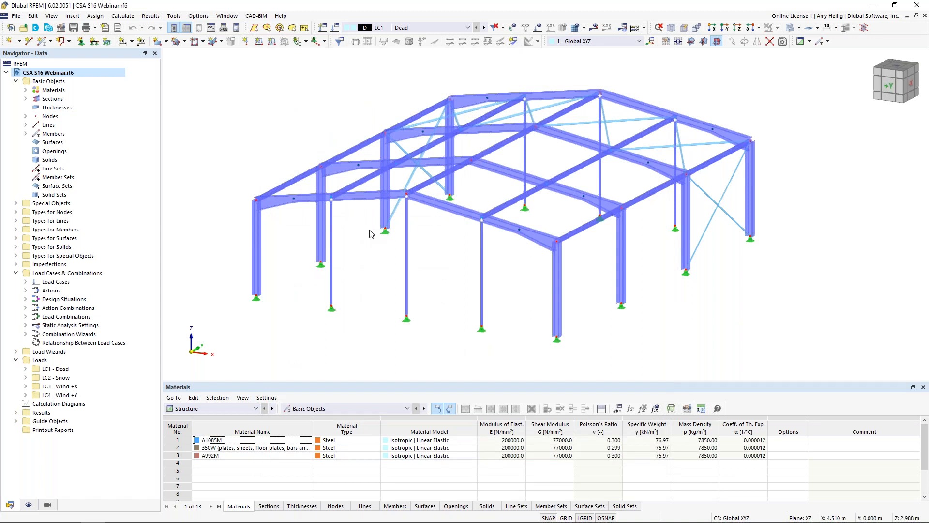
Inspect which members use the W 250x80, Sqr HSS 127x127x4.8, L 51x38x3.2 and Sqr HSS 51x51x3.2 sections.
left_click(25, 99)
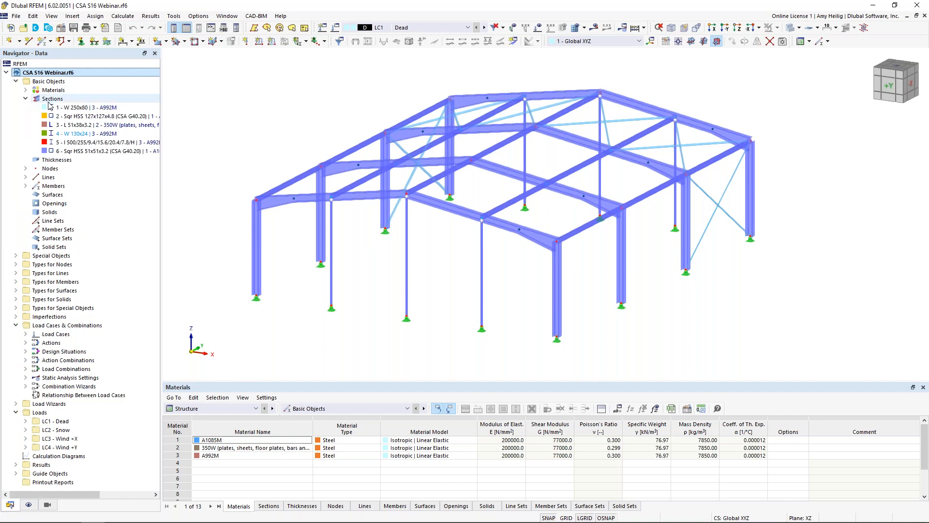
left_click(80, 107)
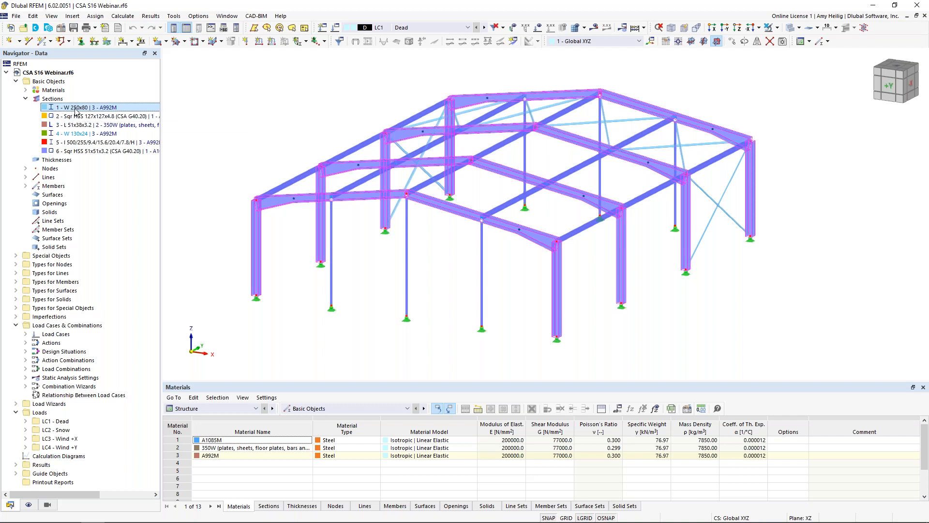
left_click(76, 117)
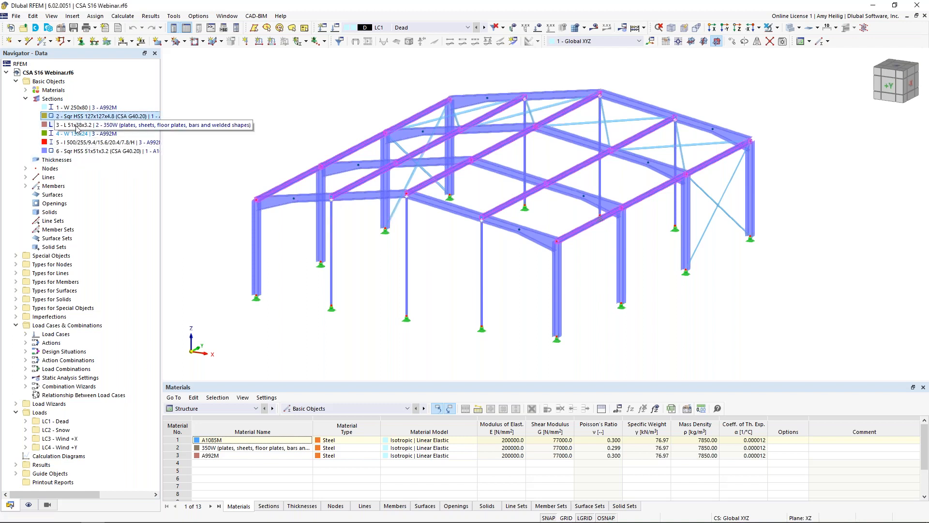
left_click(78, 125)
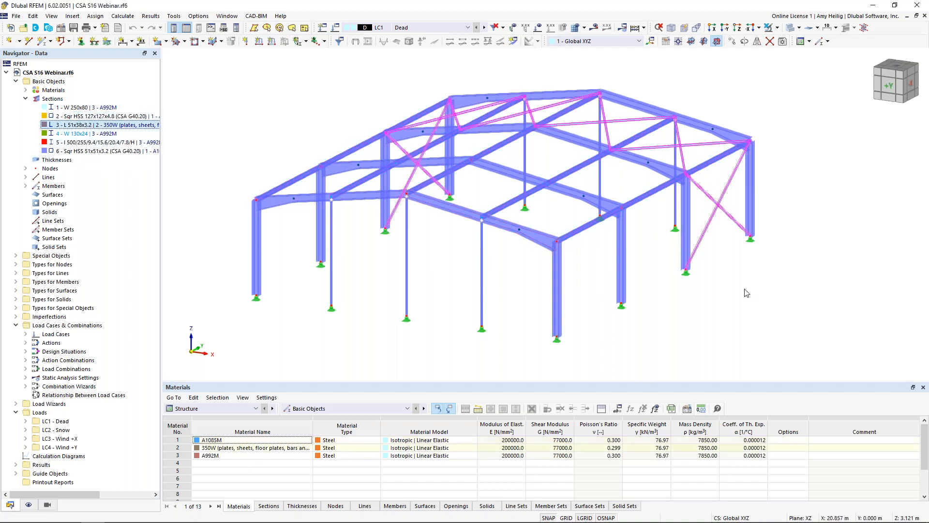
left_click(108, 154)
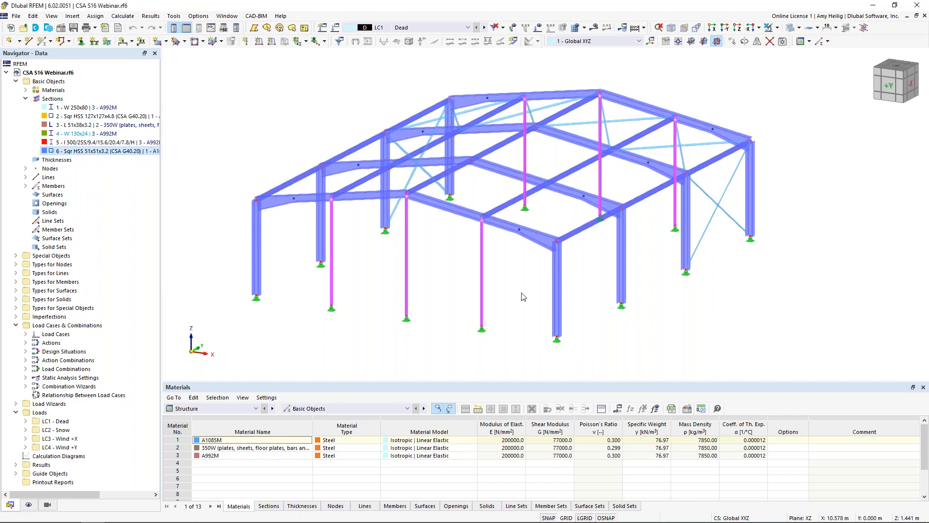
Examine the section distribution options and assigned start and end sections of the tapered end beam in the front frame.
double_click(538, 241)
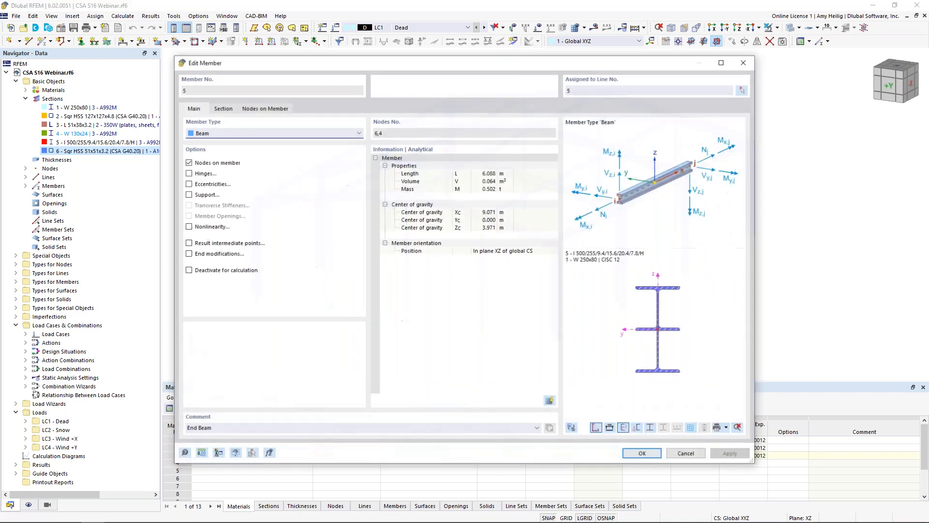
left_click(231, 111)
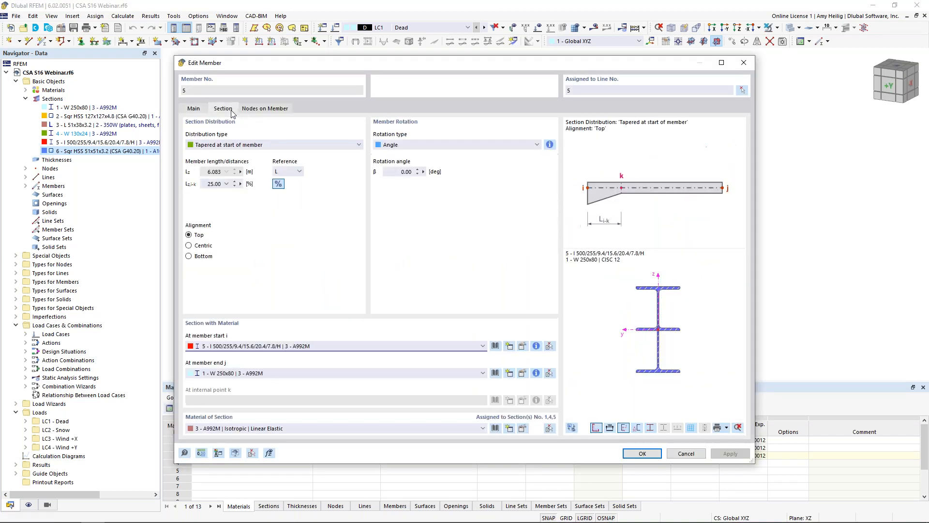
left_click(229, 147)
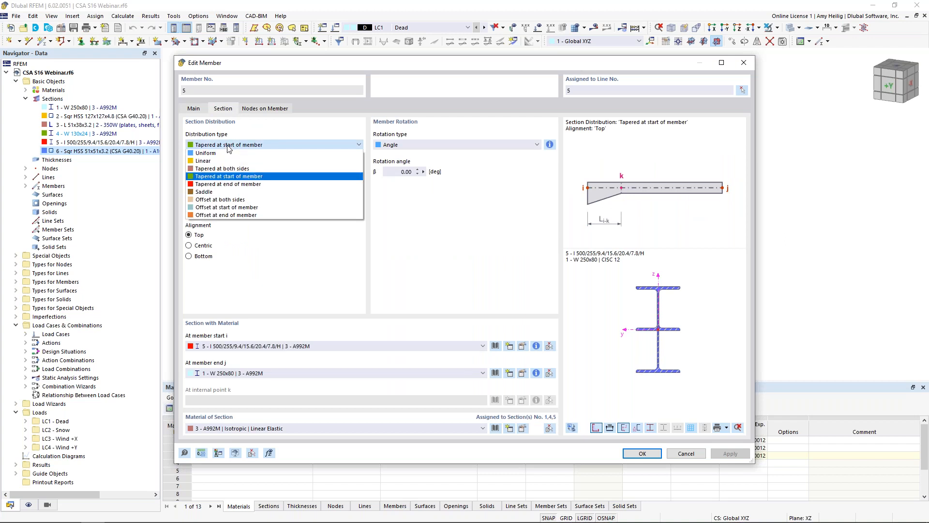
left_click(273, 260)
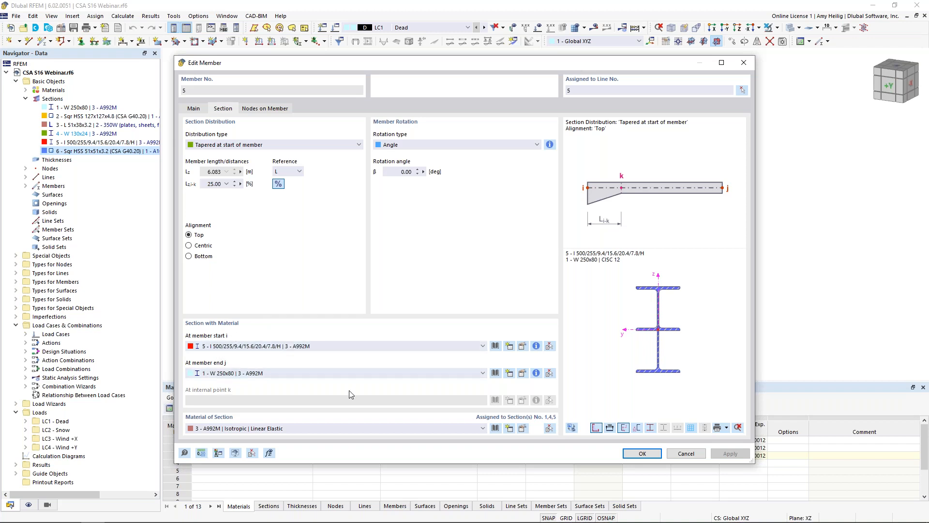
left_click(685, 454)
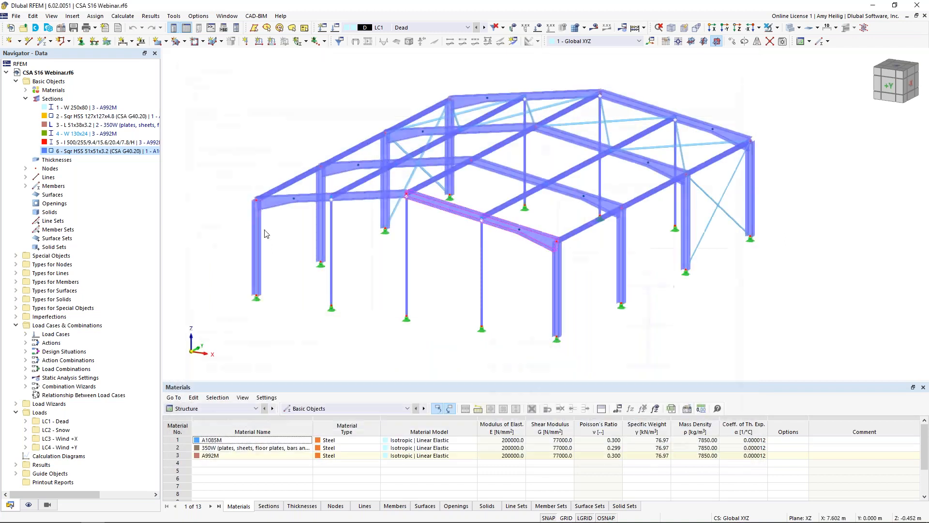
Inspect which members use the A1085M, 350W and A992M materials, and collapse the materials and sections lists.
left_click(26, 90)
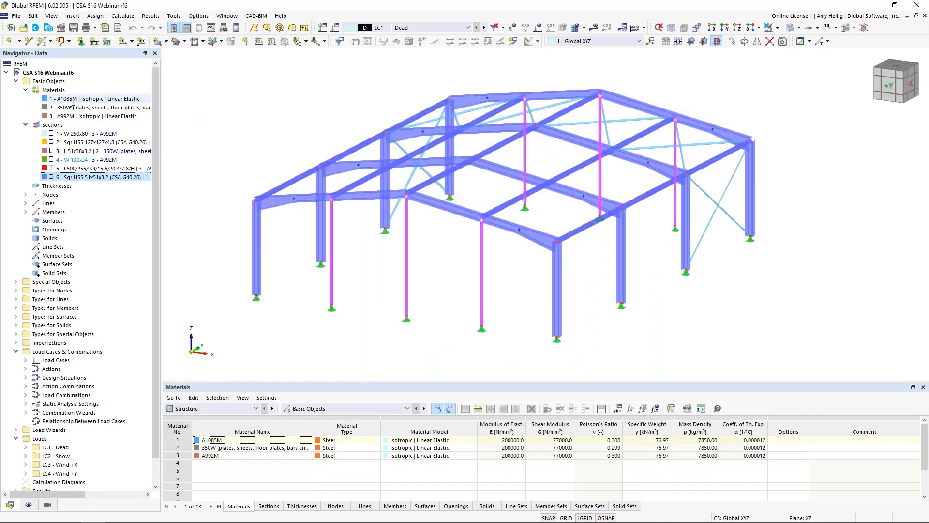
left_click(70, 99)
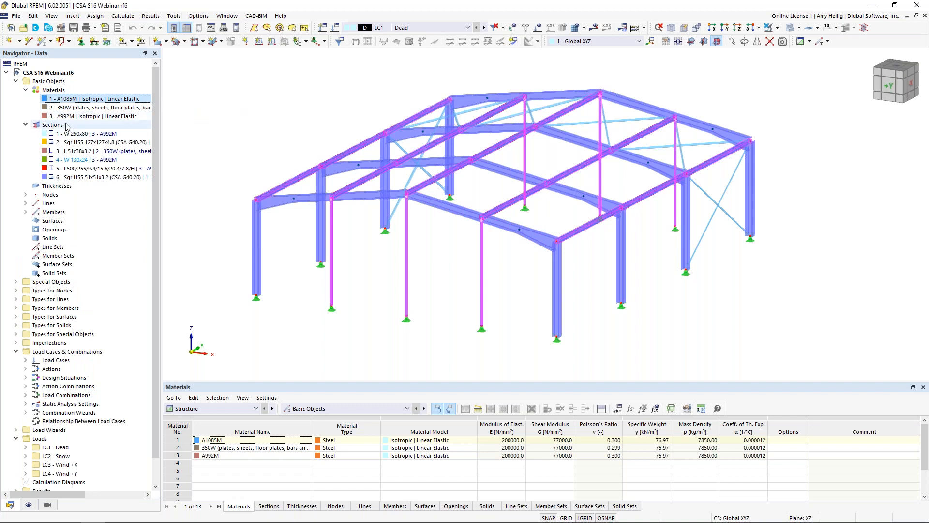
left_click(64, 108)
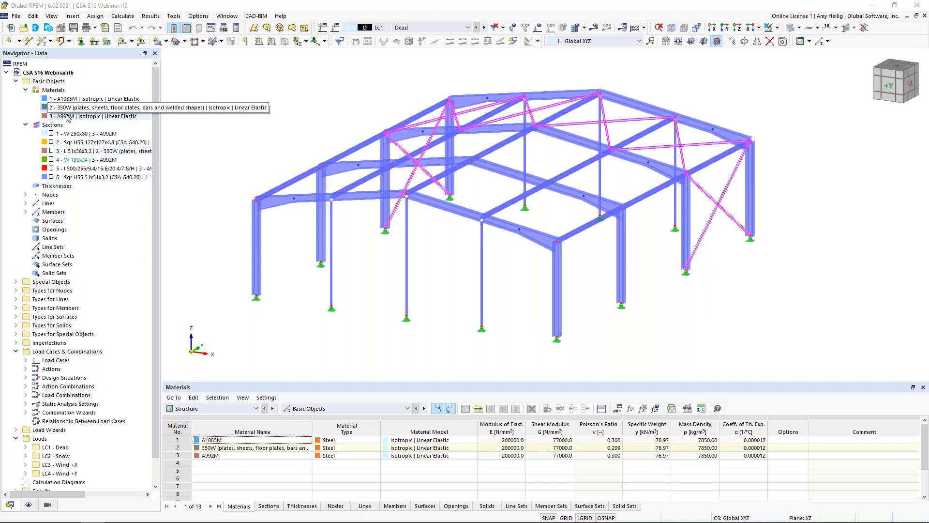
left_click(66, 118)
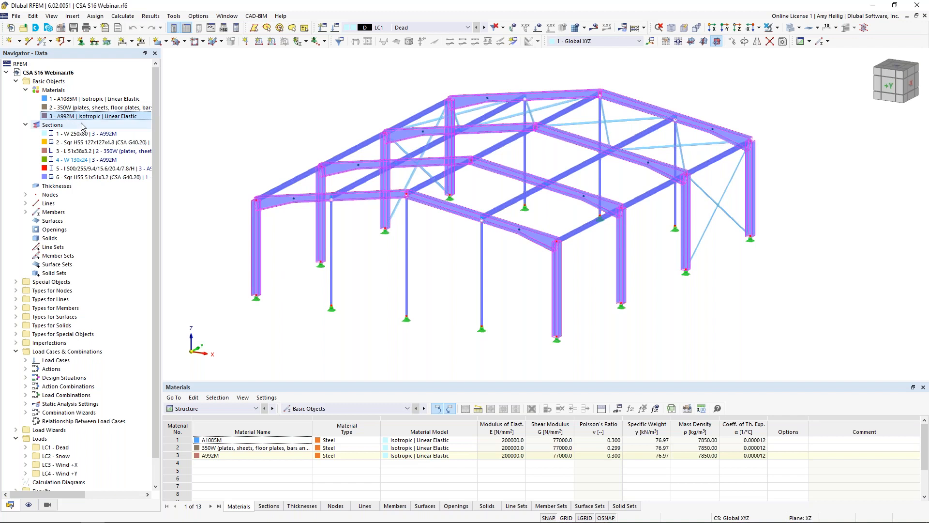
left_click(25, 90)
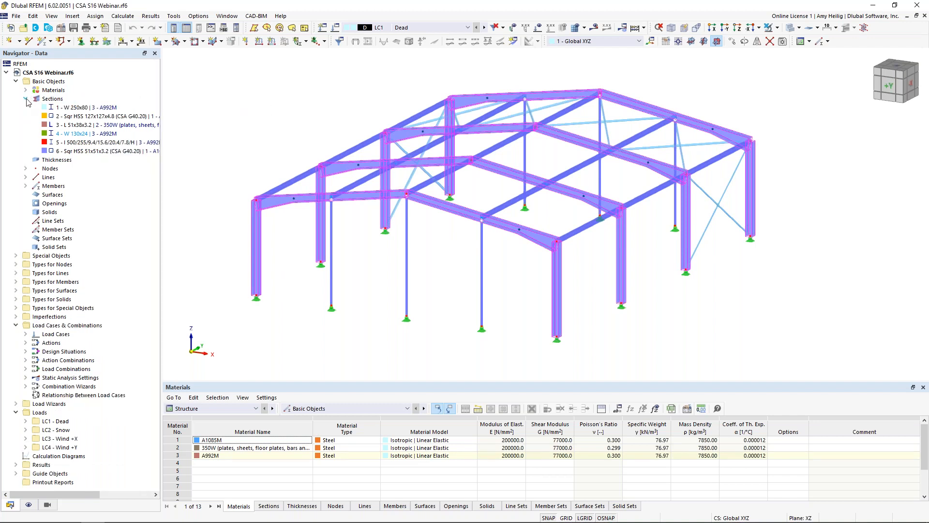
left_click(25, 98)
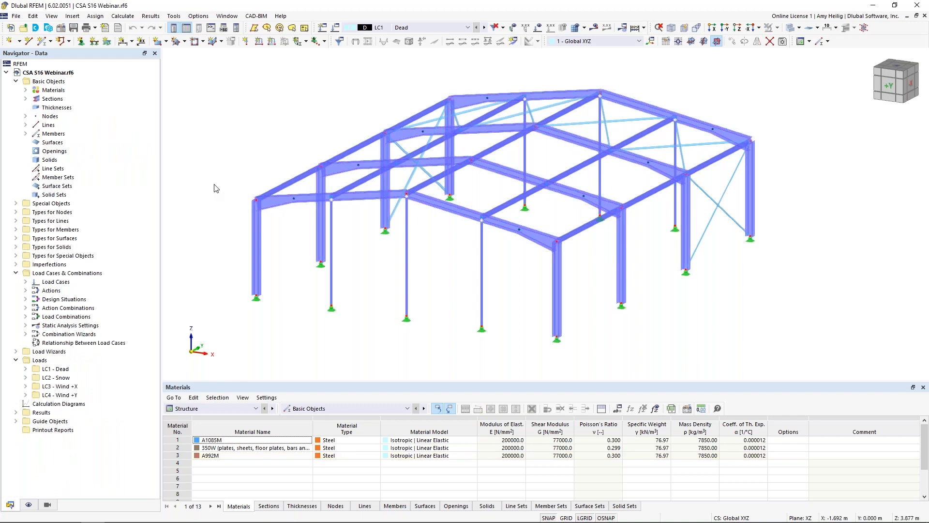
Color the rendered members by the Member Type object property.
left_click(29, 505)
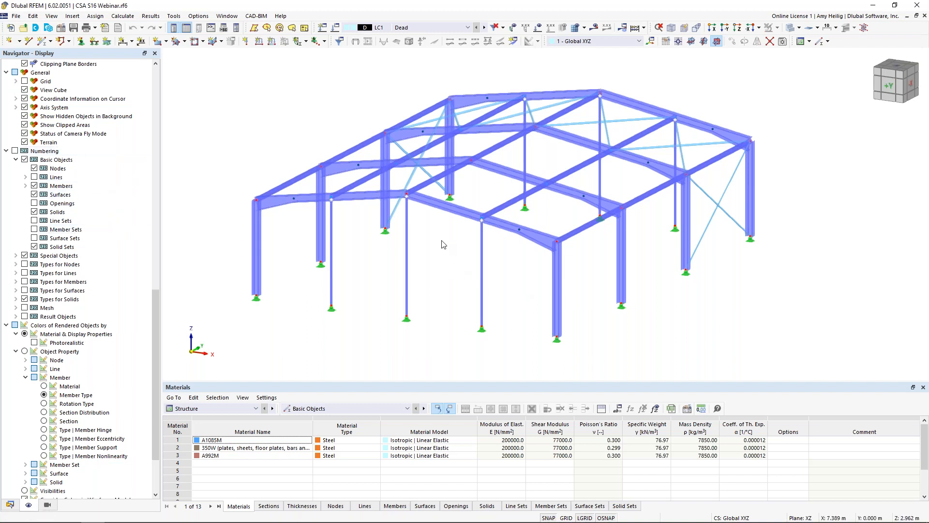
scroll(94, 261, "down", 3)
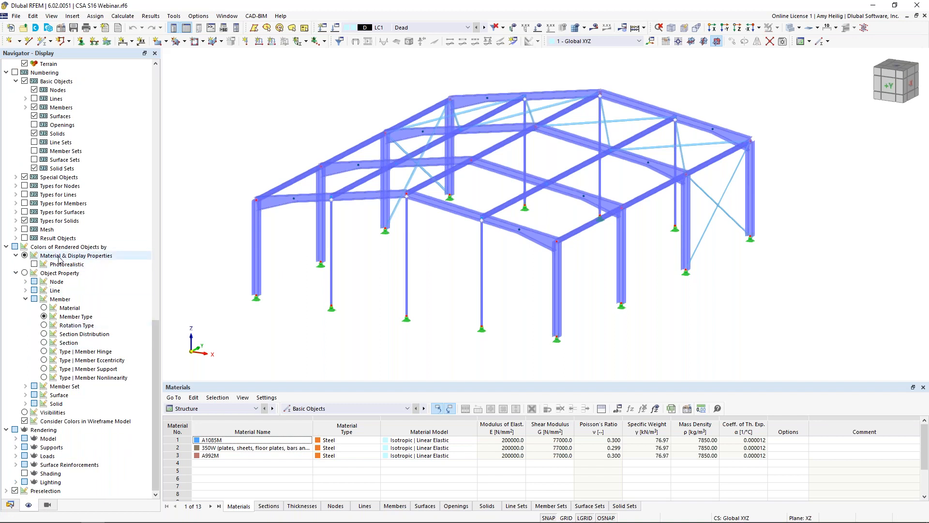
left_click(44, 325)
left_click(44, 316)
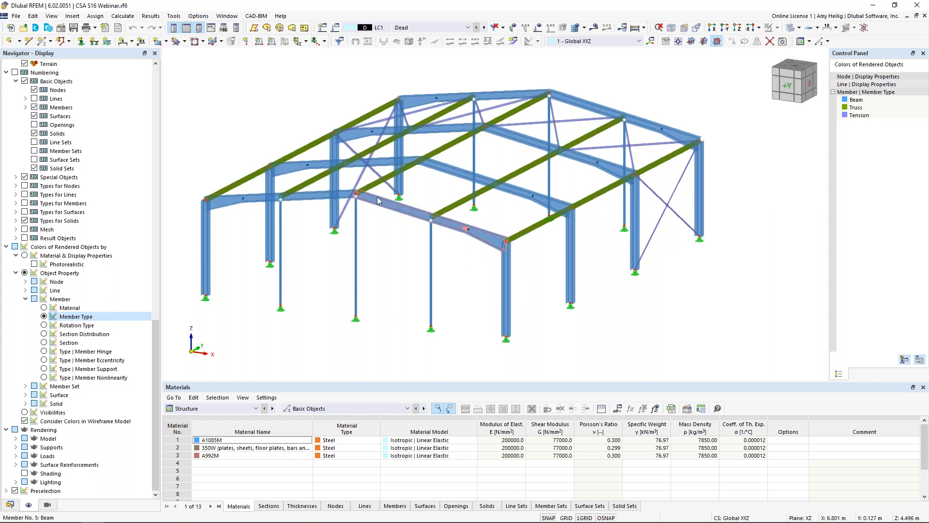
Review the member type and options of the front frame's end beam and of a truss member between the first two frames.
double_click(401, 209)
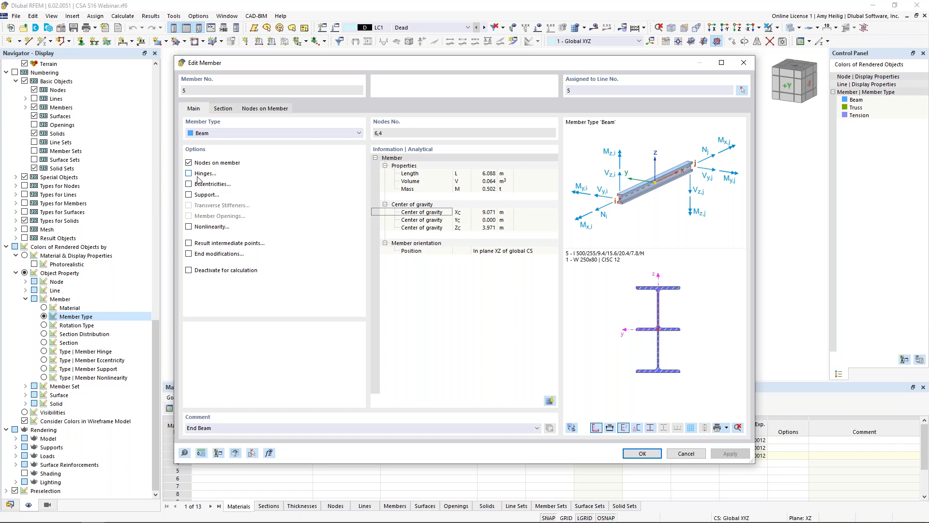
left_click(686, 453)
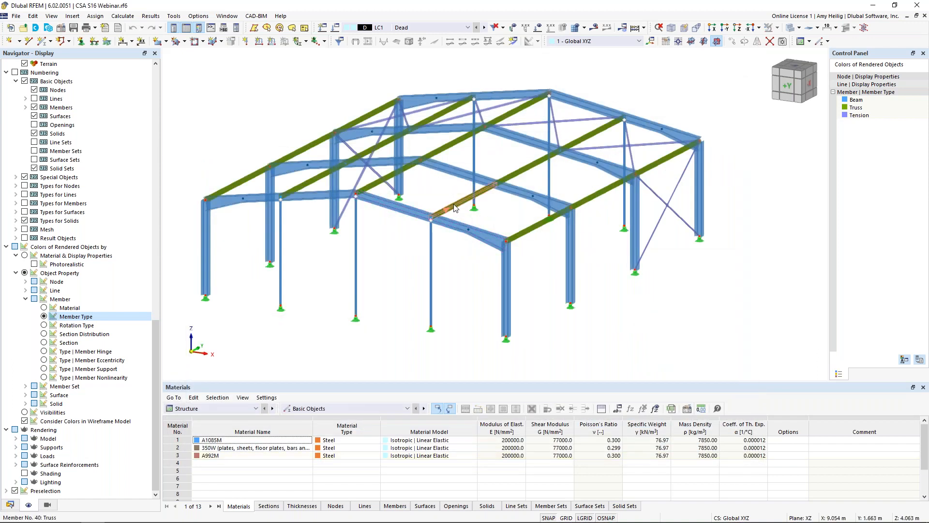
double_click(455, 208)
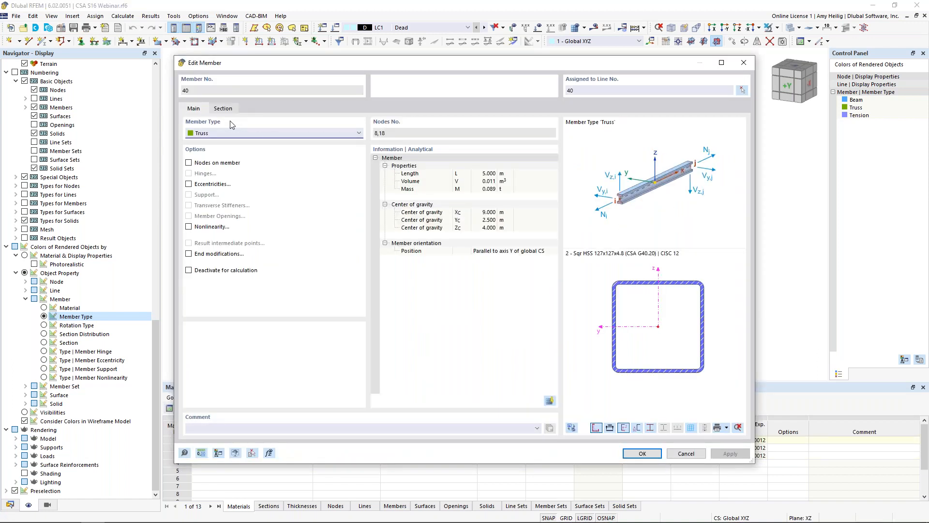
left_click(230, 135)
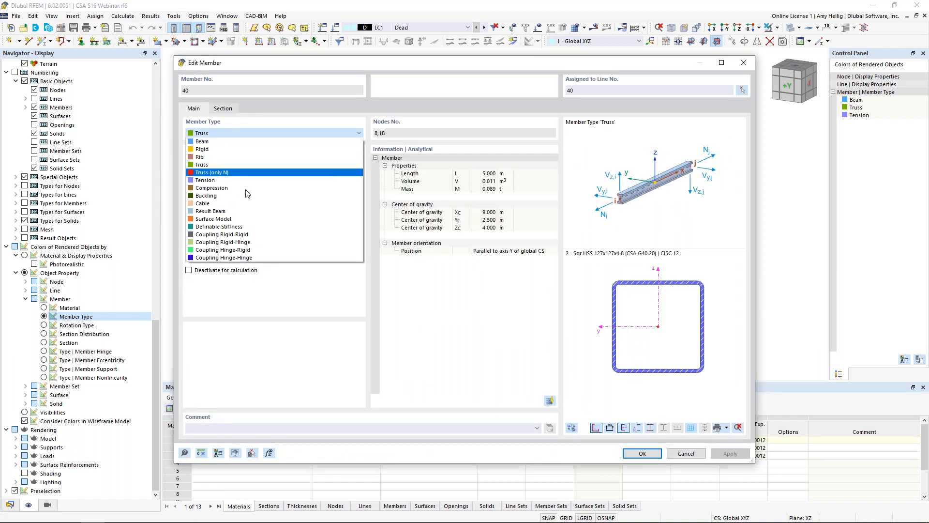
left_click(285, 296)
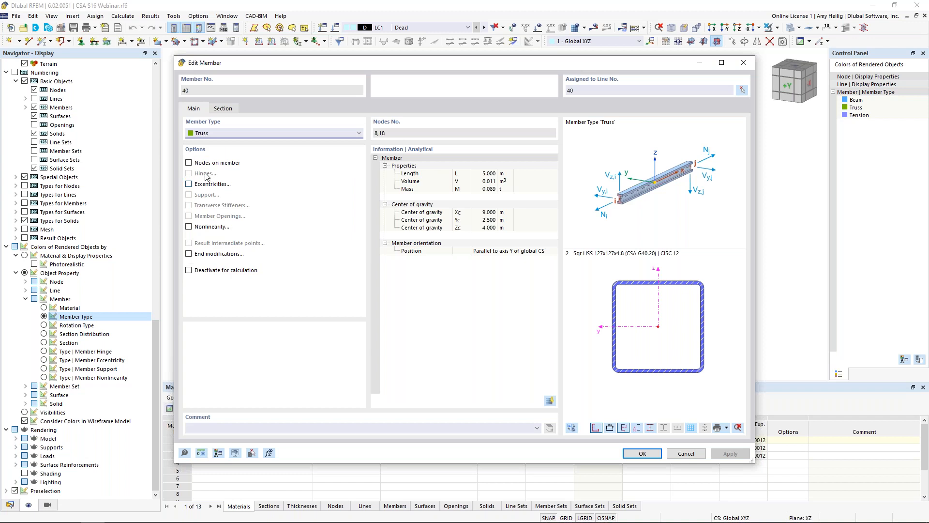
left_click(686, 453)
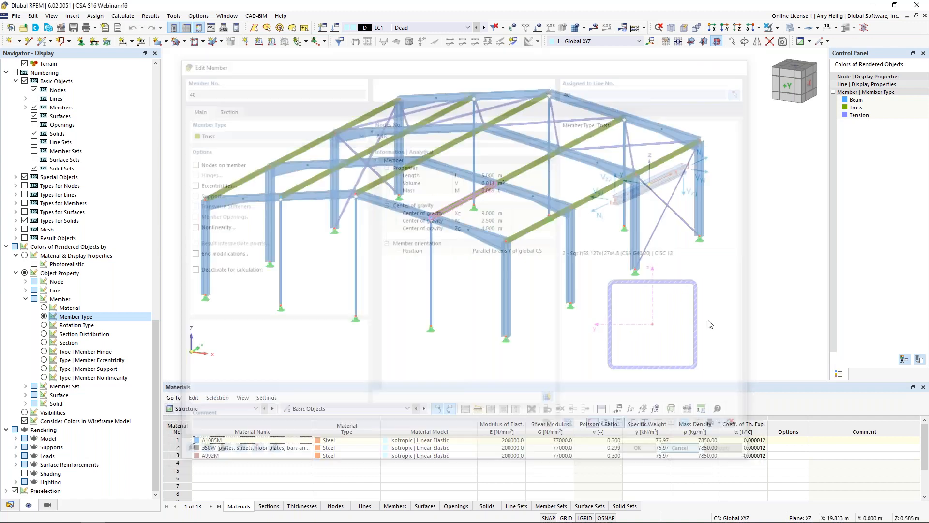
Review the member type choices and options of a tension bracing diagonal in the side wall, leaving it unchanged.
double_click(677, 220)
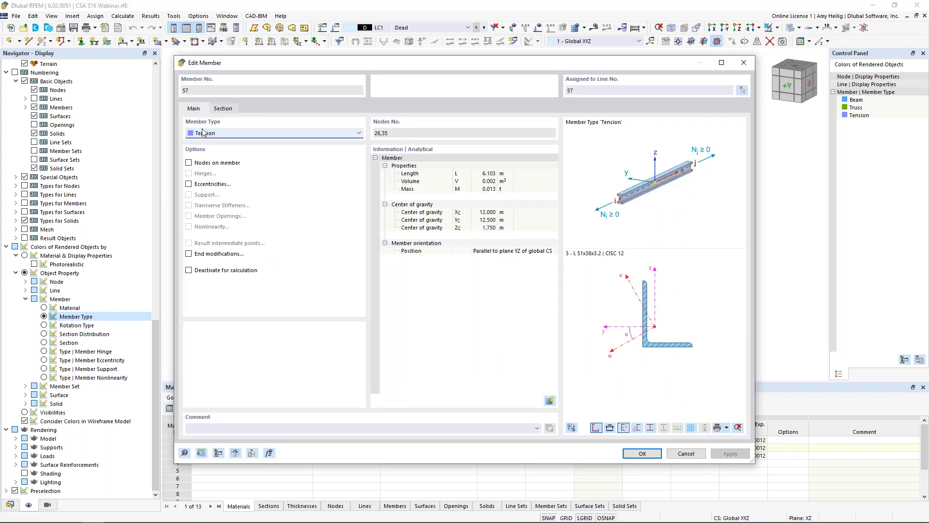
left_click(214, 135)
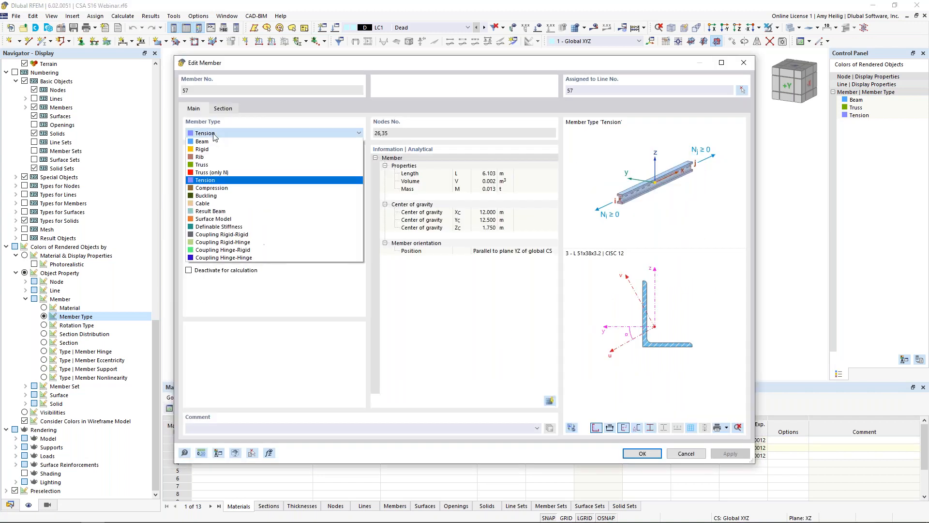
left_click(227, 180)
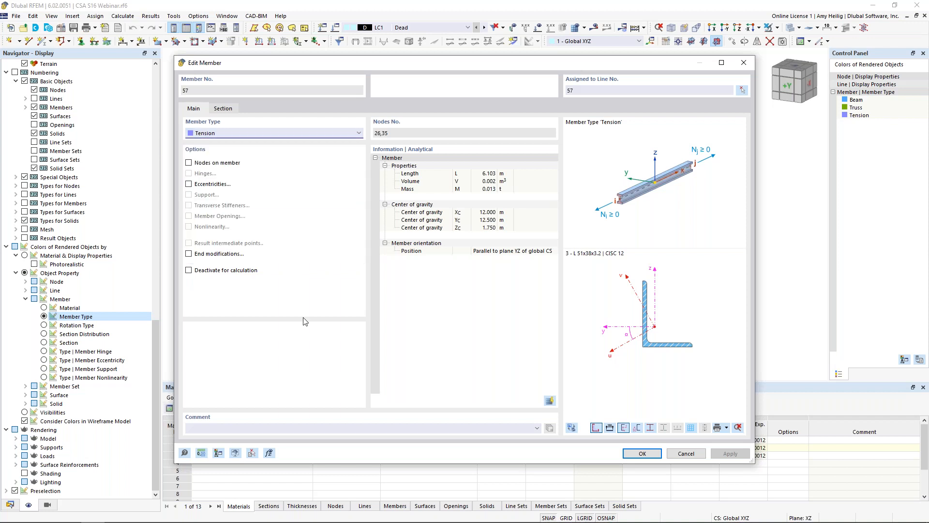
left_click(686, 453)
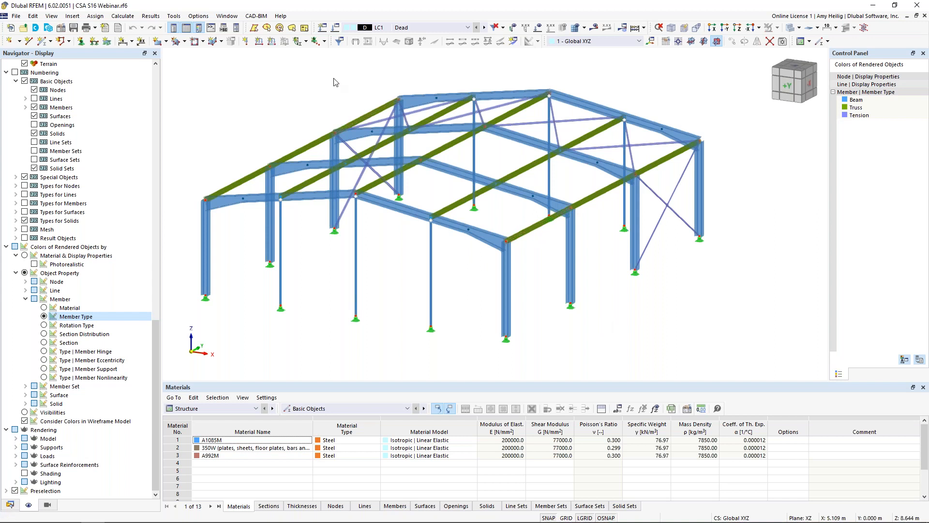
Open the load cases and combinations settings and review the available standard groups, leaving NBC 2015 selected.
left_click(336, 30)
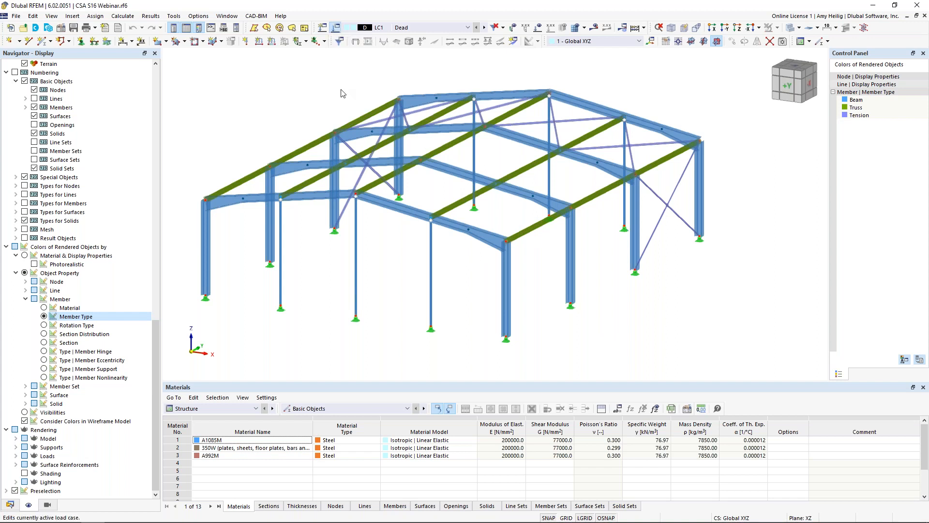
left_click(146, 72)
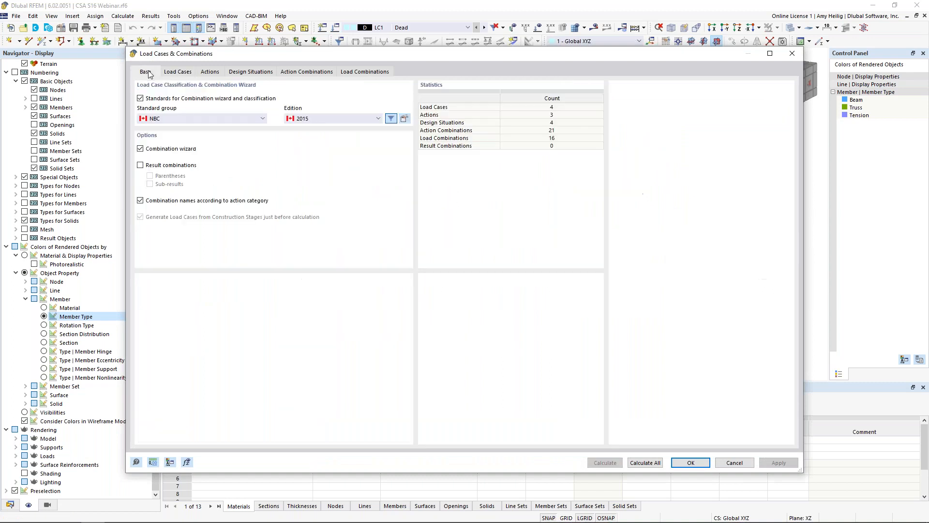
left_click(182, 122)
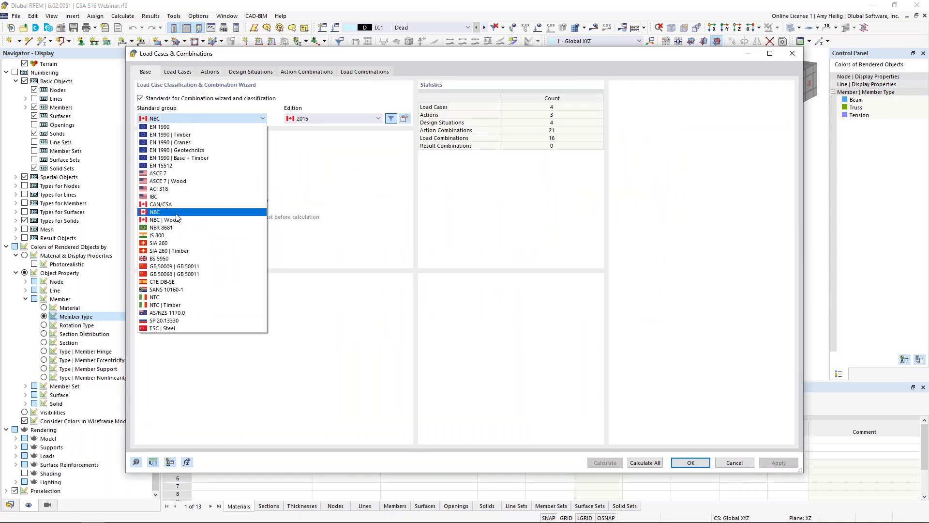
left_click(313, 193)
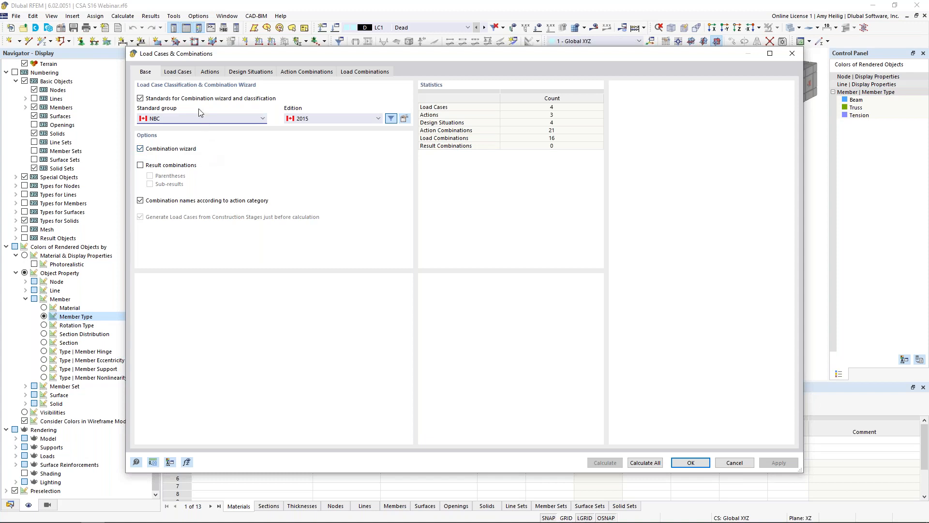
Review the Dead load case's action category choices and the settings of the Snow, Wind +X and Wind +Y load cases.
left_click(180, 72)
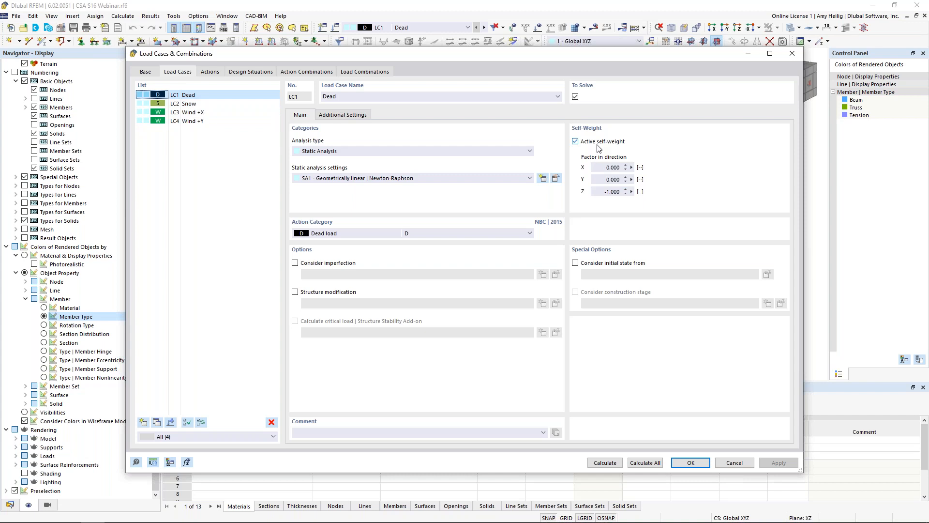
left_click(333, 236)
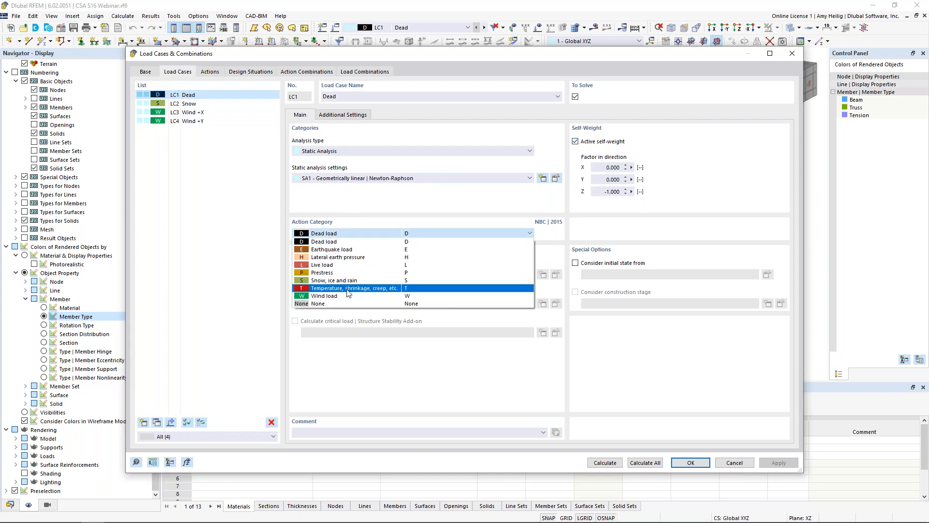
left_click(360, 210)
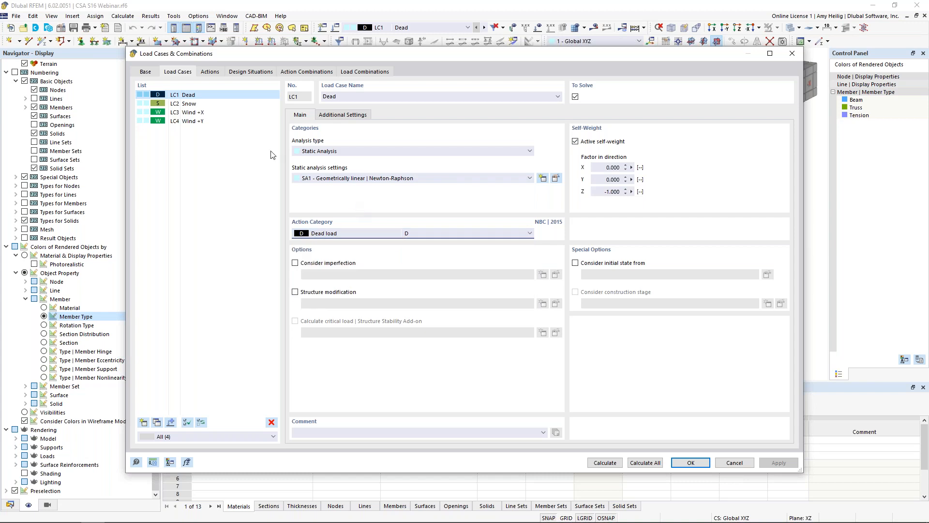
left_click(196, 104)
left_click(196, 113)
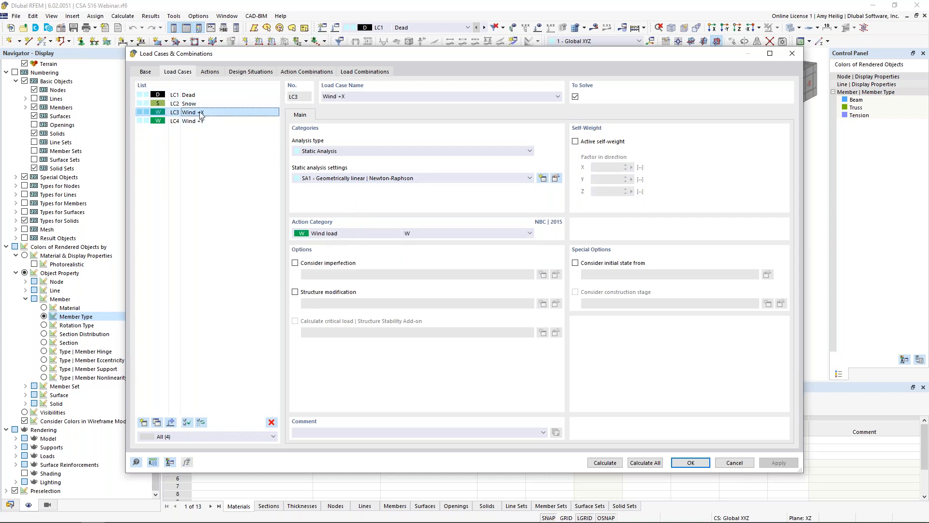
left_click(197, 122)
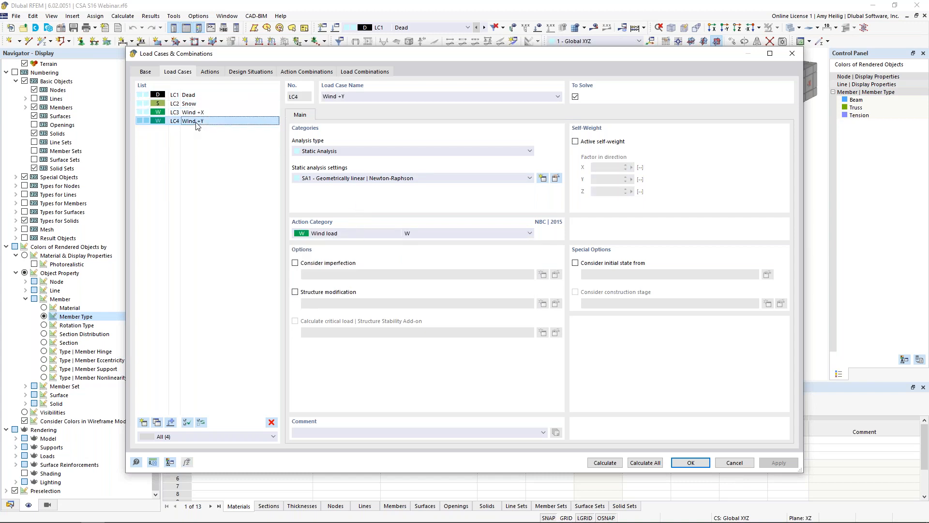
Review the design situations and read the NBC combination rules for Ultimate Limit State and Limit State of Serviceability, Case 3.
left_click(240, 73)
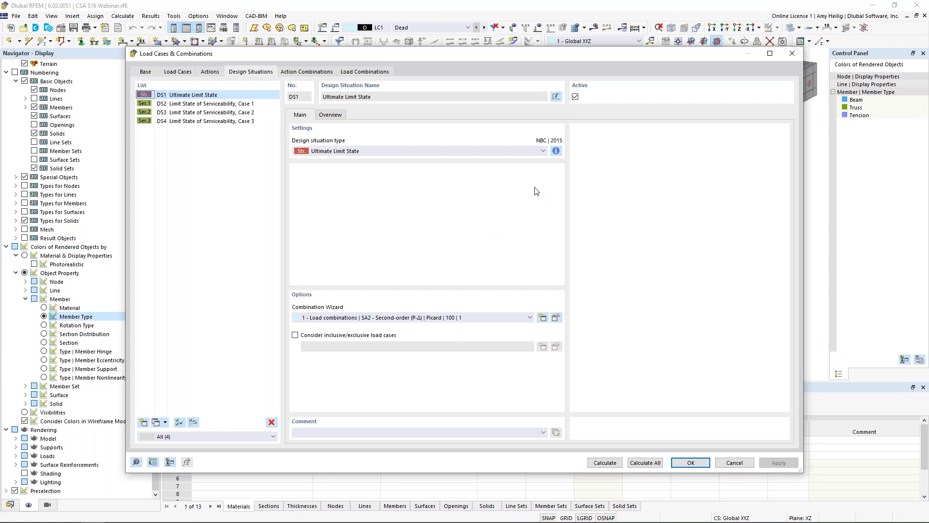
left_click(556, 151)
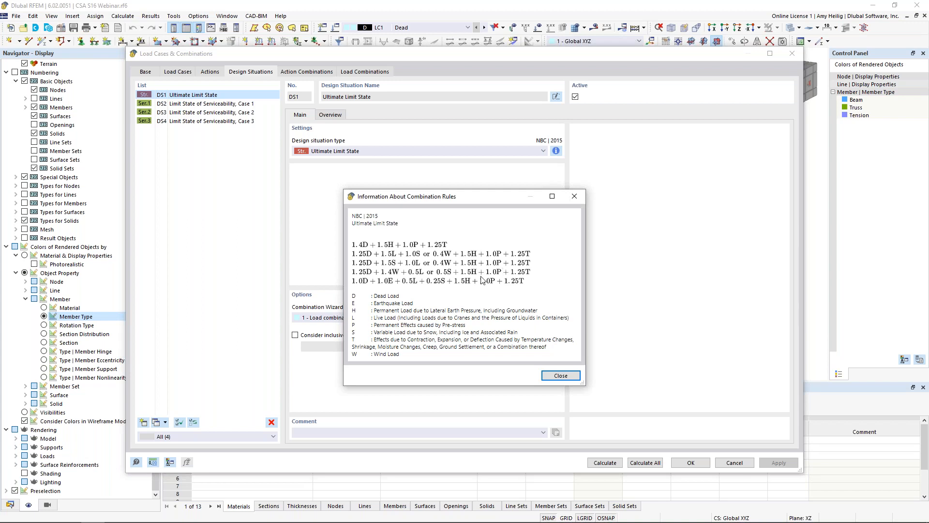
left_click(573, 198)
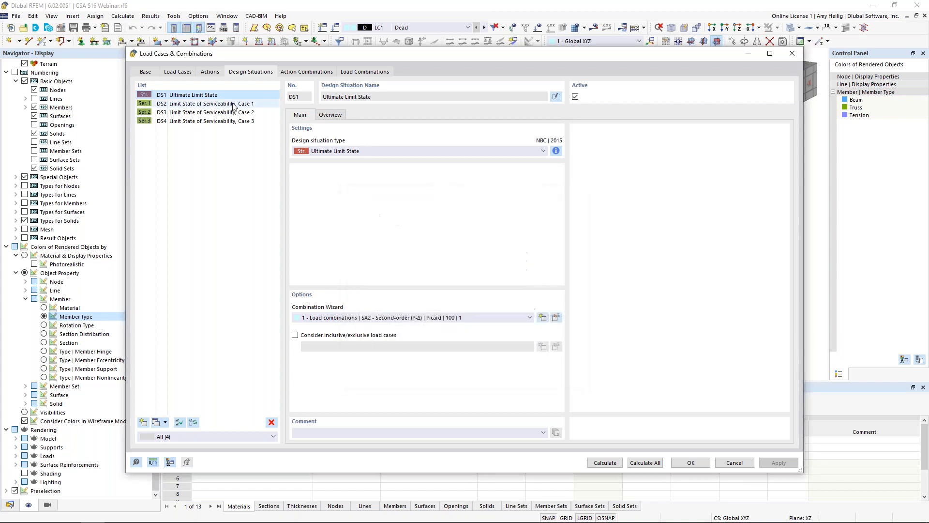
left_click(232, 103)
left_click(232, 112)
left_click(231, 121)
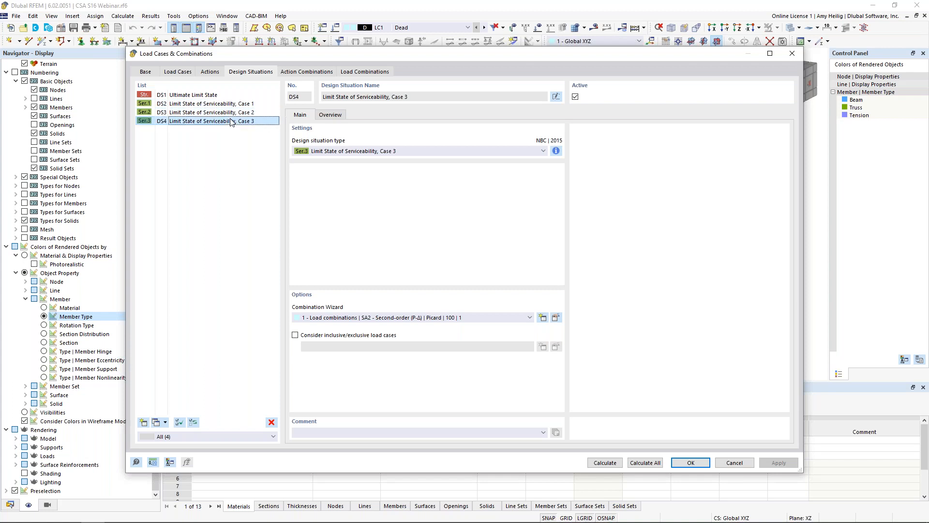
left_click(556, 151)
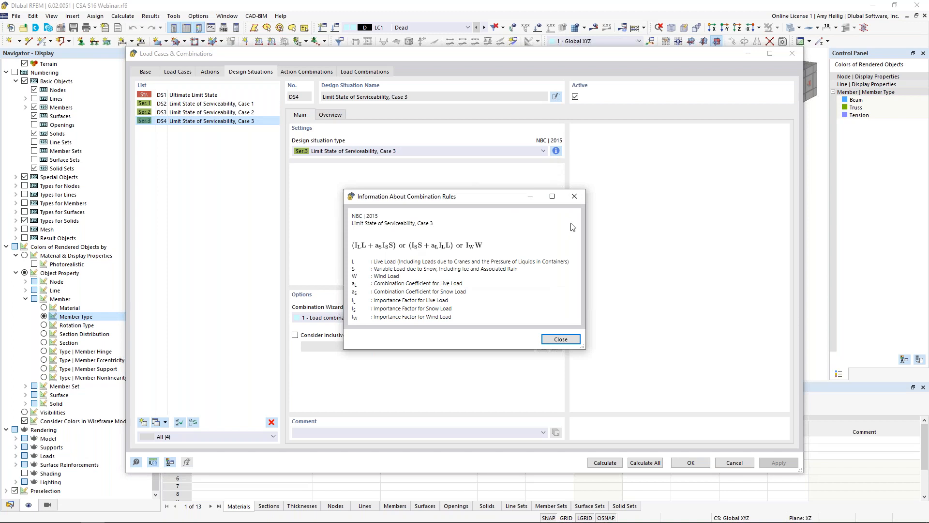
left_click(574, 198)
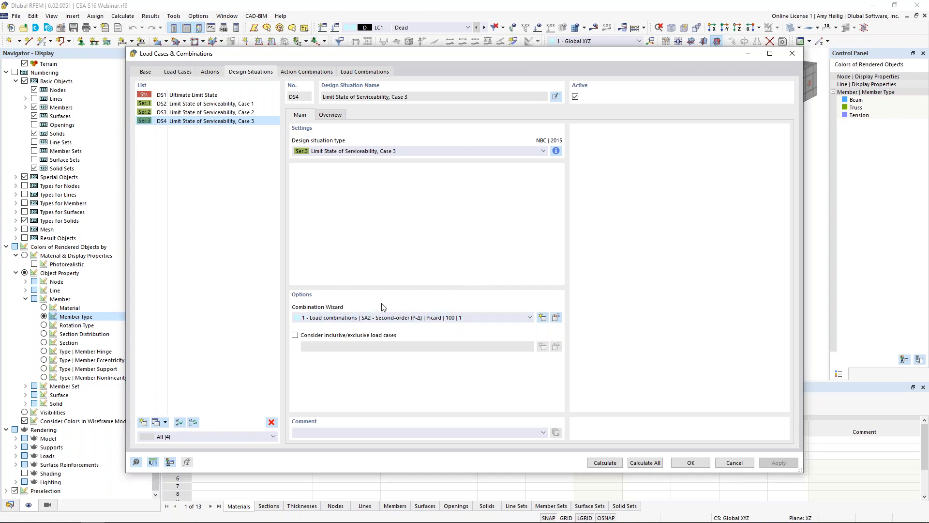
Review the combination wizard's static analysis choices, keeping SA2 - Second-order (P-Δ) | Picard.
left_click(556, 317)
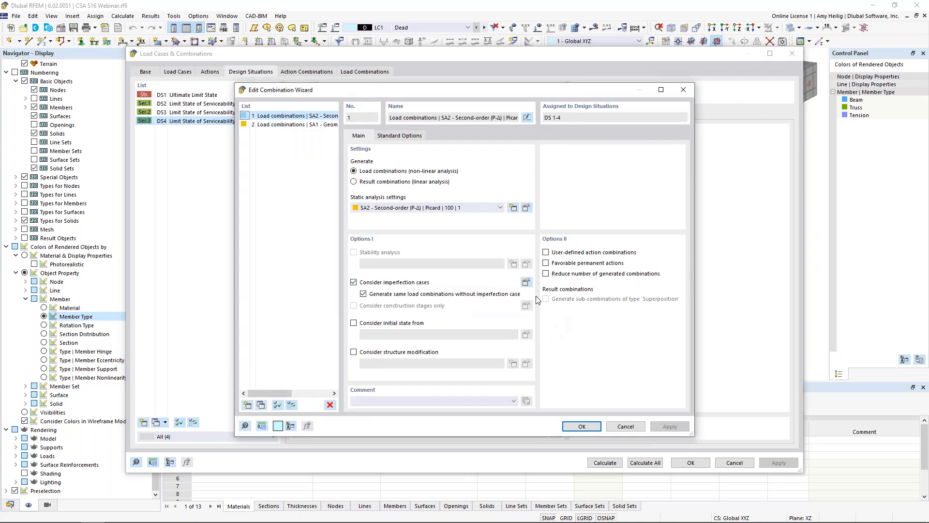
left_click(417, 209)
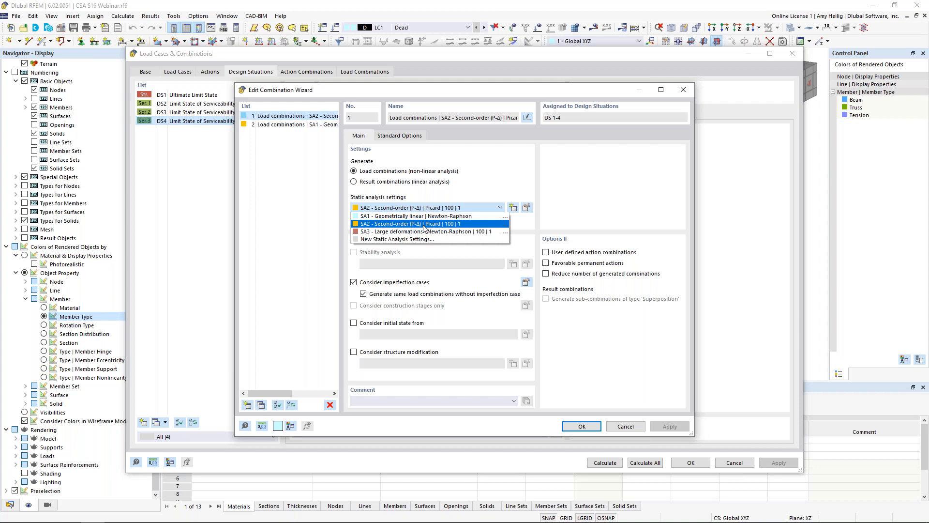
left_click(424, 225)
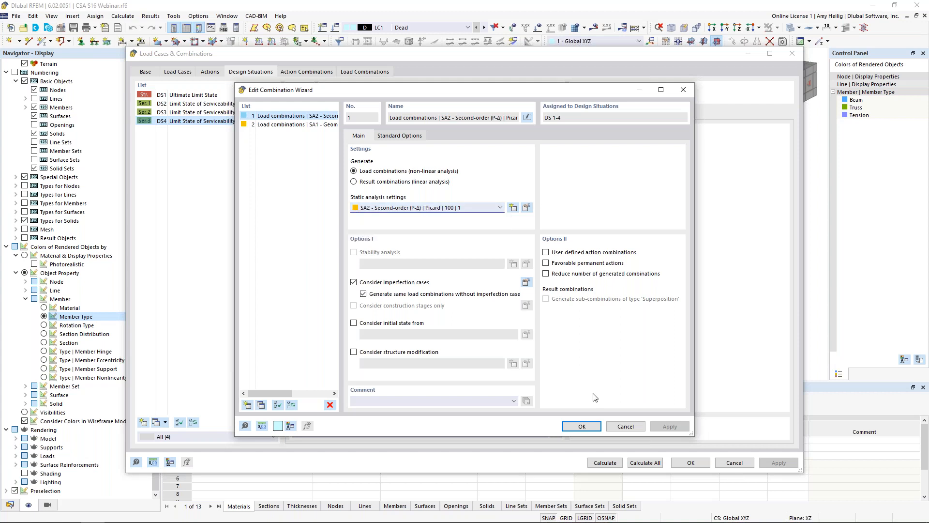
left_click(582, 425)
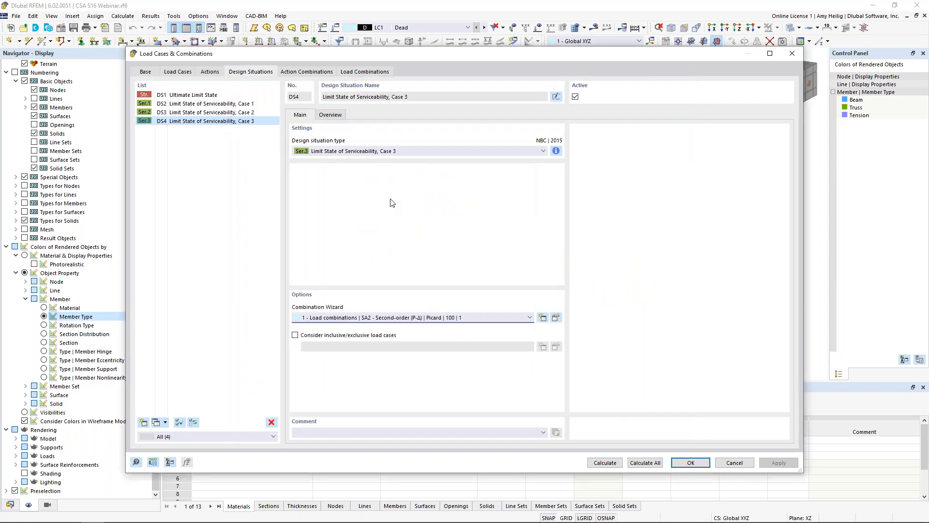
Review the generated load combinations, including the serviceability combination CO9, and close the load cases and combinations settings.
left_click(362, 73)
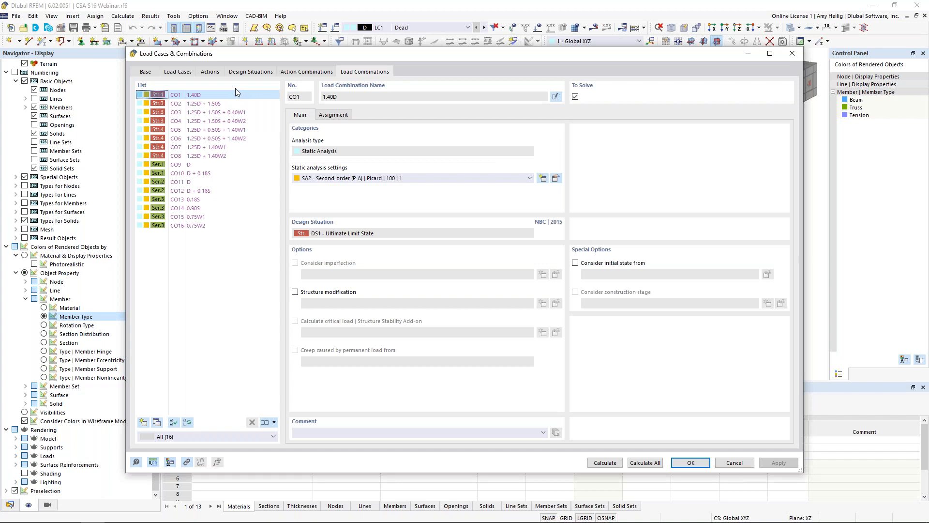
left_click(196, 164)
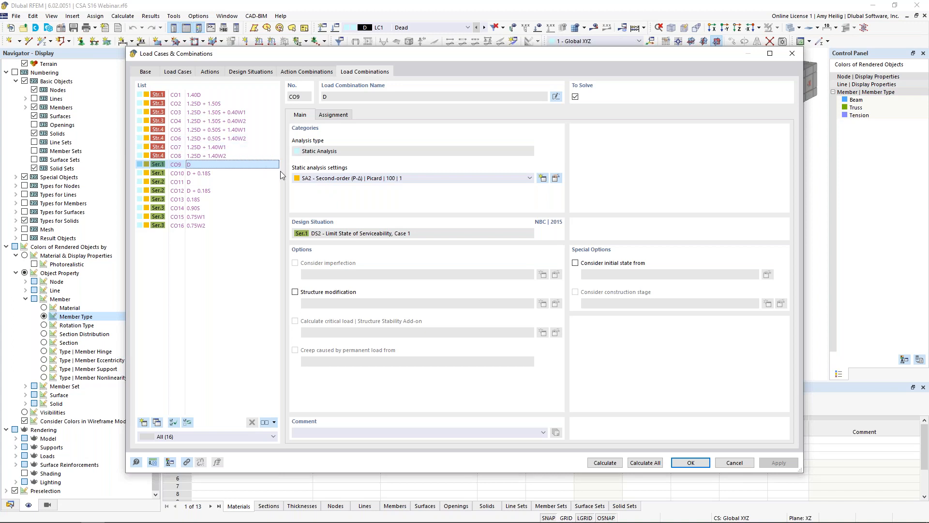
left_click(691, 462)
Make LC1 Dead the active load case and display its loads on the model.
scroll(565, 173, "down", 2)
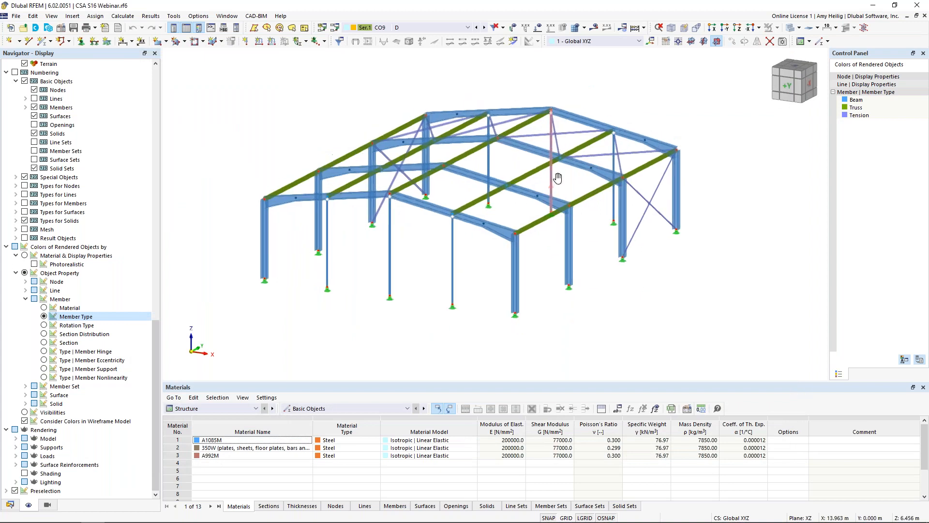
left_click(441, 30)
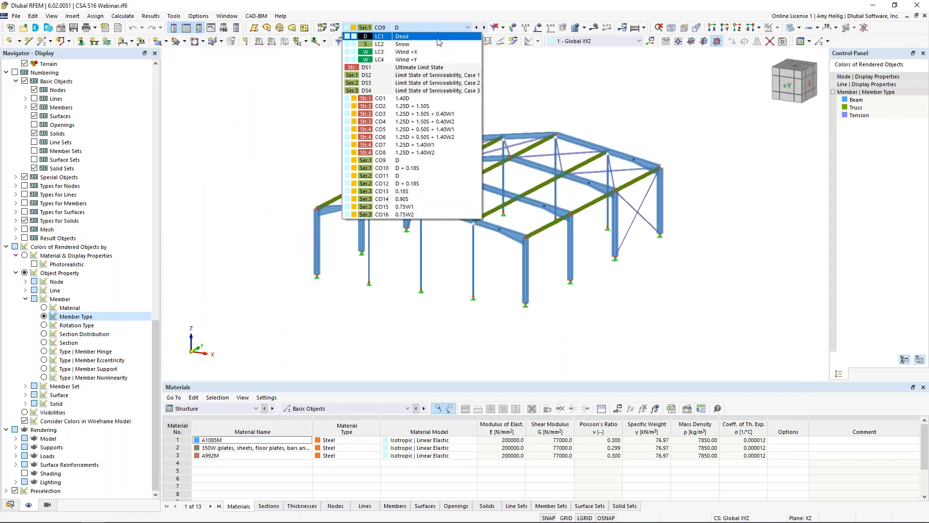
left_click(438, 42)
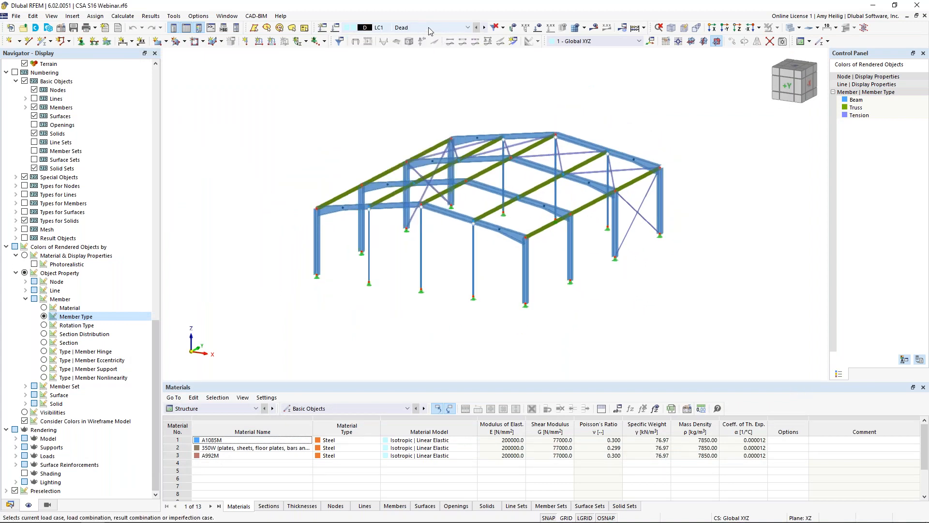
left_click(538, 30)
middle_click_drag(707, 155, 670, 155, "ctrl")
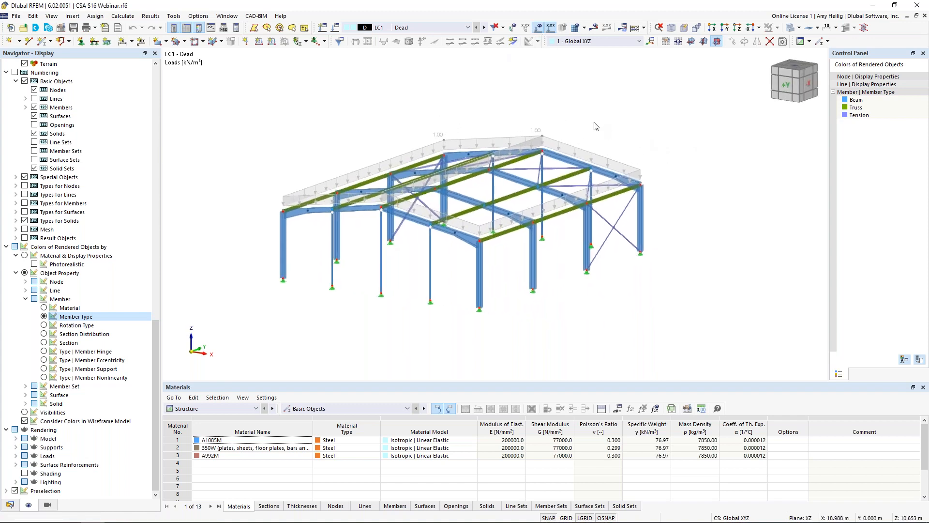
Expand the load wizards in the model data to list the Member Loads from Area Load entries.
left_click(10, 505)
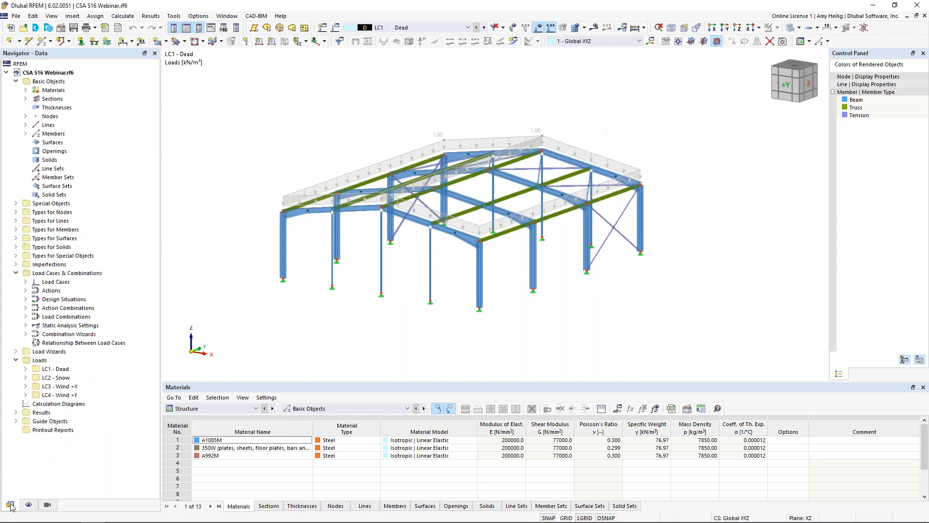
left_click(16, 352)
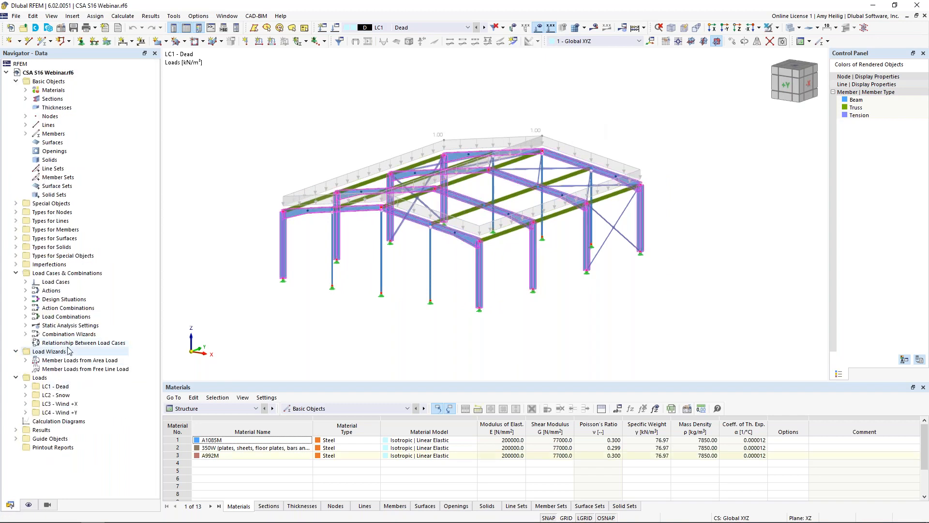
left_click(26, 360)
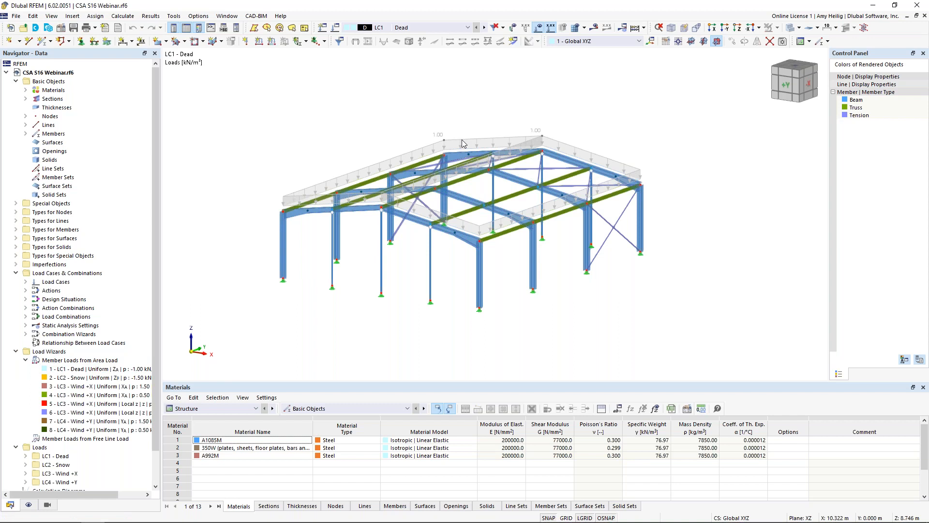
Inspect the LC1 Dead roof area load's wizard settings, its boundary planes and the members excluded from load influence, leaving the member selection unchanged.
scroll(462, 144, "up", 2)
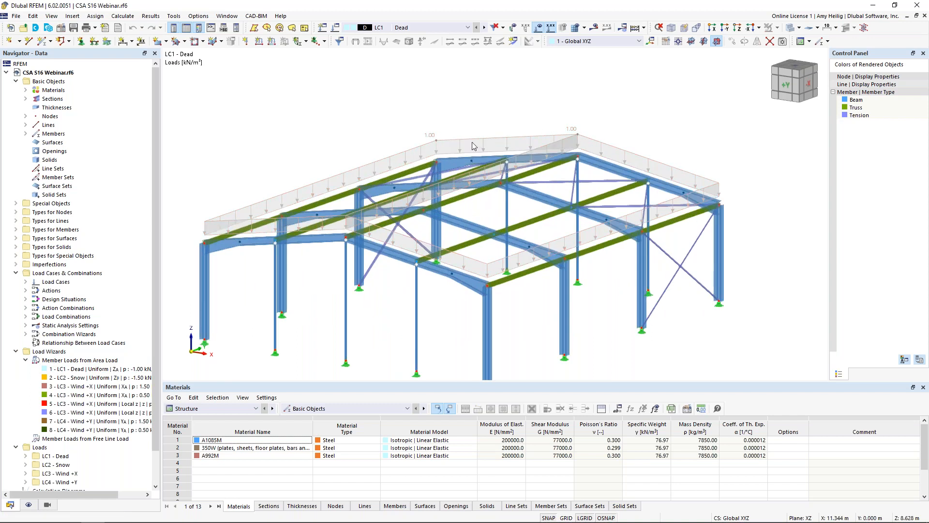
double_click(462, 143)
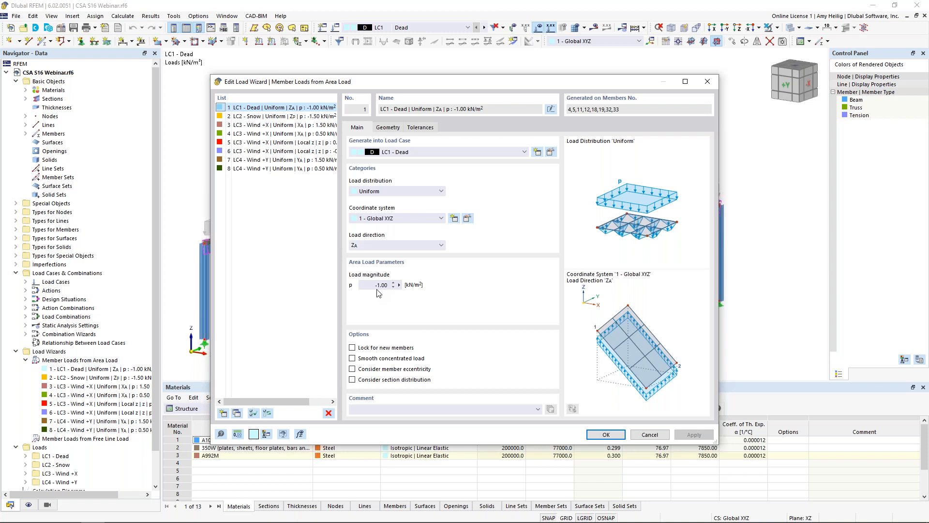
left_click(390, 128)
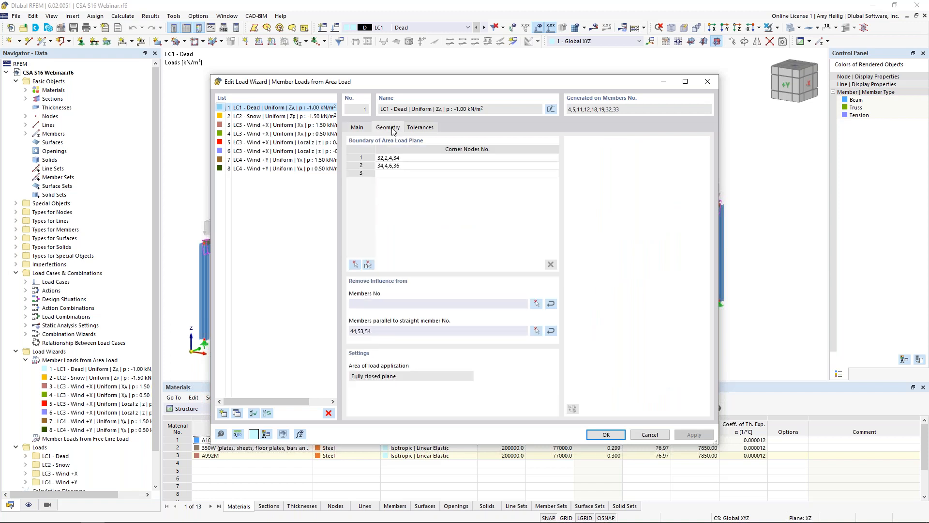
left_click(411, 161)
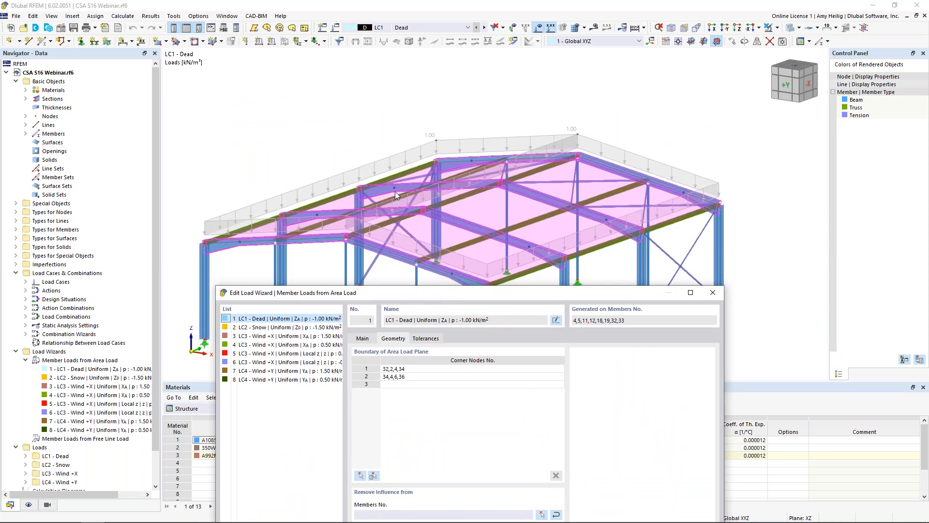
left_click_drag(501, 298, 514, 101)
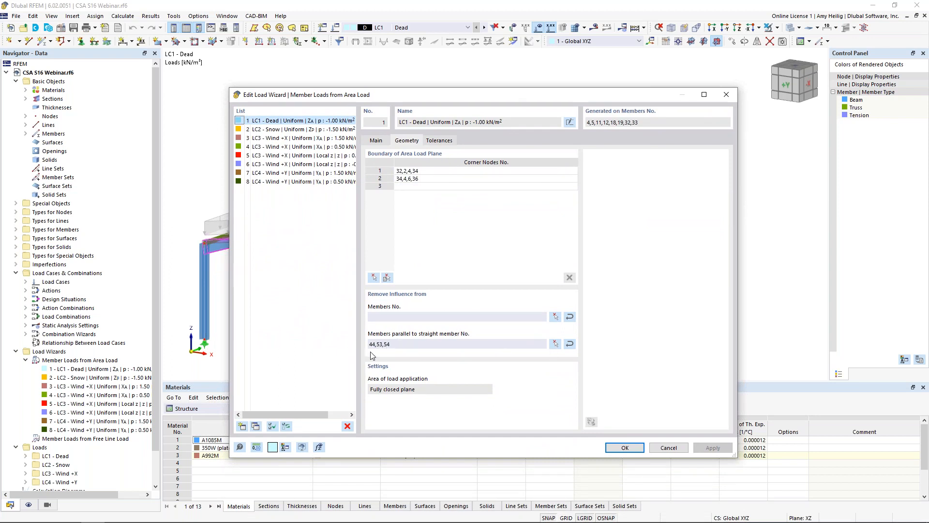
left_click(556, 344)
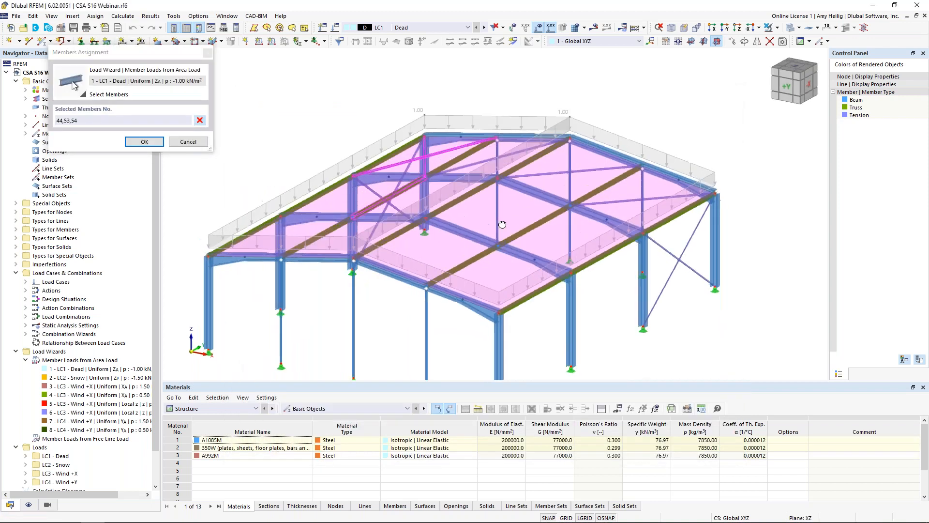
left_click(196, 143)
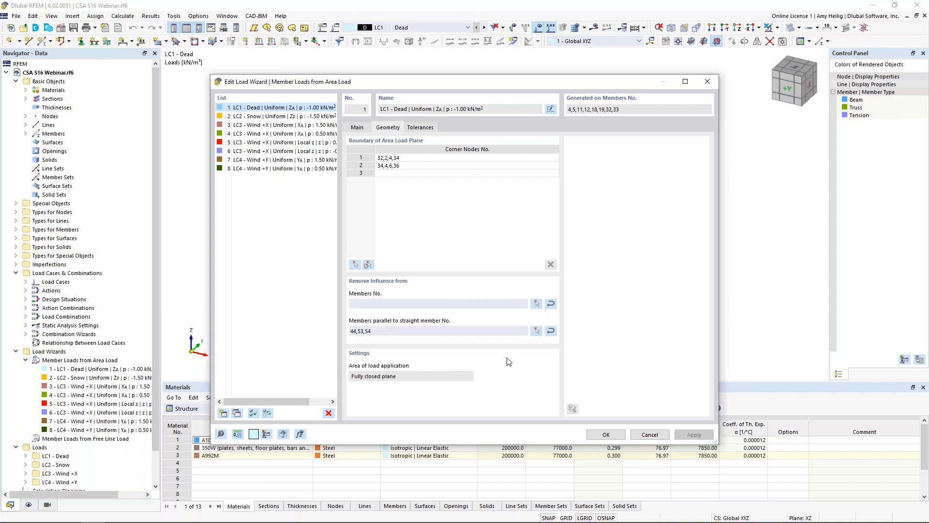
Close the wizard settings without changes, display the LC1 Dead generated member loads separately to examine them on the frames, and restore the area load display.
left_click(650, 434)
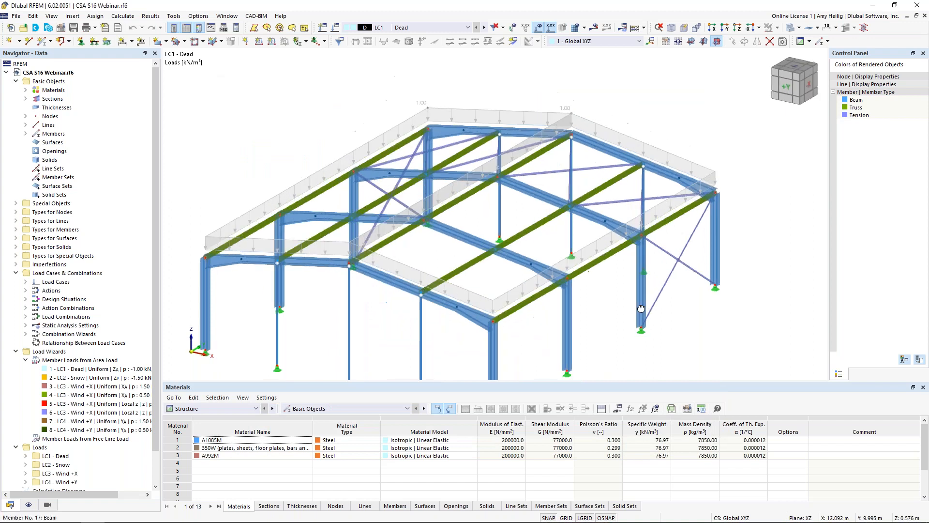
middle_click_drag(642, 309, 624, 283, "ctrl")
right_click(457, 142)
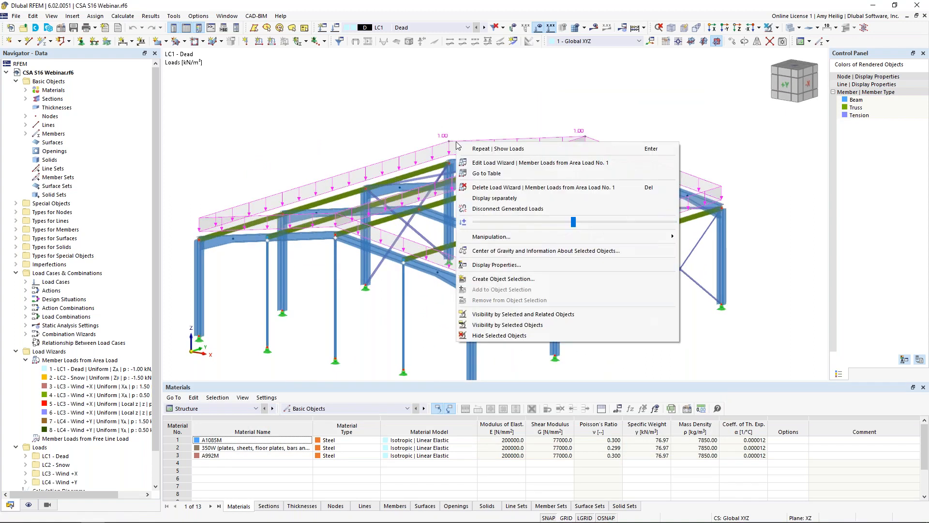
left_click(486, 198)
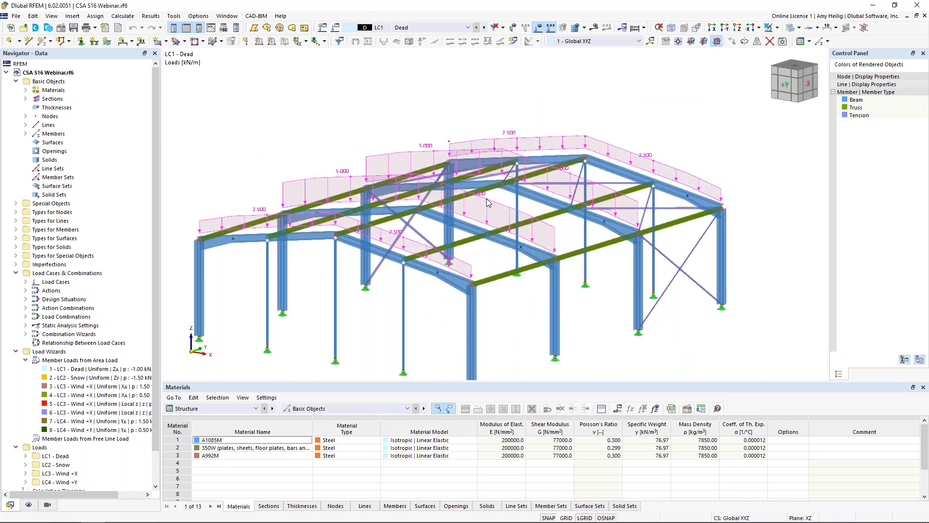
middle_click_drag(595, 278, 532, 273, "ctrl")
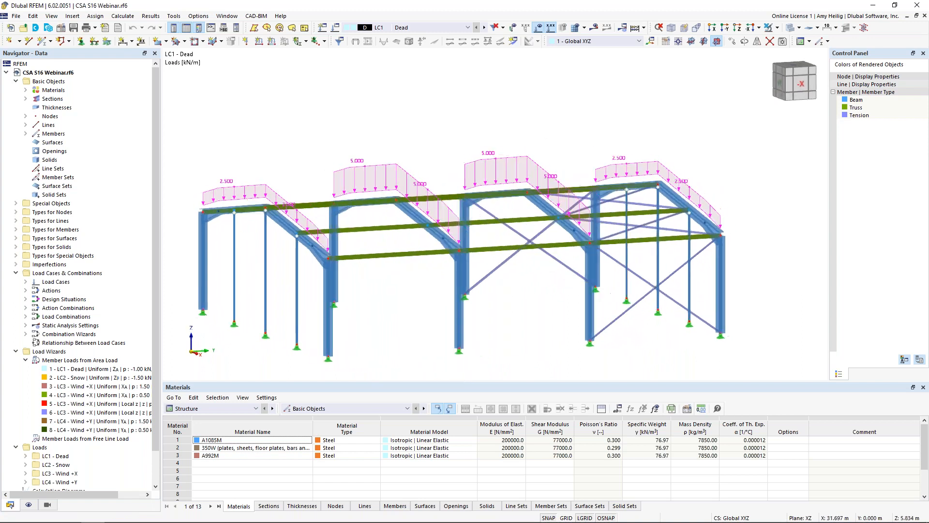
scroll(528, 271, "down", 2)
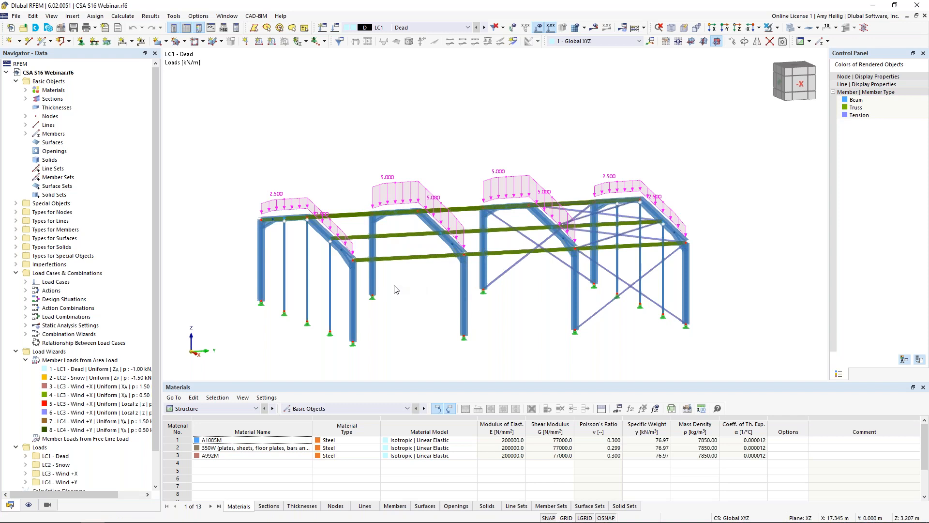
middle_click_drag(417, 301, 434, 146, "ctrl")
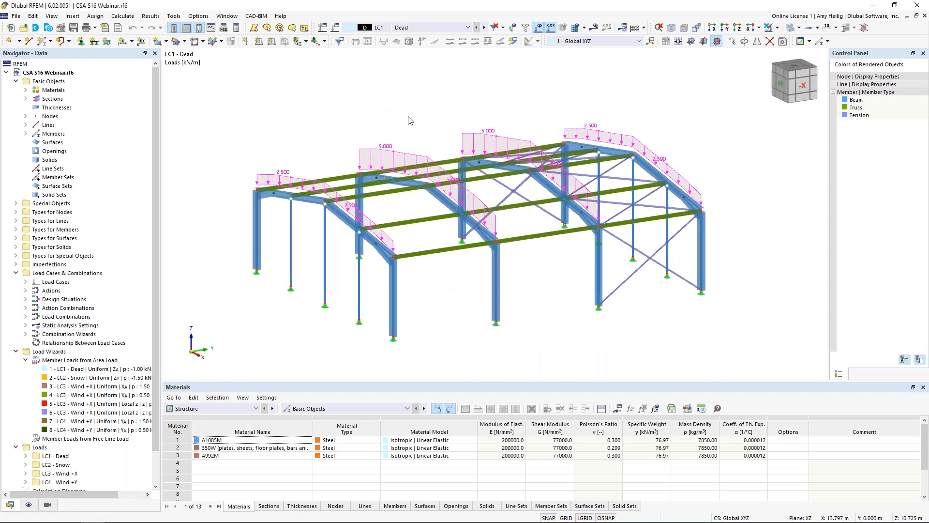
right_click(387, 149)
left_click(419, 205)
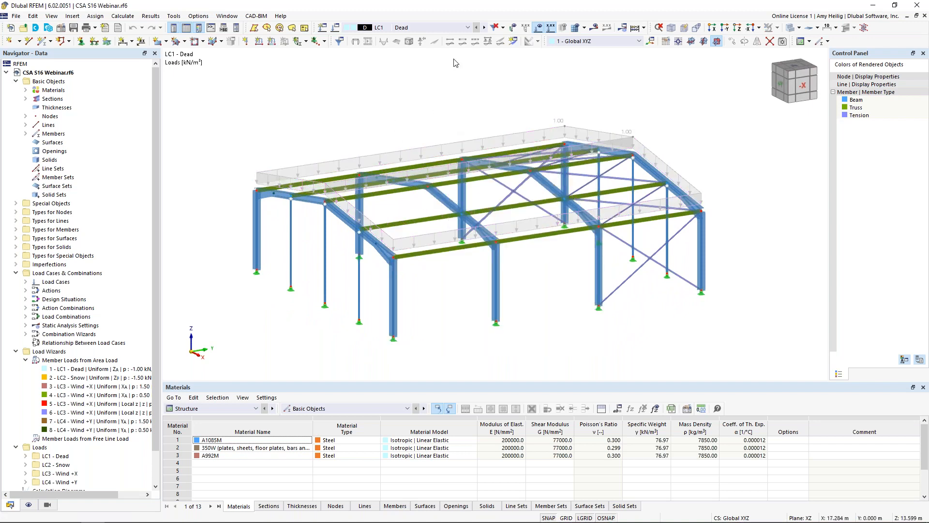
Make LC2 Snow the active load case and review its area load wizard's direction and magnitude settings, closing them without changes.
left_click(484, 28)
middle_click_drag(450, 153, 527, 163, "ctrl")
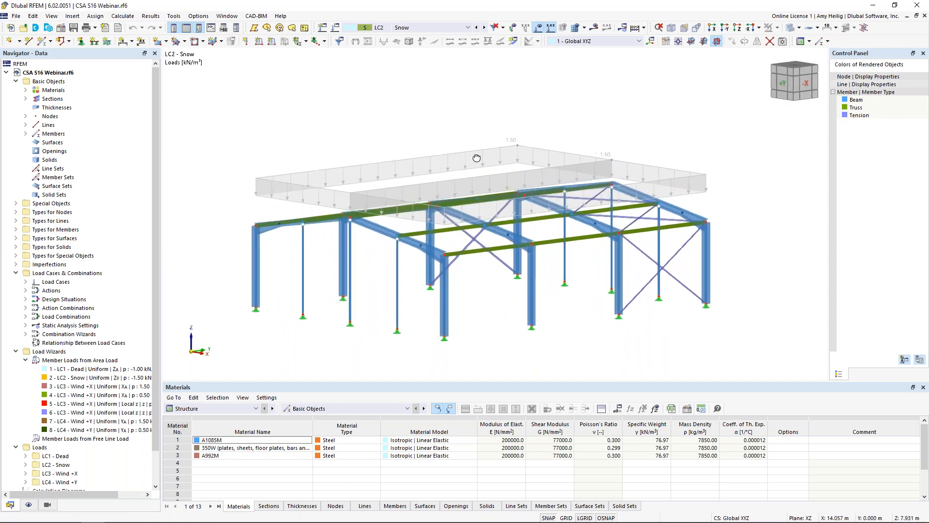
double_click(511, 147)
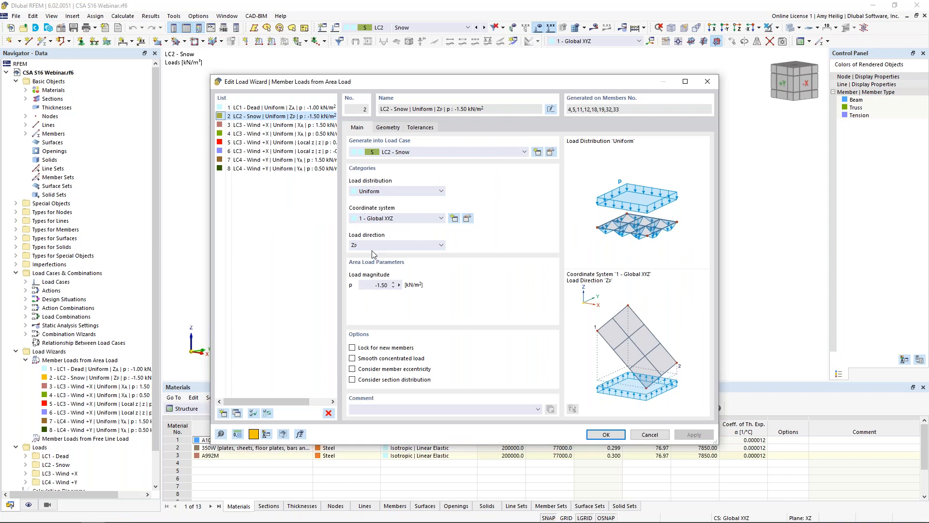
left_click_drag(439, 82, 447, 106)
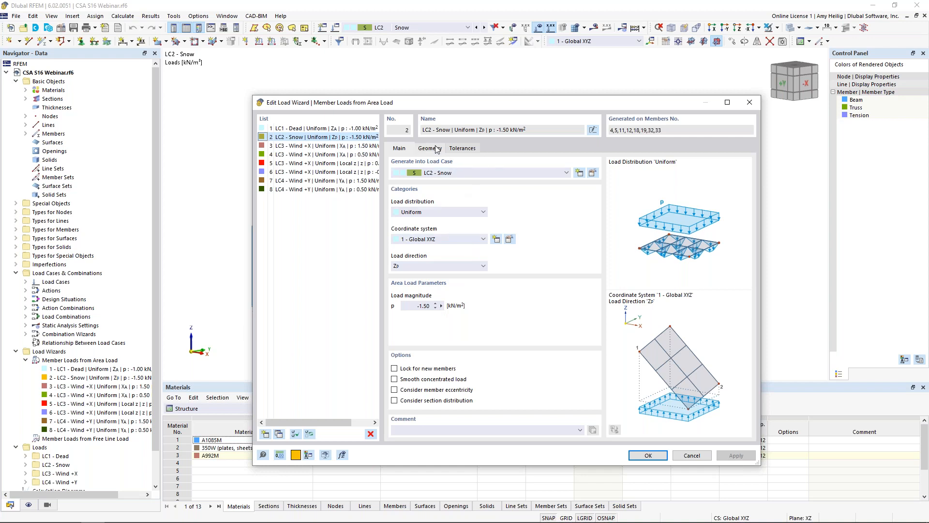
left_click(680, 457)
Display the LC2 Snow generated member loads separately to examine them on the frames, and restore the area load display.
right_click(648, 149)
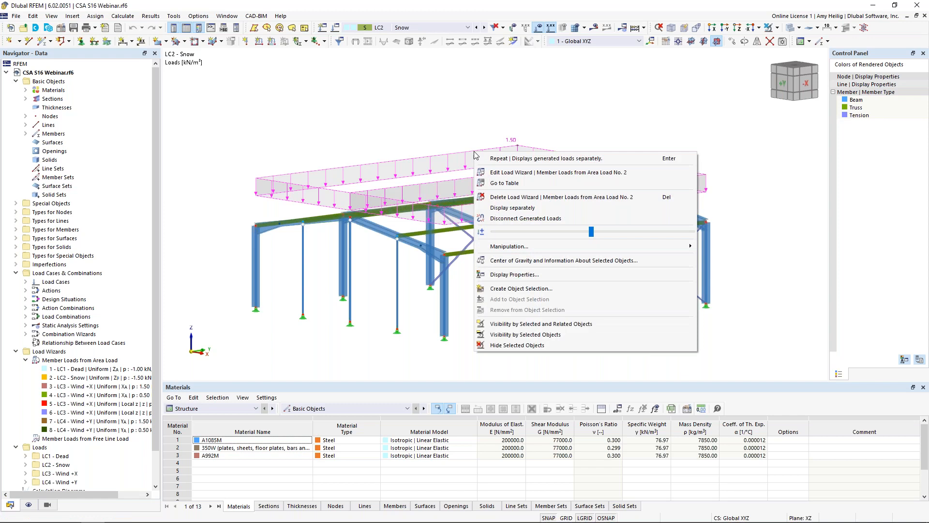
left_click(668, 203)
middle_click_drag(508, 237, 369, 194, "ctrl")
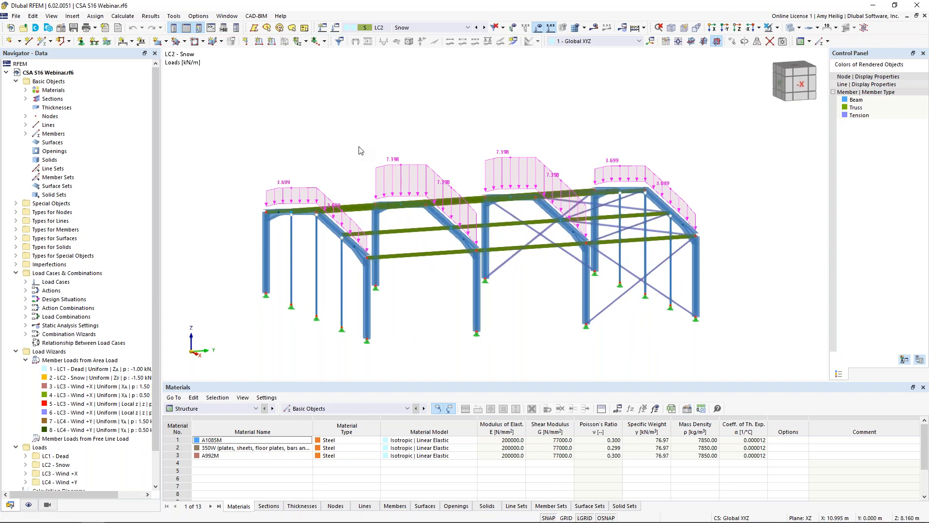
right_click(415, 166)
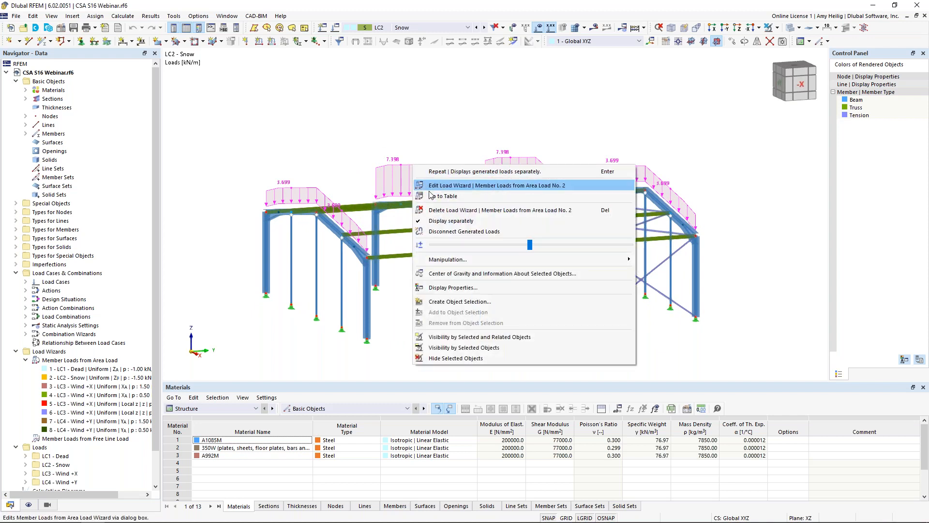
left_click(436, 220)
Make LC3 Wind +X the active load case and examine its wall and roof area loads from the gable side.
left_click(484, 27)
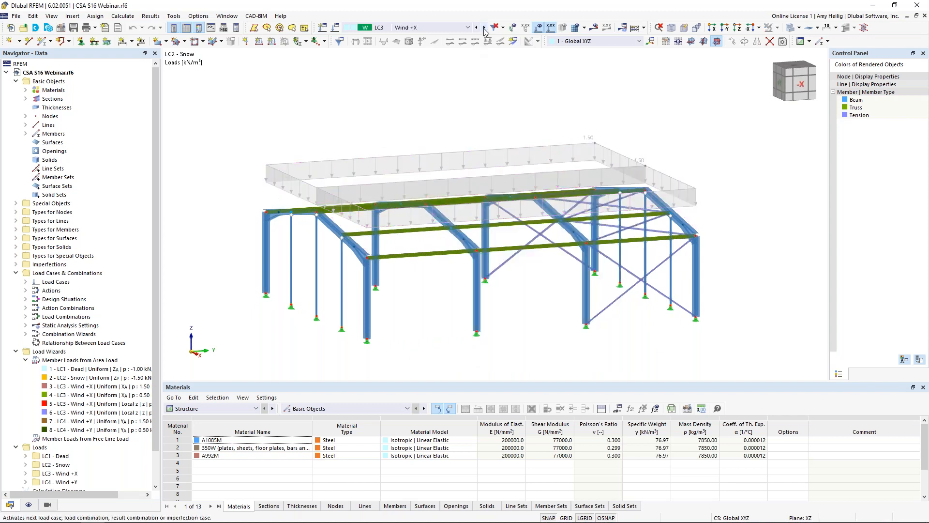
middle_click_drag(359, 132, 492, 116, "ctrl")
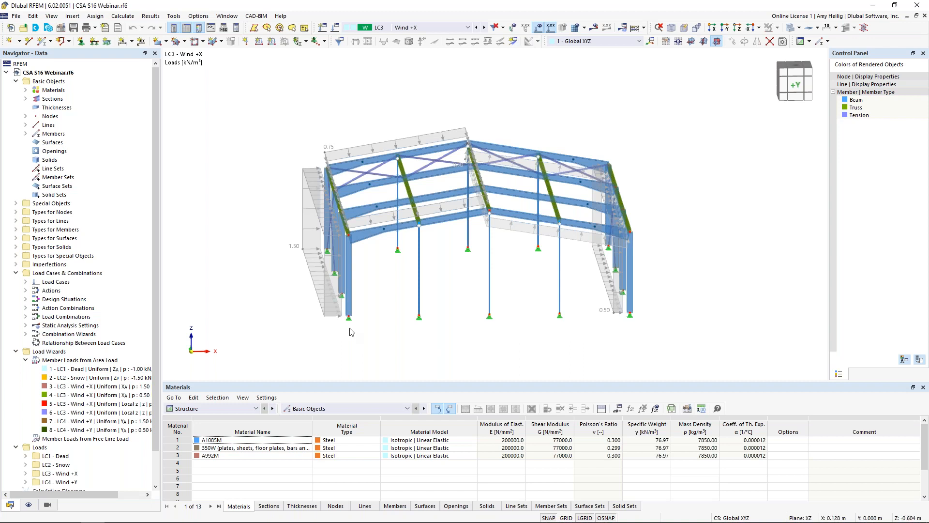
middle_click_drag(341, 344, 386, 344, "ctrl")
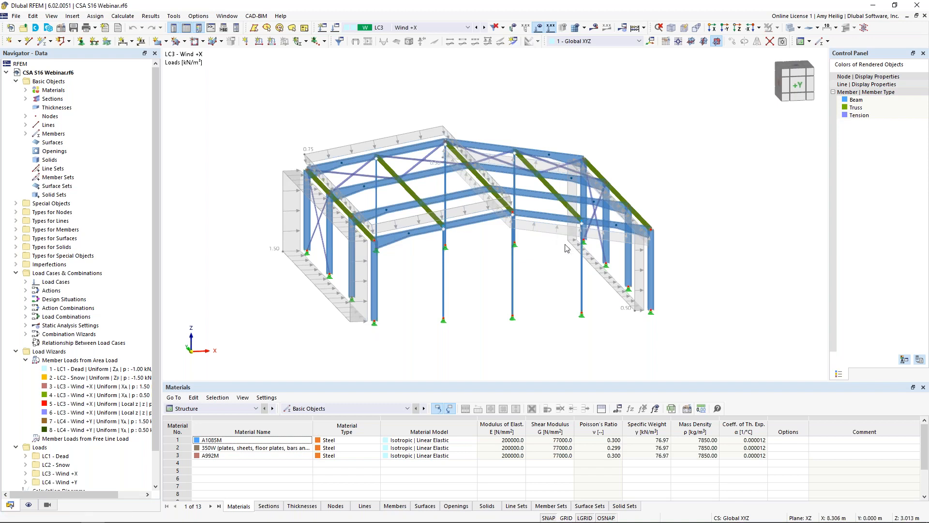
Display the LC3 Wind +X generated member loads separately to examine their distribution on the columns and rafters, and restore the area load display.
right_click(358, 323)
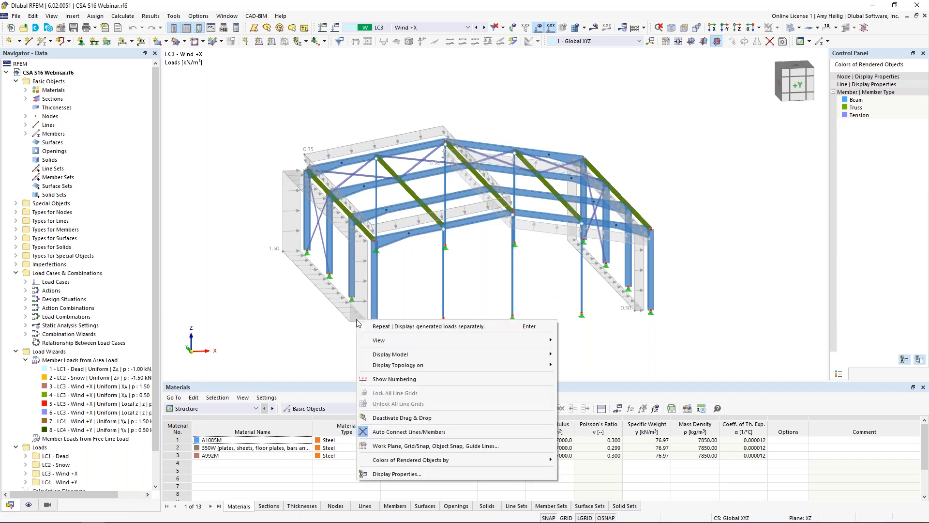
left_click(356, 316)
right_click(356, 315)
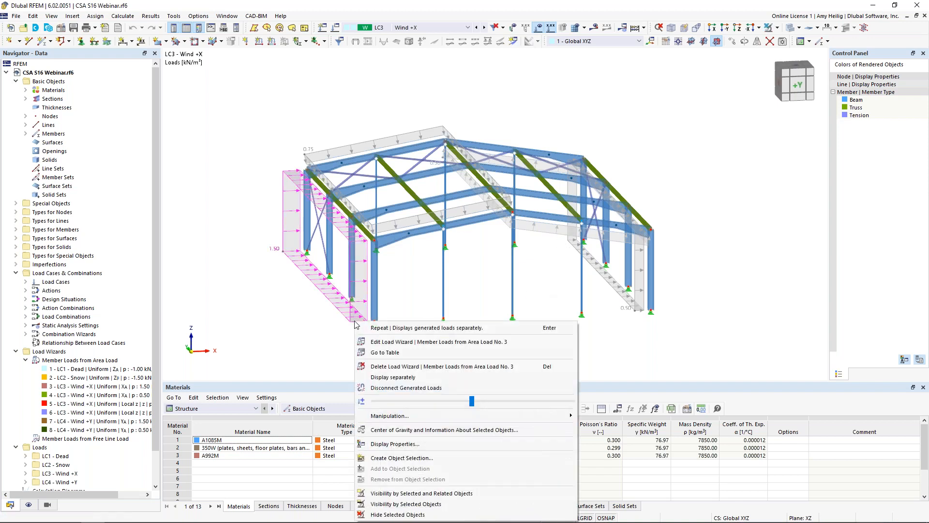
left_click(385, 377)
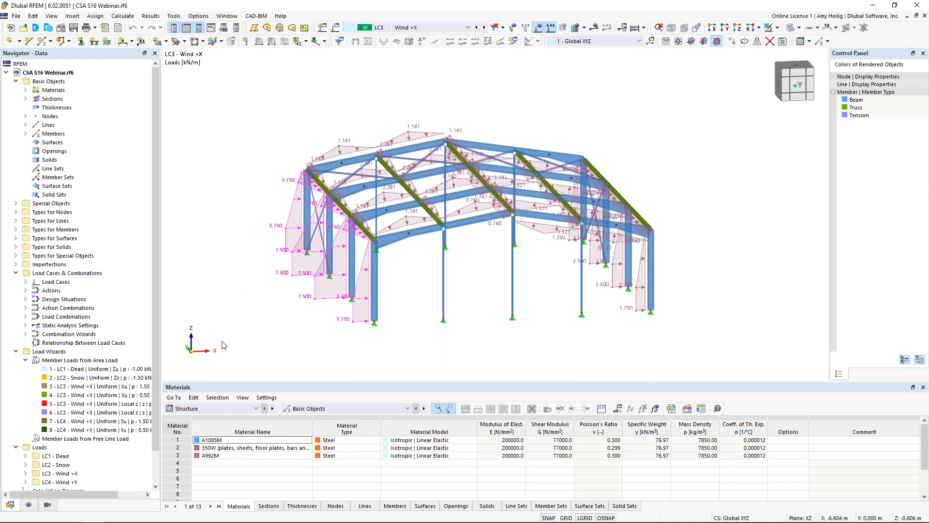
middle_click_drag(319, 328, 251, 326)
right_click(251, 302)
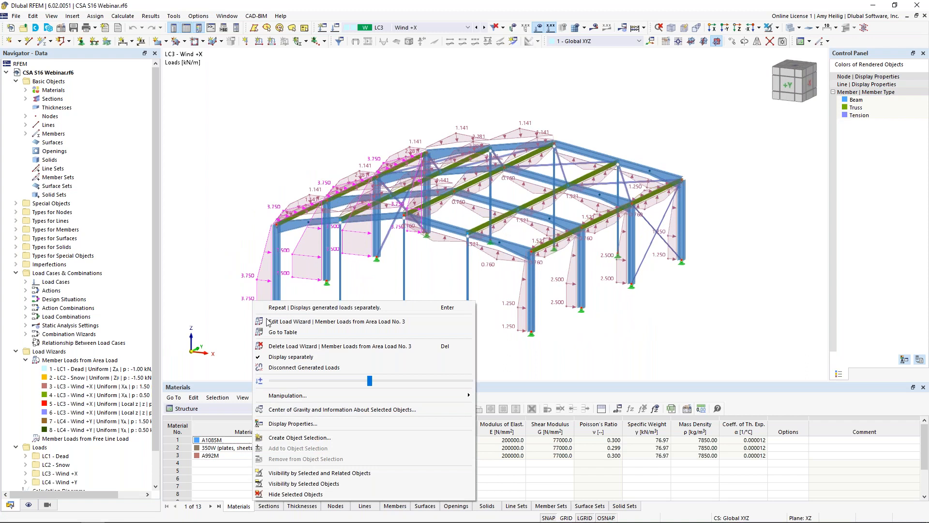
left_click(272, 356)
Make LC4 Wind +Y the active load case, examine its generated member loads displayed separately on both gable walls, and restore the area load display.
left_click(484, 27)
middle_click_drag(295, 148, 457, 151)
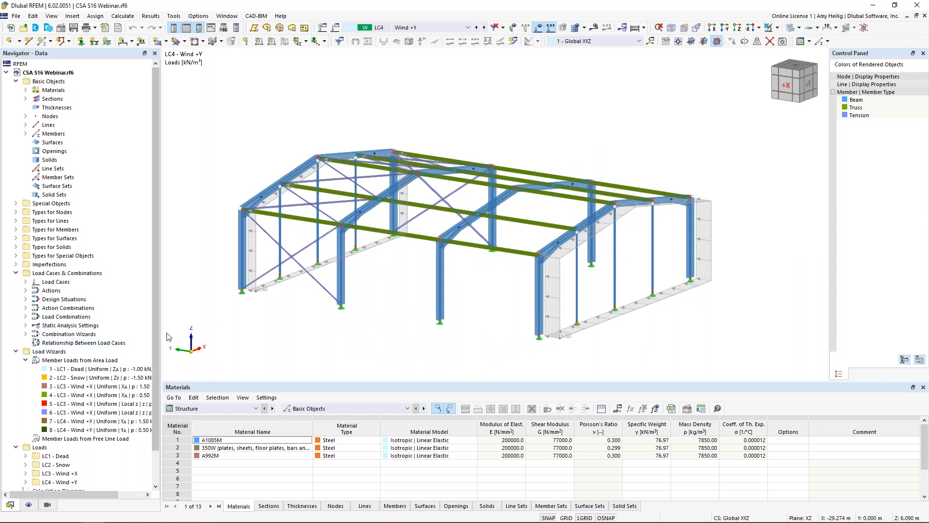
right_click(554, 338)
left_click(588, 205)
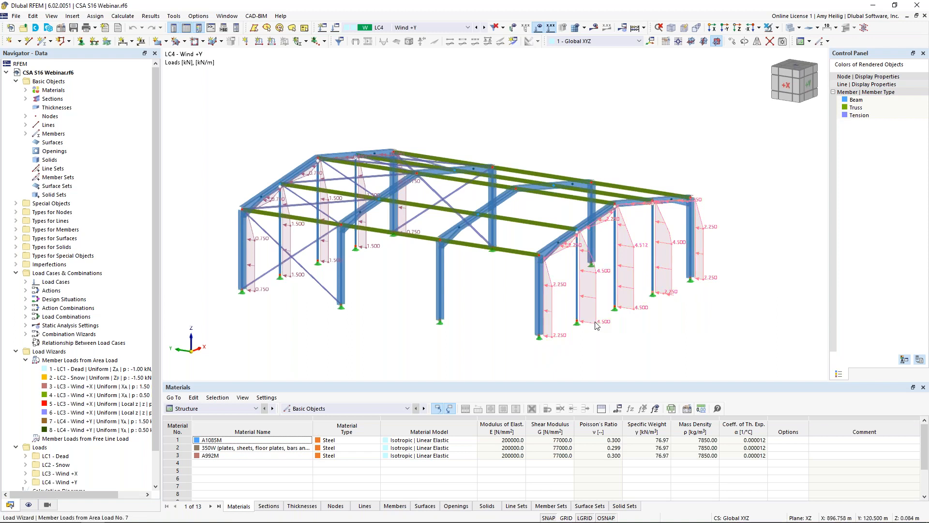
right_click(552, 313)
left_click(589, 351)
middle_click_drag(729, 308, 518, 327, "ctrl")
left_click(512, 342)
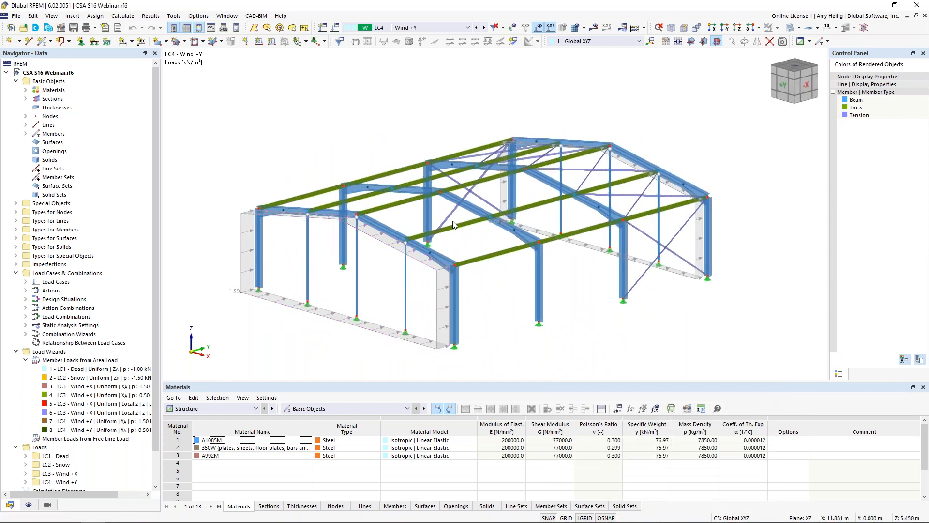
View the factored loads of load combinations CO1 (1.40D), CO2 (1.25D + 1.50S) and CO3 (1.25D + 1.50S + 0.40W1) on the model.
left_click(414, 27)
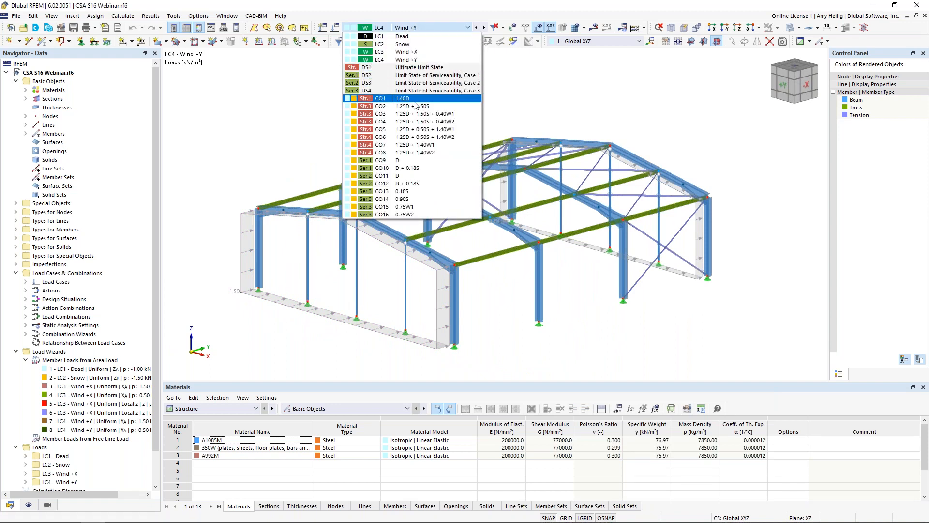
left_click(414, 102)
left_click(485, 27)
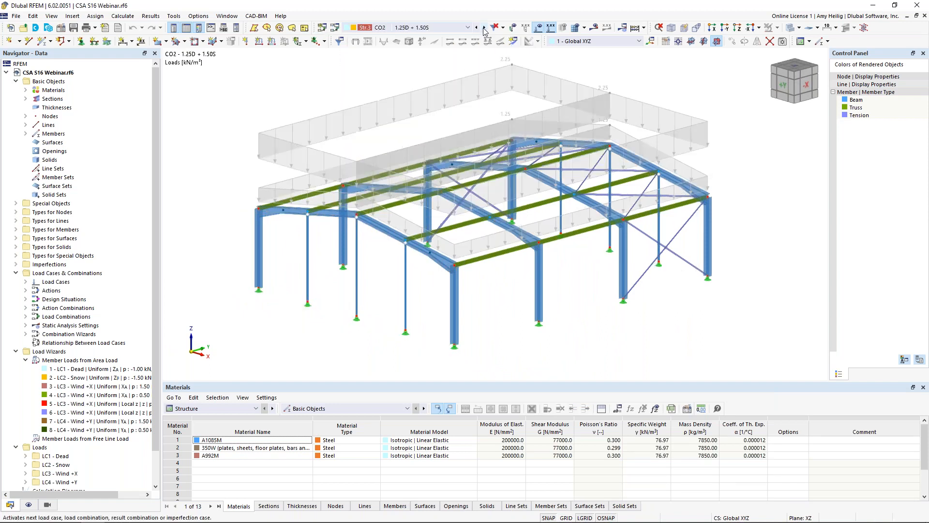
left_click(484, 29)
middle_click_drag(383, 262, 455, 240, "ctrl")
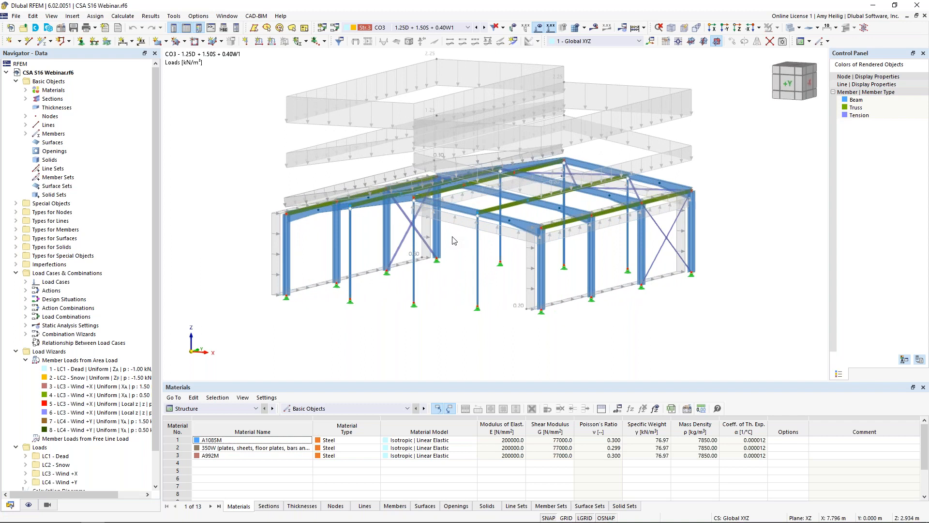
middle_click_drag(387, 134, 397, 144, "ctrl")
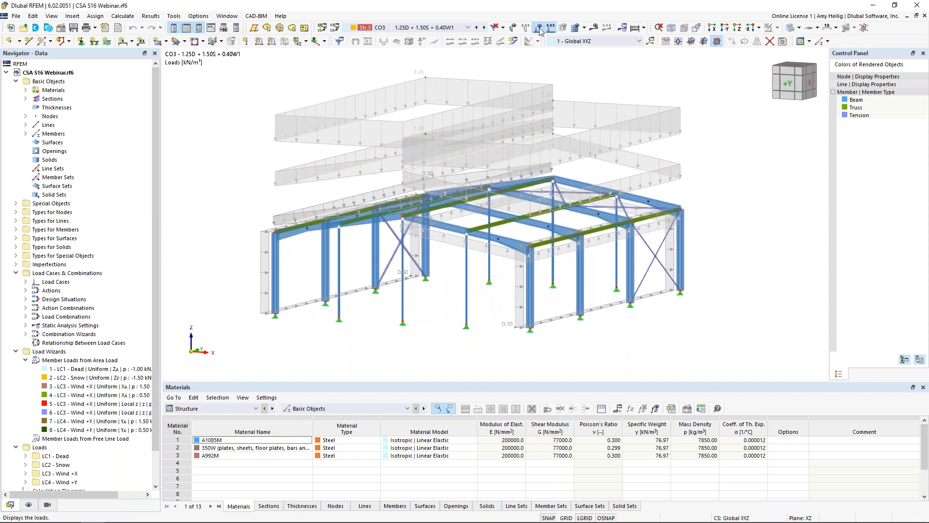
Hide the loads on the model and run the calculation for load combination CO2 (1.25D + 1.50S).
left_click(539, 28)
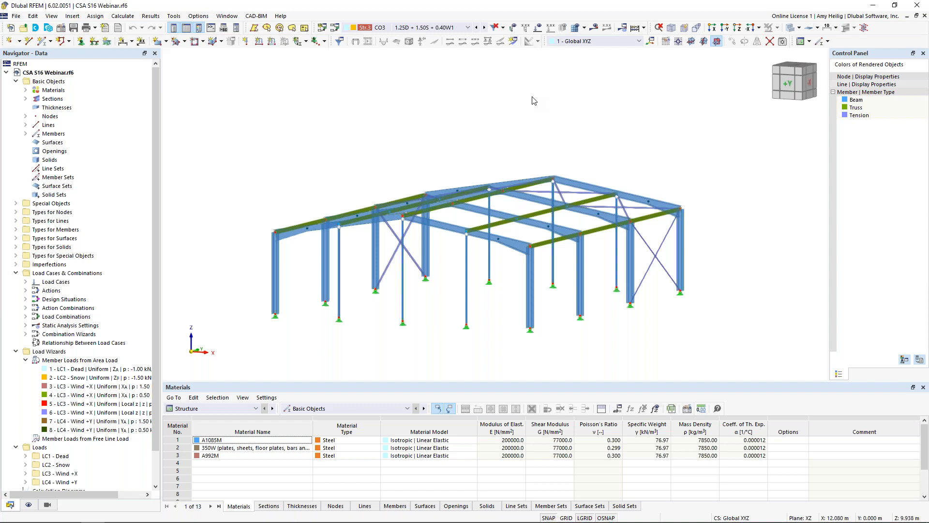
middle_click_drag(534, 100, 506, 117, "ctrl")
left_click(467, 27)
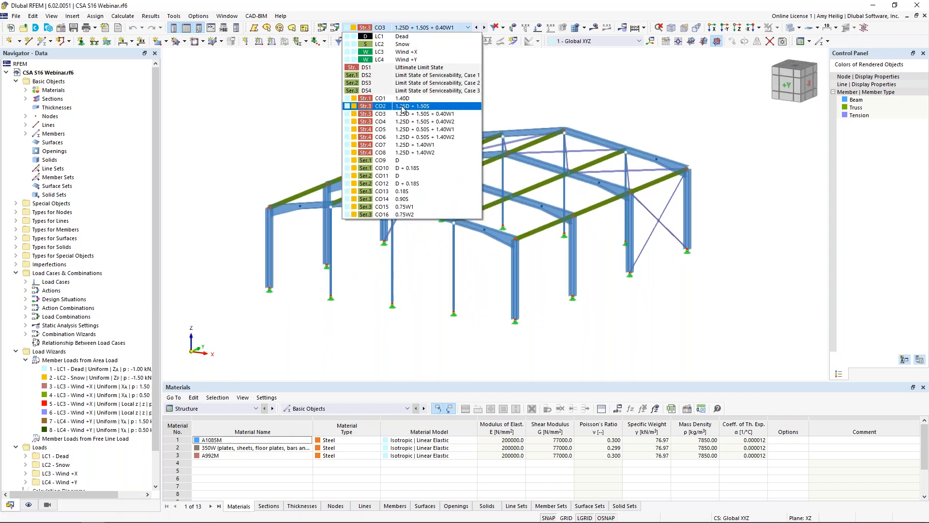
left_click(407, 108)
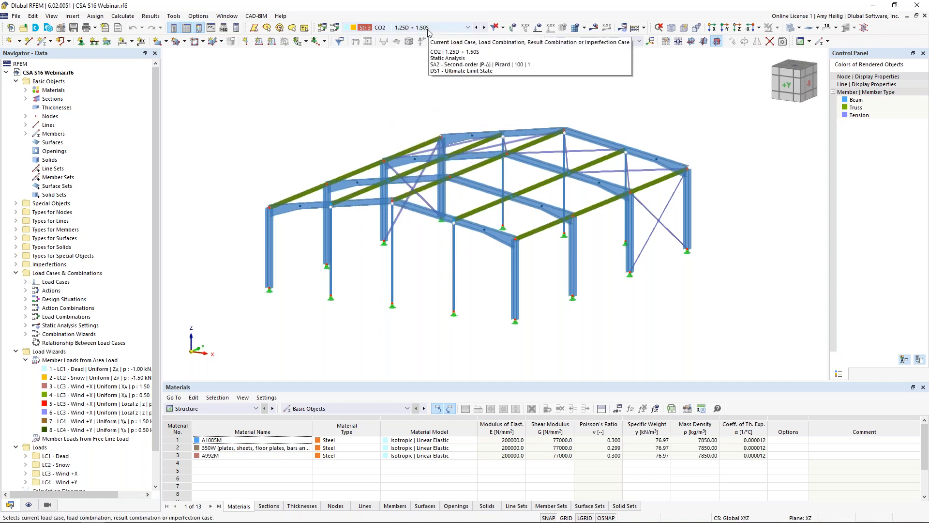
left_click(594, 30)
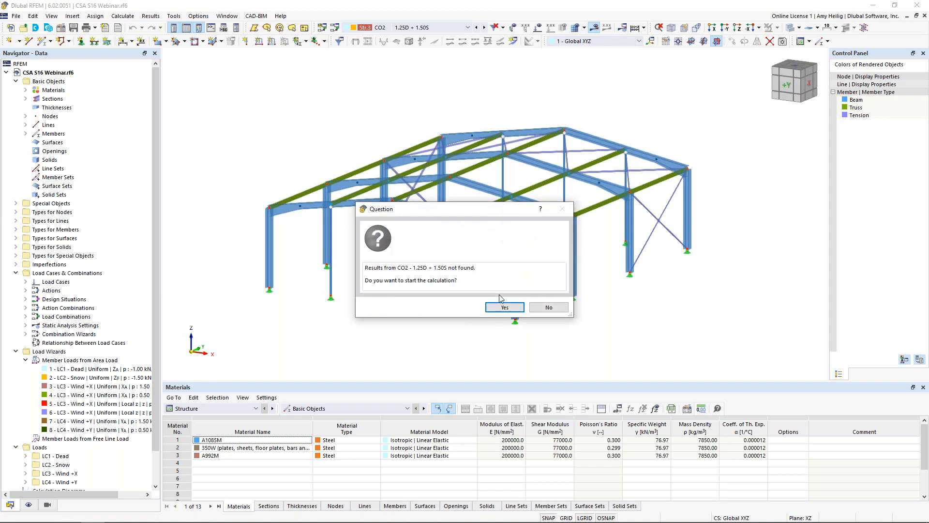
left_click(503, 308)
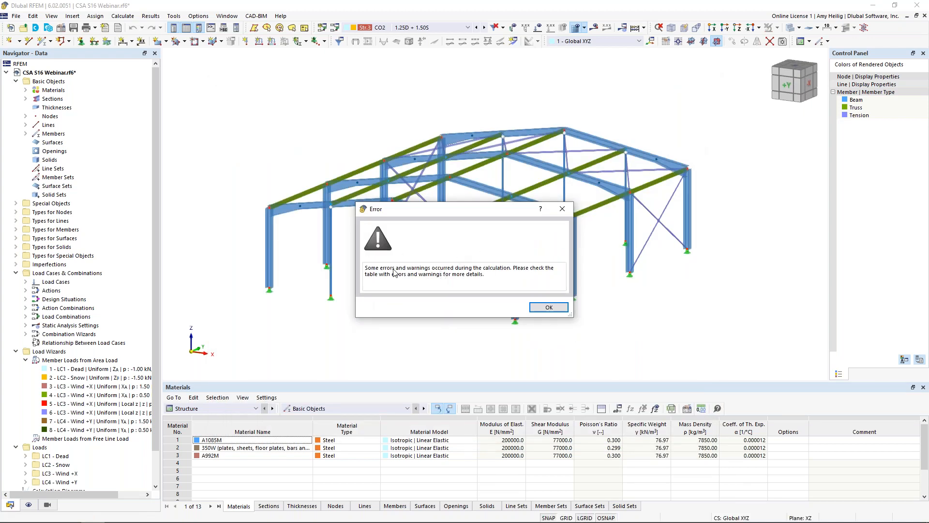
left_click(542, 307)
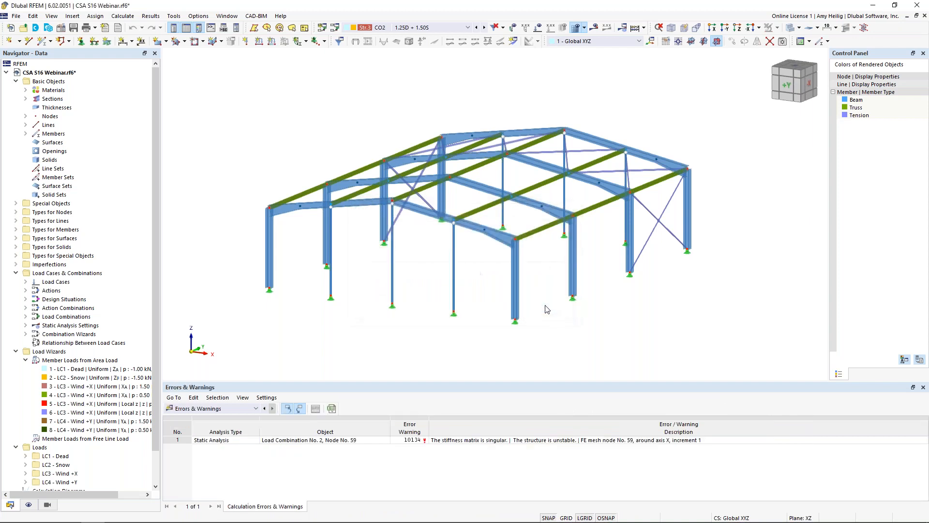
Locate the node referenced by the CO2 stiffness matrix error and examine the member connection there up close.
left_click(551, 442)
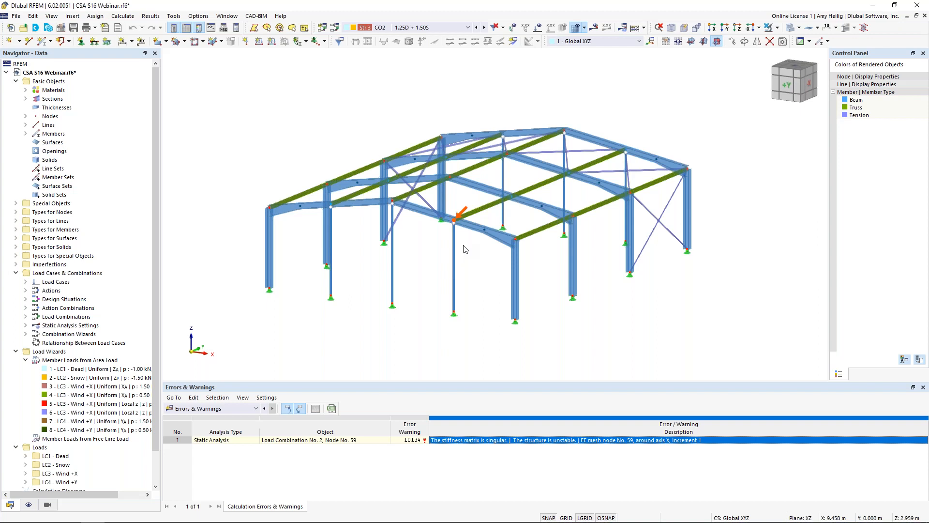
scroll(455, 240, "up", 2)
scroll(455, 219, "up", 5)
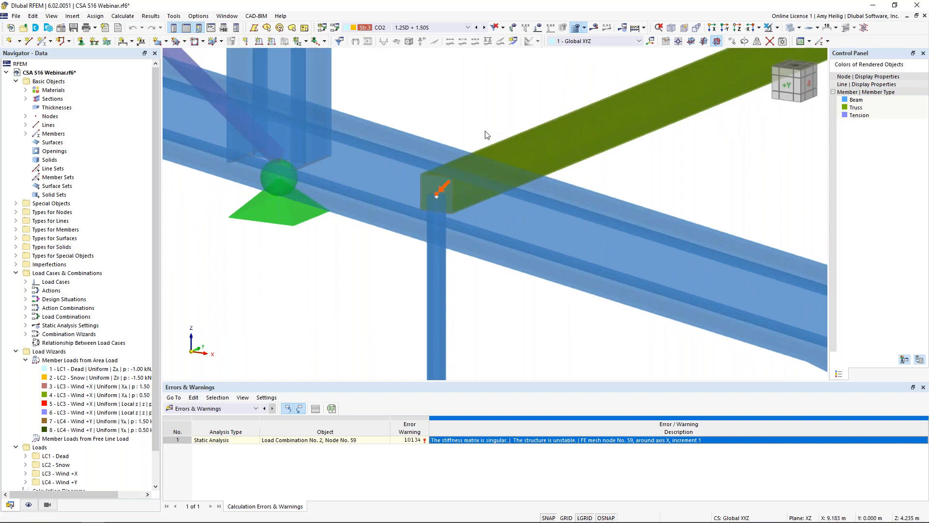
Activate the Structure Stability analysis add-on in the model's base data.
scroll(487, 135, "down", 4)
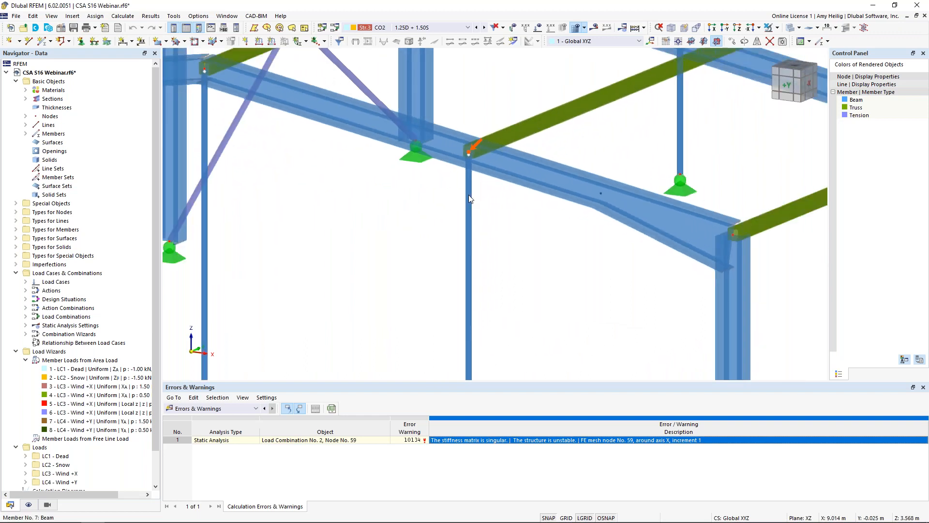
scroll(505, 190, "down", 4)
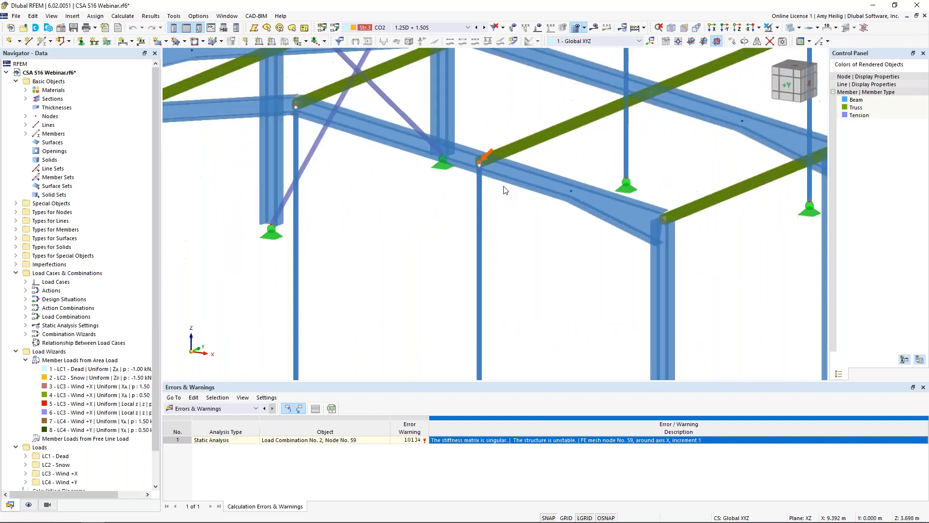
scroll(504, 190, "down", 2)
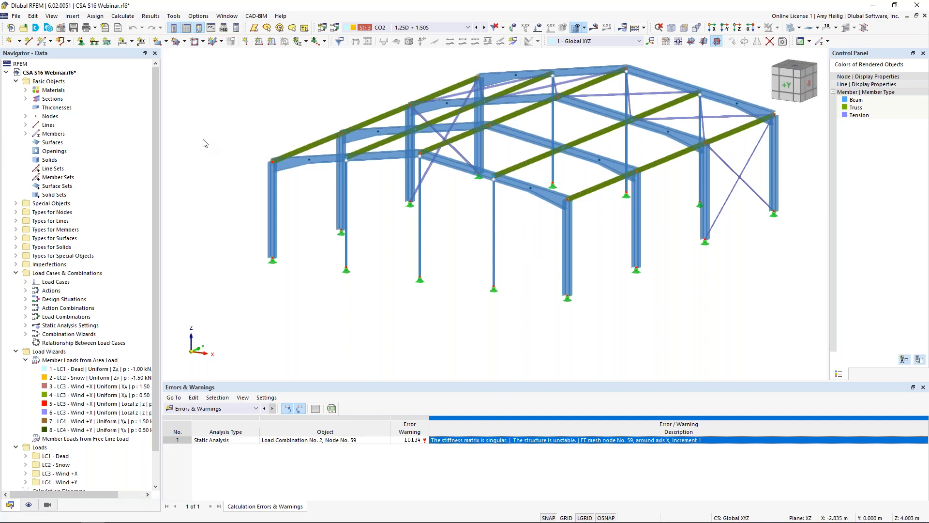
right_click(70, 76)
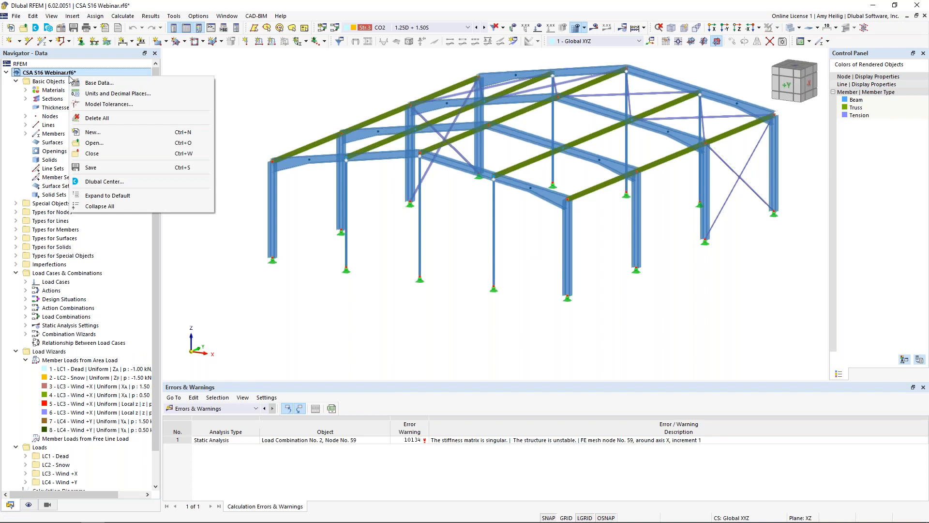
left_click(84, 84)
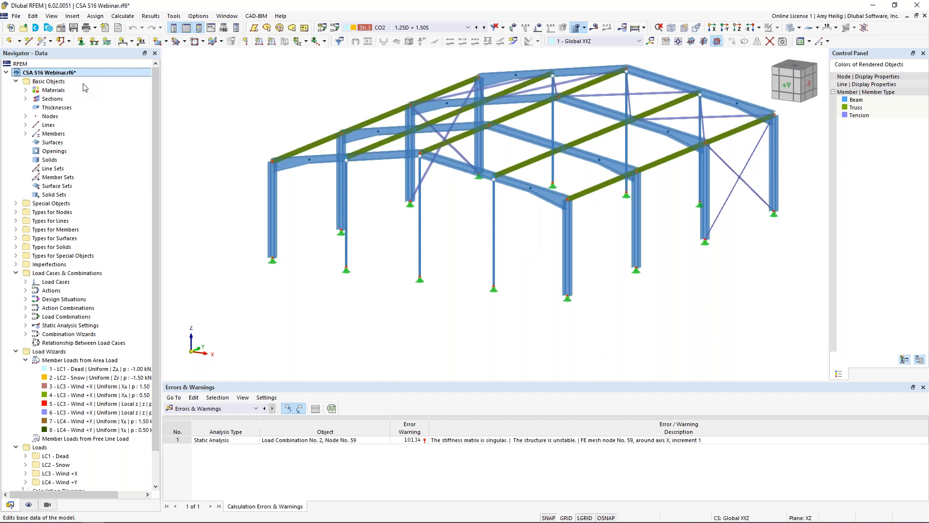
left_click(323, 116)
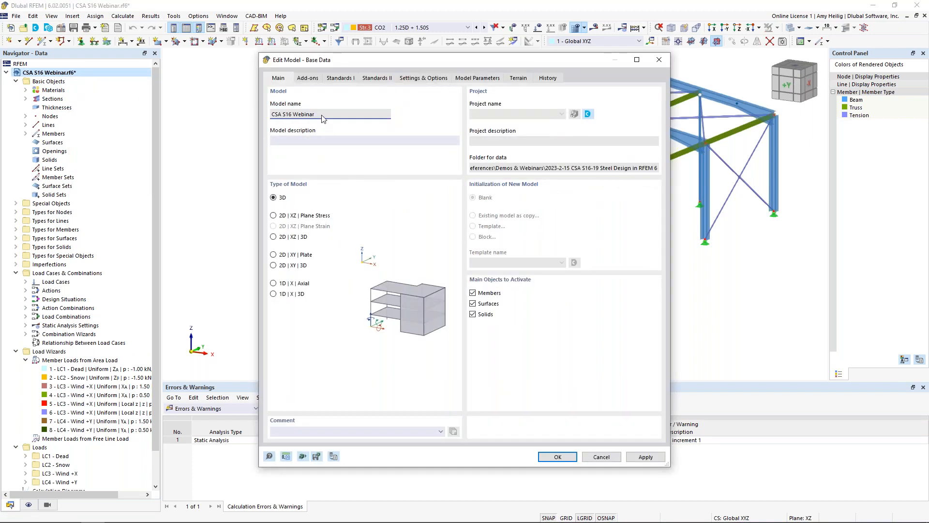
left_click(314, 79)
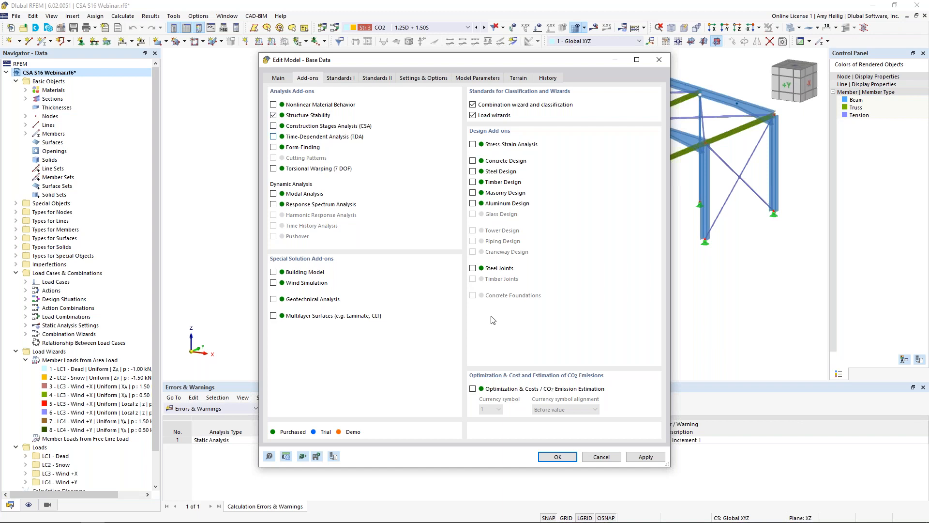
left_click(558, 456)
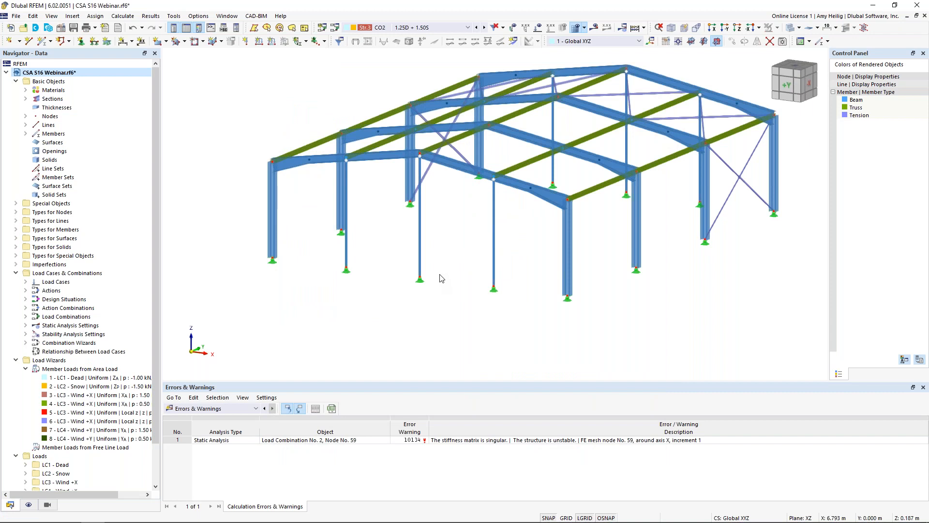
Enable the critical load calculation for CO2 and set ST1 to calculate without loading for instability check by mode shape.
left_click(335, 28)
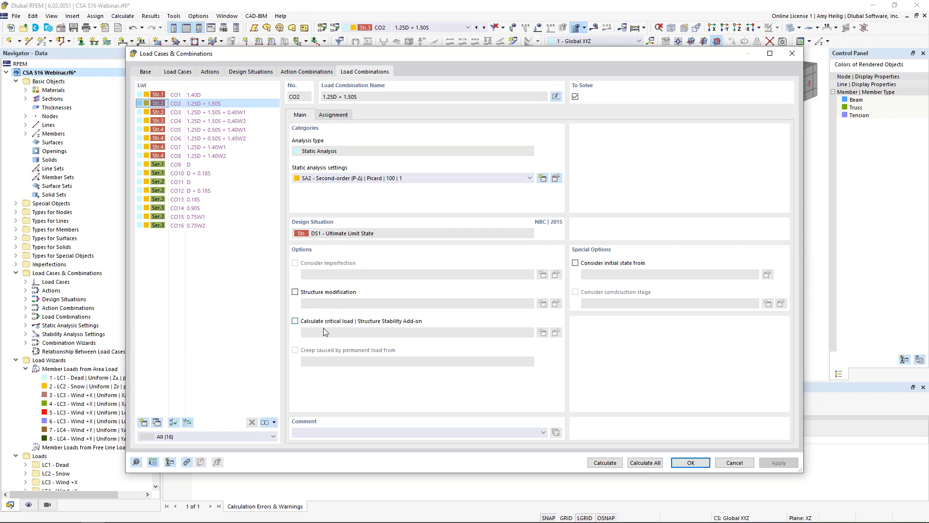
left_click(296, 322)
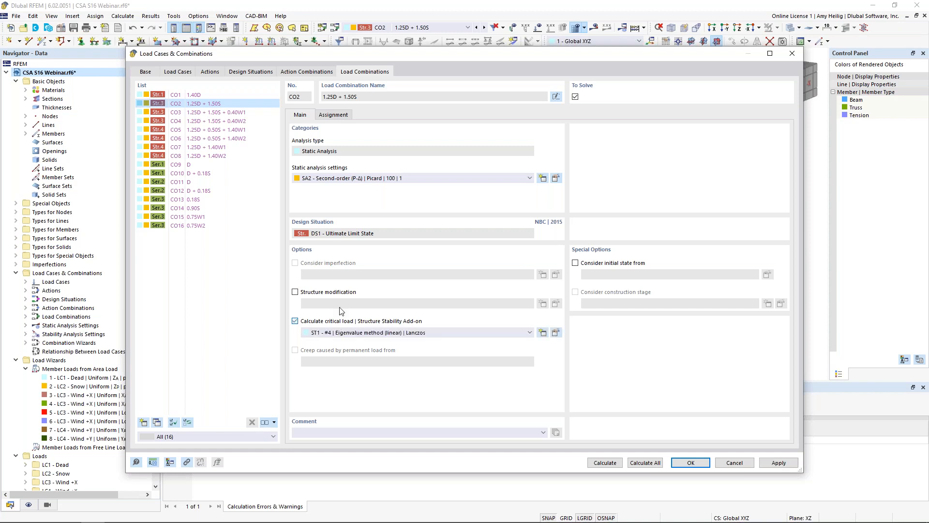
left_click(556, 334)
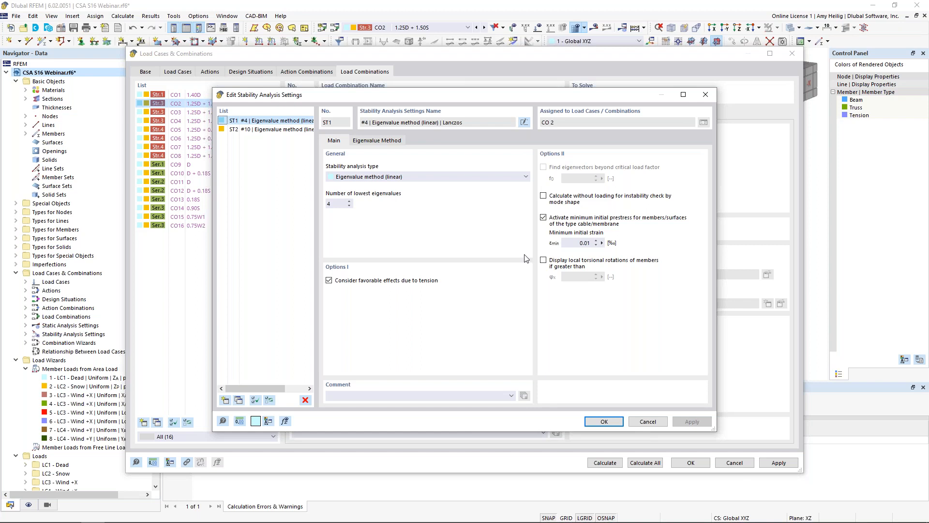
left_click(543, 196)
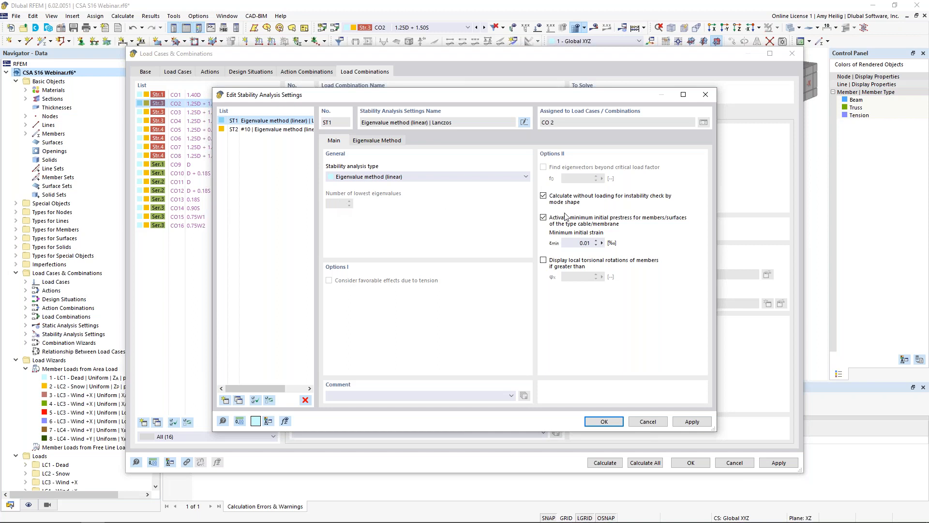
left_click(600, 422)
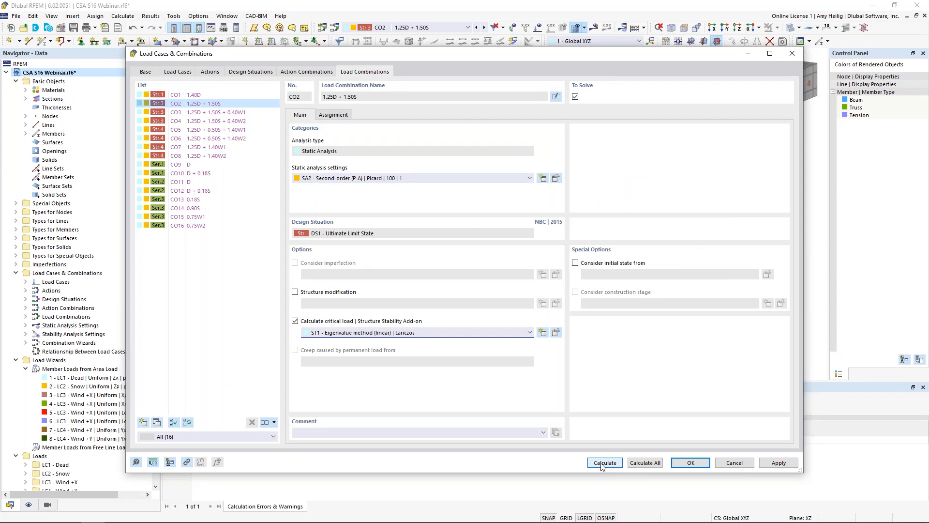
Calculate CO2 and examine the resulting mode shape at the top of the displaced gable column up close.
left_click(605, 463)
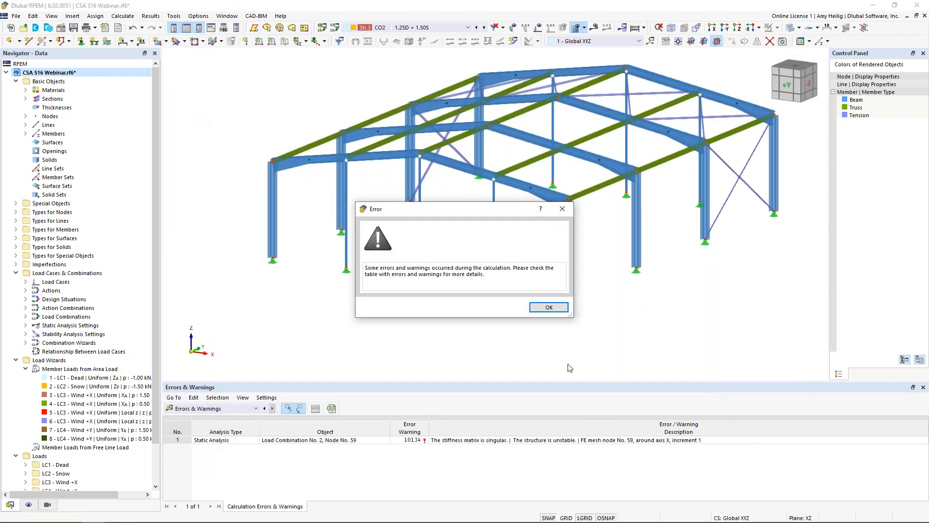
left_click(551, 308)
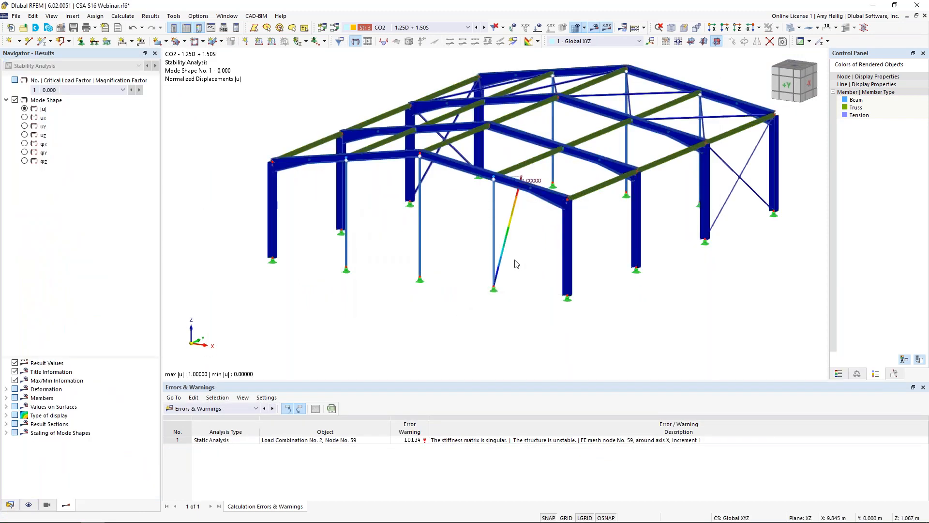
middle_click_drag(524, 249, 458, 249, "ctrl")
scroll(474, 290, "up", 5)
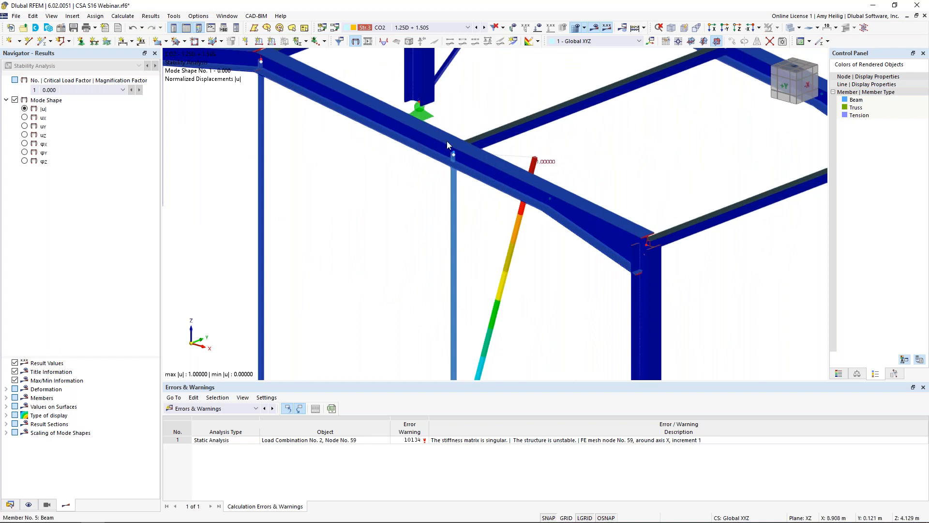
mouse_move(455, 158)
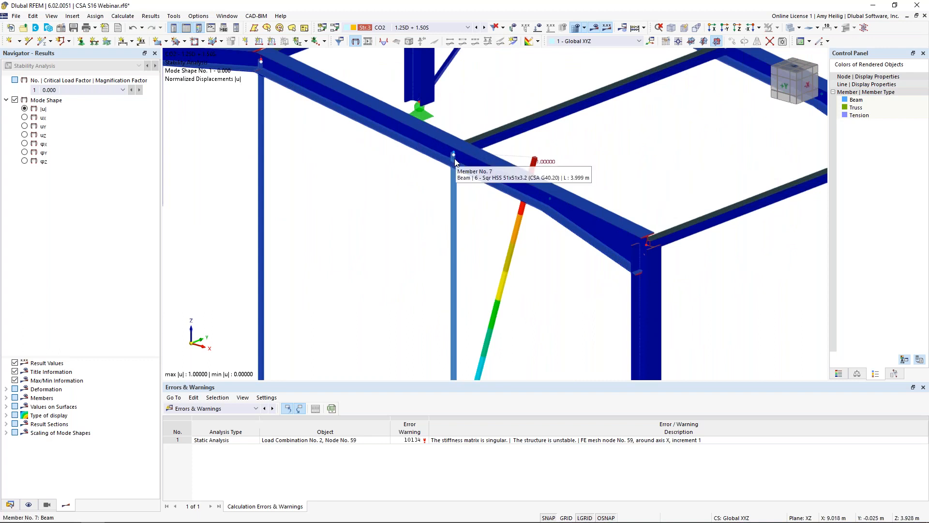
Hide the results, show the model as wireframe, and move the gable column's detached top end onto the rafter node.
left_click(594, 28)
left_click(789, 29)
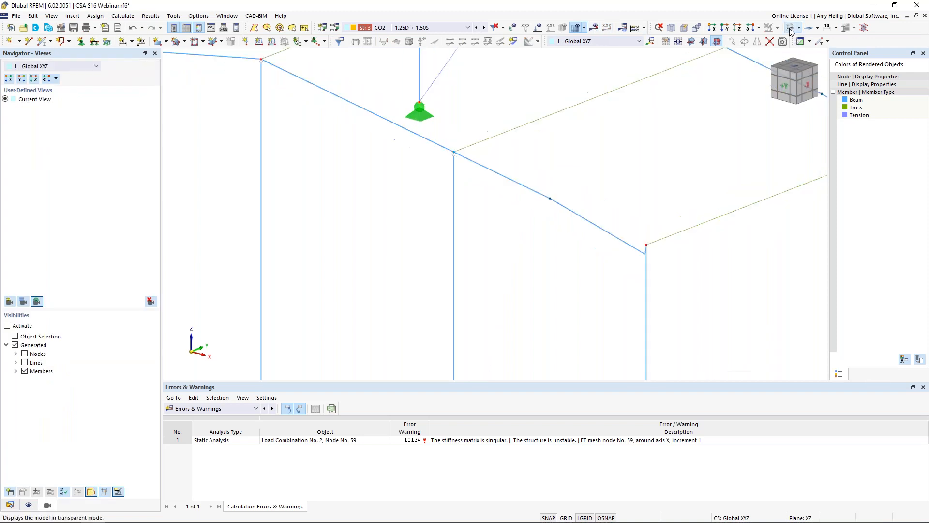
scroll(448, 149, "up", 3)
scroll(472, 169, "up", 5)
scroll(457, 146, "up", 1)
middle_click_drag(465, 149, 442, 205)
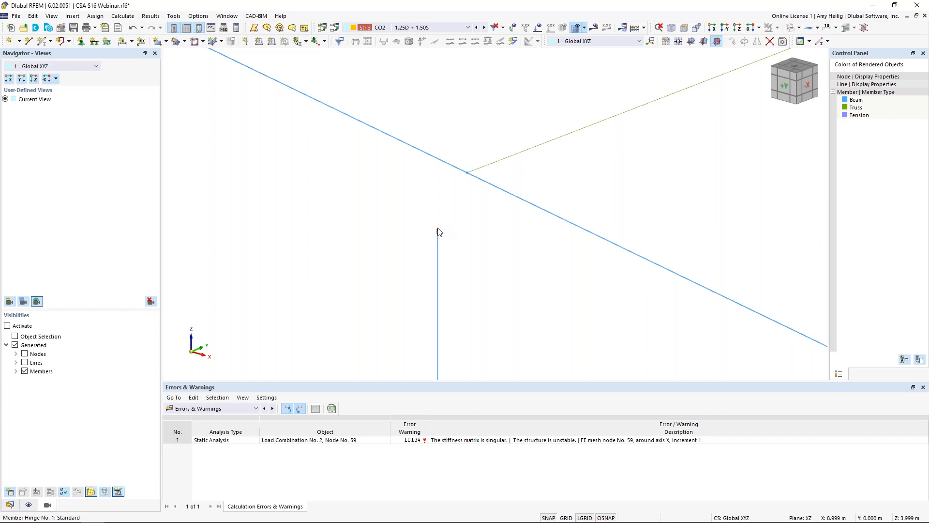
left_click_drag(438, 232, 468, 173)
left_click(505, 307)
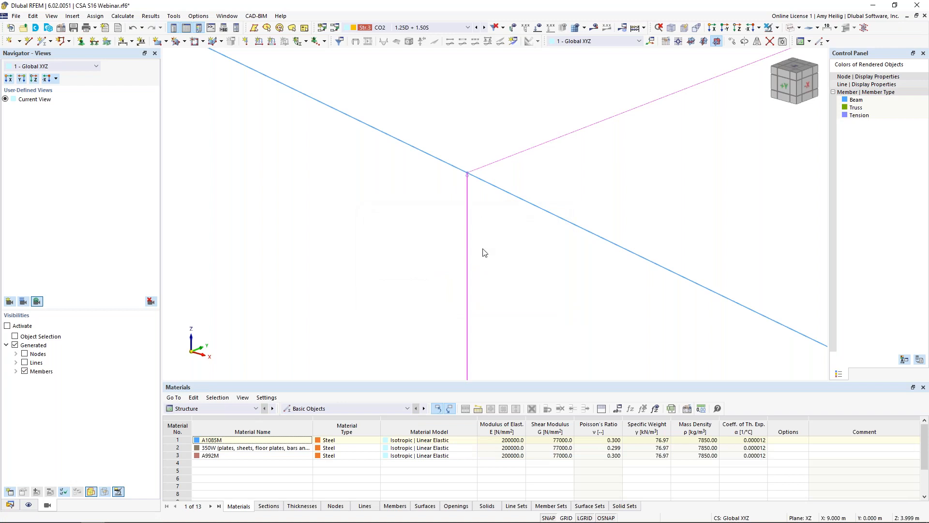
Clear the selection and restore the transparent rendered display of the whole hall.
scroll(483, 252, "down", 5)
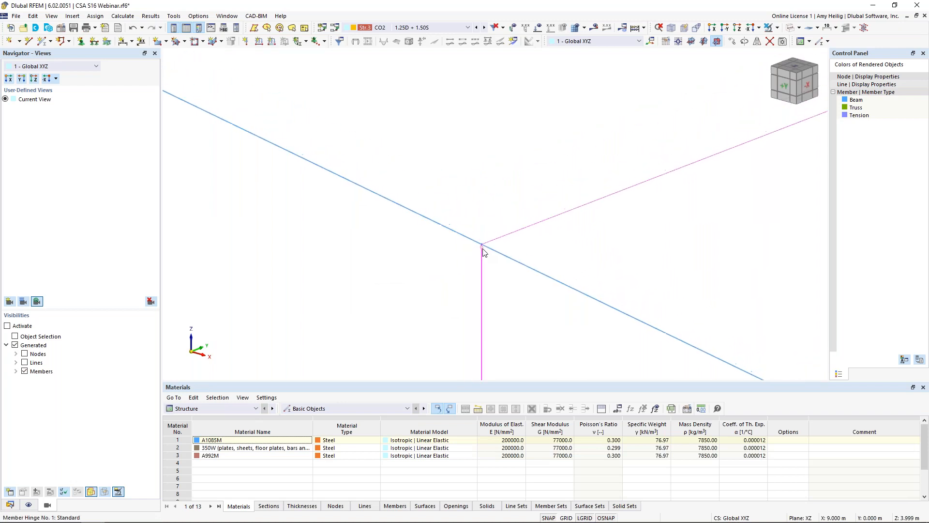
scroll(484, 252, "down", 10)
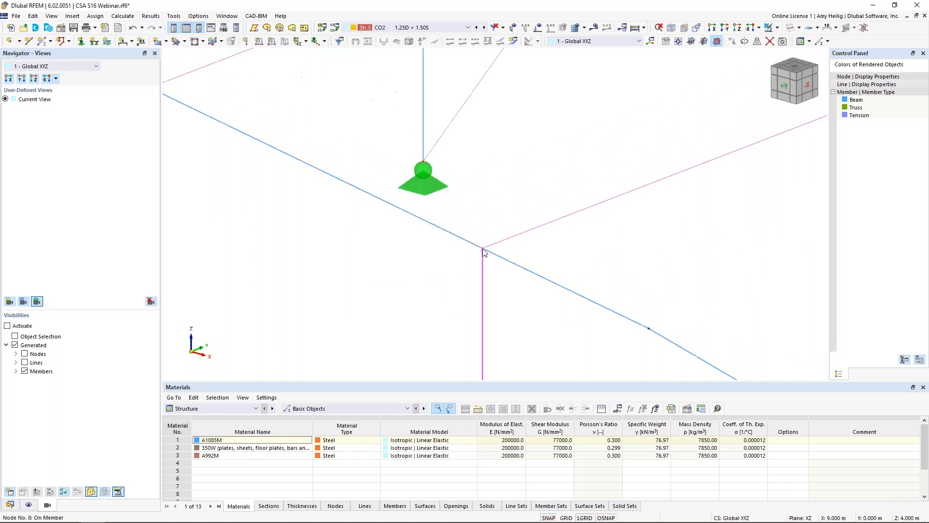
left_click(495, 289)
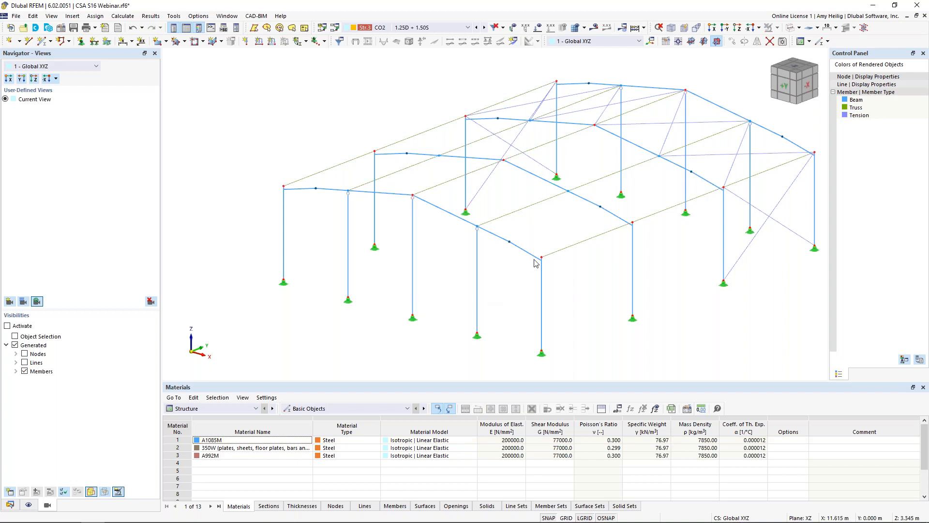
left_click(789, 30)
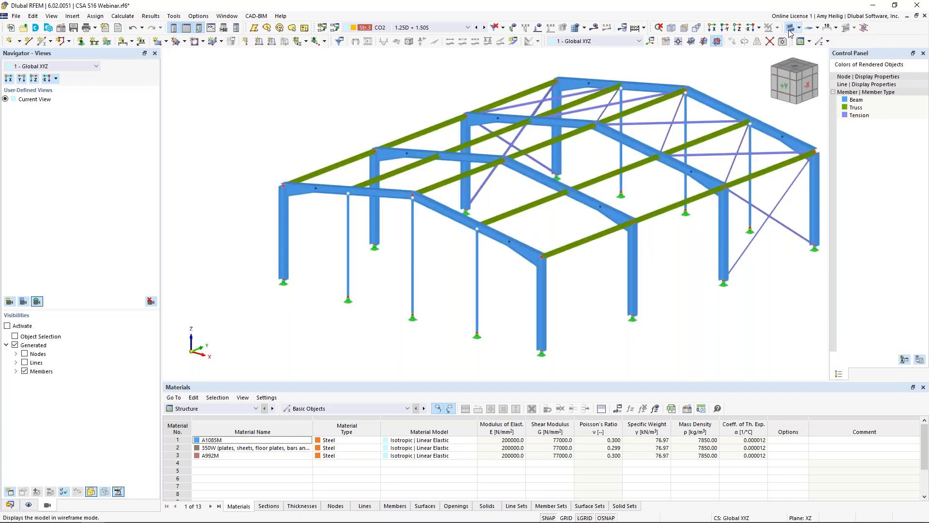
middle_click_drag(488, 303, 437, 288)
Recalculate CO2 without the critical load calculation and locate the FE node referenced by the stiffness matrix error.
left_click(336, 29)
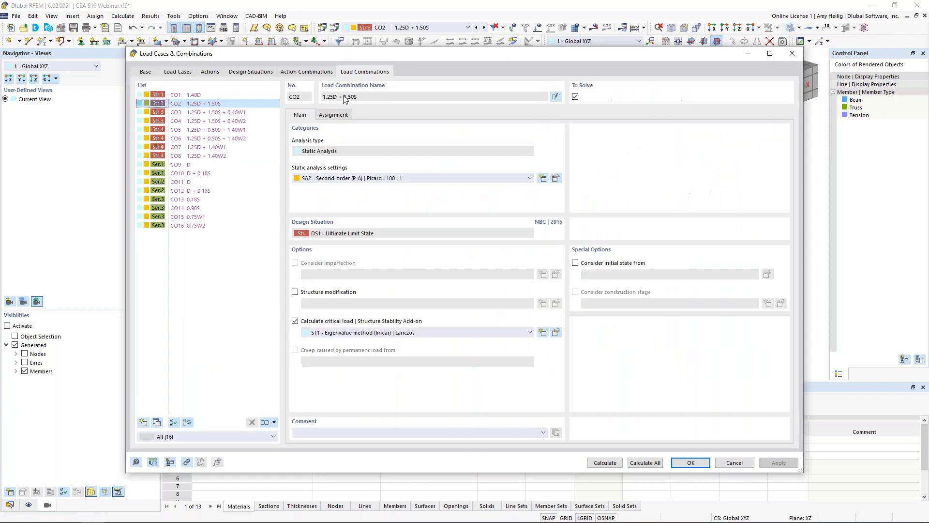
left_click(296, 321)
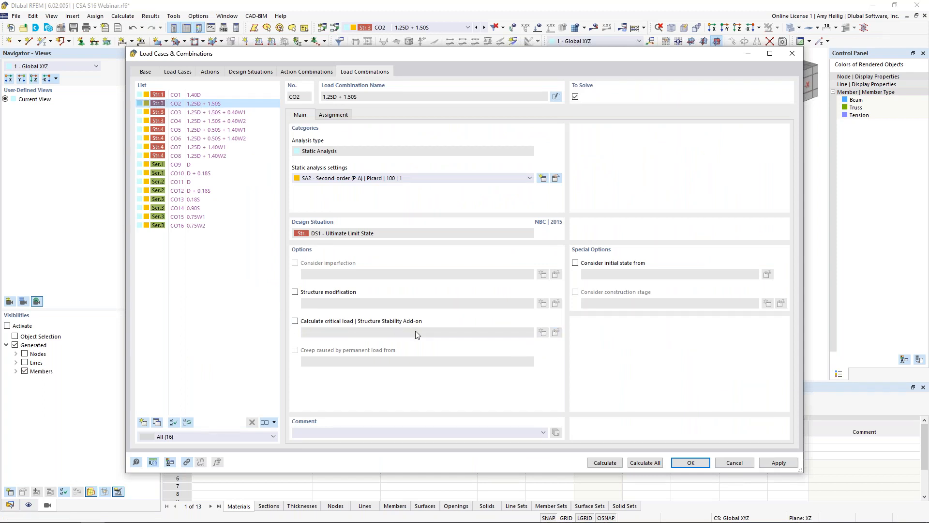
left_click(605, 462)
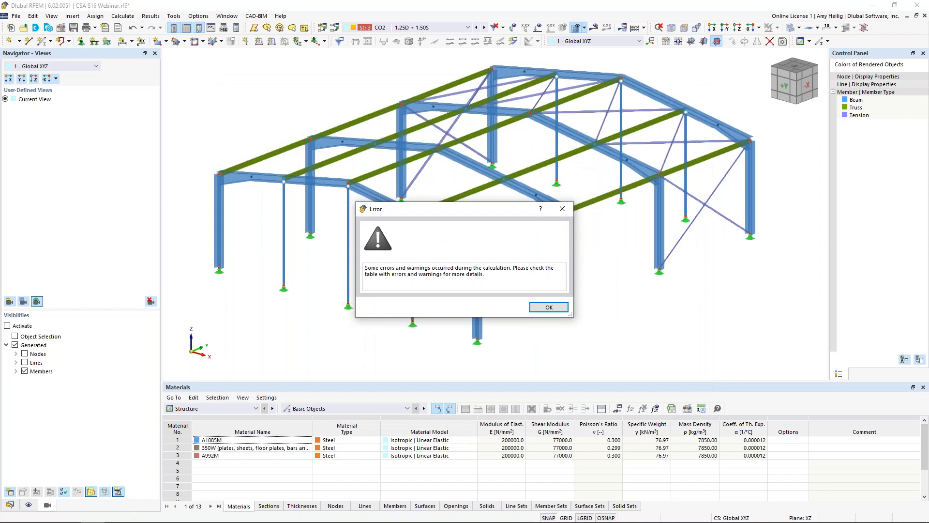
left_click(547, 307)
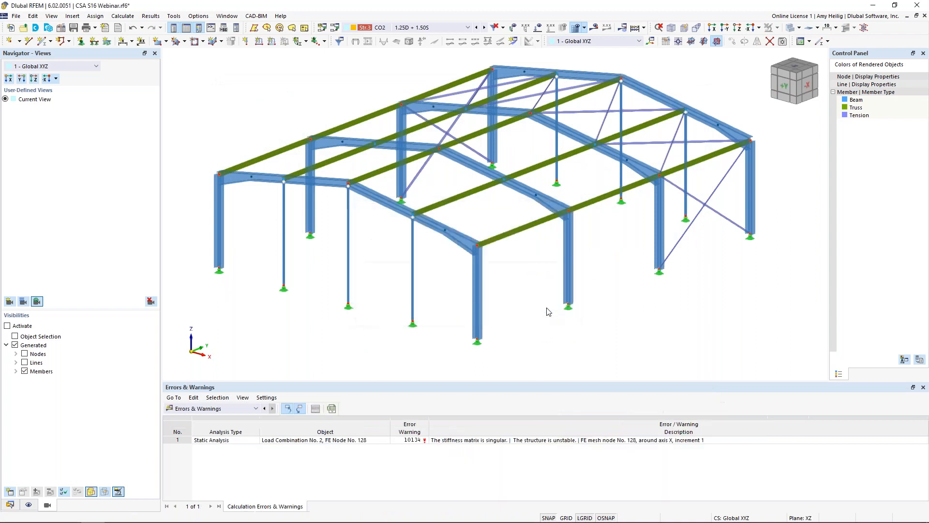
left_click(514, 441)
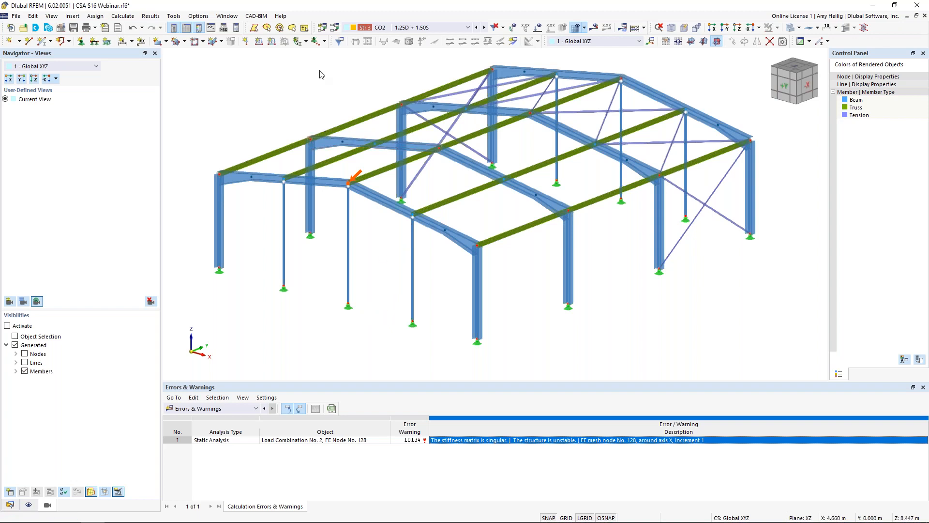
Set CO2's static analysis settings to SA1 - Geometrically linear | Newton-Raphson and calculate the combination.
left_click(334, 28)
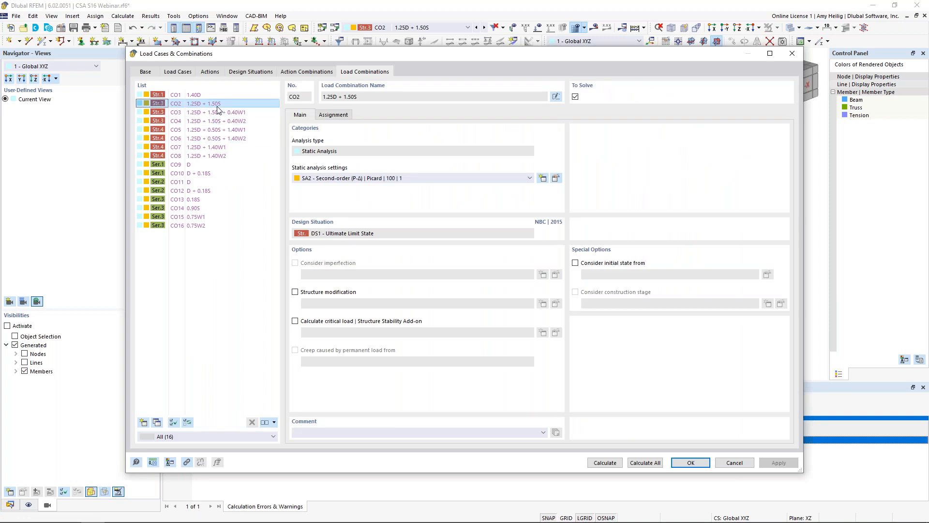
left_click(359, 180)
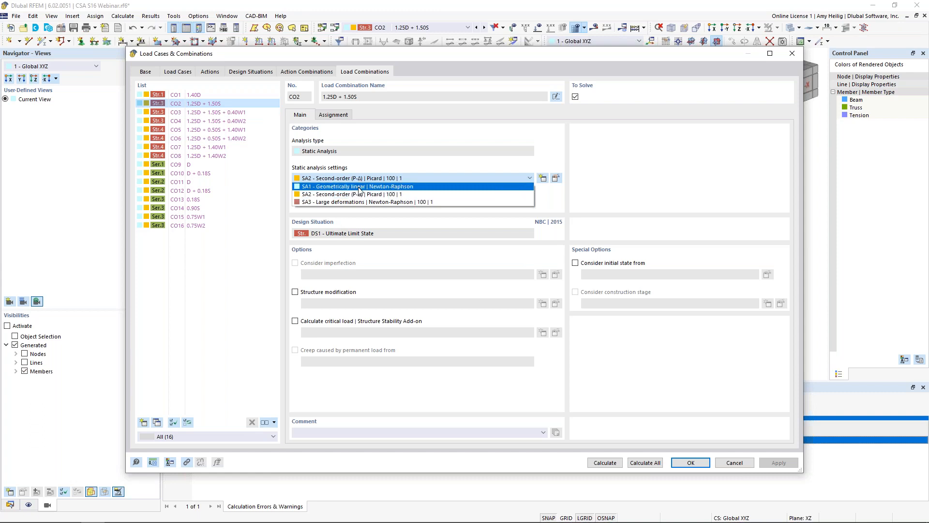
left_click(359, 187)
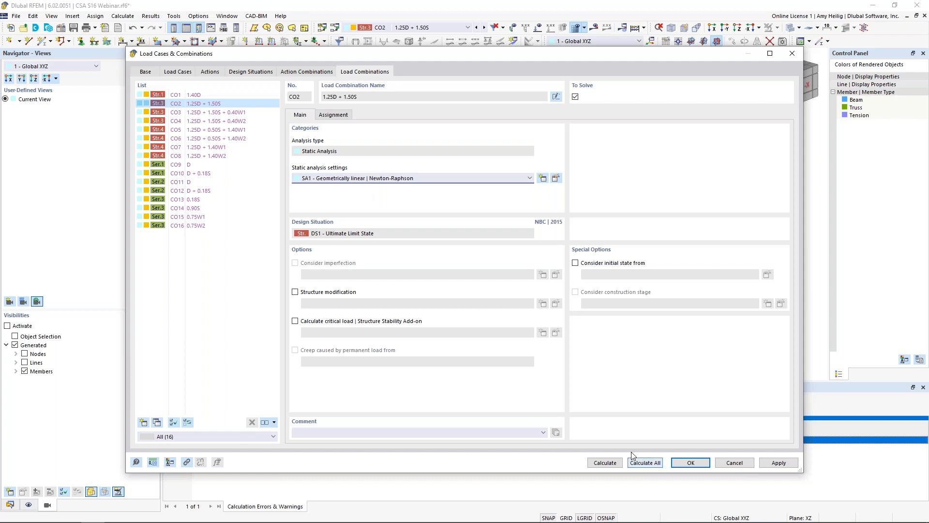
left_click(611, 461)
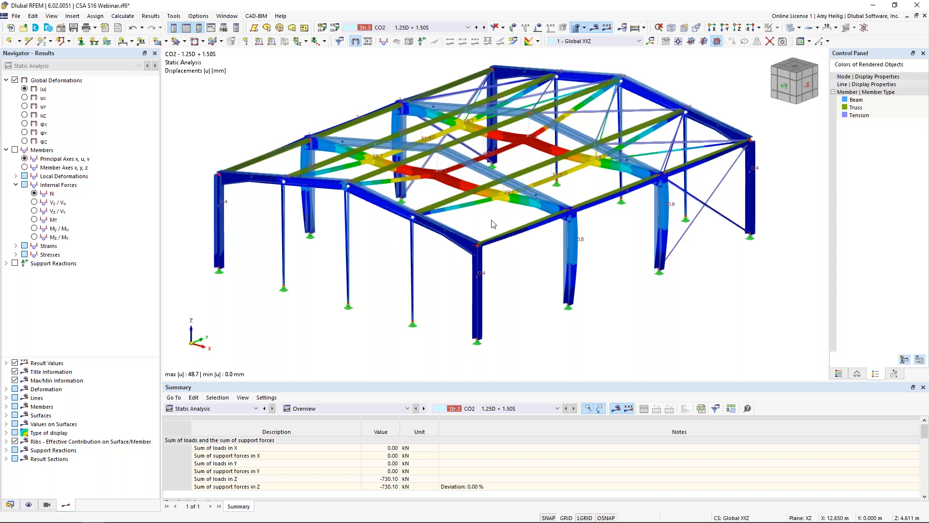
Enable CO2's critical load calculation with ST1, disable calculation without loading, set 10 lowest eigenvalues, and calculate the combination.
left_click(334, 28)
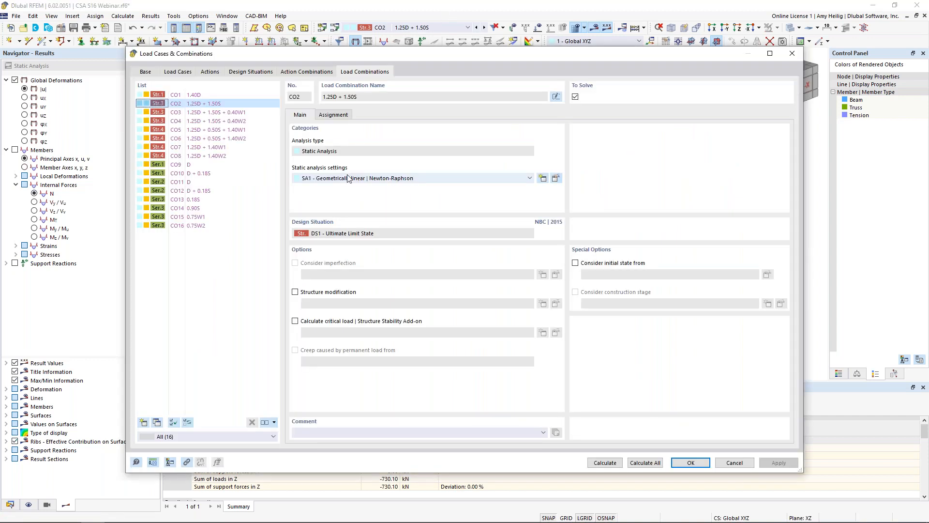
left_click(295, 321)
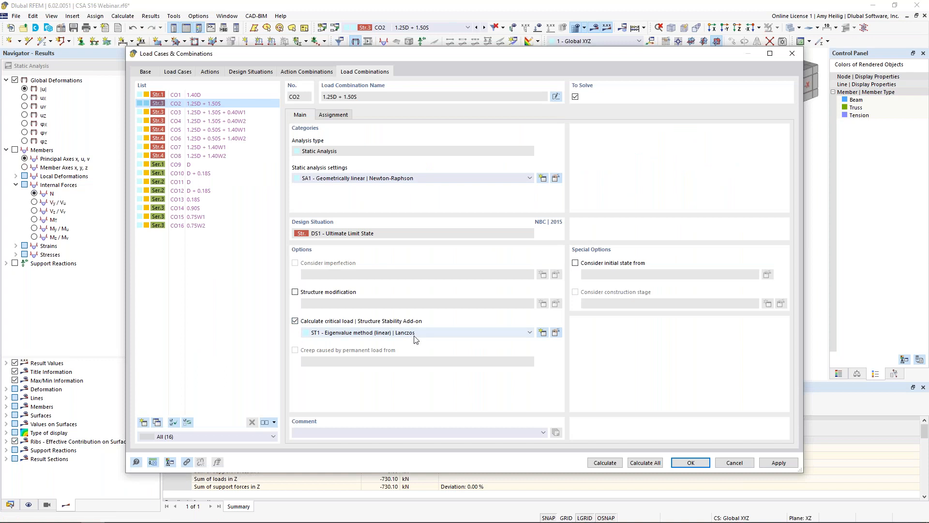
left_click(556, 332)
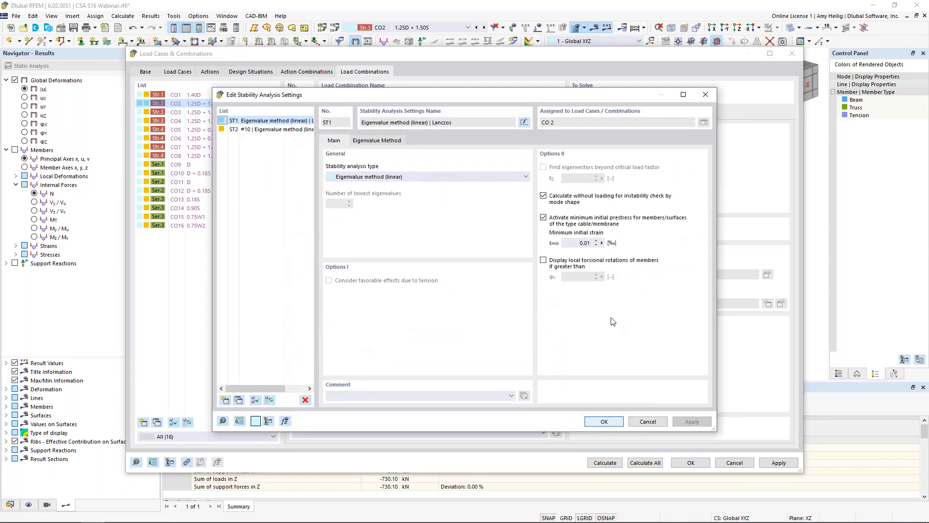
left_click(543, 196)
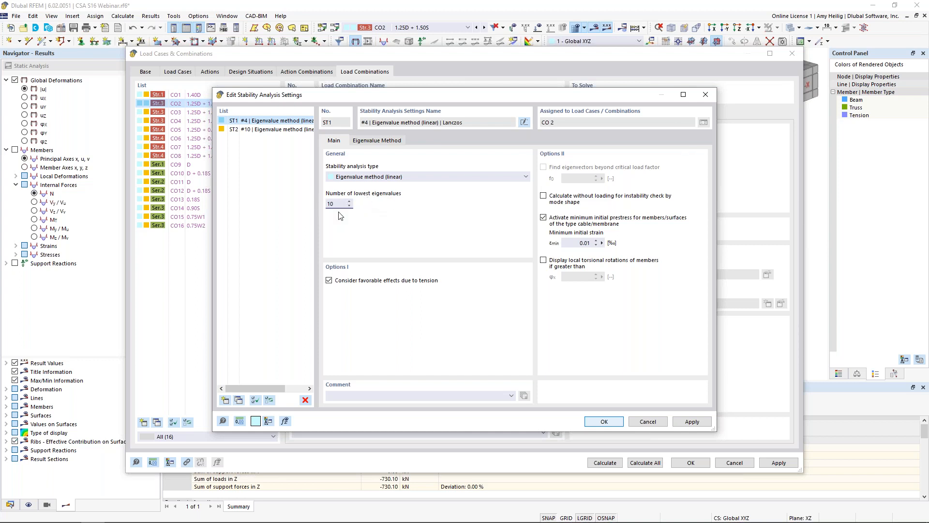
left_click(603, 422)
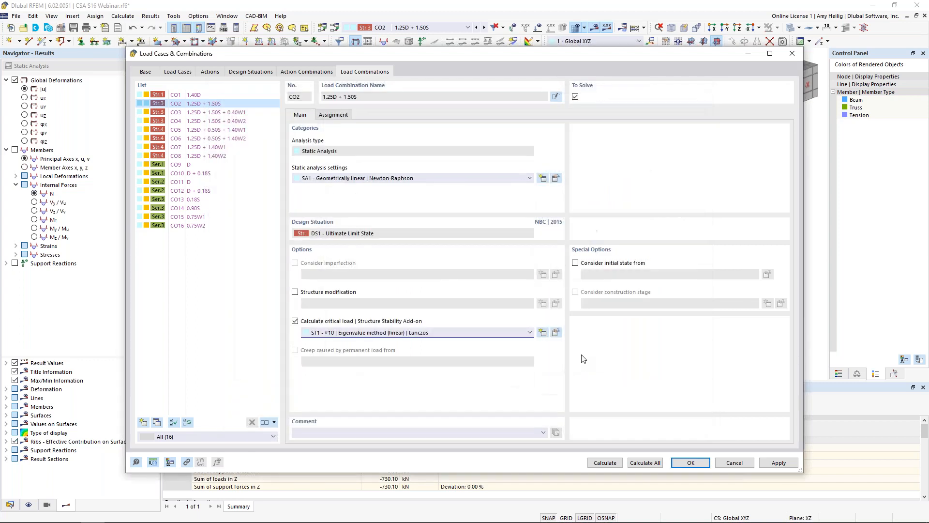
left_click(605, 463)
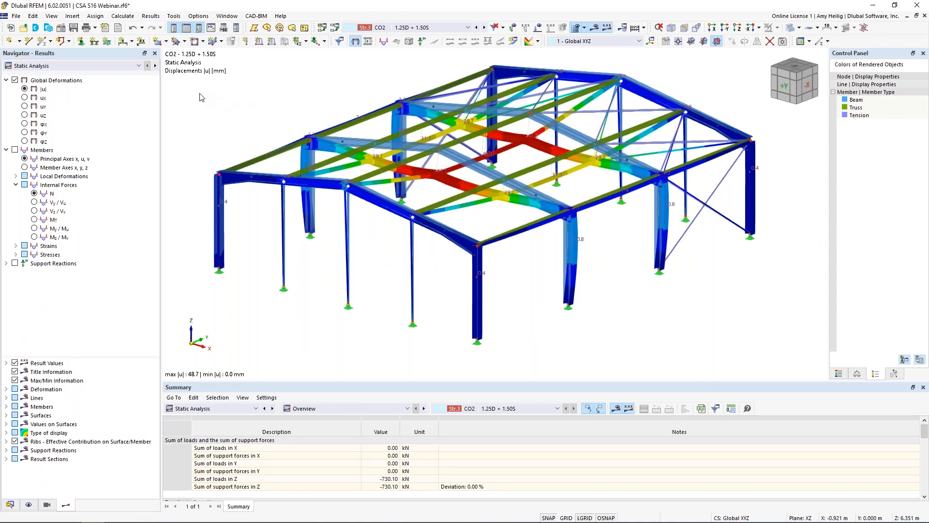
Examine CO2's stability analysis results, comparing mode shapes 1 to 3 on the gable columns and the full list of critical load factors.
left_click(88, 67)
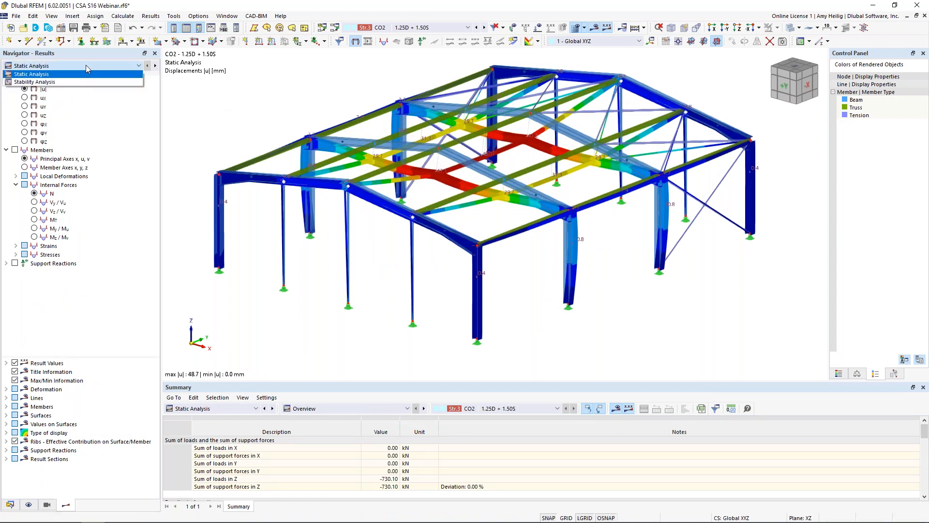
left_click(67, 82)
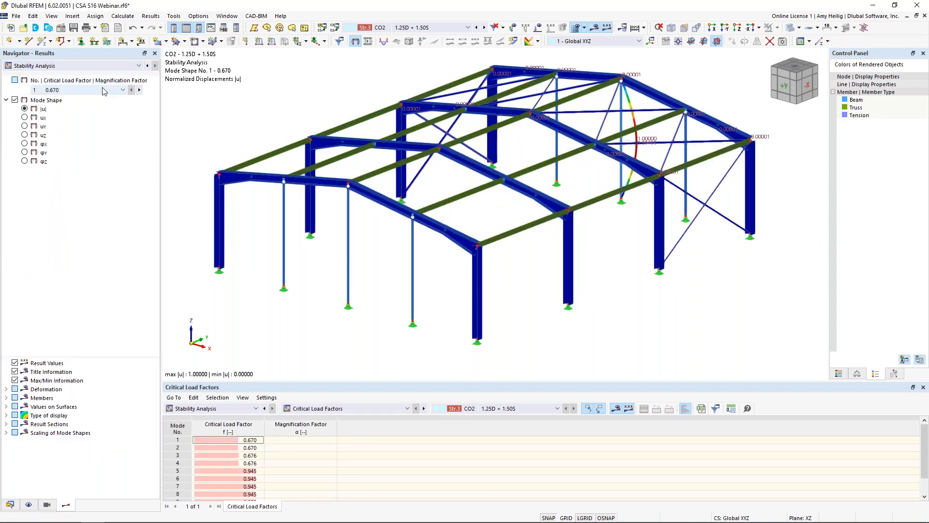
left_click(103, 91)
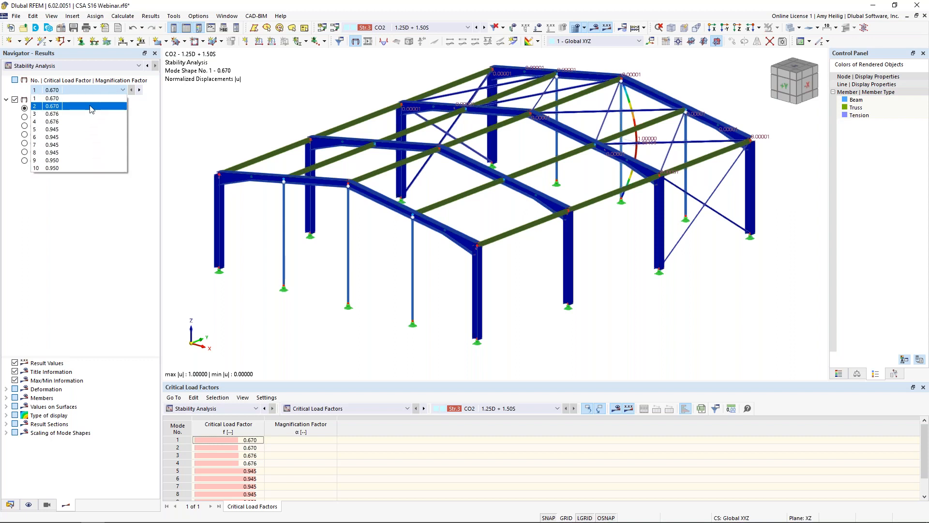
left_click(246, 440)
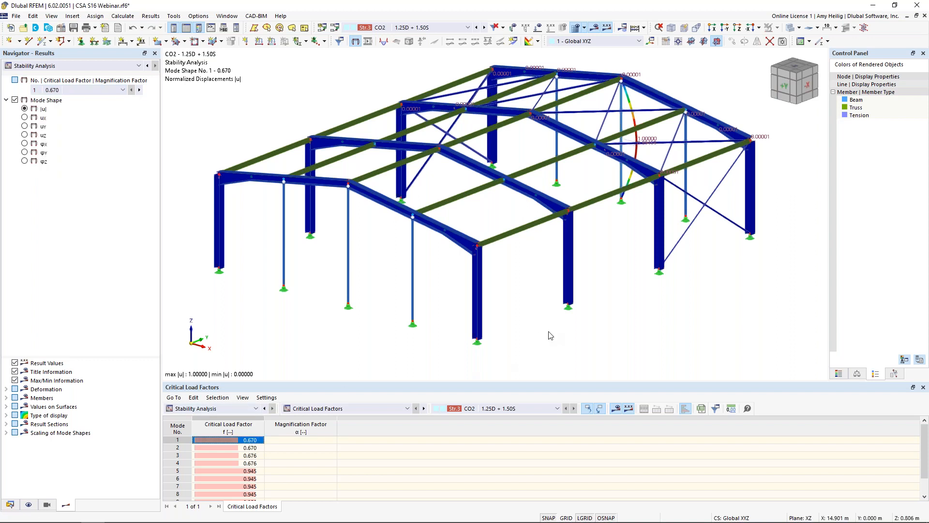
middle_click_drag(671, 319, 603, 301, "ctrl")
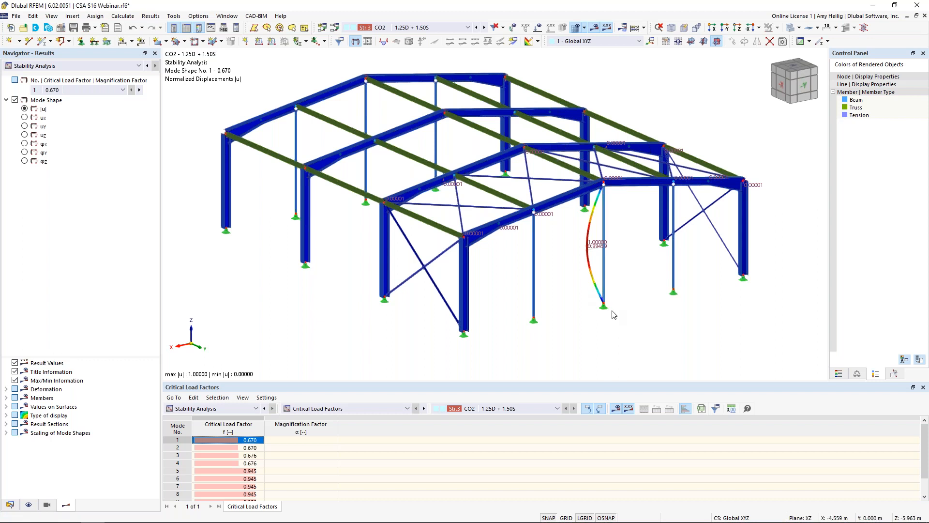
left_click(250, 448)
middle_click_drag(556, 283, 606, 290, "ctrl")
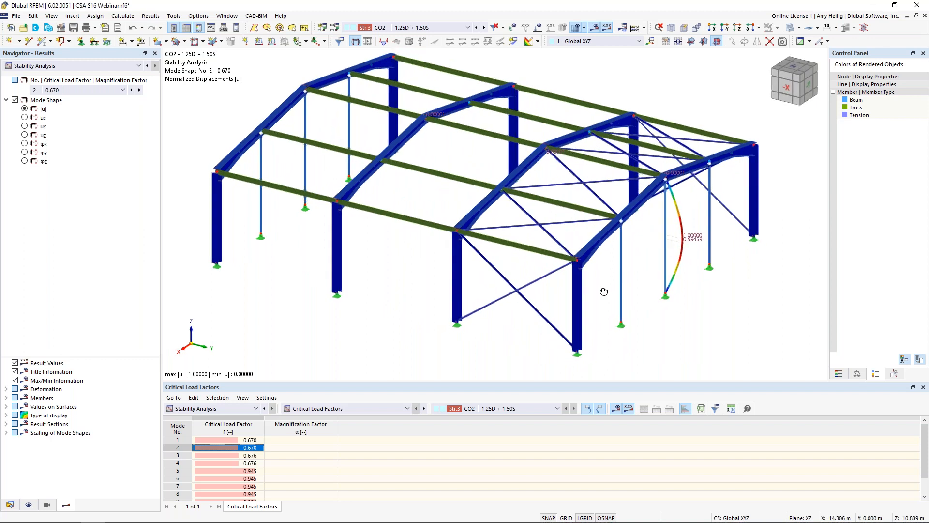
left_click(250, 455)
middle_click_drag(295, 285, 460, 275, "ctrl")
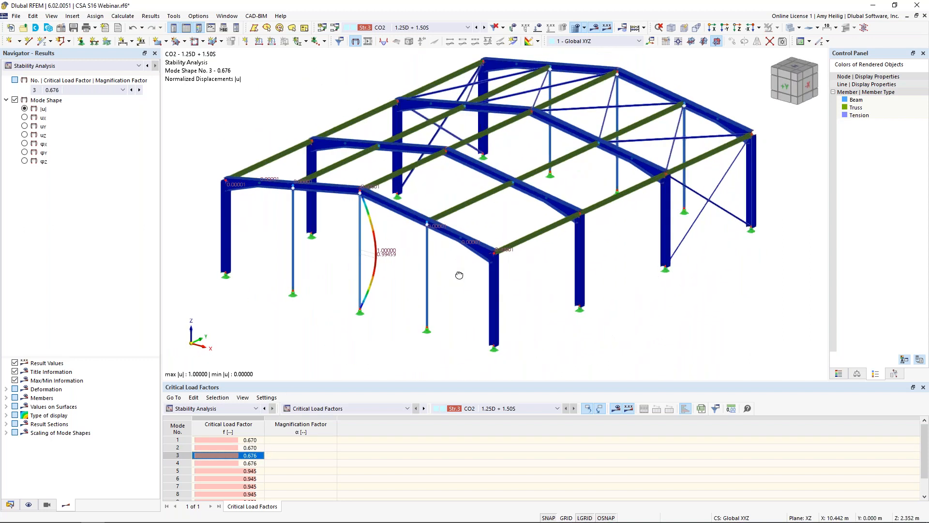
left_click_drag(394, 380, 394, 328)
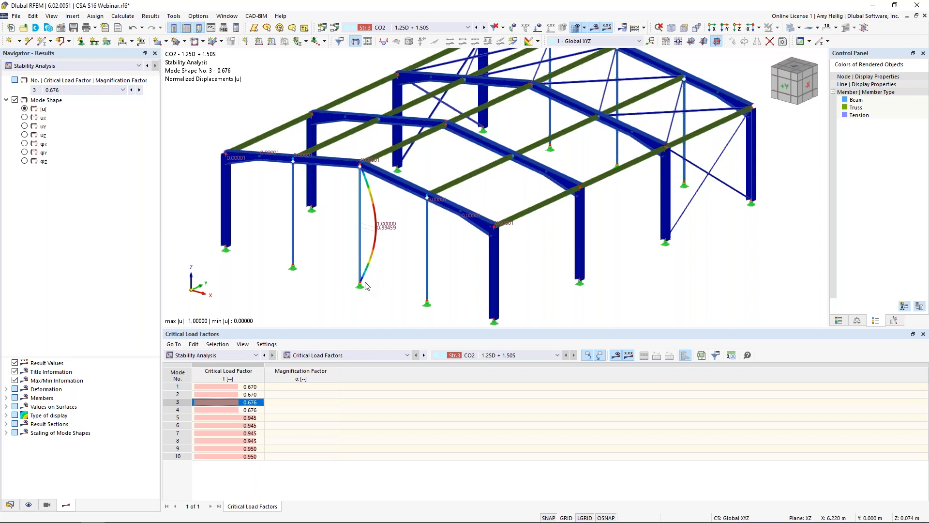
Change the section of all six intermediate gable columns to W 130x24 in A992M and accept deleting the results.
middle_click_drag(405, 247, 460, 221, "ctrl")
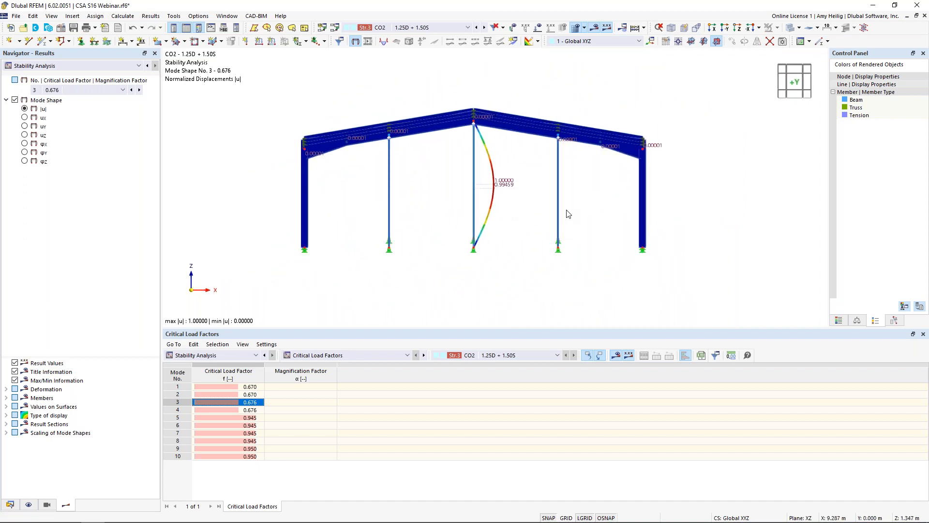
left_click_drag(597, 213, 371, 173)
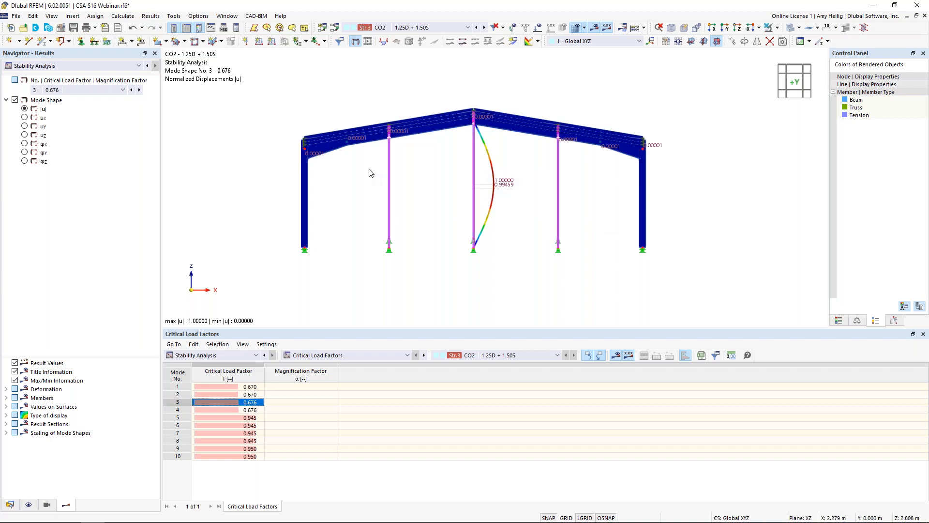
double_click(391, 192)
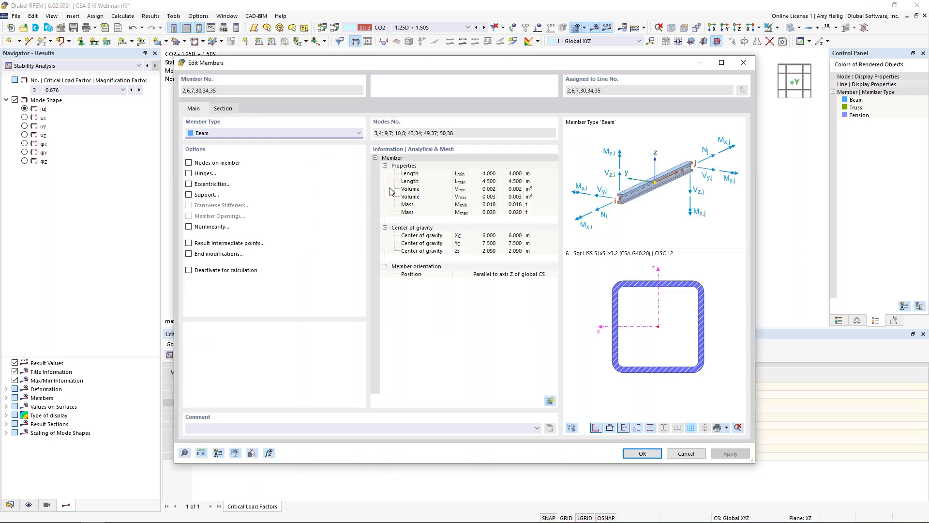
left_click(227, 110)
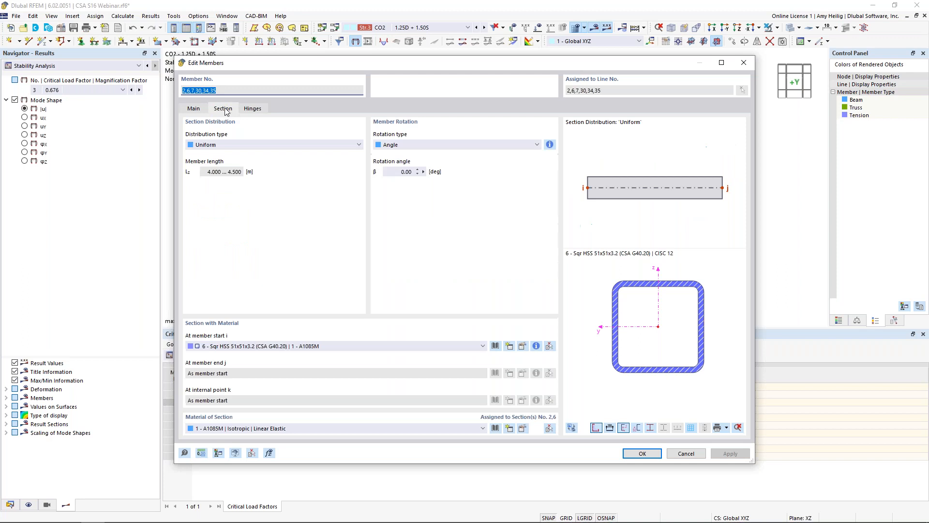
left_click(264, 346)
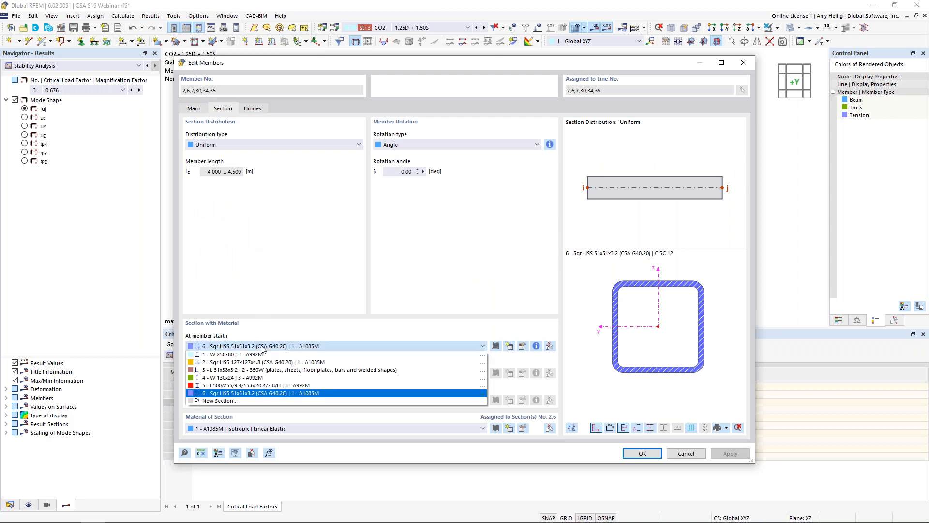
left_click(255, 378)
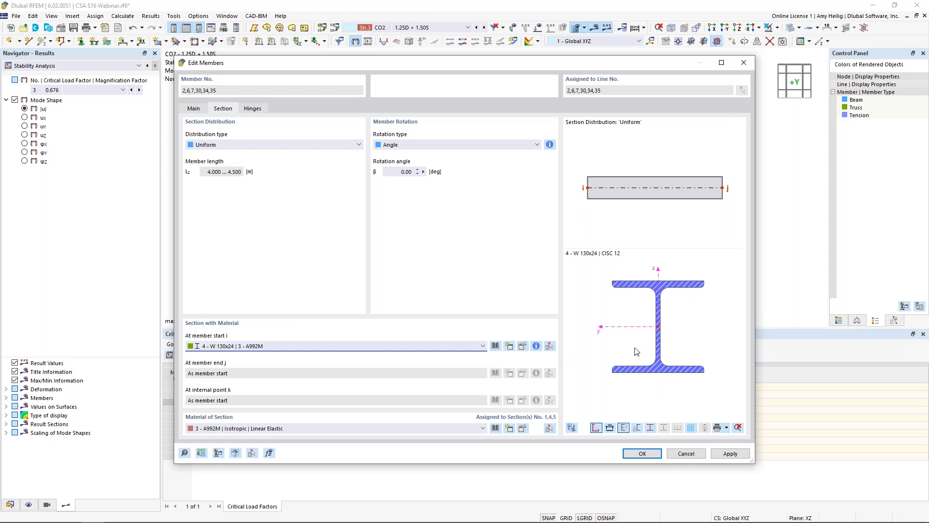
left_click(631, 454)
left_click(504, 309)
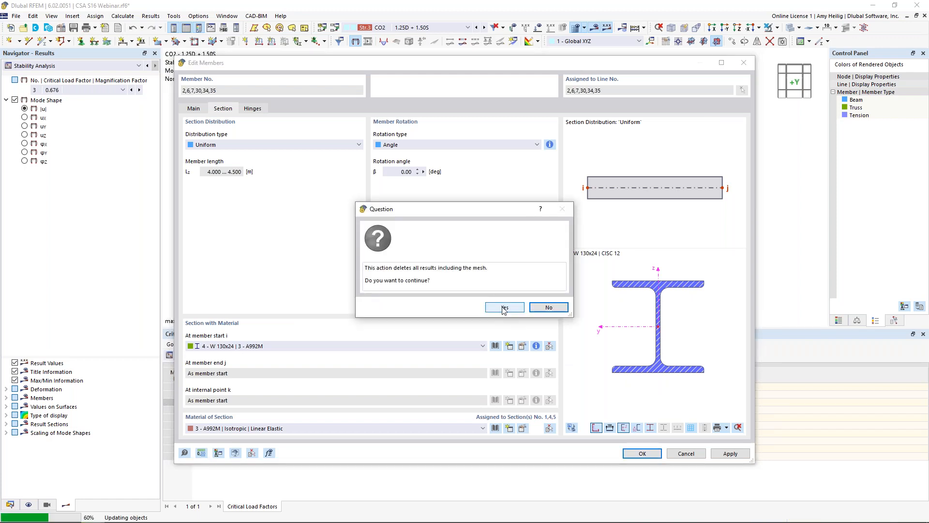
Set CO2's static analysis settings to SA2 - Second-order (P-Δ) | Picard | 100 | 1 and calculate the combination.
middle_click_drag(605, 252, 575, 267, "ctrl")
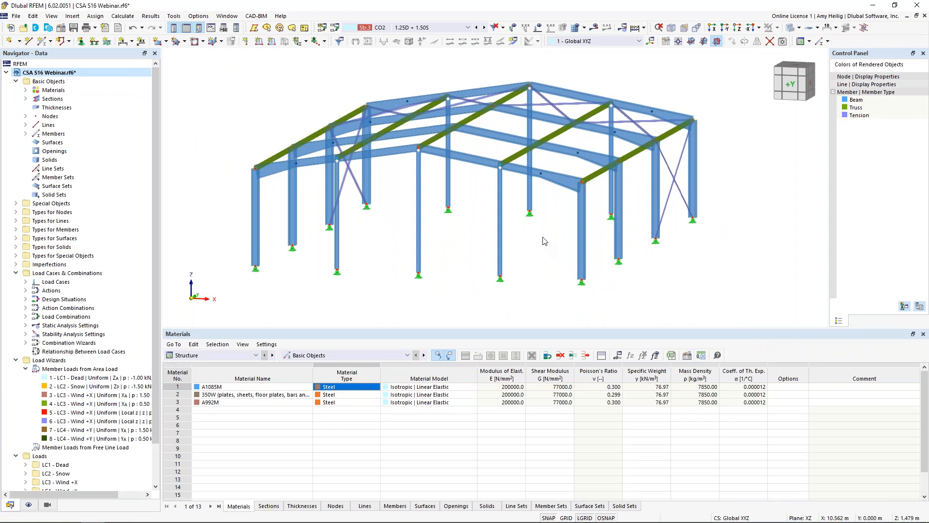
left_click(334, 29)
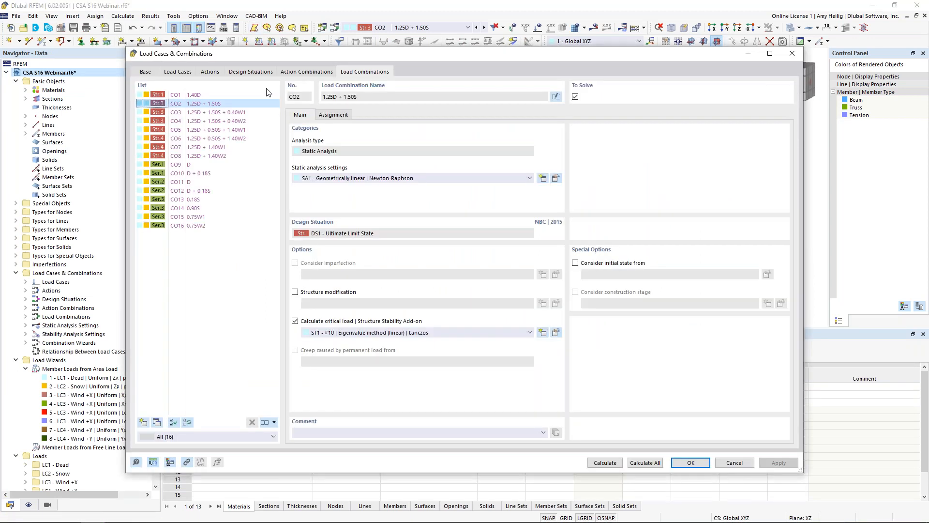
left_click(358, 179)
left_click(358, 194)
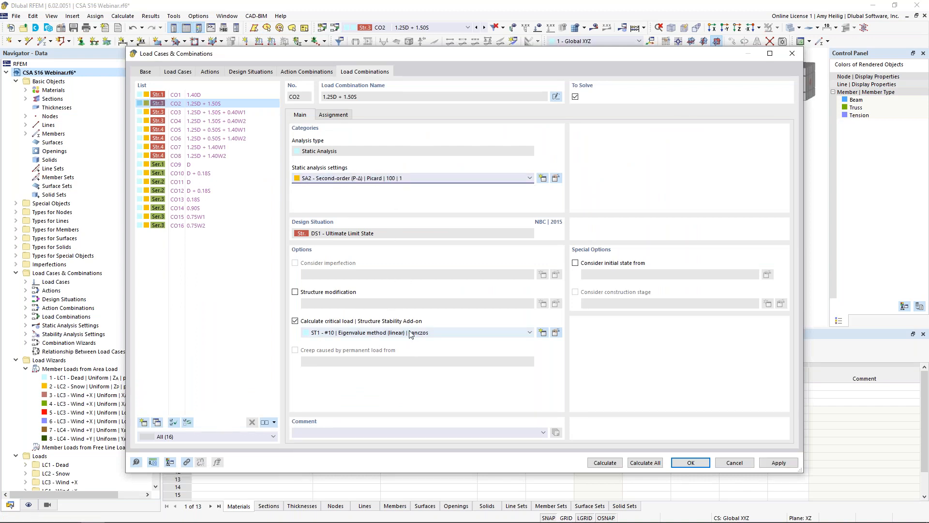
left_click(611, 463)
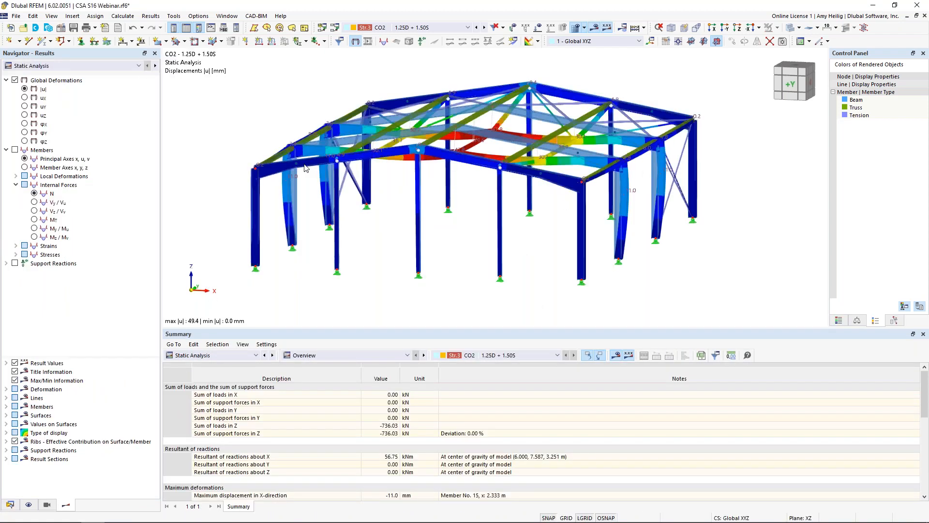
Review the recalculated stability analysis results of CO2, comparing mode shapes 1 and 2 with their critical load factors.
left_click(58, 67)
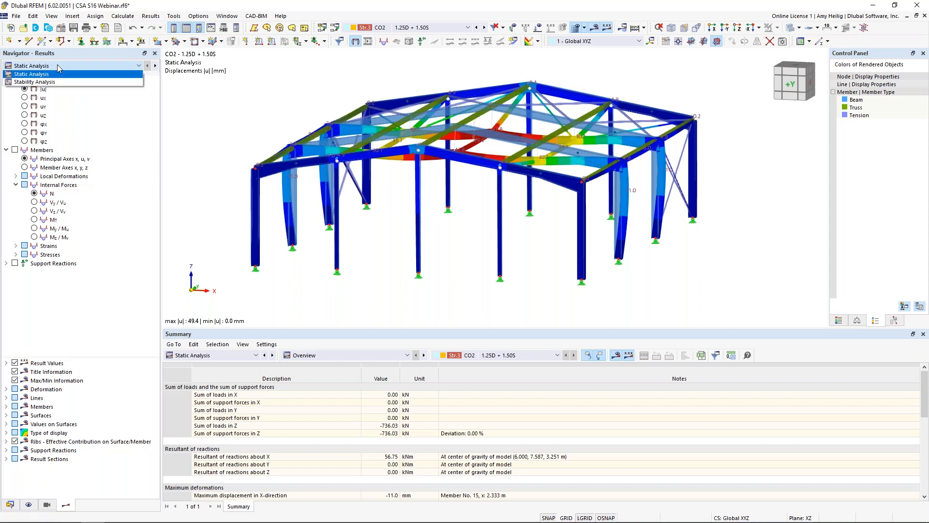
left_click(59, 83)
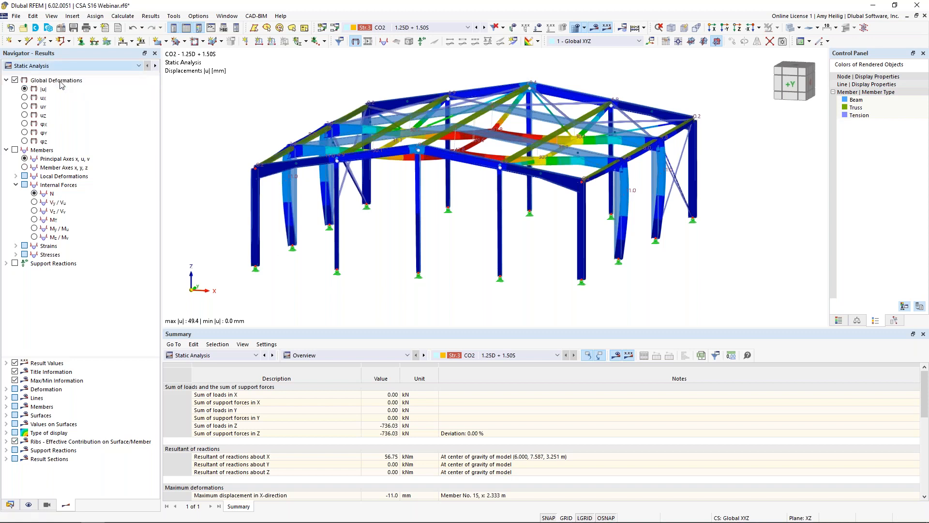
middle_click_drag(735, 212, 514, 194, "ctrl")
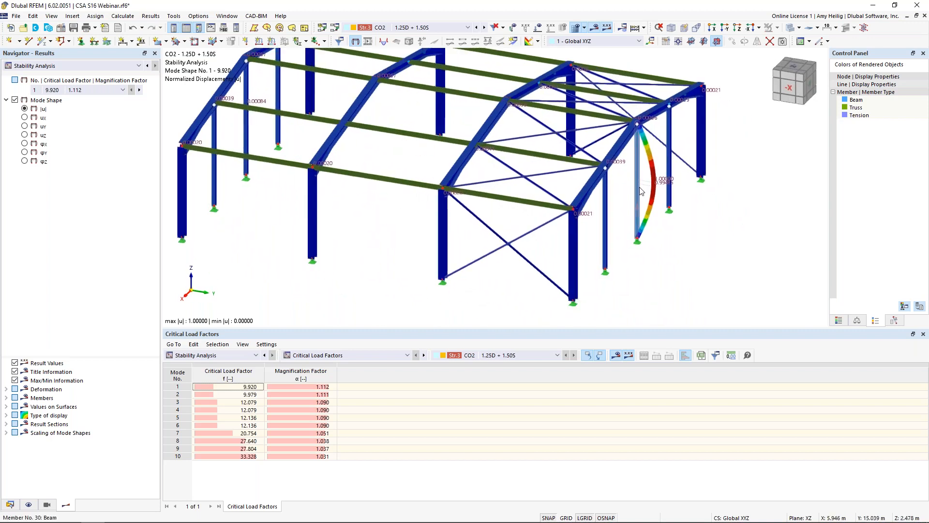
left_click(242, 394)
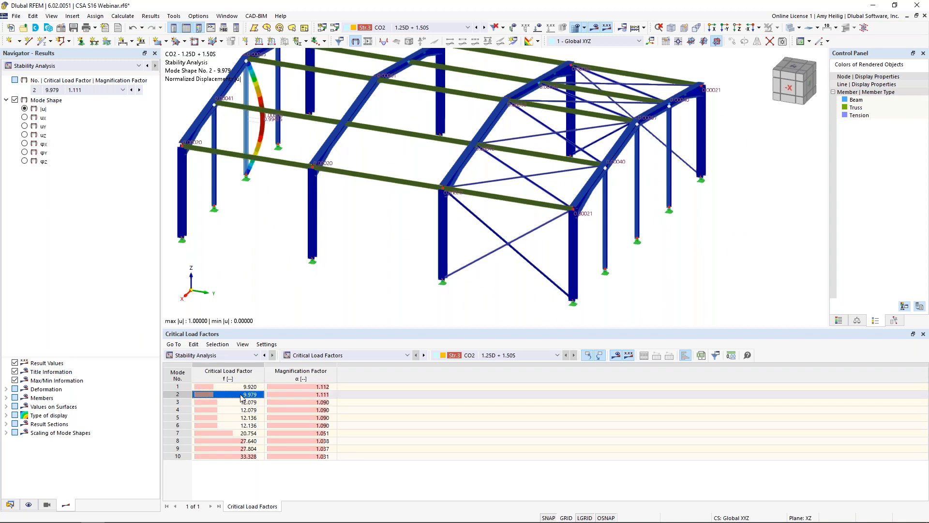
left_click(243, 388)
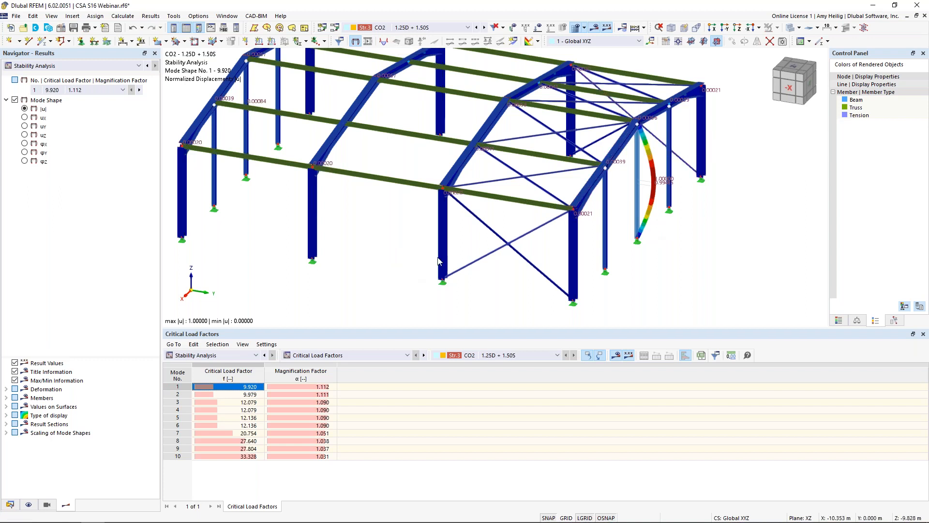
middle_click_drag(373, 242, 486, 225, "ctrl")
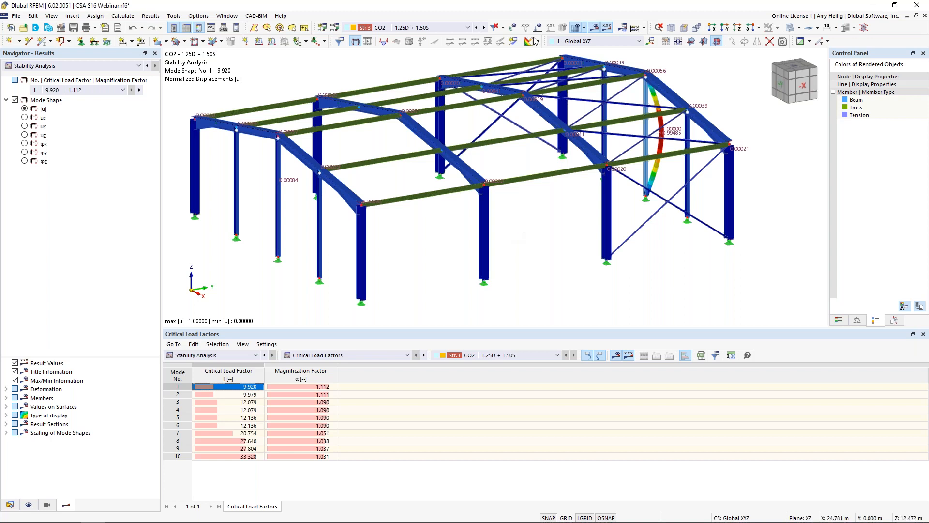
Hide the results on the model and switch to the presentation's CSA S16:19 Stability Considerations slide.
left_click(593, 29)
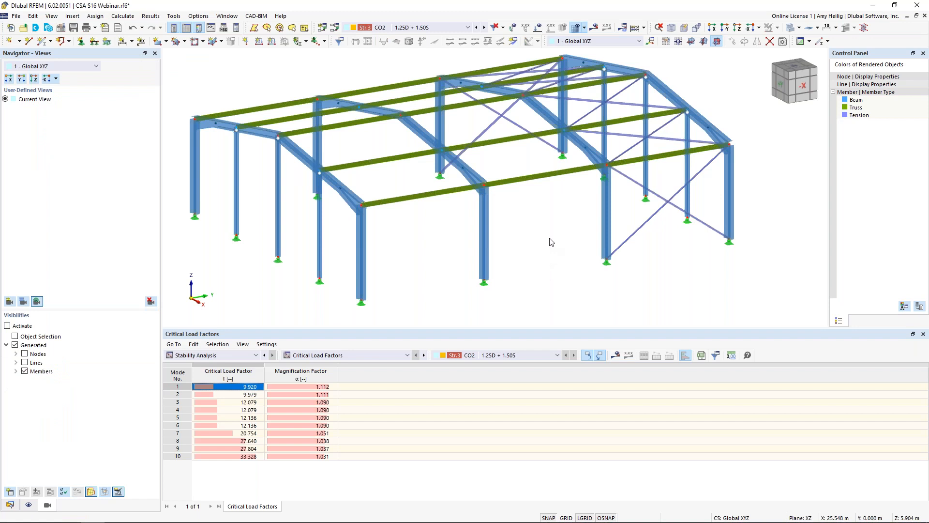
key("super+Tab")
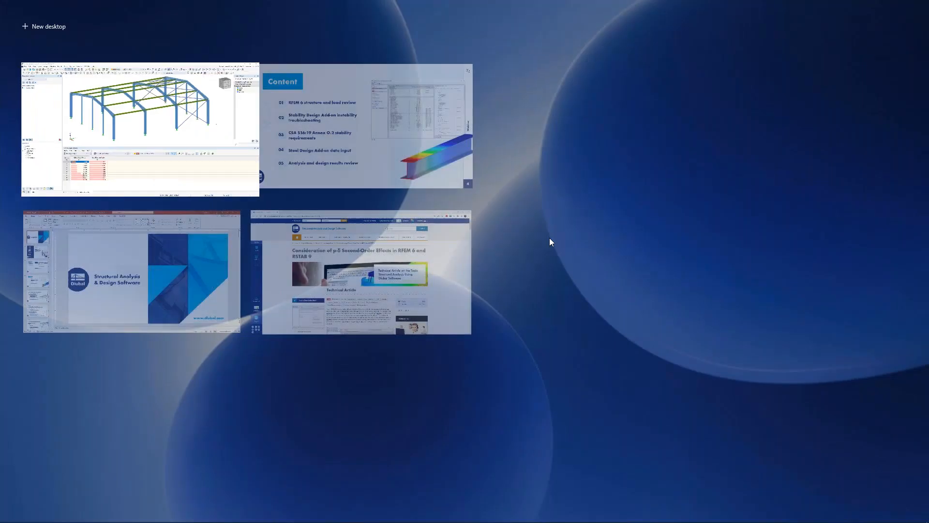
left_click(355, 145)
key("Right")
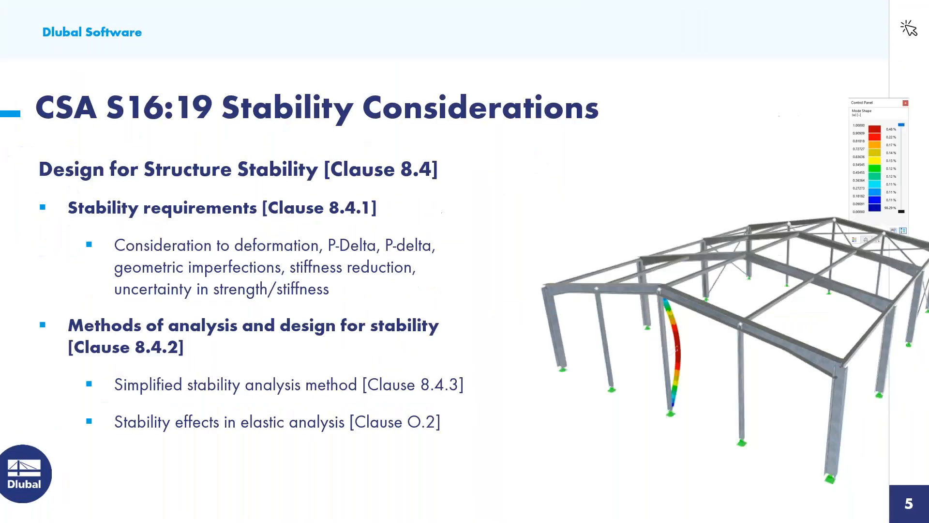
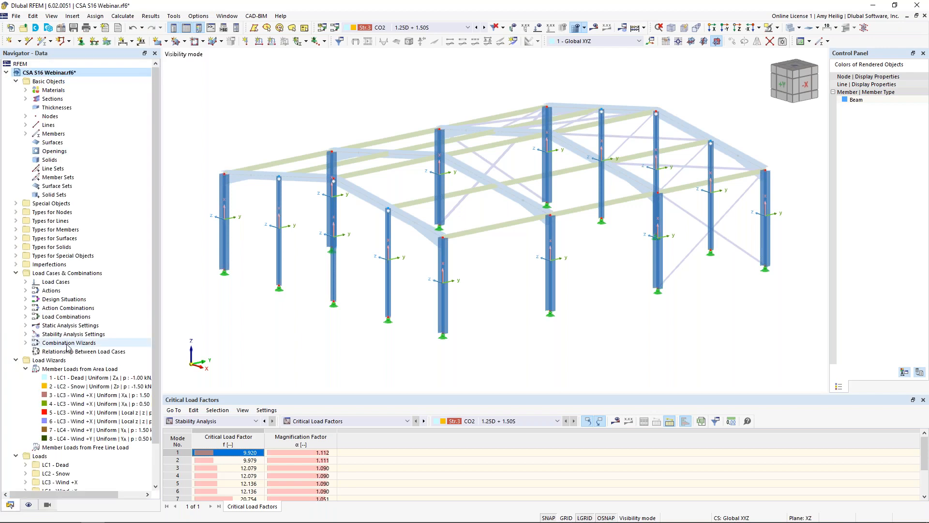
Create an imperfection case named Imp. +X, and copy it as a second case renamed Imp. +Y.
left_click(16, 265)
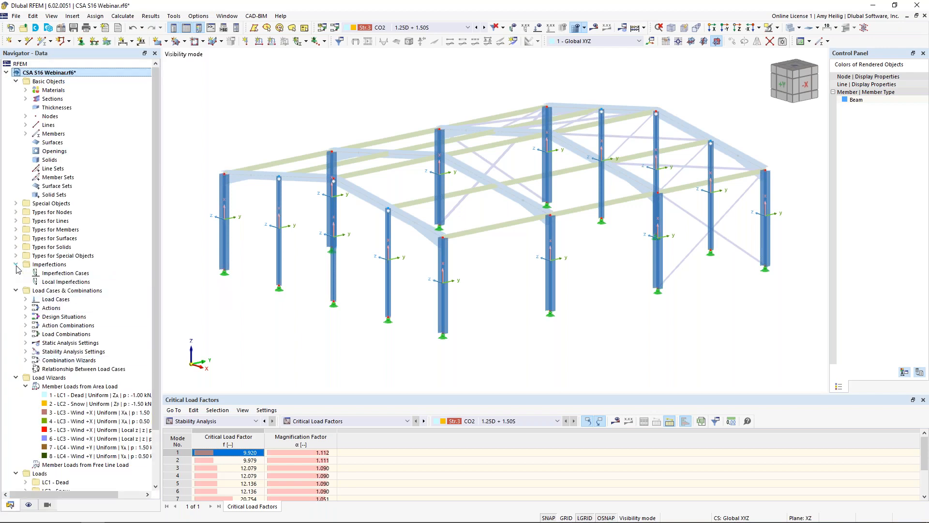
right_click(49, 275)
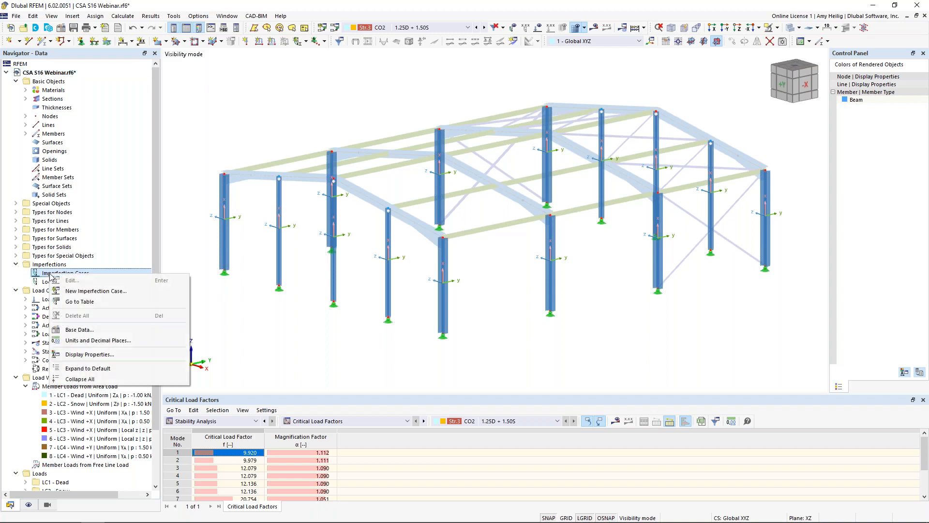
left_click(69, 290)
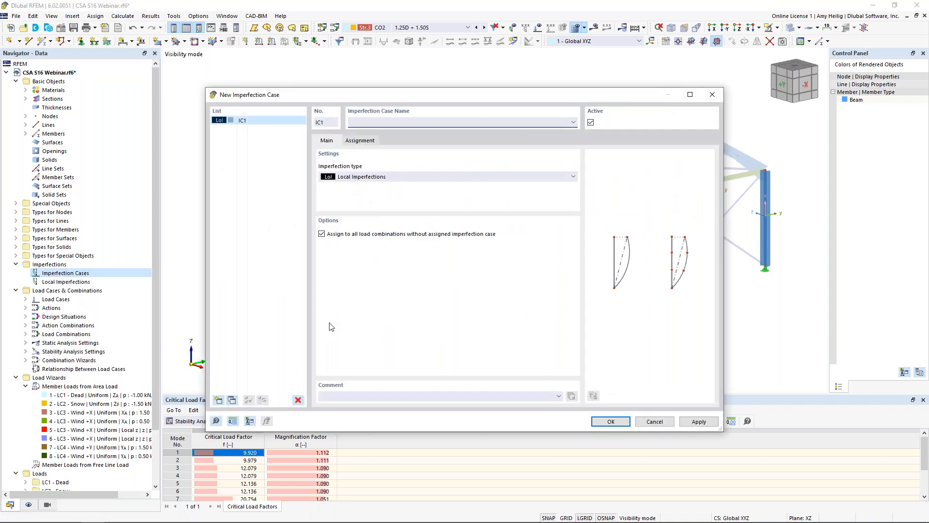
type("Imp. +X")
left_click(233, 400)
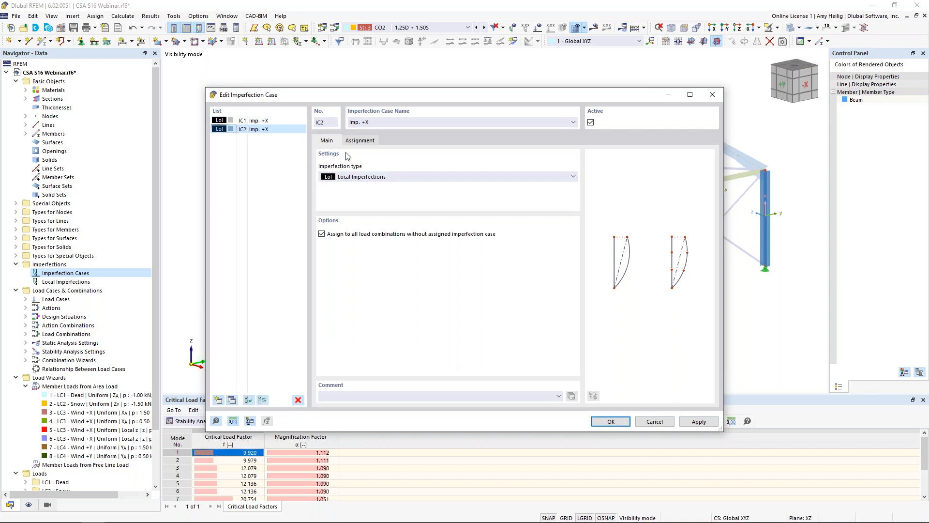
left_click(396, 122)
key("BackSpace")
type("Y")
Keep imperfection case IC1 Imp. +X as Local Imperfections and assign it to load case LC3 Wind +X.
left_click(279, 124)
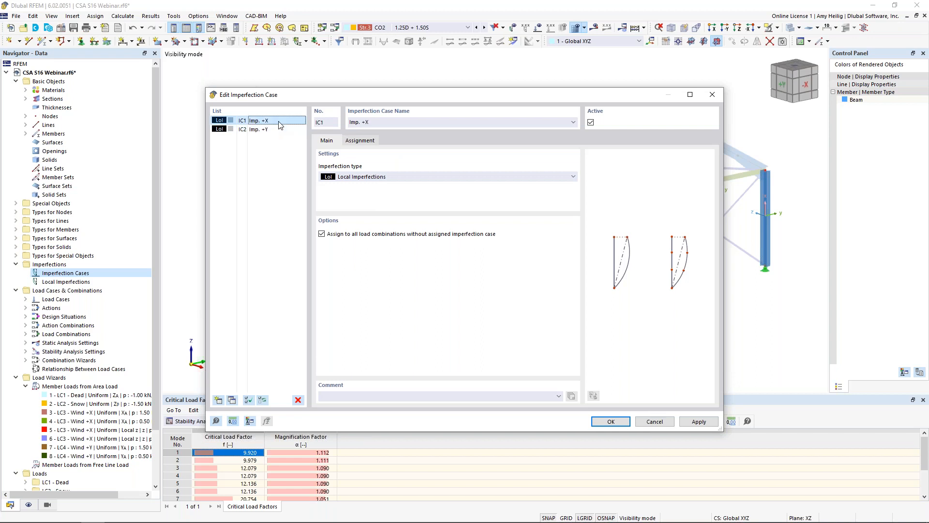
left_click(364, 177)
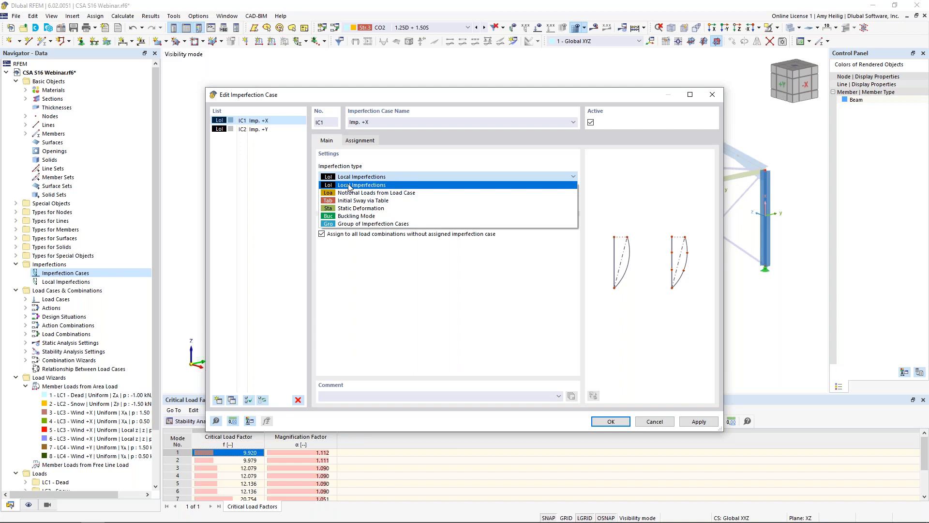
left_click(350, 186)
left_click(365, 141)
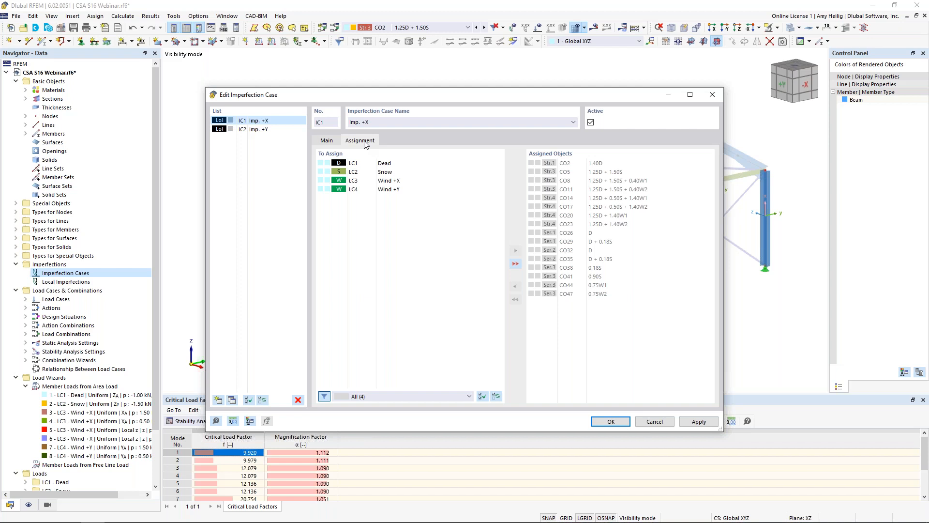
double_click(399, 180)
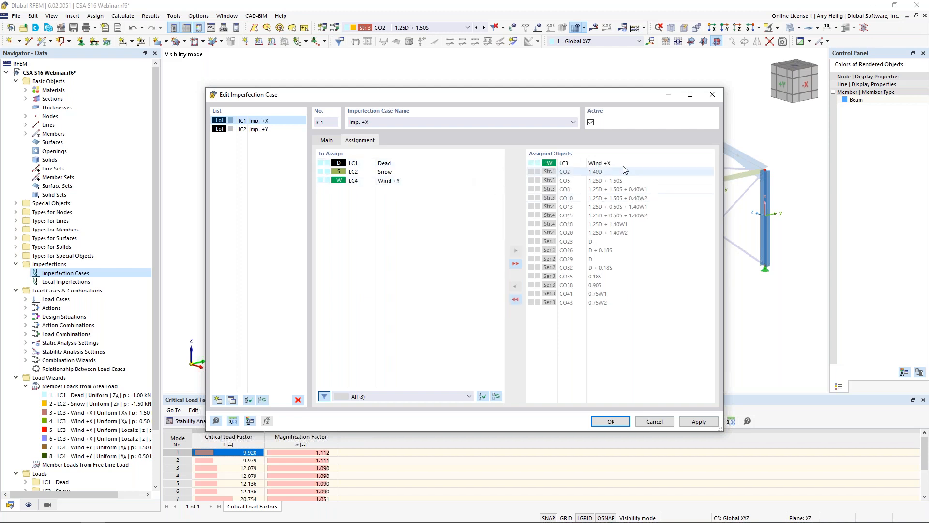
Assign imperfection case IC2 Imp. +Y to load case LC4 Wind +Y and accept both imperfection cases.
left_click(256, 129)
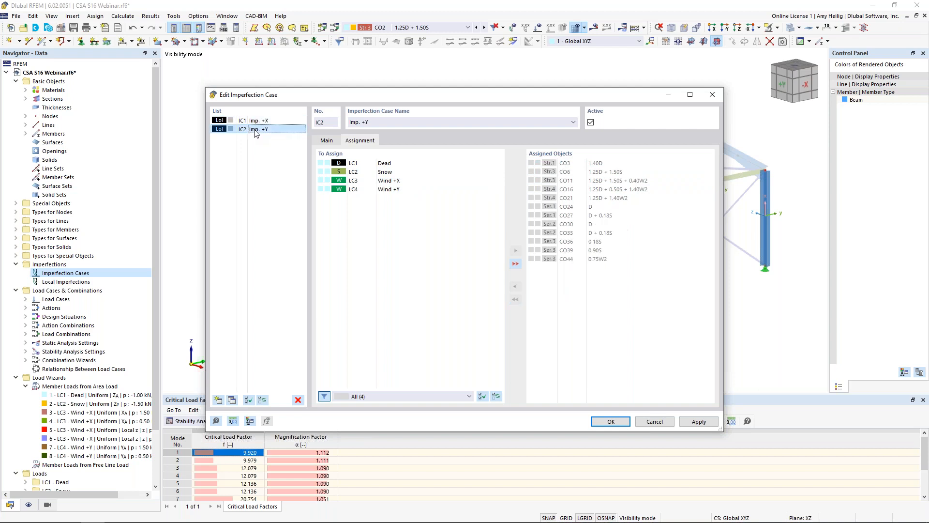
double_click(385, 190)
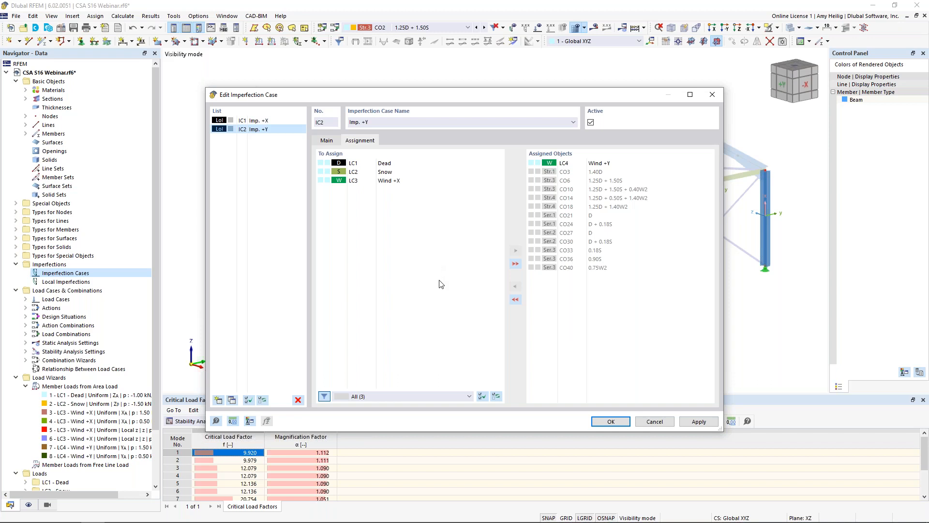
left_click(605, 422)
left_click(503, 307)
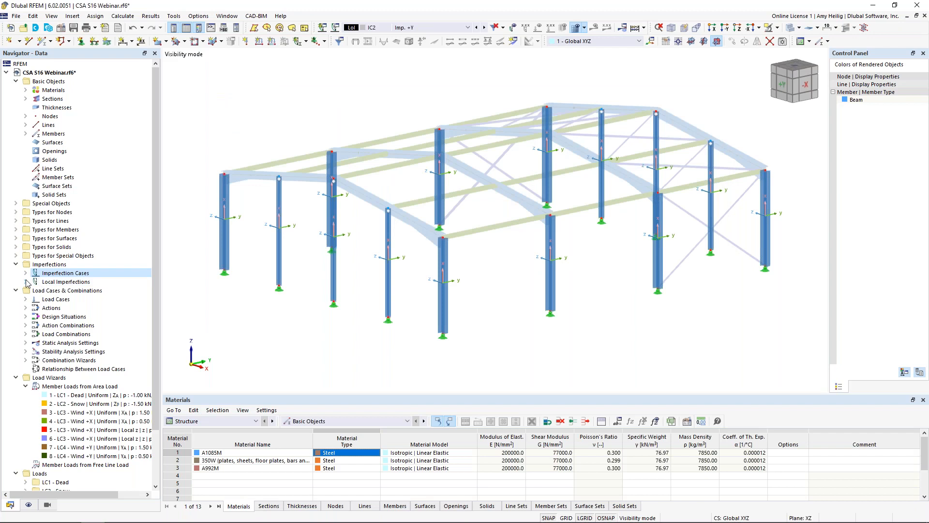
Start a new member imperfection in IC1 Imp. +X with type Initial Sway and definition type CSA S16:19 | Current.
left_click(26, 282)
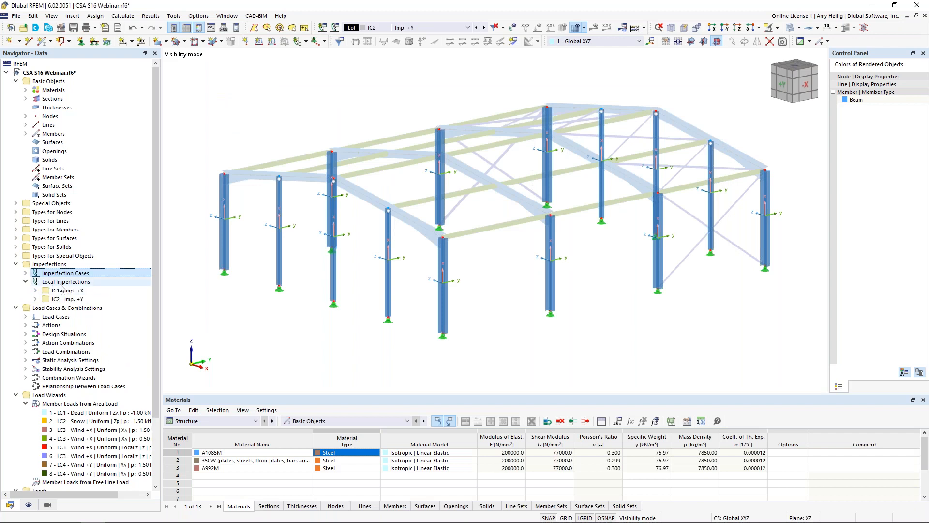
left_click(35, 290)
left_click(35, 317)
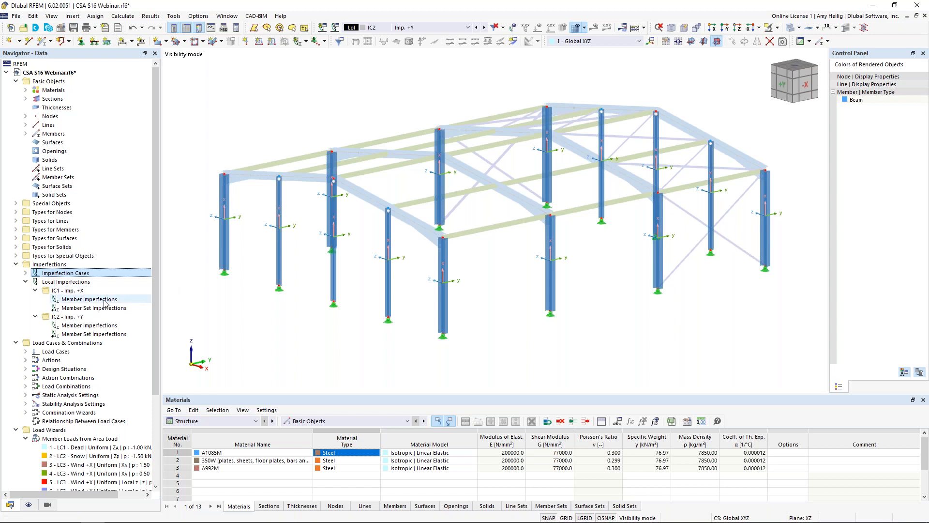
left_click(90, 299)
double_click(104, 300)
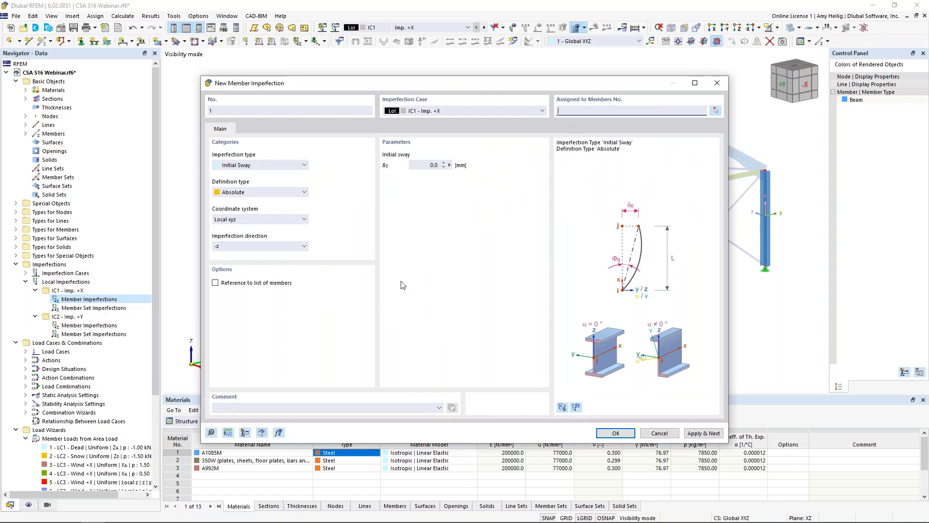
left_click(278, 166)
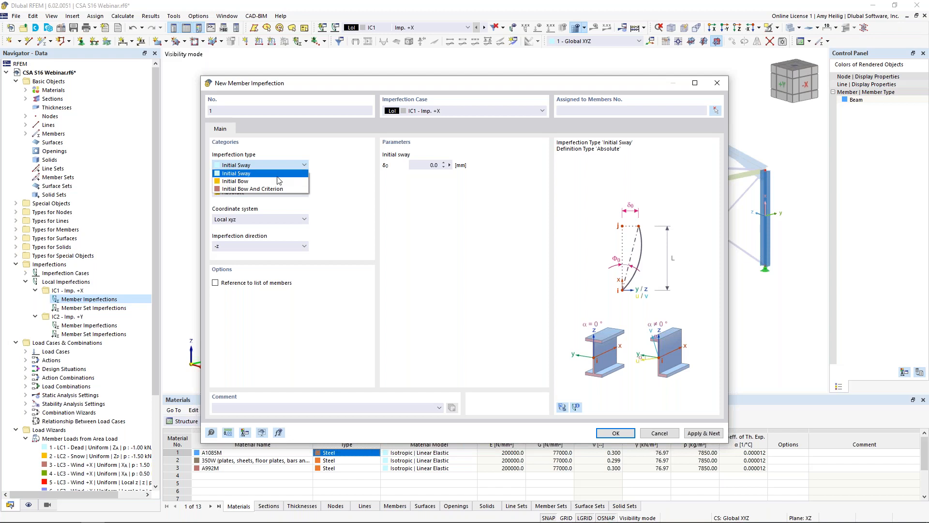
left_click(279, 174)
left_click(280, 192)
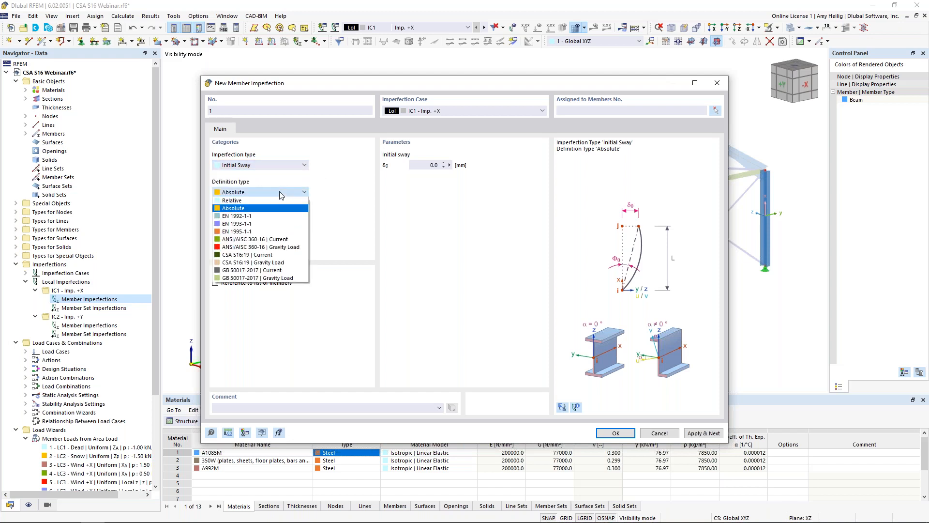
left_click(270, 258)
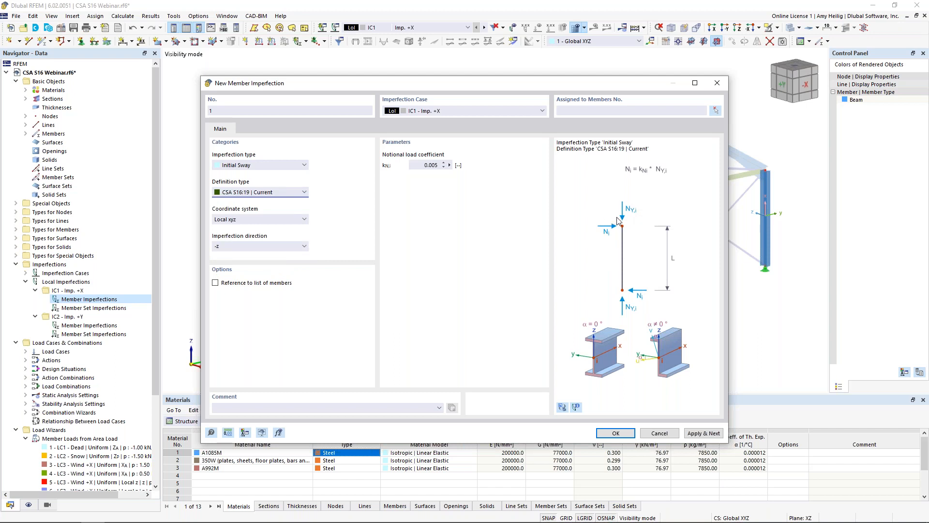
Try the CSA S16:19 | Gravity Load definition and view its axial force sources, then restore CSA S16:19 | Current.
left_click(283, 194)
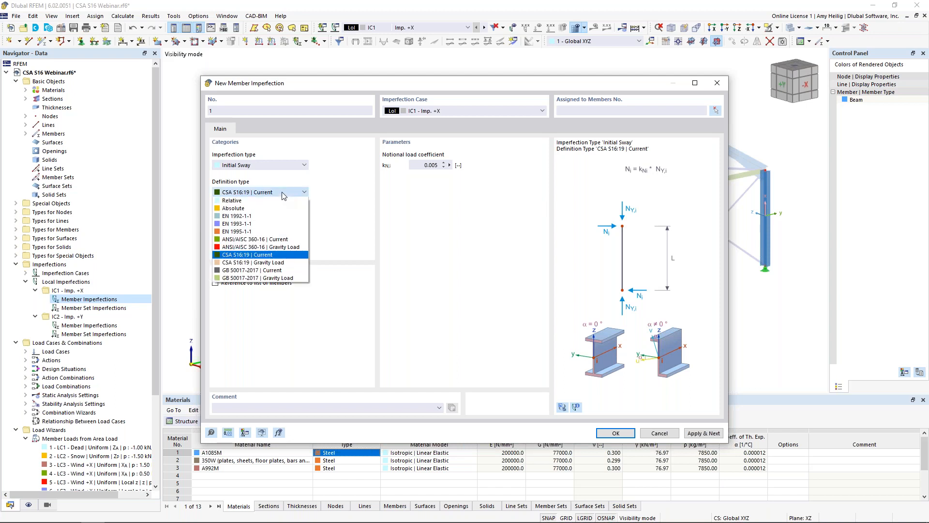
left_click(284, 263)
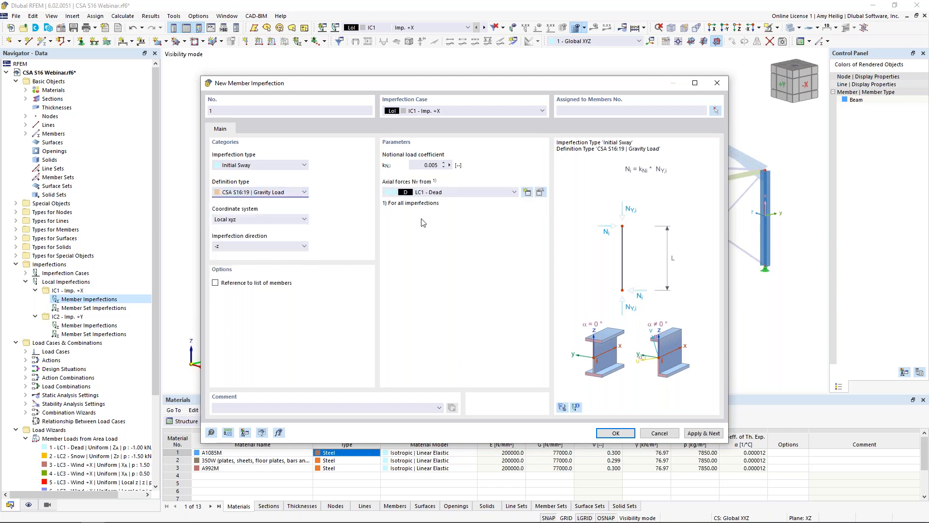
left_click(442, 193)
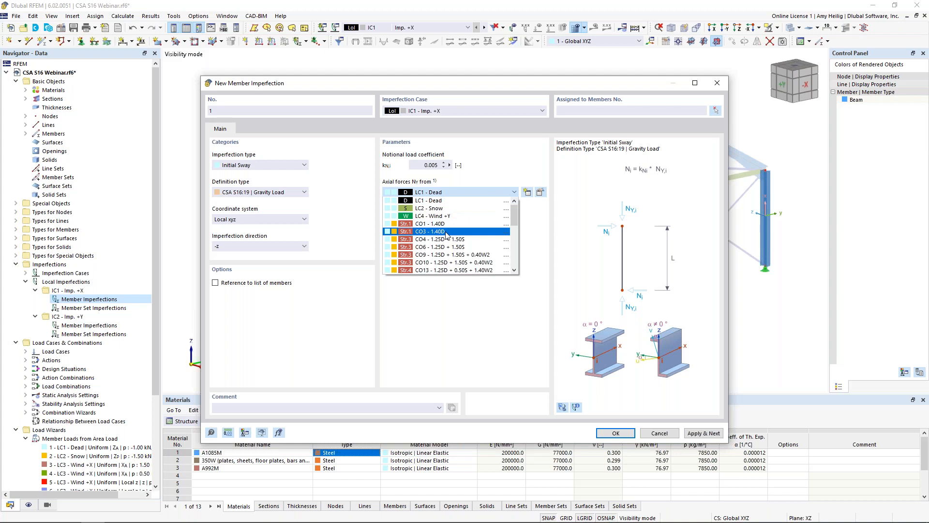
left_click(472, 322)
left_click(286, 194)
left_click(284, 260)
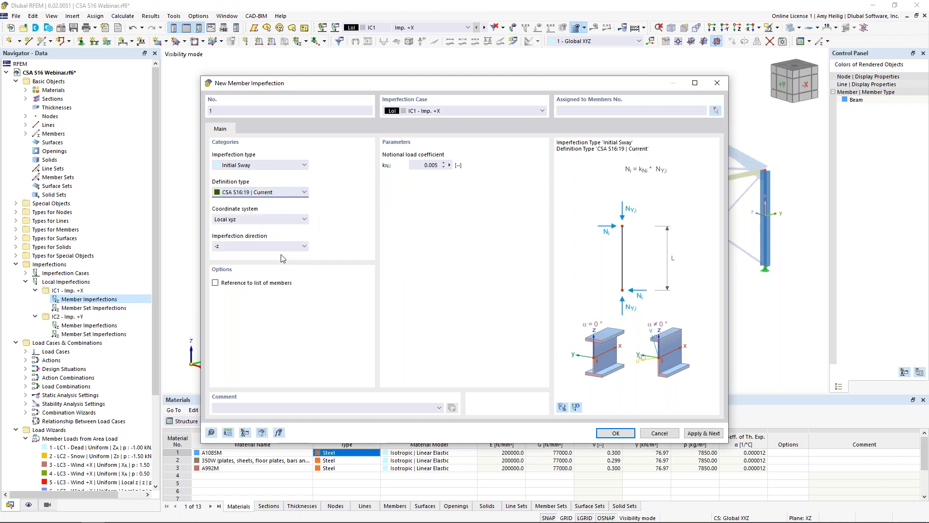
Keep the IC1 member imperfection direction at local -z and set its notional load coefficient to 0.002.
left_click_drag(368, 85, 432, 73)
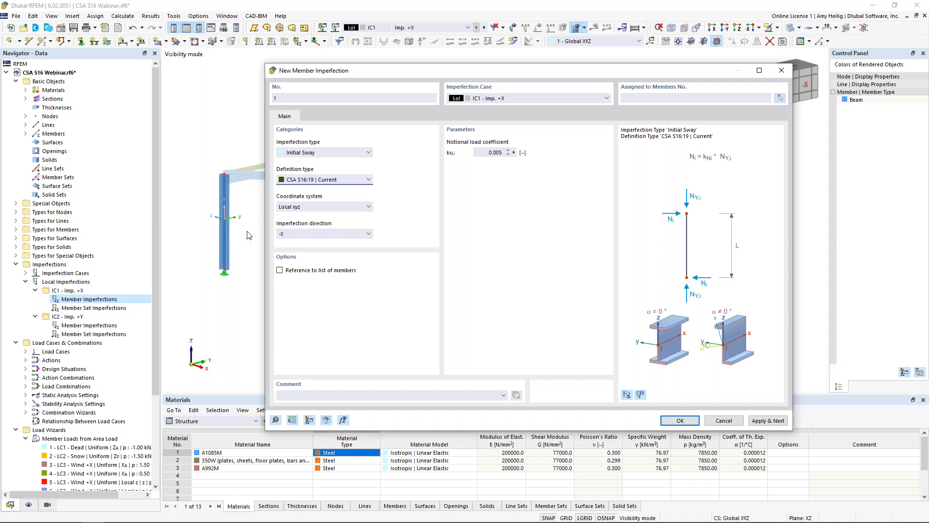
left_click(296, 235)
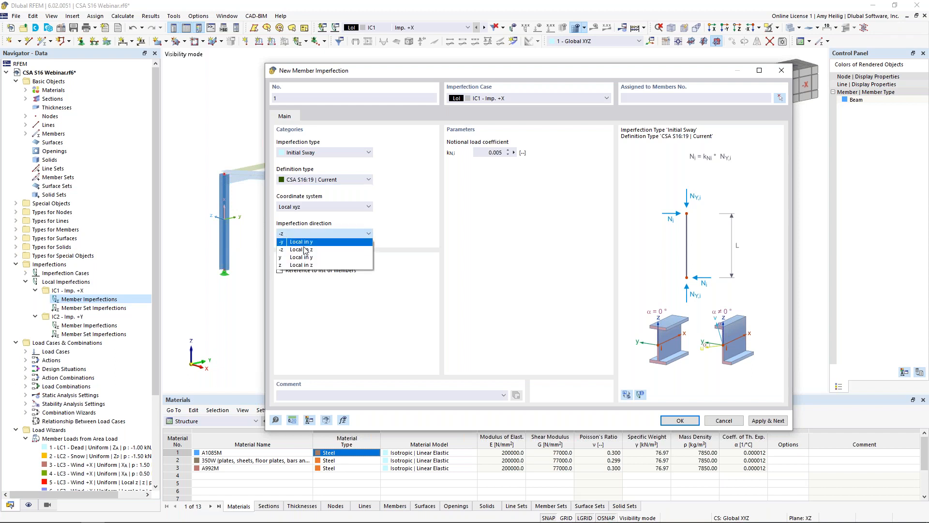
left_click(305, 250)
double_click(485, 153)
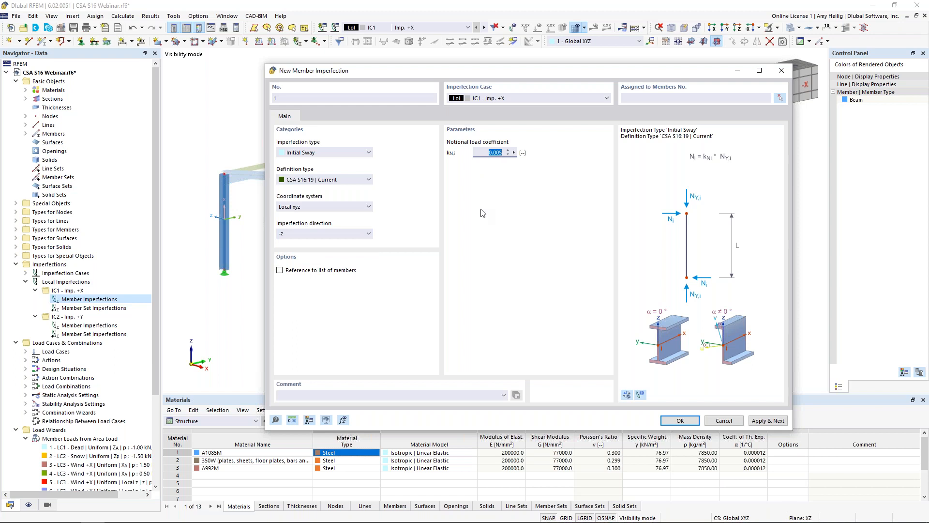
type("0.002")
Assign the IC1 member imperfection to all hall columns, members 1-3,6-8,10,15,17,29-31,34,35, and accept it.
left_click(780, 98)
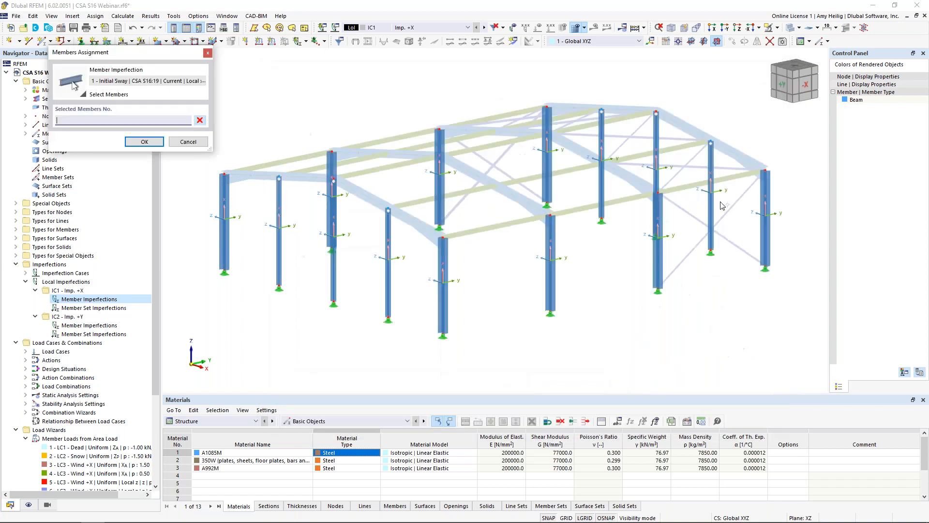
left_click_drag(794, 343, 216, 82)
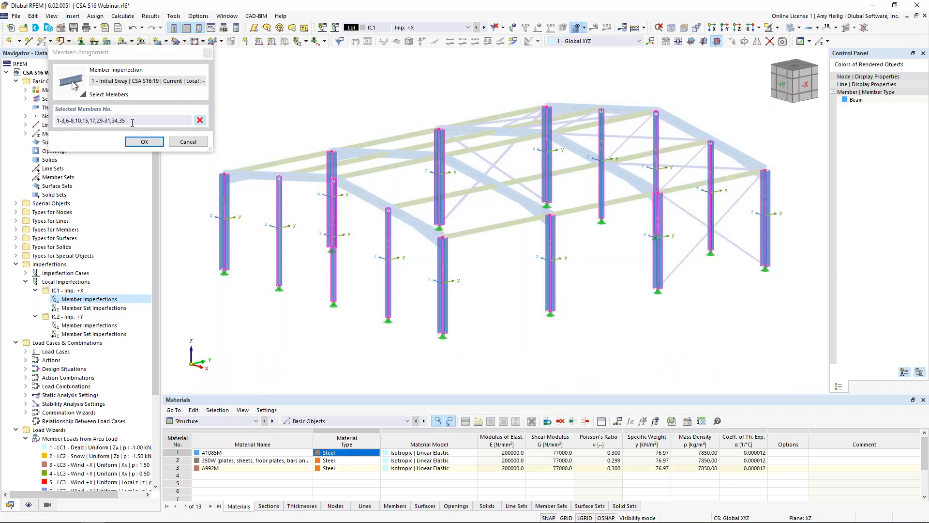
left_click(144, 142)
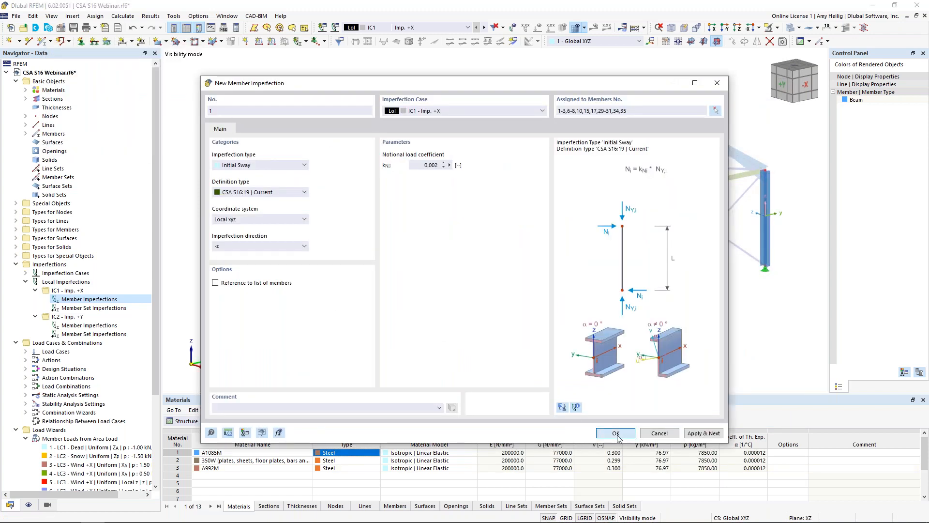
key("Return")
Cancel the visibility mode and display the IC1 imperfections on the whole model to check them from both sides.
left_click(777, 27)
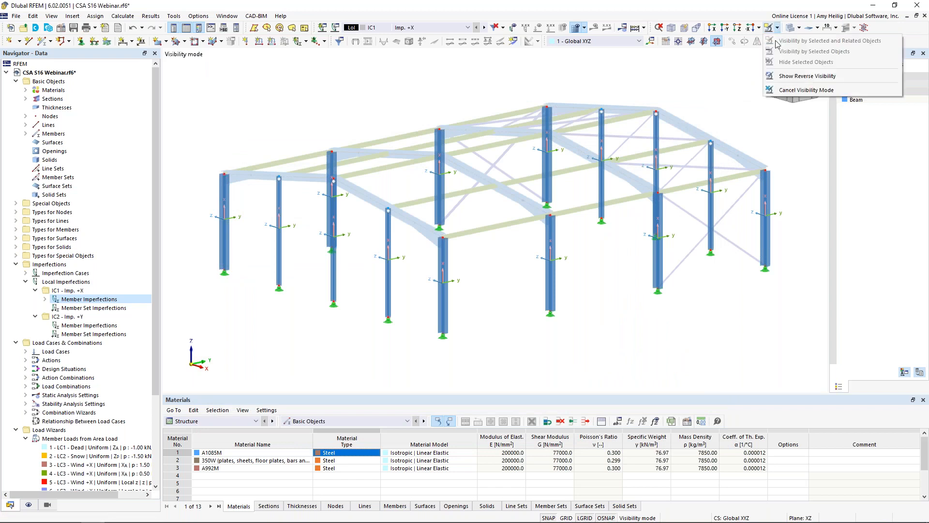
left_click(806, 90)
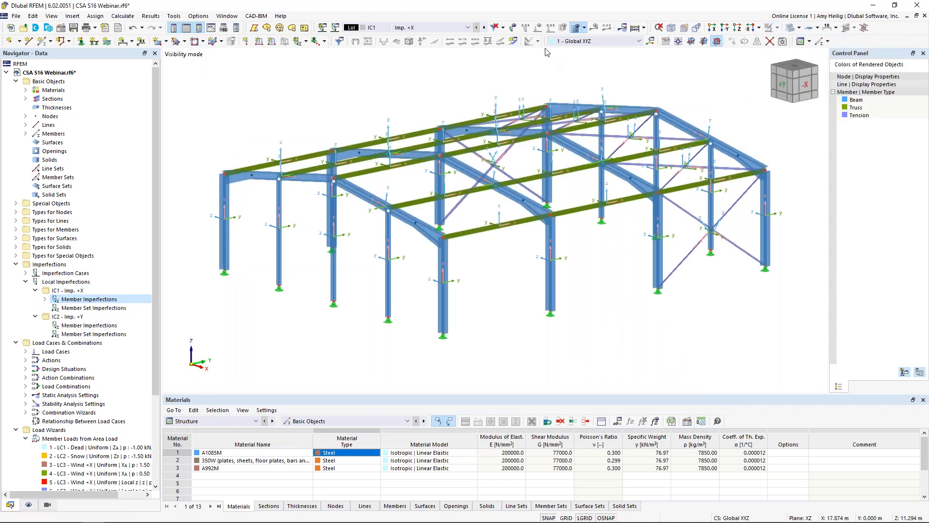
left_click(514, 29)
middle_click_drag(535, 266, 227, 393, "ctrl")
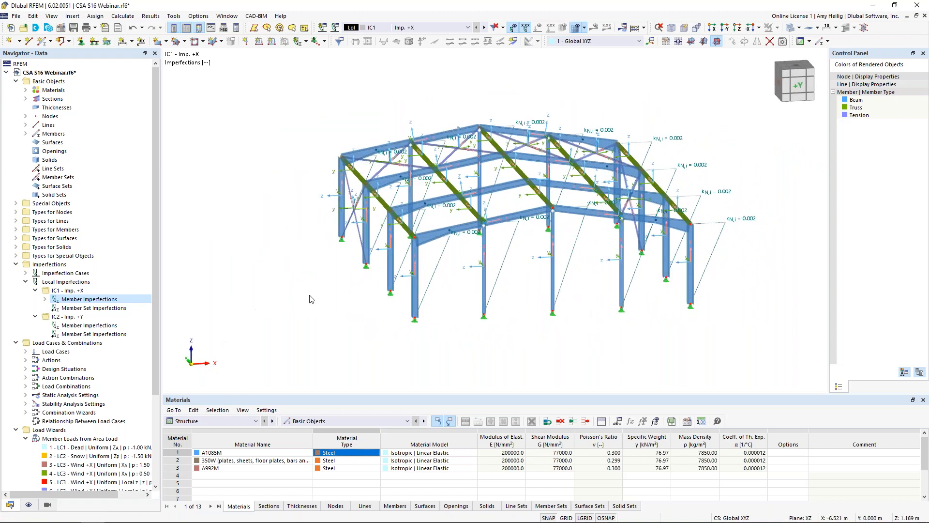
middle_click_drag(632, 318, 479, 339, "ctrl")
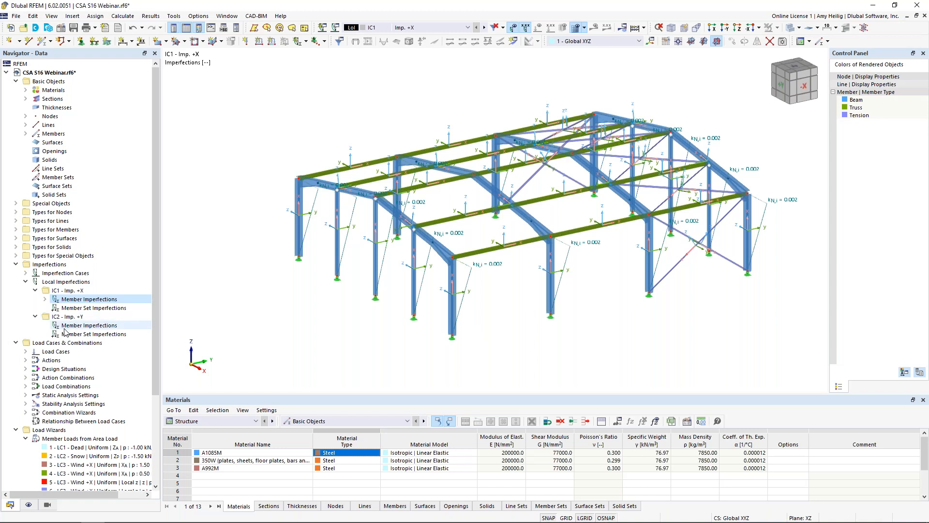
Create a new member imperfection in IC2 - Imp. +Y with the definition type CSA S16:19 | Current.
double_click(64, 328)
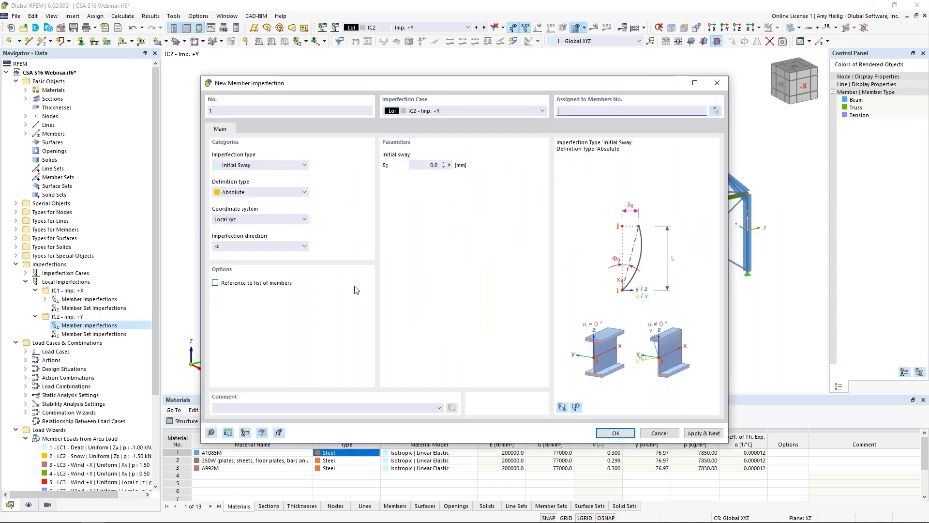
left_click(257, 192)
left_click(253, 255)
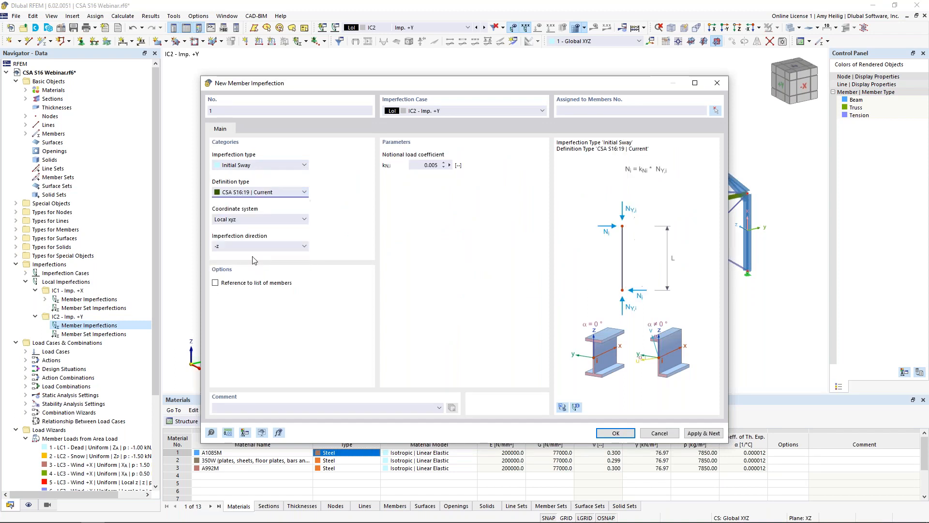
left_click_drag(312, 87, 446, 60)
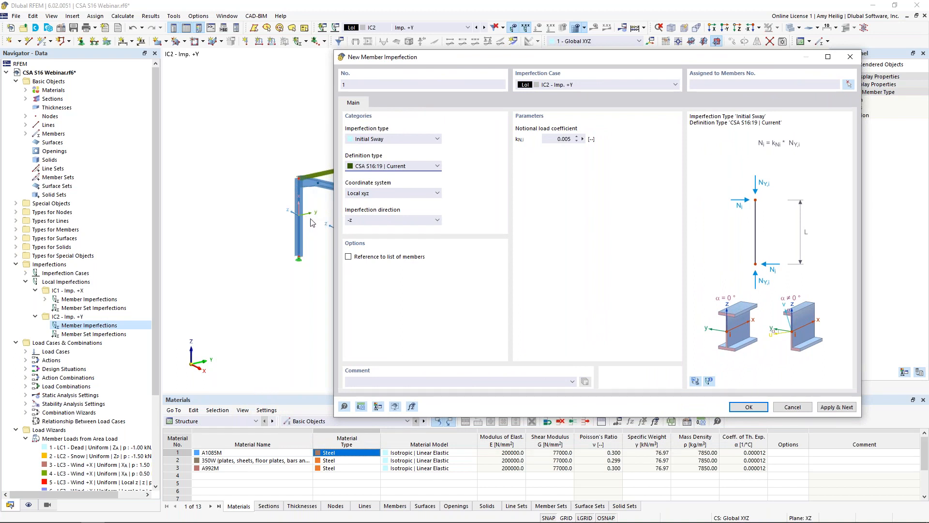
Set the IC2 member imperfection direction to local y and its notional load coefficient to 0.002.
left_click(369, 221)
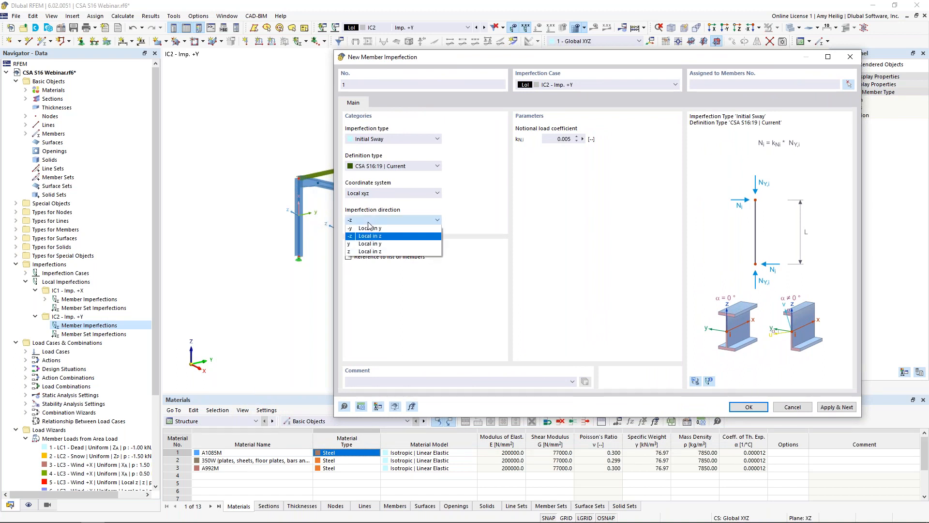
left_click(364, 245)
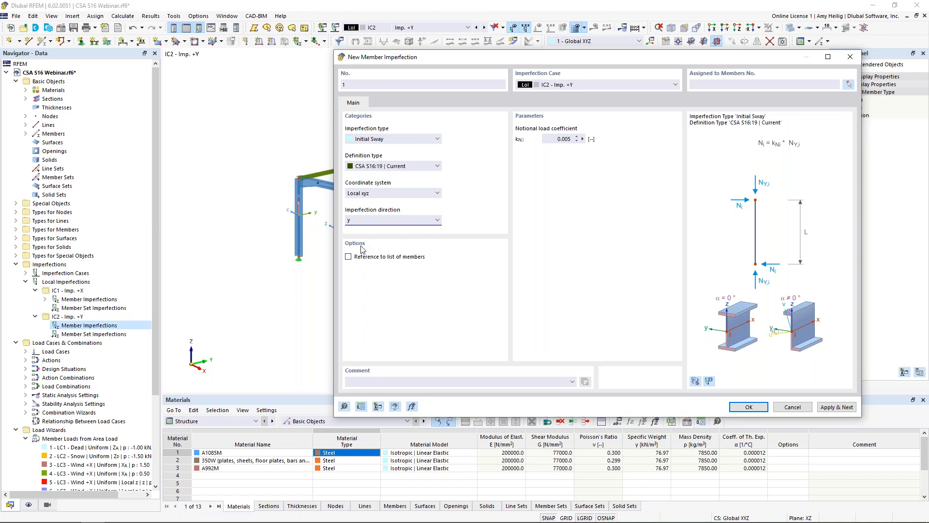
double_click(564, 139)
type("0")
Assign the IC2 member imperfection to all hall columns, members 1-3,6-8,10,15,17,29-31,34,35, and accept it.
left_click(848, 84)
left_click(804, 86)
left_click_drag(600, 231, 321, 205)
left_click_drag(749, 235, 679, 219)
middle_click_drag(519, 243, 607, 278, "ctrl")
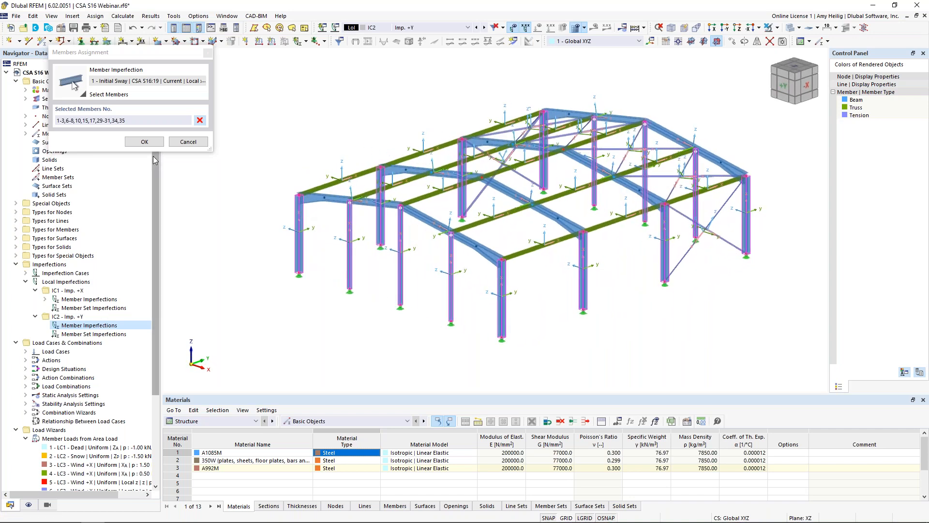
left_click(144, 141)
left_click(748, 407)
Turn off the local axis systems of members in the model view and clear the column selection.
middle_click_drag(534, 329, 532, 296, "ctrl")
right_click(500, 293)
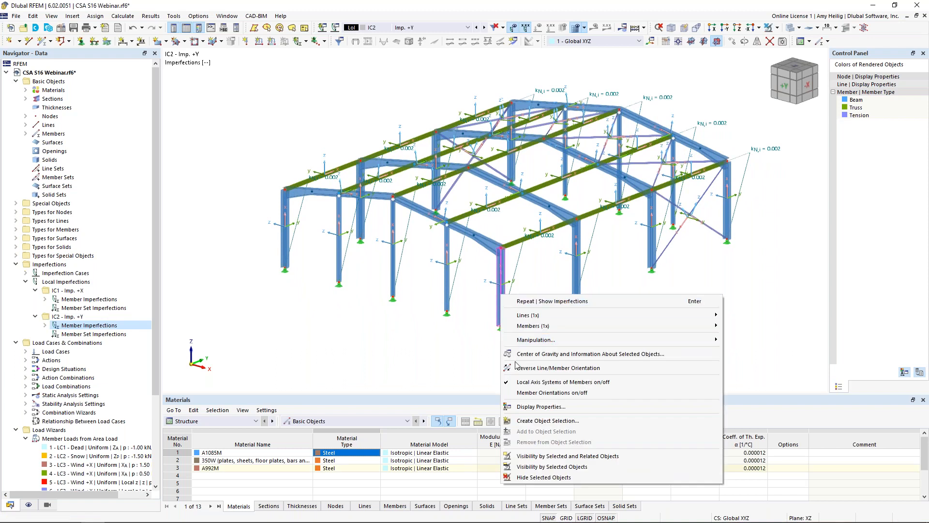
left_click(519, 381)
left_click(533, 335)
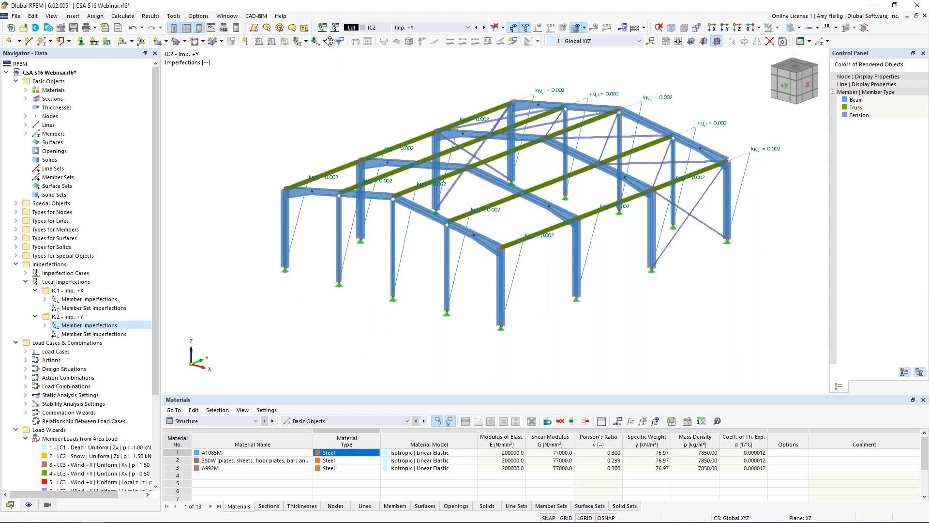
Make LC1 Dead the current load case and open the design situations in Load Cases & Combinations.
left_click(401, 27)
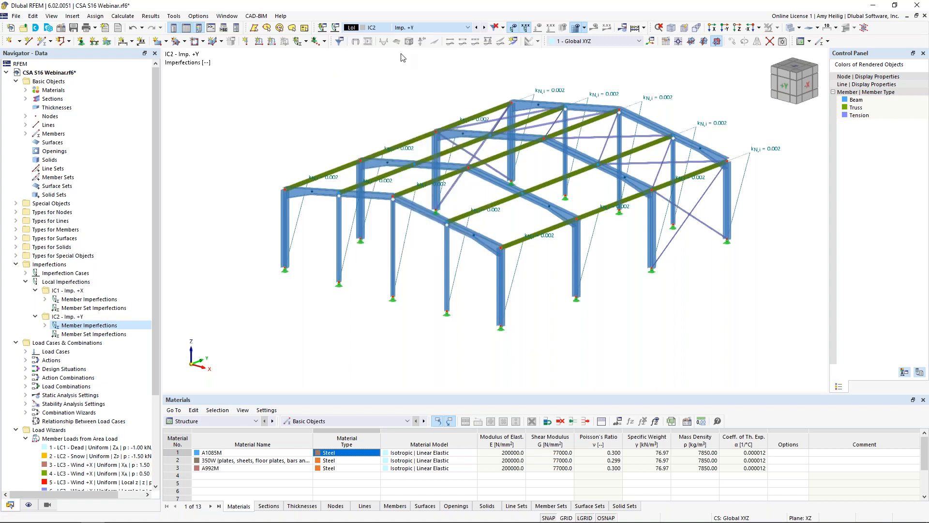
left_click(405, 52)
left_click(335, 29)
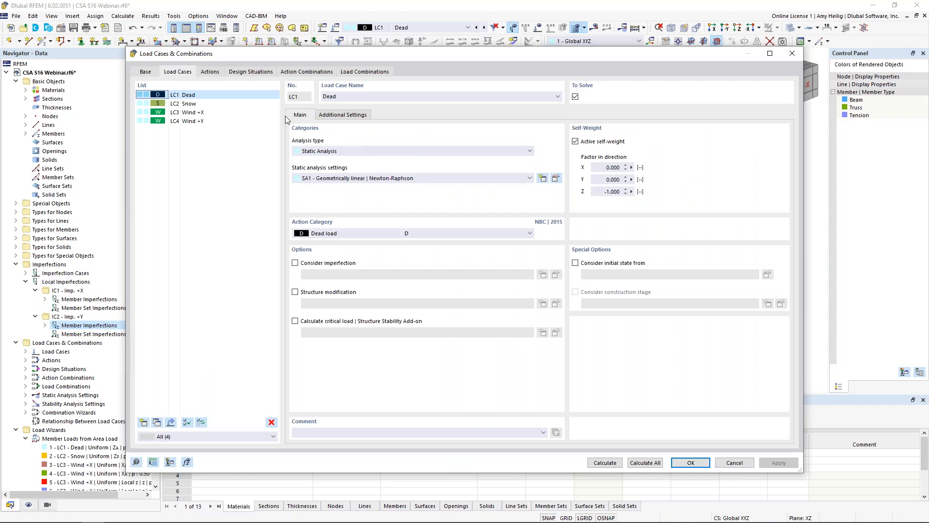
left_click(260, 73)
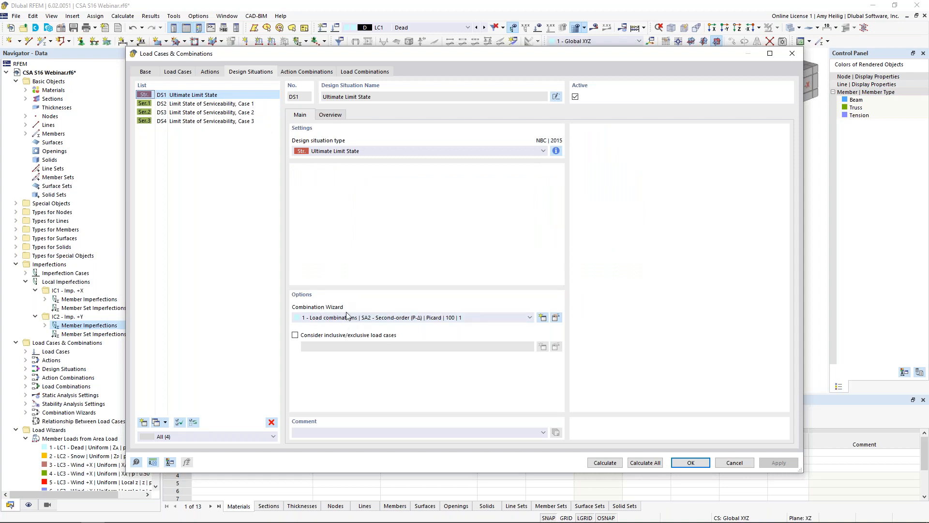
Copy combination wizard 1 of the Ultimate Limit State situation and turn off imperfection cases in the copy.
left_click(555, 318)
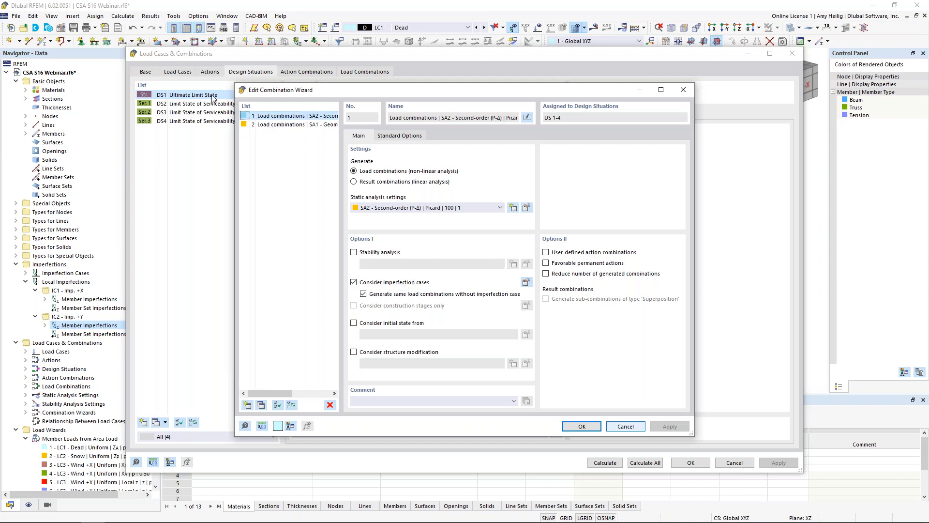
left_click_drag(300, 91, 369, 93)
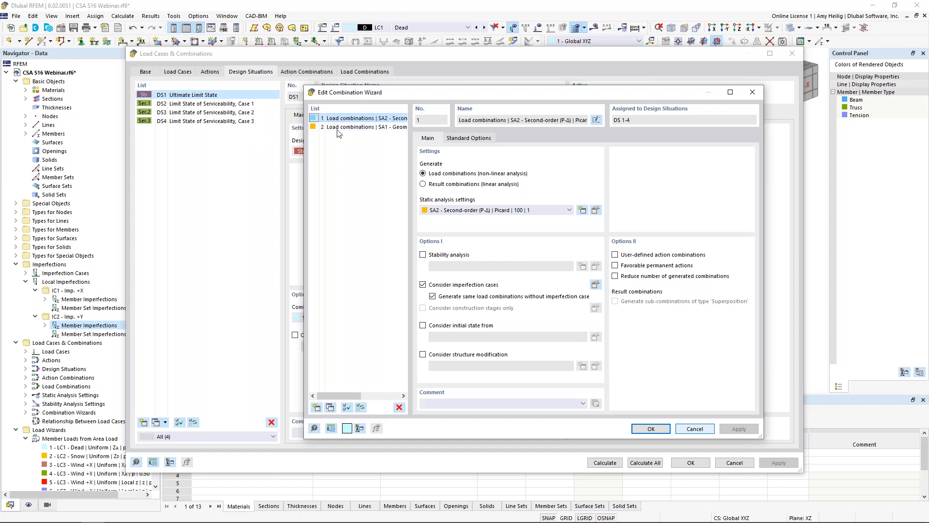
left_click(329, 407)
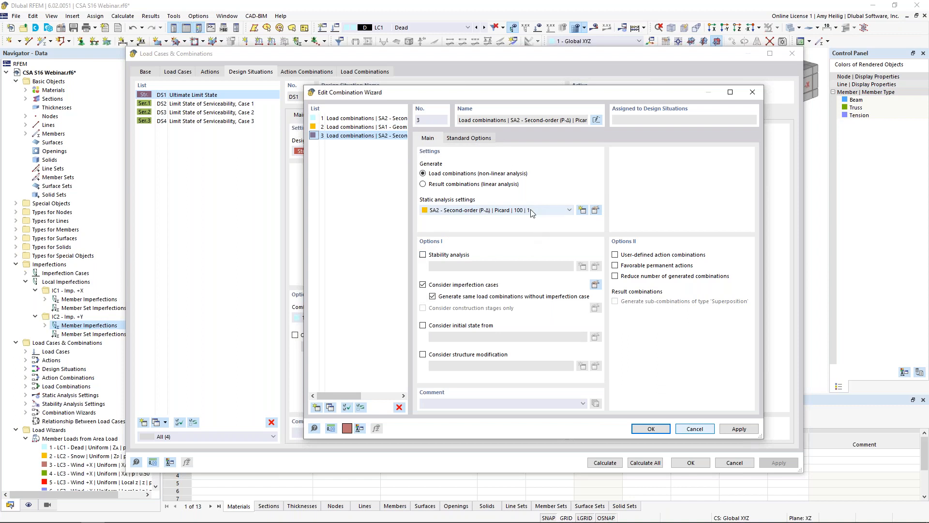
left_click(423, 285)
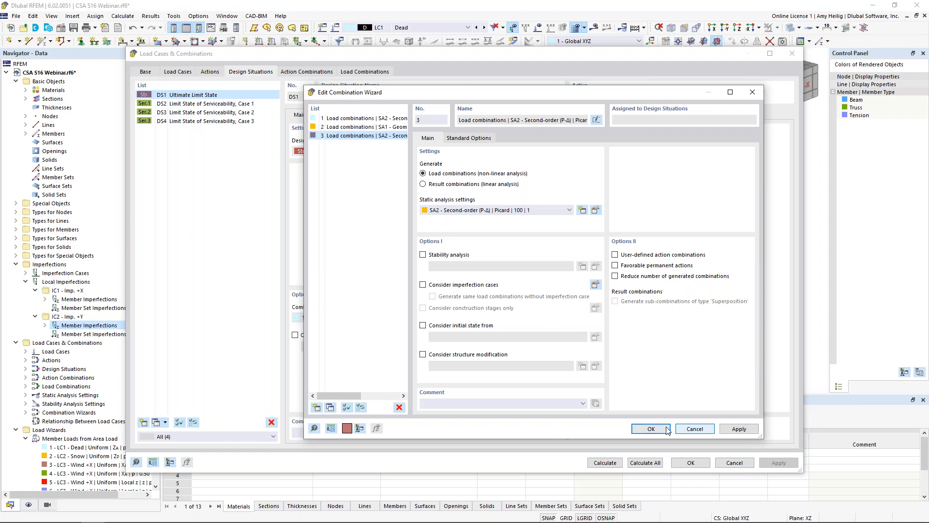
left_click(651, 429)
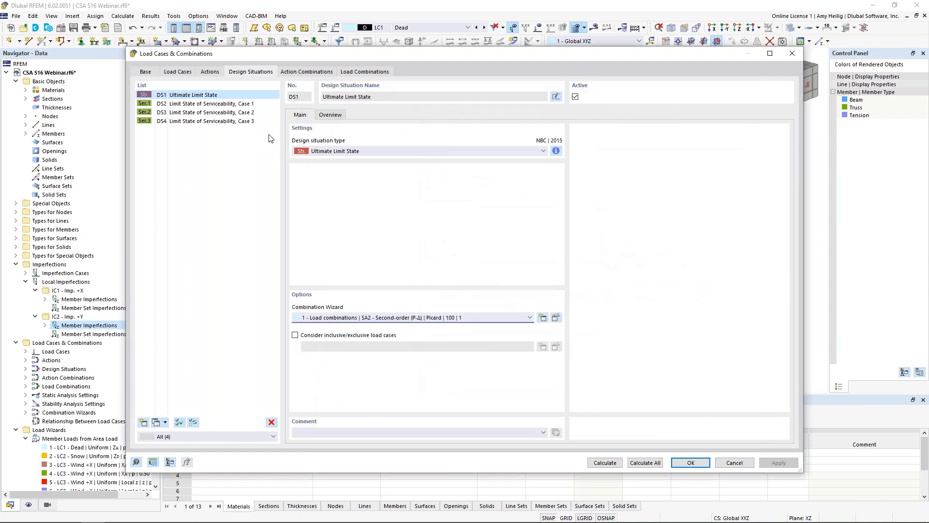
Assign combination wizard 3 to serviceability design situations DS2 to DS4, and check the wizard assigned to DS1.
left_click(237, 107)
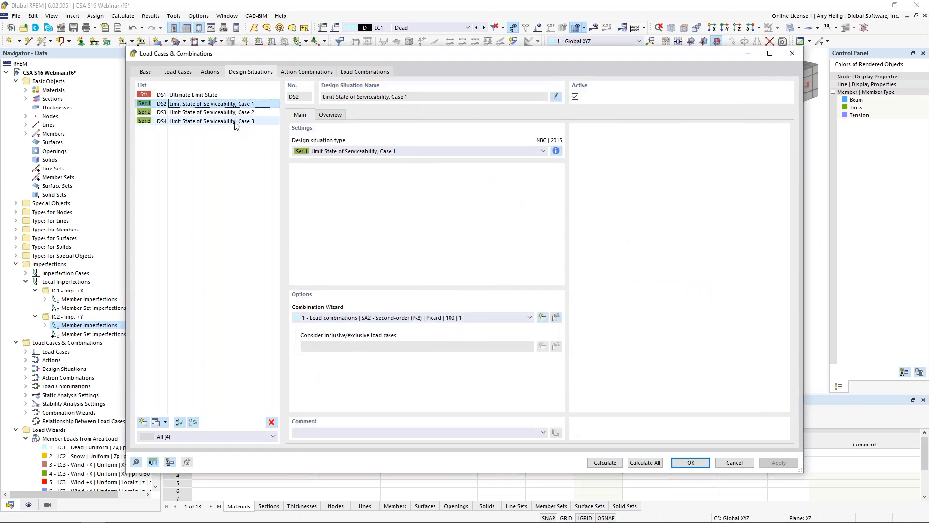
left_click(235, 122, "shift")
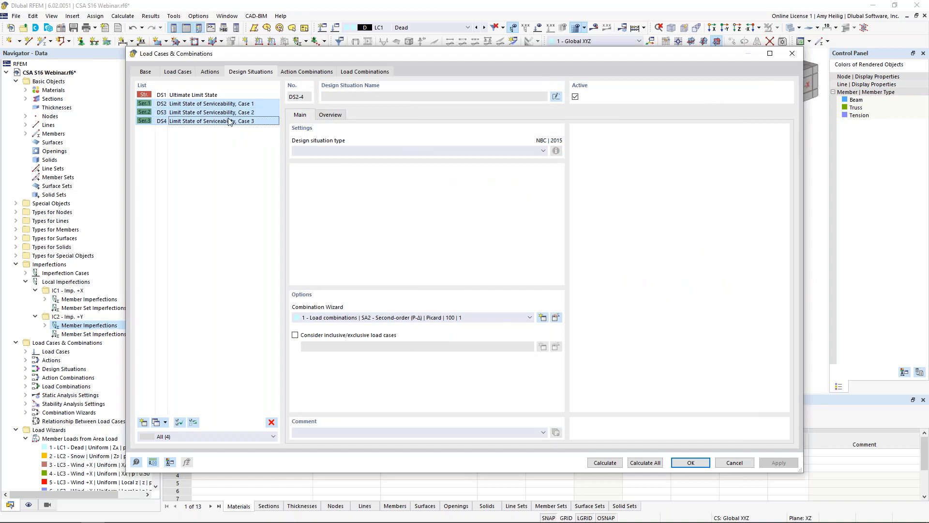
left_click(425, 319)
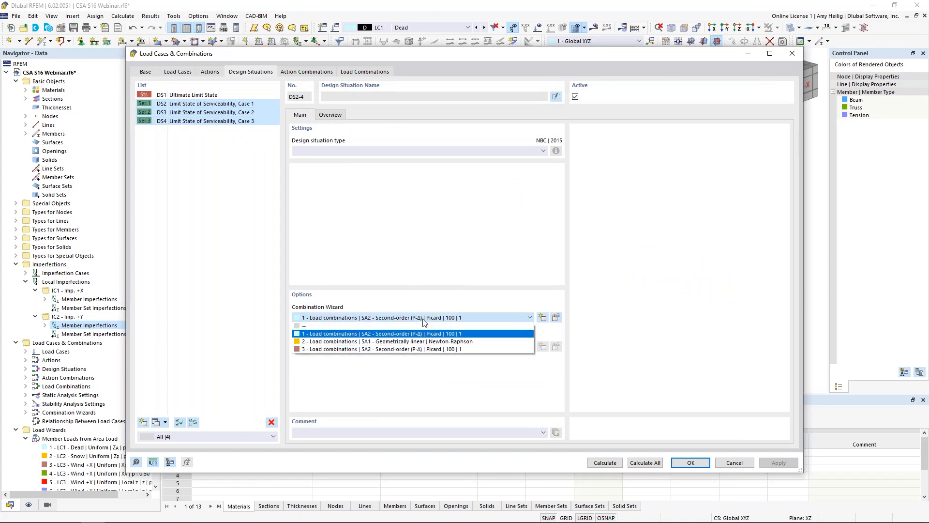
left_click(407, 349)
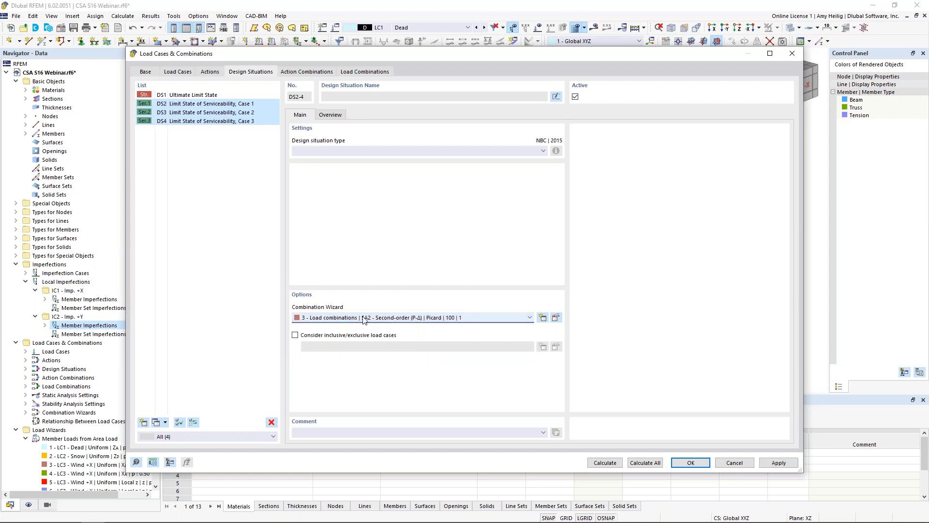
left_click(192, 95)
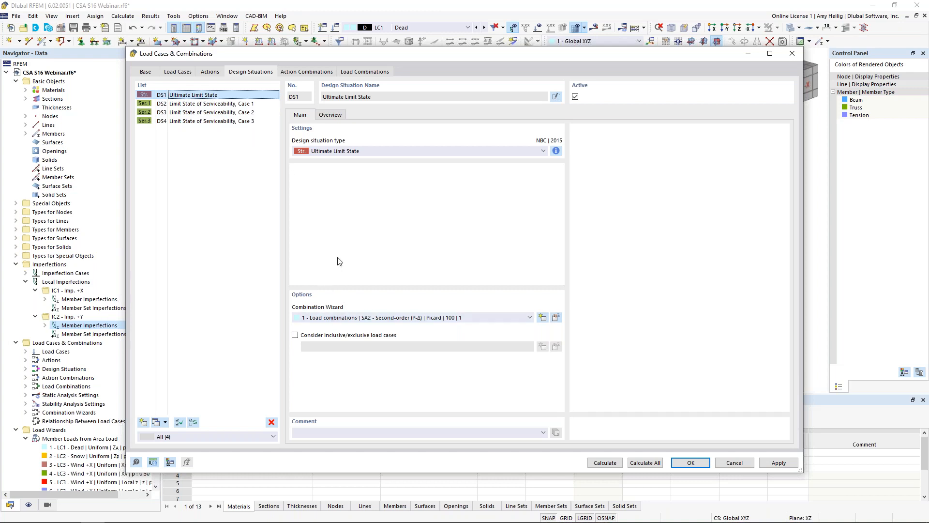
Examine which imperfection case the ultimate limit state load combinations CO1, CO2, CO3, CO7, CO8 and CO10 consider.
left_click(365, 69)
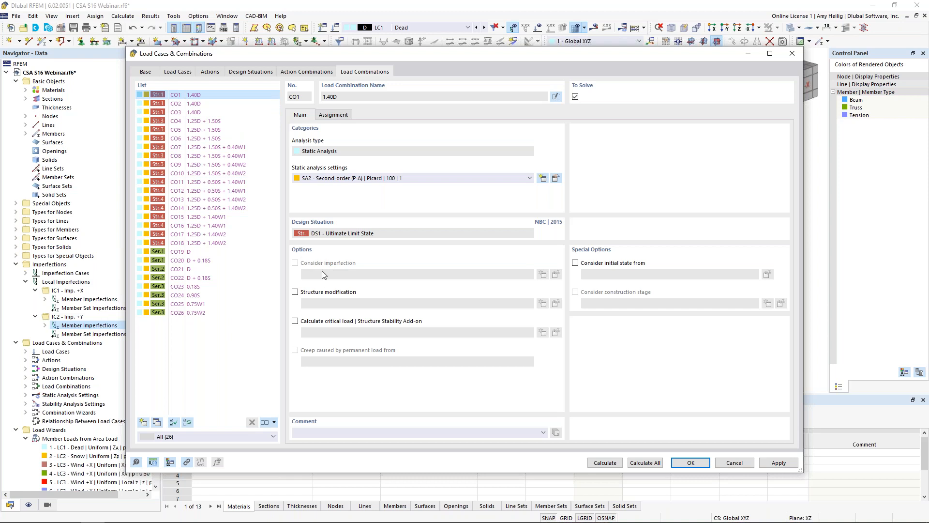
left_click(191, 103)
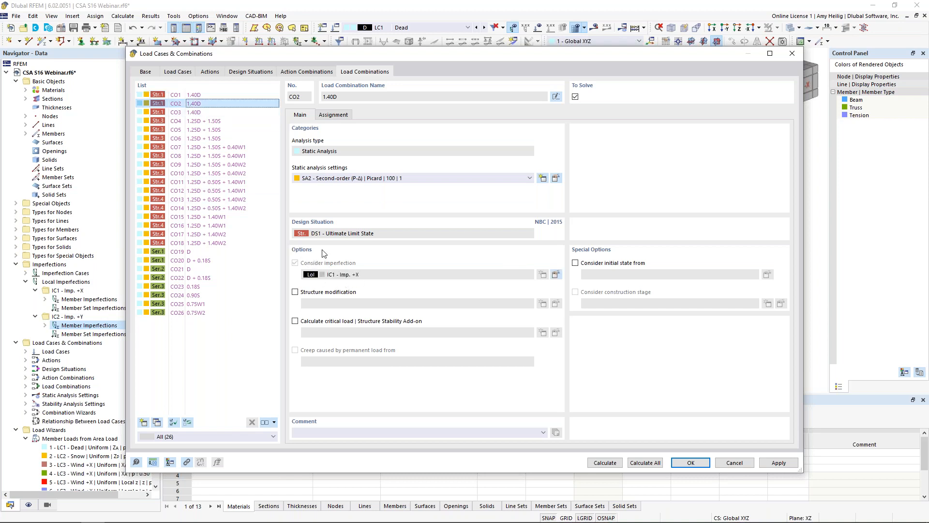
left_click(203, 111)
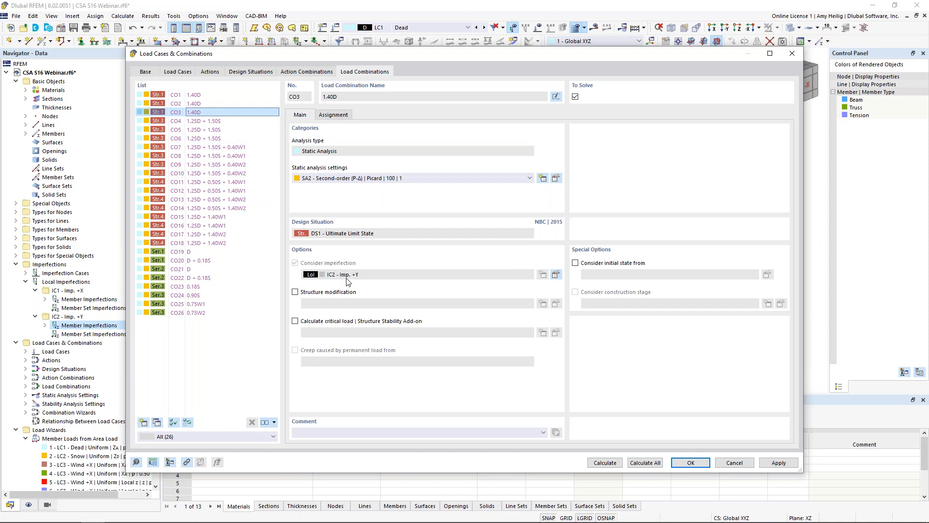
left_click(226, 147)
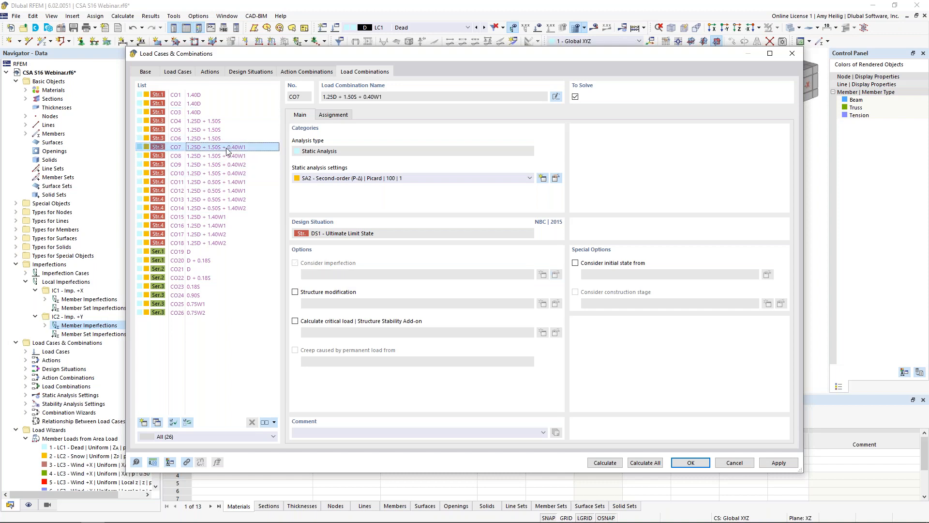
left_click(225, 156)
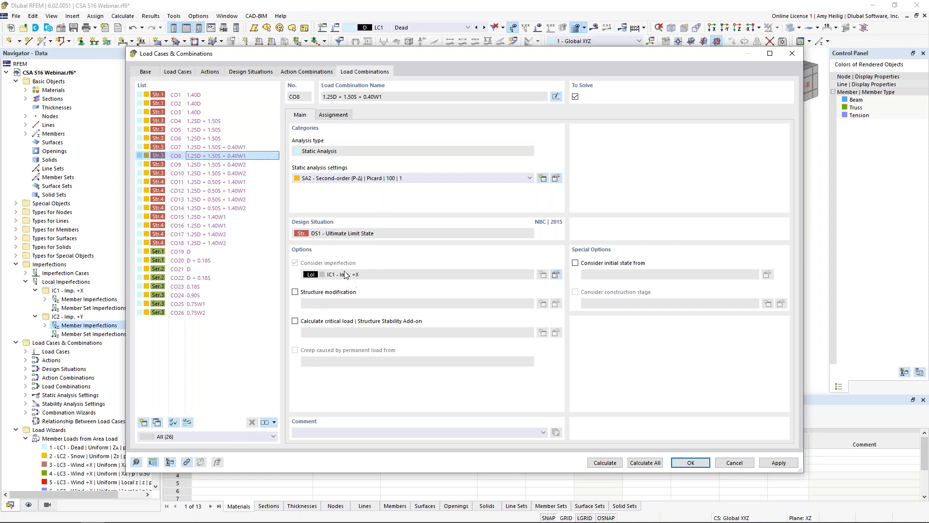
left_click(245, 174)
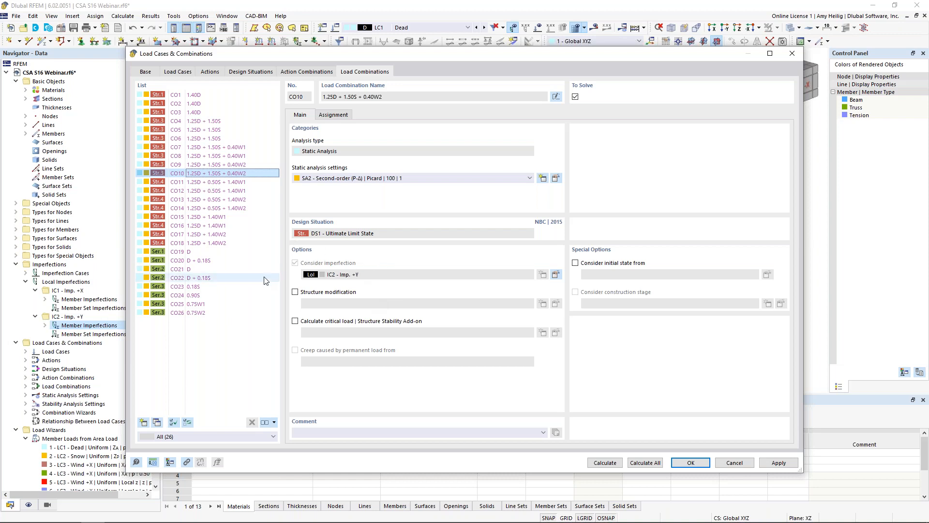
Check the imperfection option of serviceability combinations CO19 to CO26 and accept the load cases and combinations settings.
left_click(232, 252)
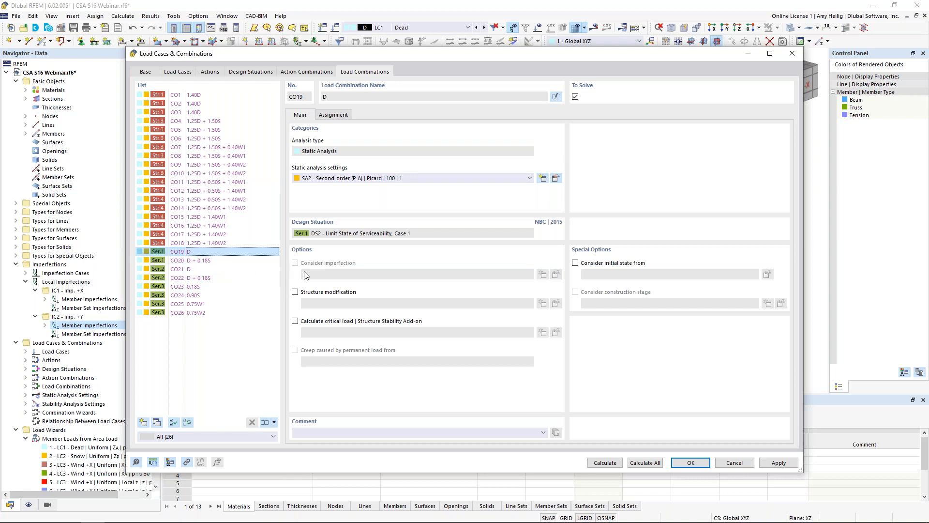
left_click(233, 260)
left_click(232, 269)
key("Down")
key("Down")
key("Down")
key("Down")
key("Down")
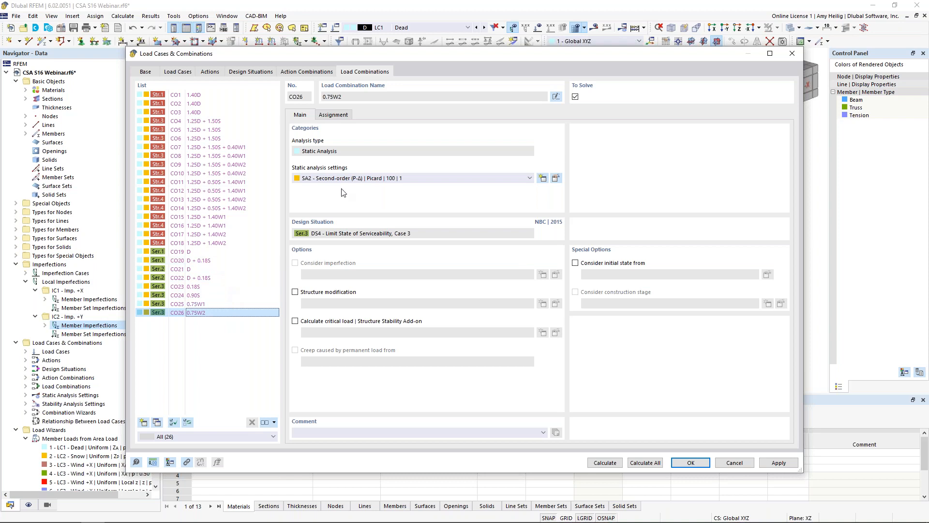
left_click(692, 462)
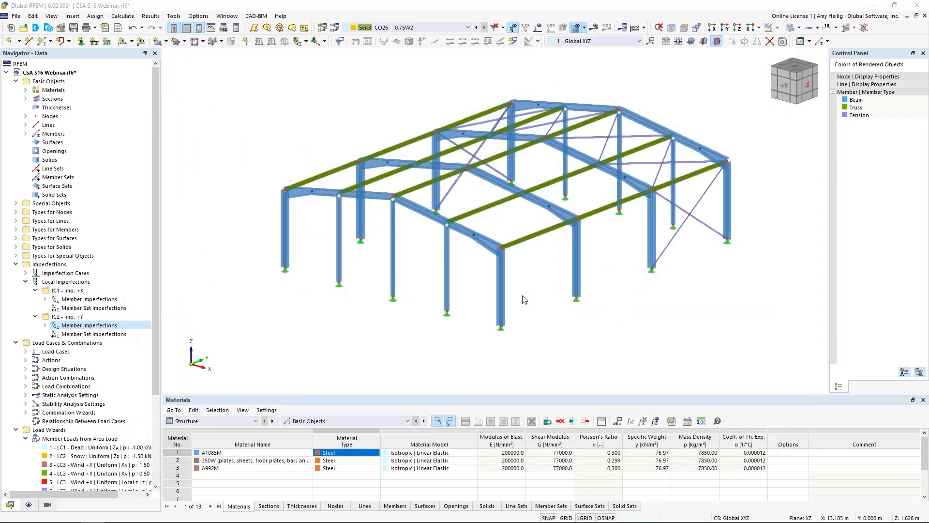
Switch to the presentation and advance to the O.2 Reduced Stiffness Requirements slide.
key("super+Tab")
left_click(392, 162)
key("Right")
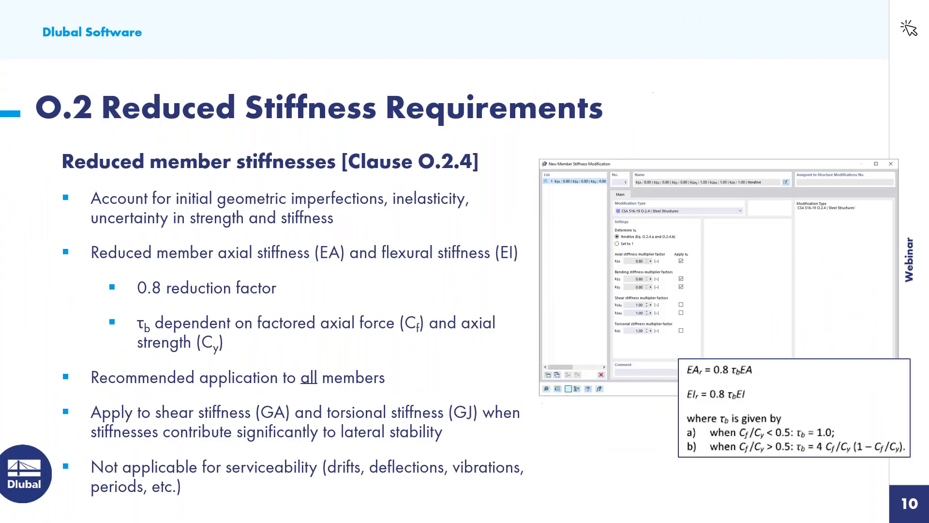
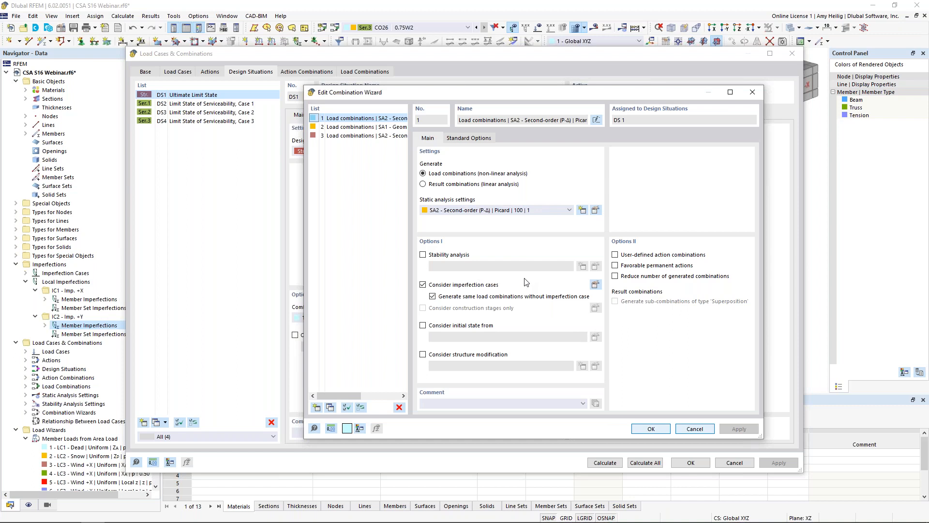
Enable structure modification in combination wizard 1 and create a new structure modification that modifies member stiffnesses.
left_click(423, 355)
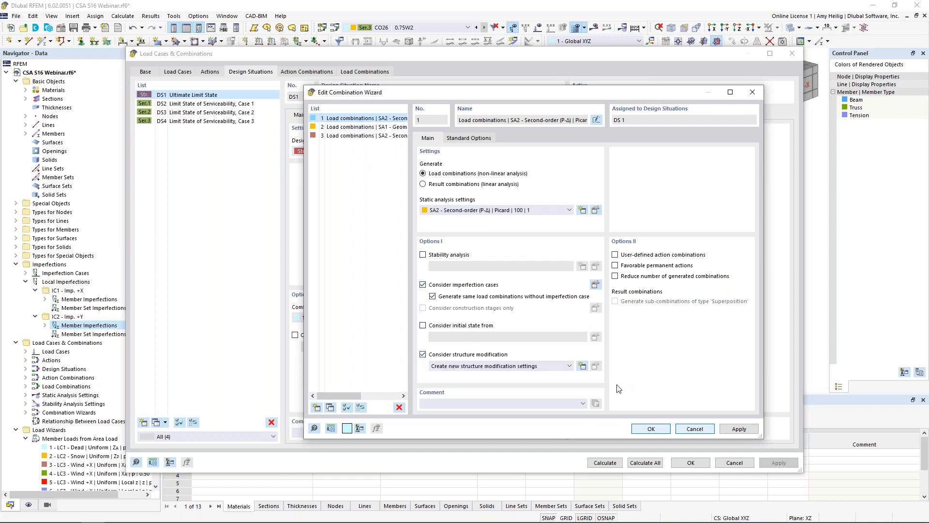
left_click(583, 366)
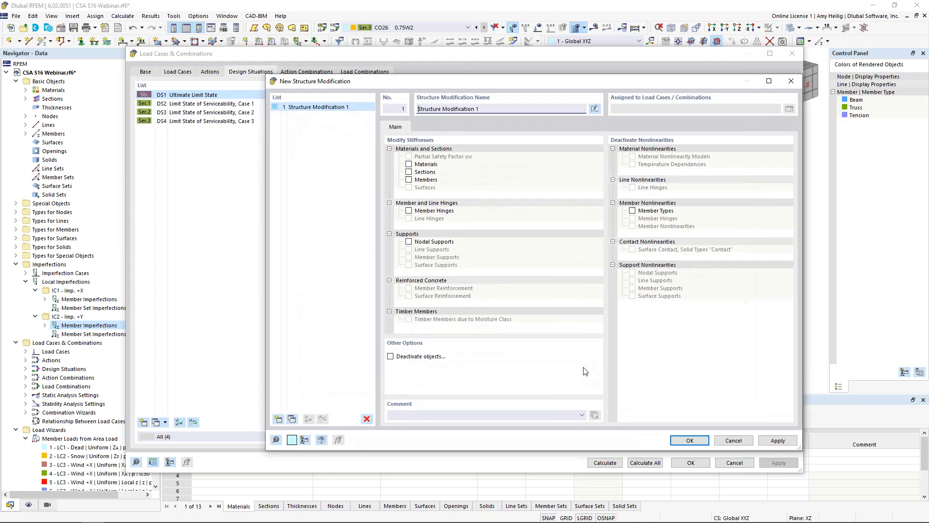
left_click(409, 180)
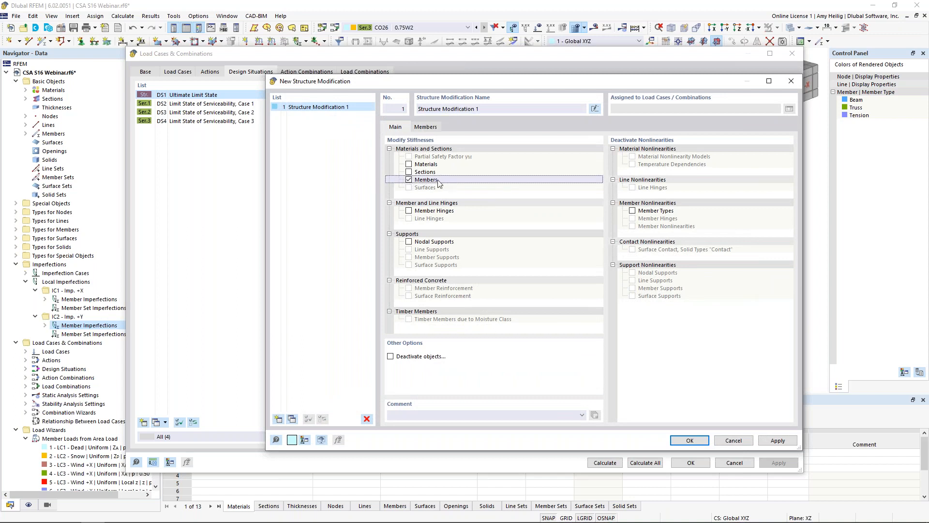
left_click(430, 127)
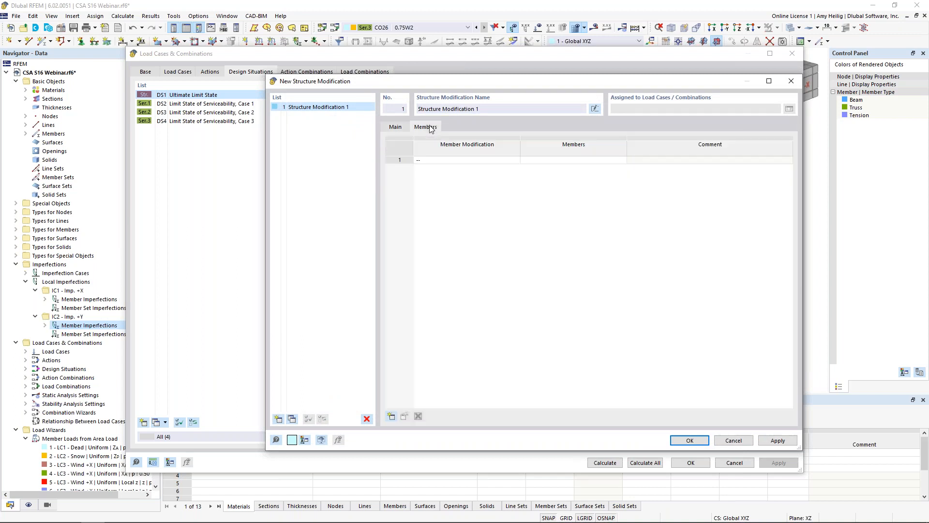
Add a new member stiffness modification of type CSA S16-19 O.2.4 | Steel Structures.
left_click(483, 160)
left_click(514, 160)
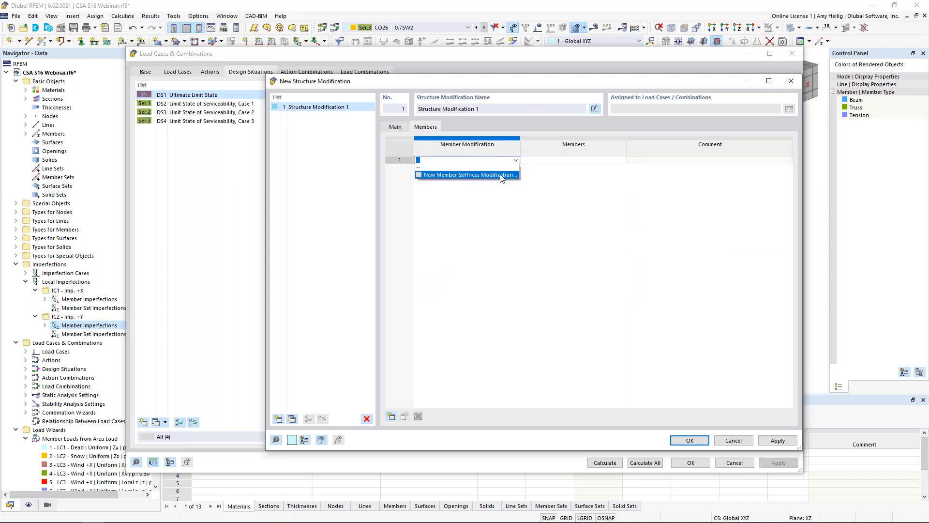
left_click(501, 177)
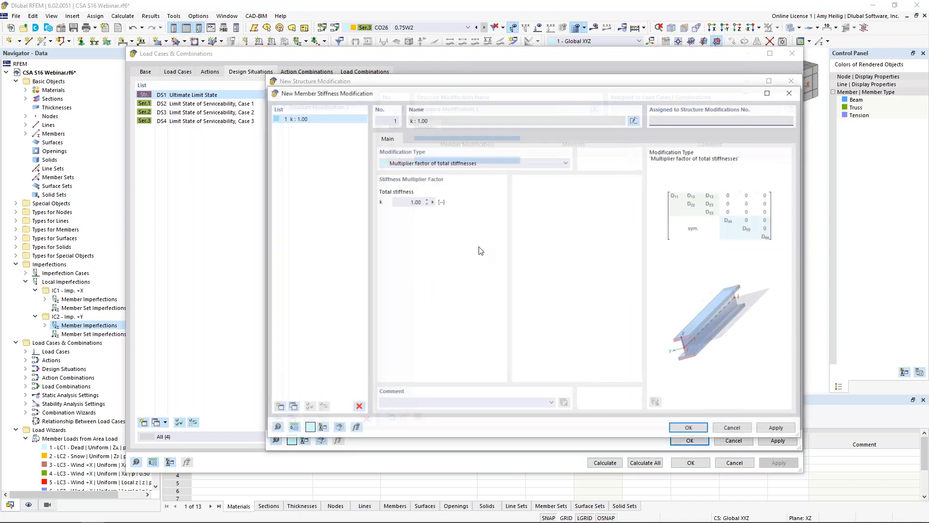
left_click(535, 164)
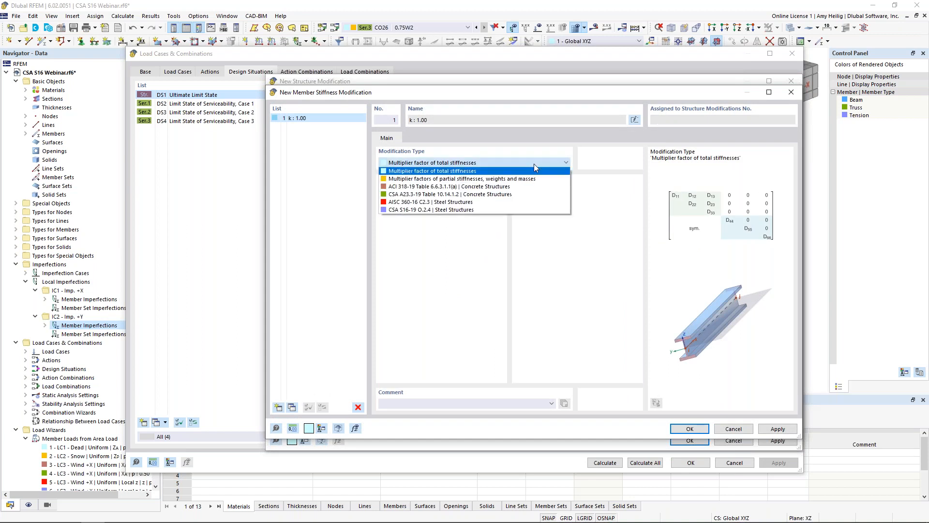
left_click(508, 208)
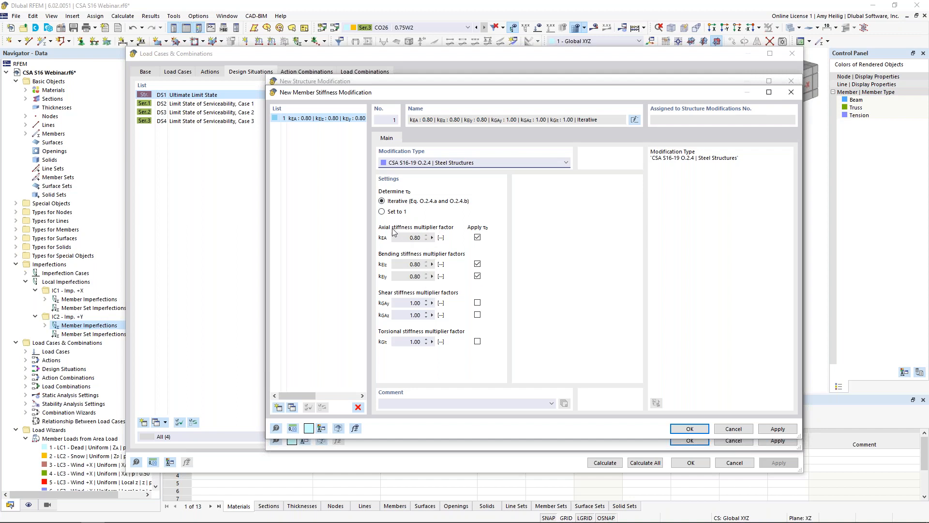
Try applying τb to the shear and torsional stiffness multiplier factors and clear those options again.
left_click(477, 303)
left_click(477, 314)
left_click(477, 341)
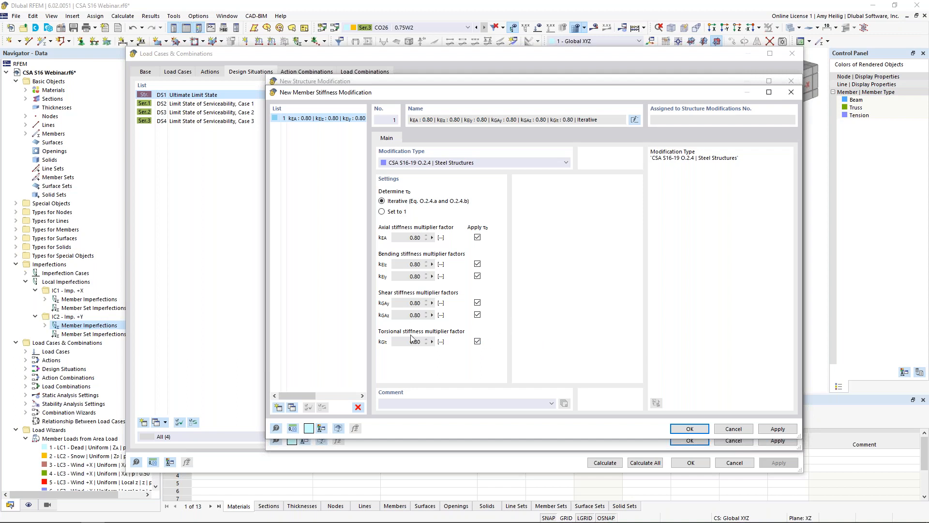
left_click(477, 341)
left_click(477, 314)
left_click(477, 303)
Accept the member stiffness modification, assign it to all members, and confirm the new structure modification.
left_click(699, 429)
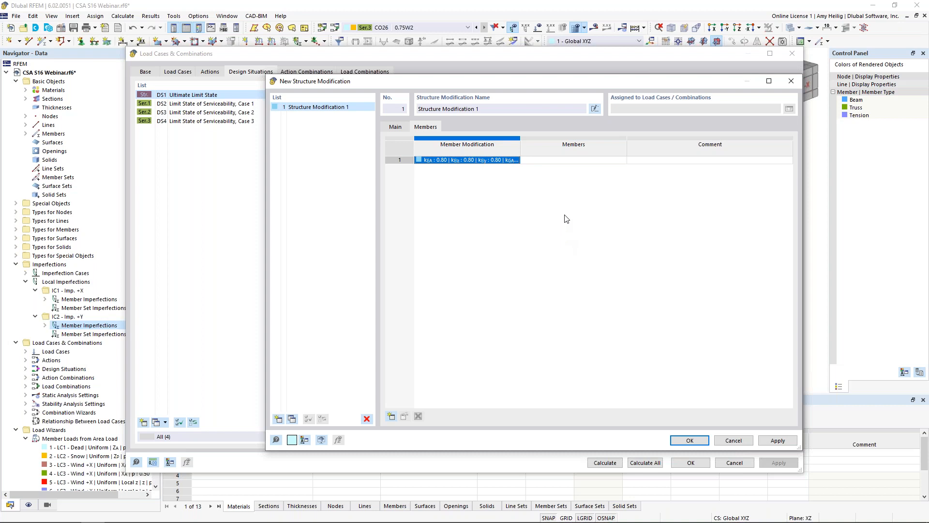
left_click(561, 160)
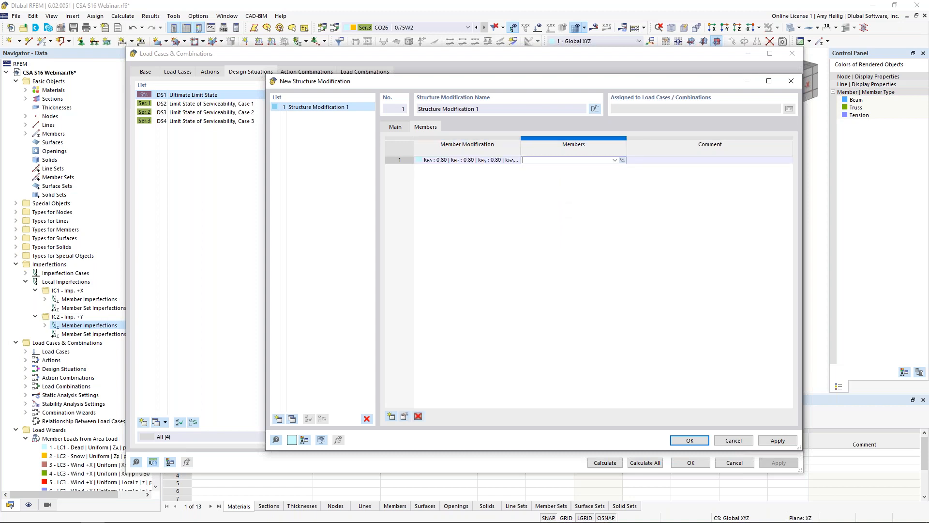
left_click(614, 160)
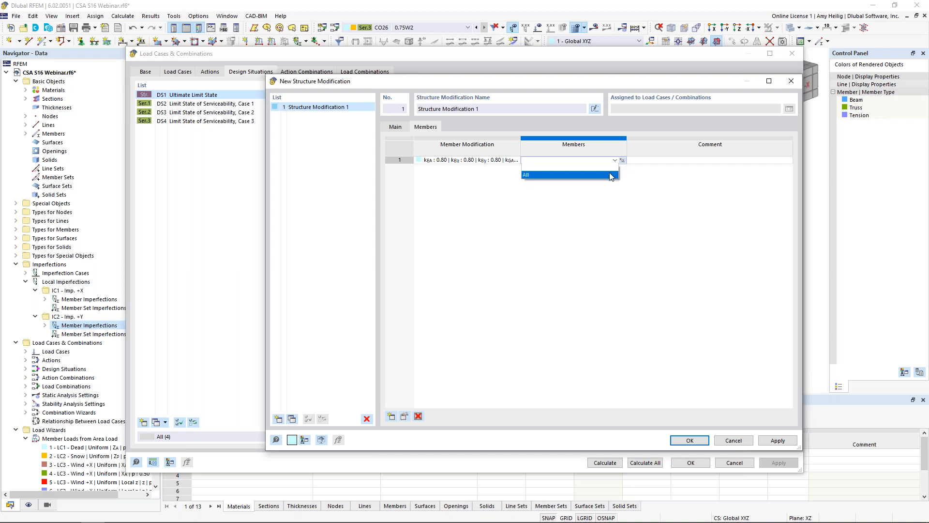
left_click(580, 174)
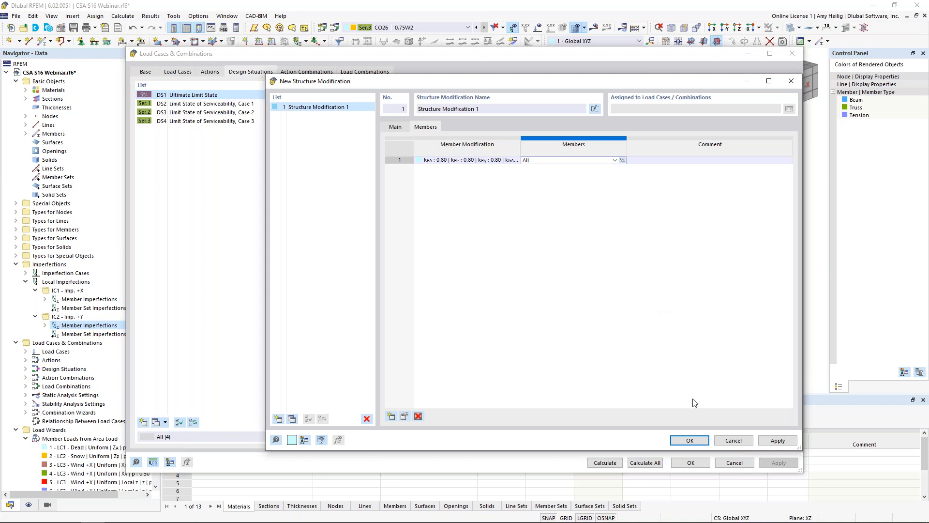
left_click(690, 440)
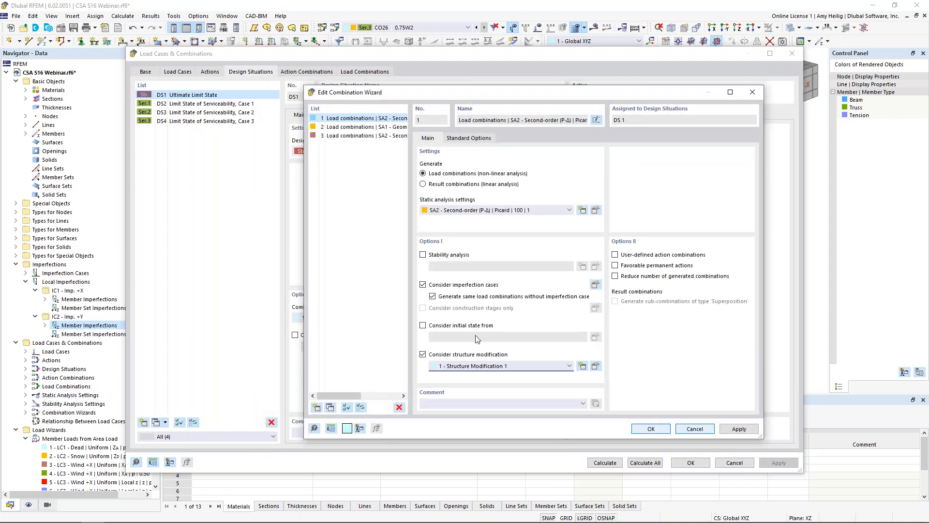
Check the options of the serviceability combination wizard 3 and accept the combination wizard changes.
left_click(381, 136)
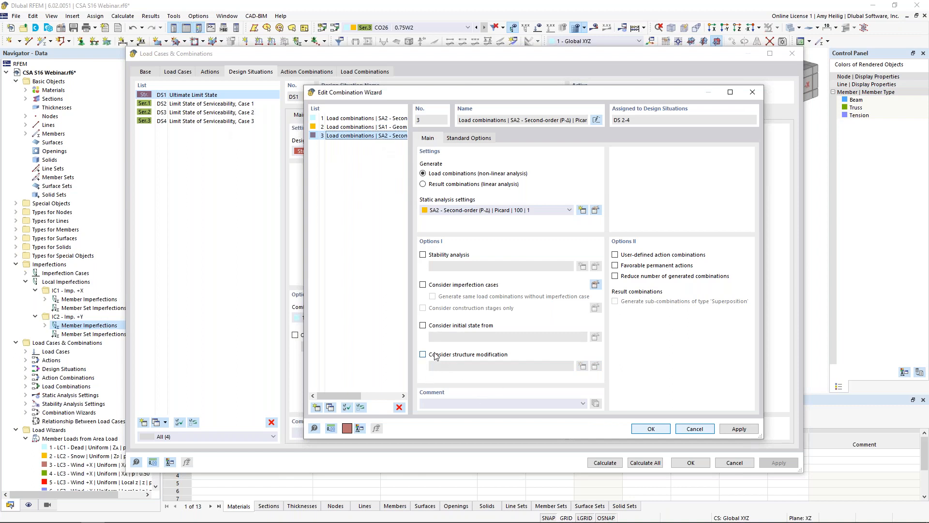
left_click(645, 431)
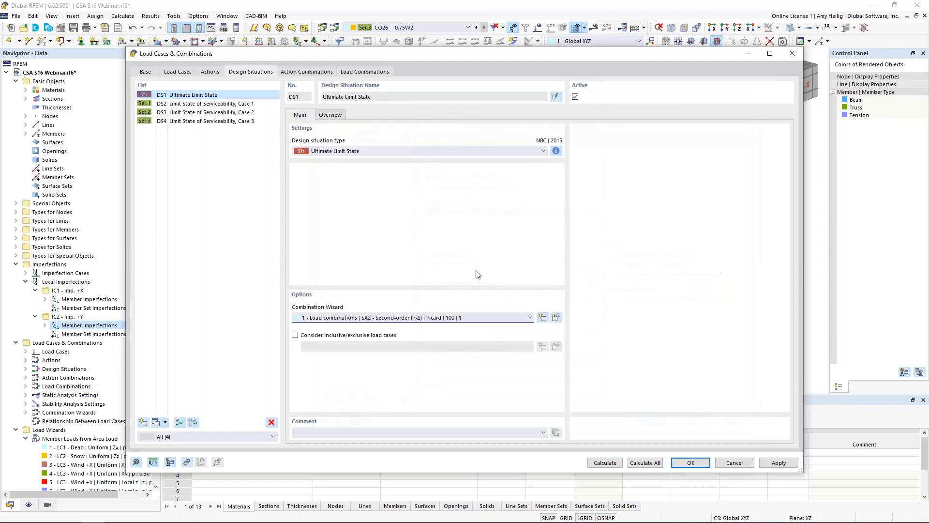
Review the imperfection and structure modification options of ultimate and serviceability load combinations, including CO3, CO10 and CO19, and accept the load combination settings.
left_click(361, 72)
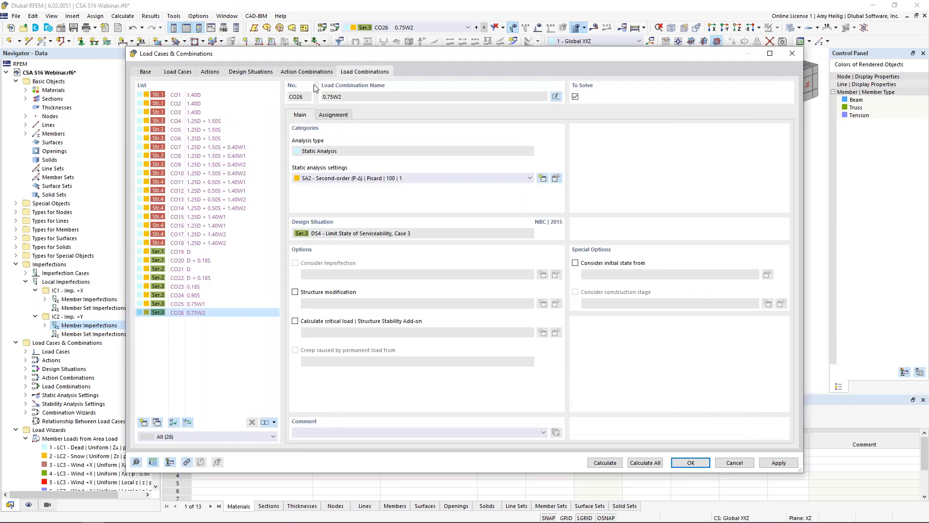
left_click(223, 95)
left_click(241, 111)
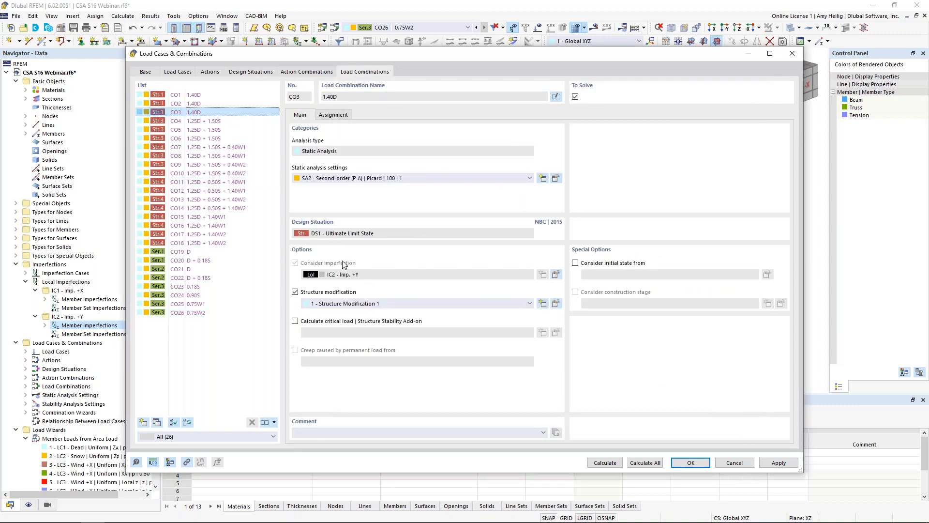
left_click(220, 122)
left_click(222, 138)
left_click(222, 155)
left_click(224, 173)
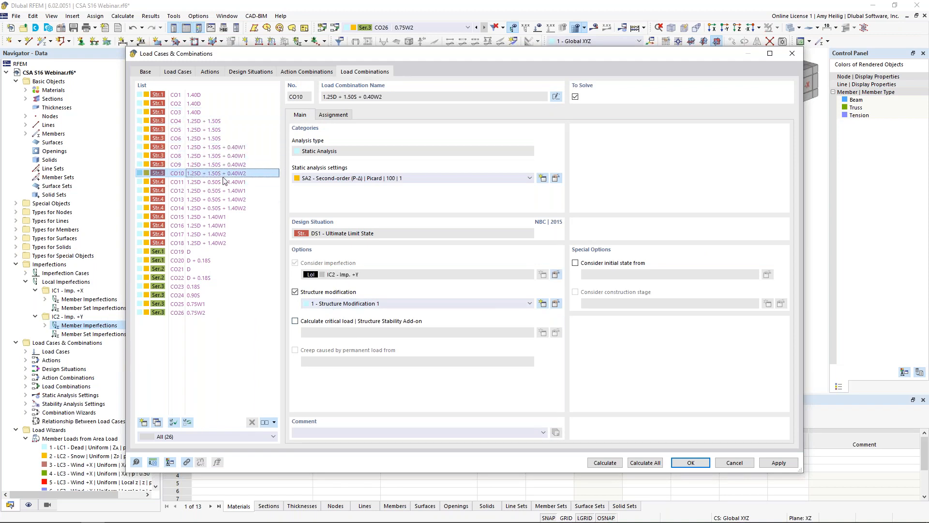
left_click(213, 251)
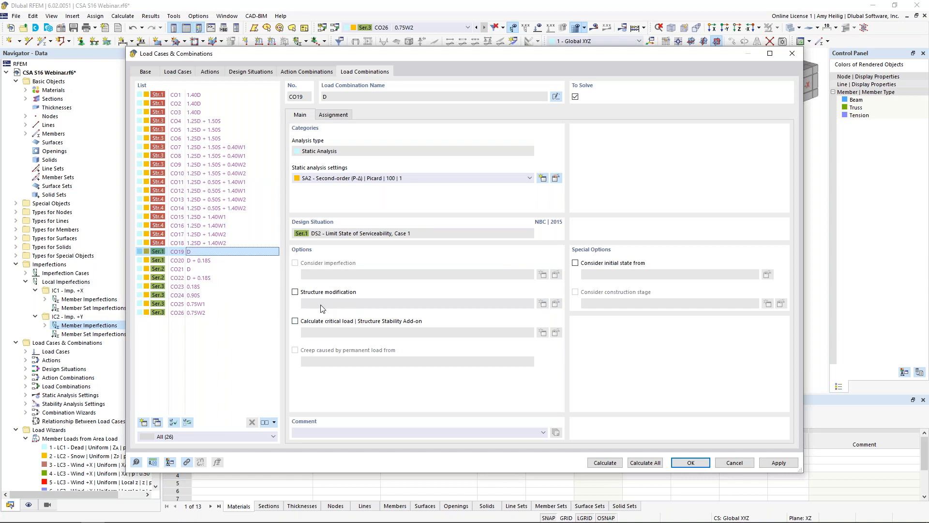
left_click(679, 462)
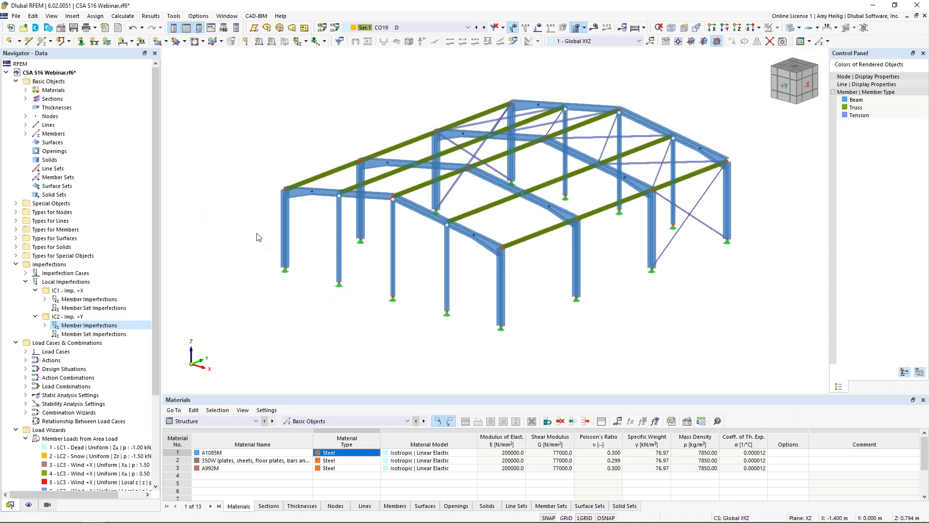
Activate the Steel Design add-on in the model's base data and check its design standard, CSA S16 edition 2019, among the available standards.
right_click(71, 73)
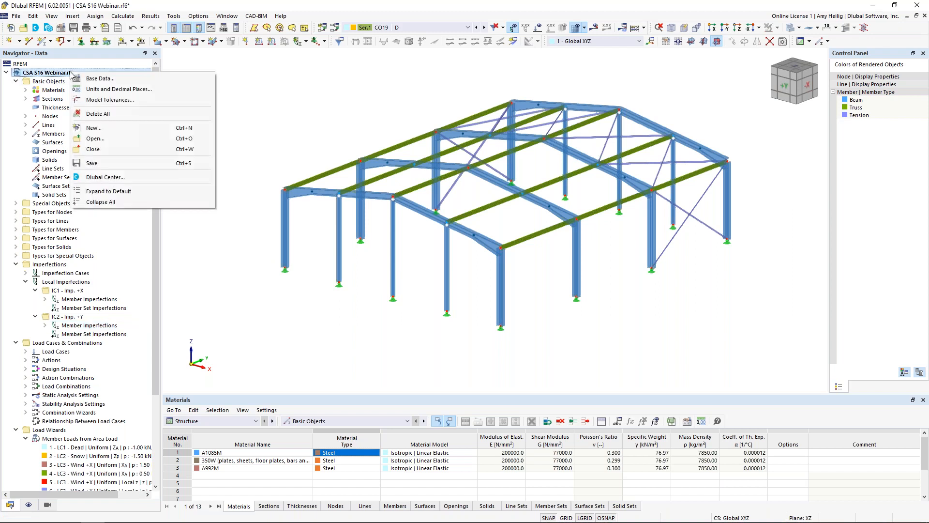
left_click(97, 79)
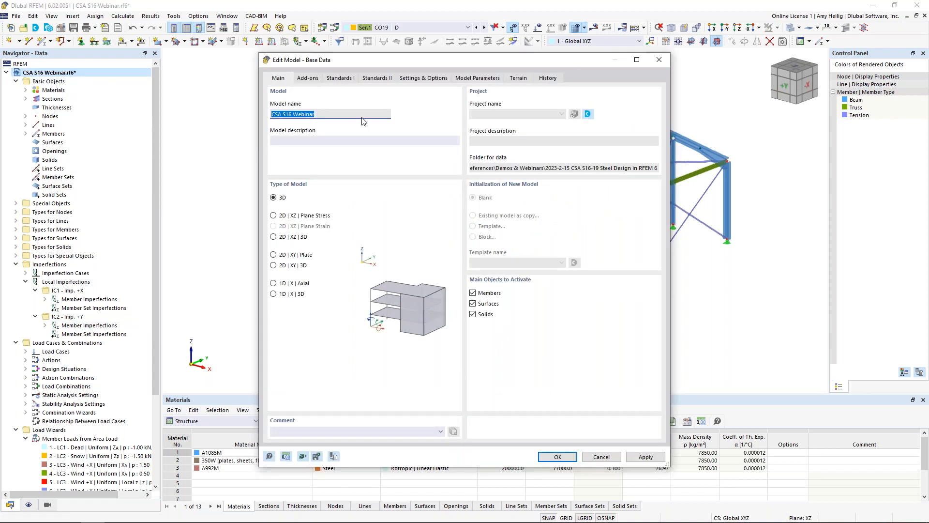
left_click(313, 80)
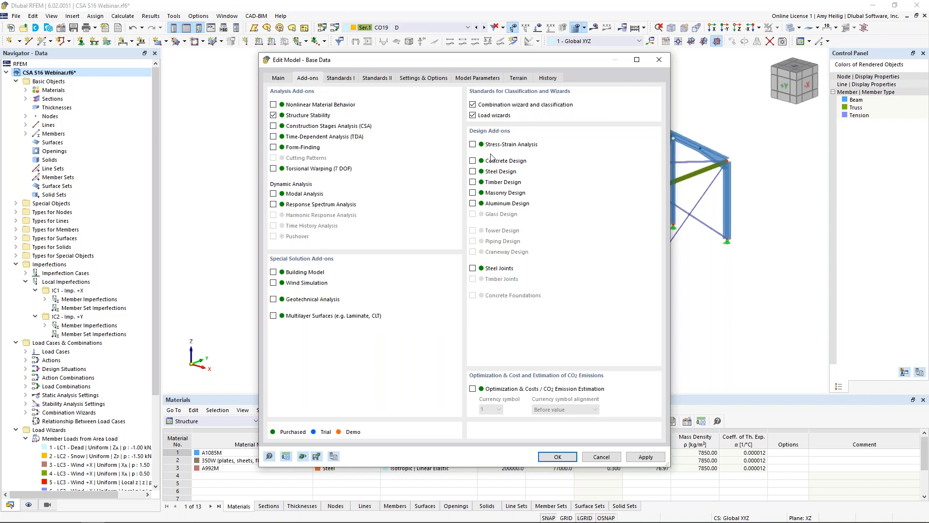
left_click(473, 172)
left_click(340, 78)
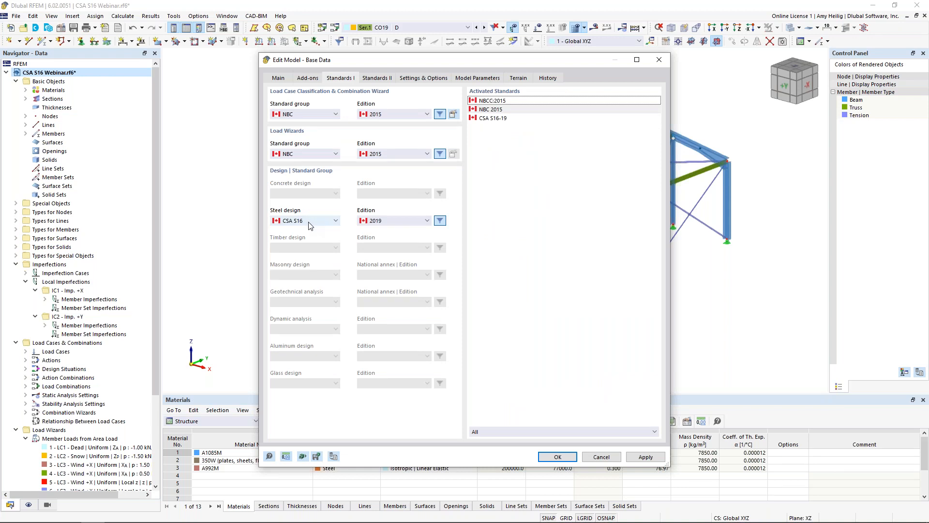
left_click(310, 224)
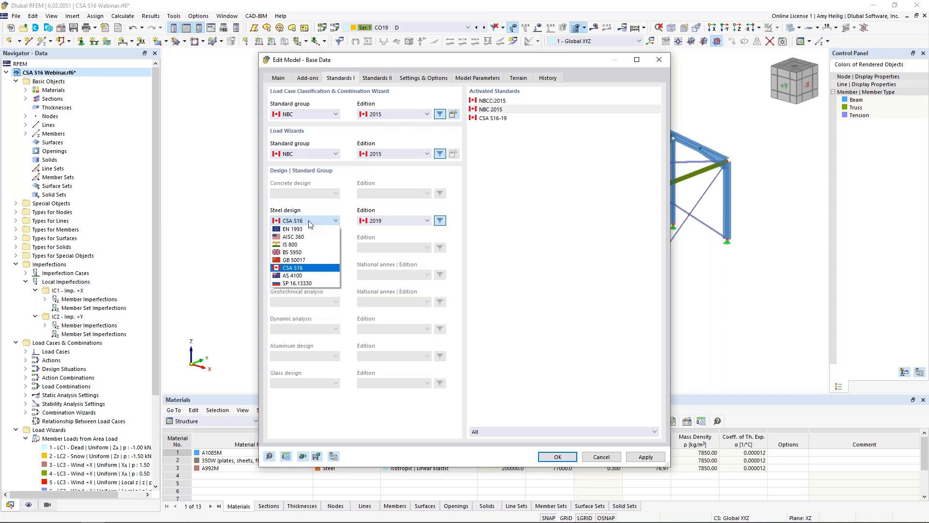
left_click(334, 219)
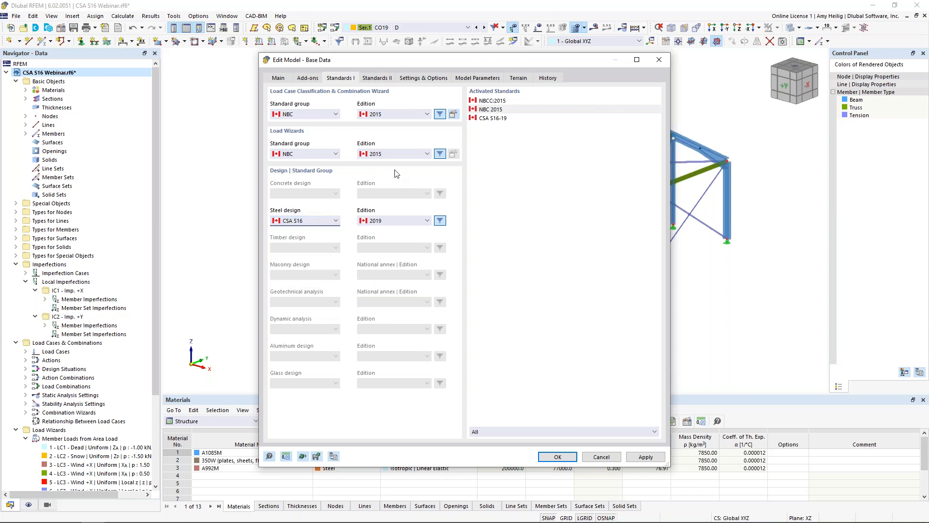
Enable Member Representatives with the default wizard properties, confirm the base data, and list the model's member representatives.
left_click(428, 78)
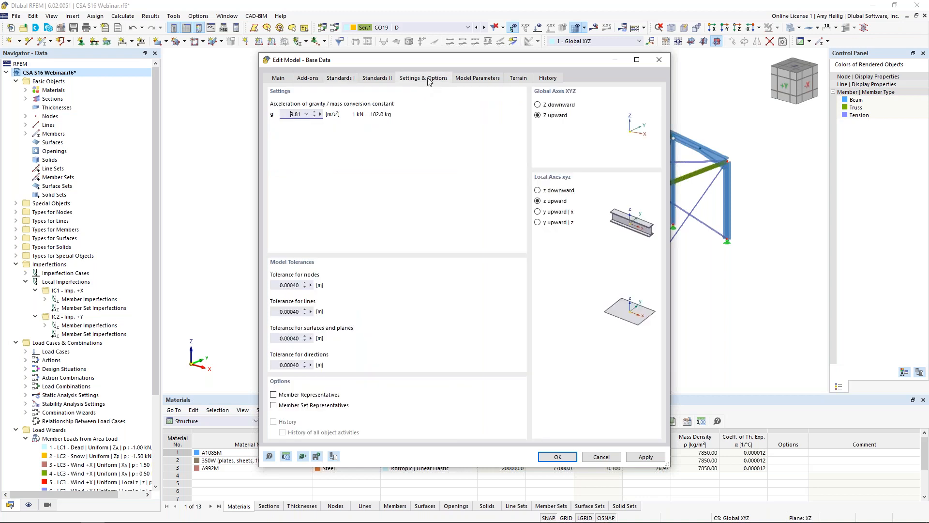
left_click(272, 395)
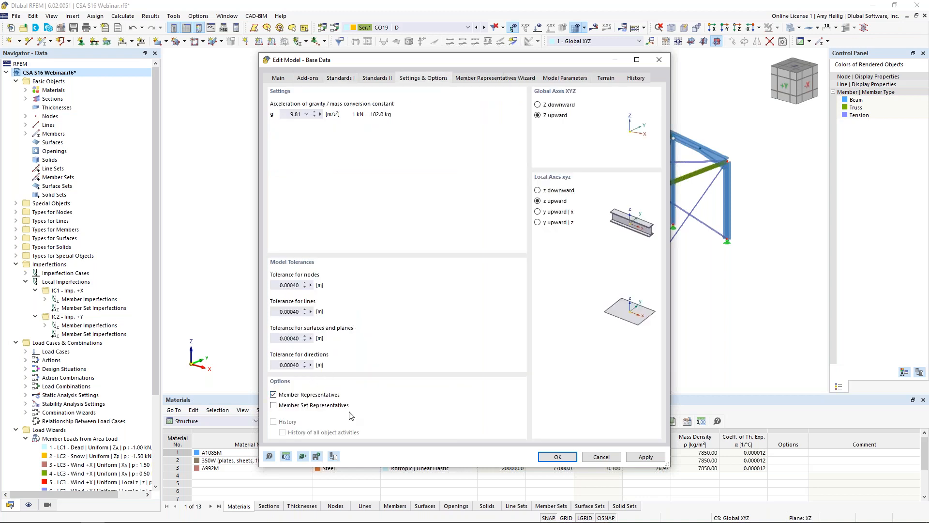
left_click(496, 78)
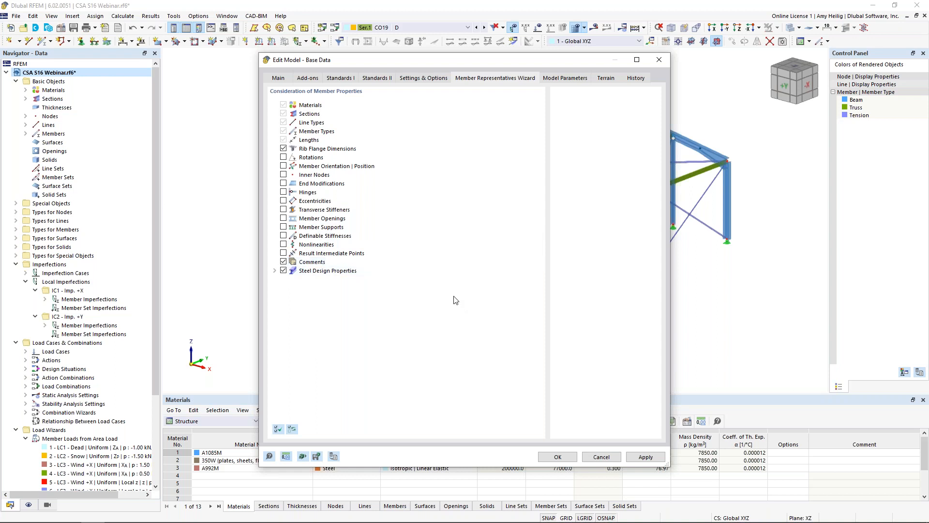
left_click(557, 457)
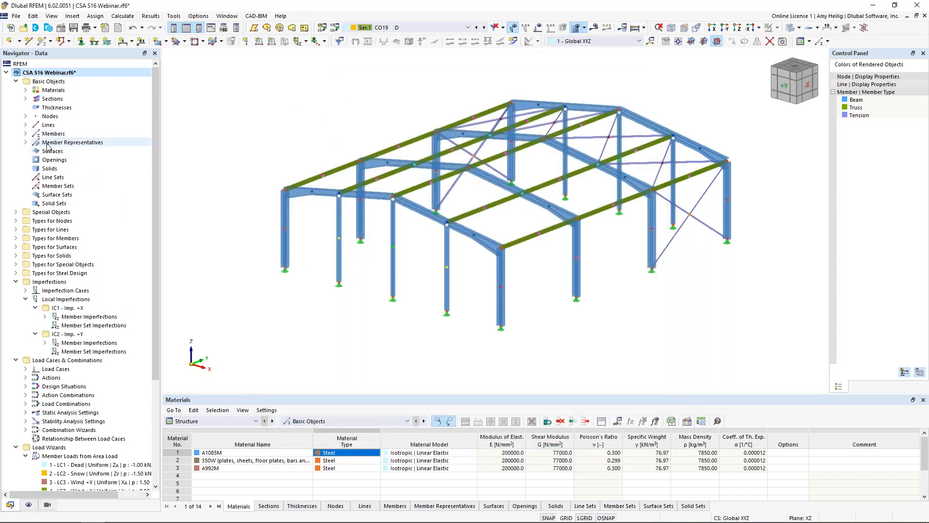
left_click(25, 142)
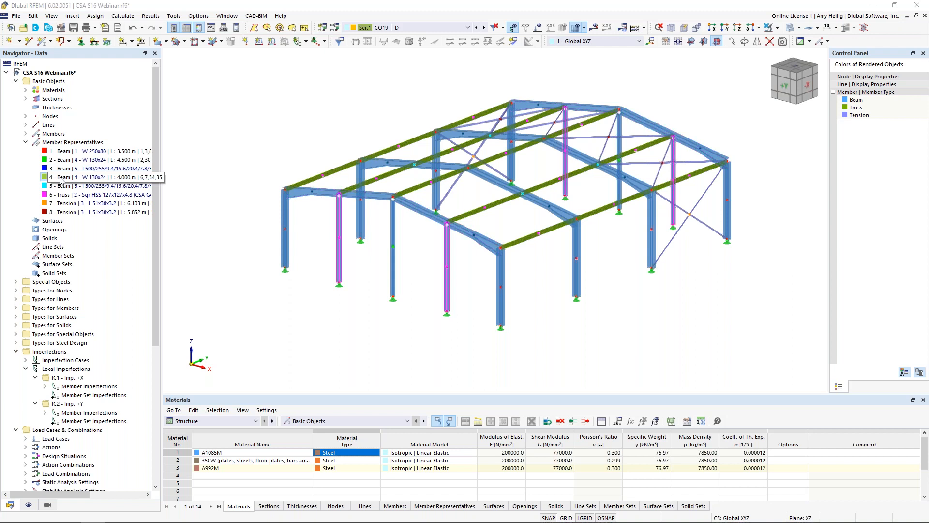
left_click(60, 189)
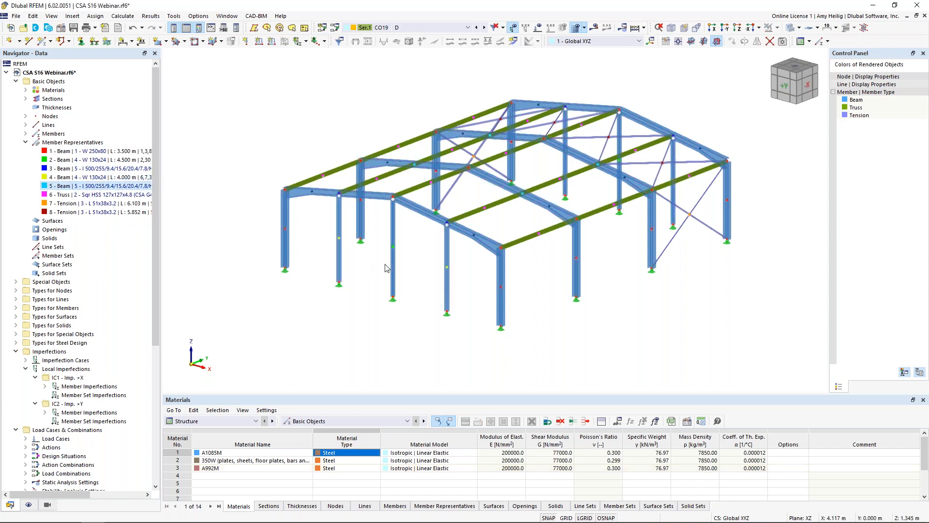
Select the entire frame and deactivate the steel design properties for all its members.
left_click_drag(767, 369, 269, 66)
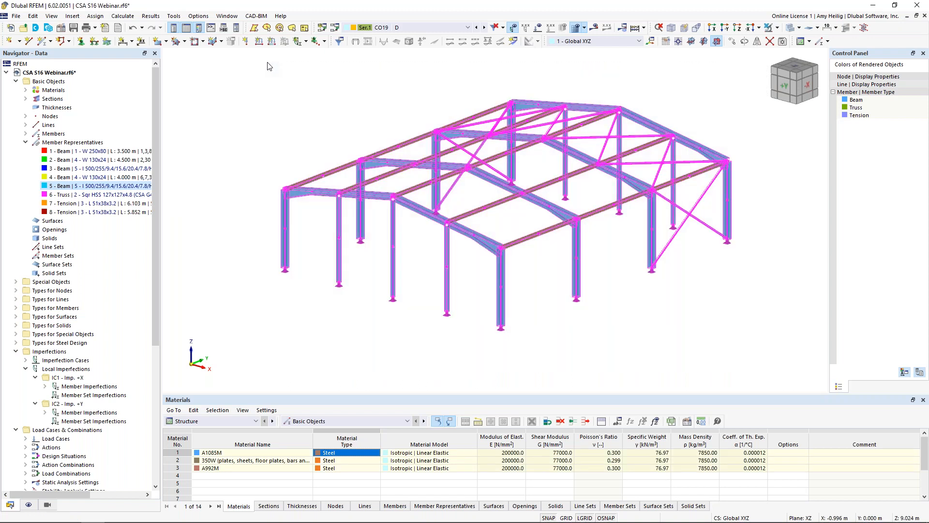
double_click(287, 213)
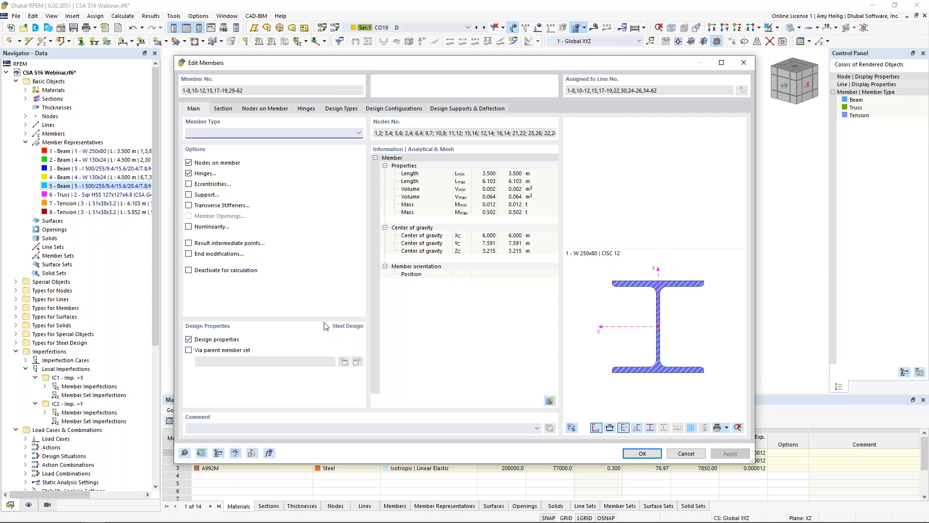
left_click(188, 342)
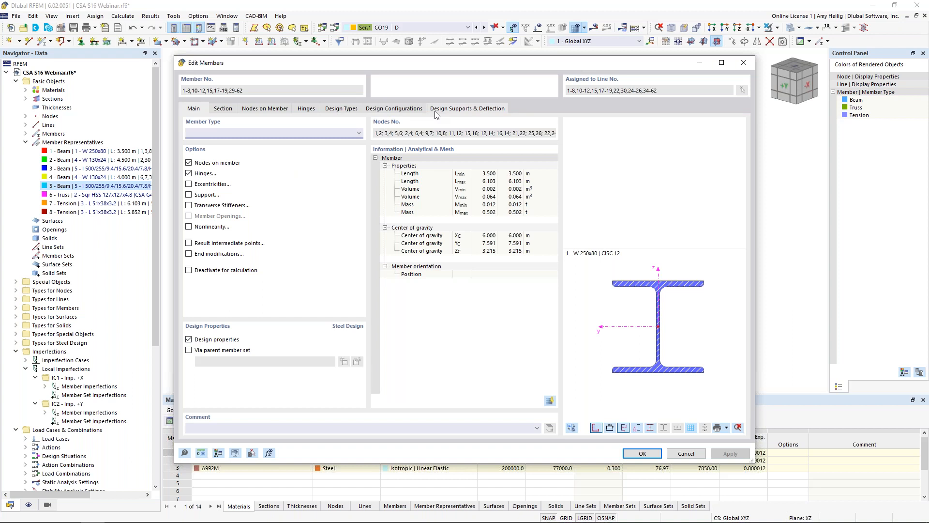
left_click(188, 339)
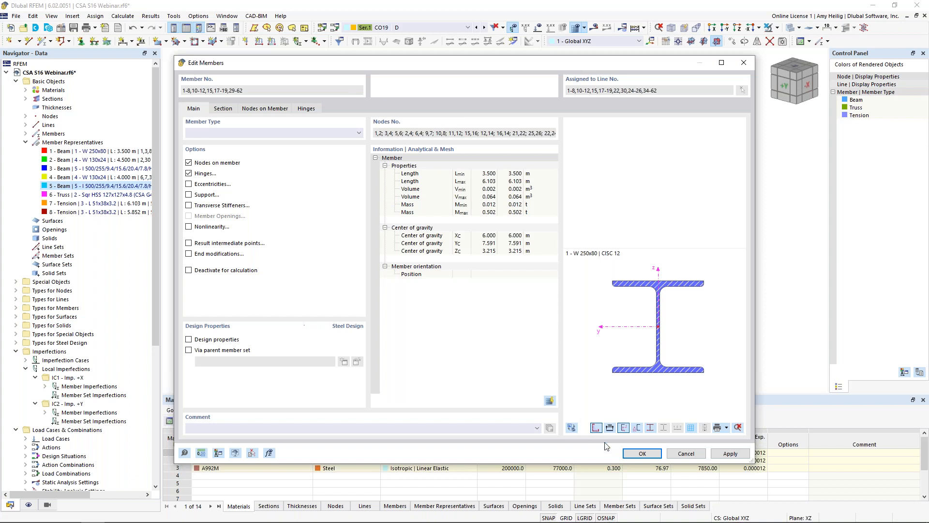
left_click(637, 455)
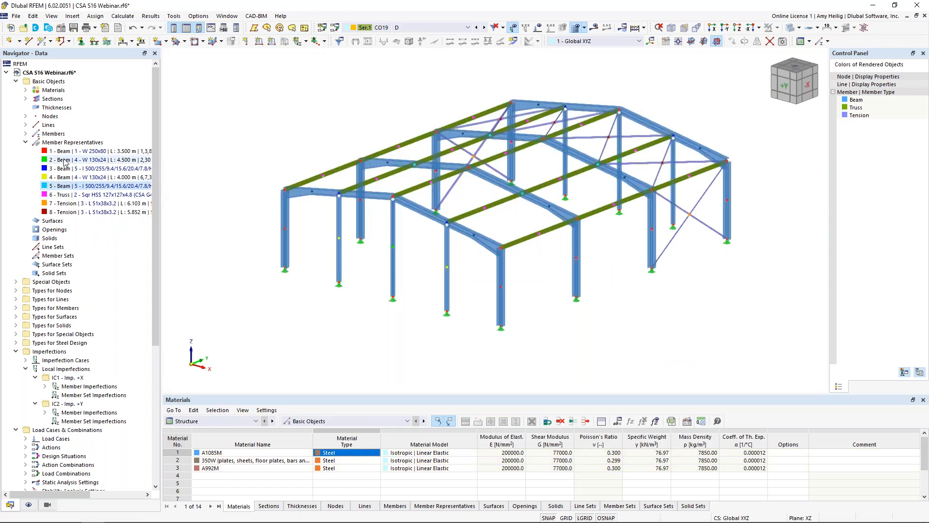
Edit the members of member representative 1, the W 250x80 columns, and activate their design properties.
left_click(61, 154)
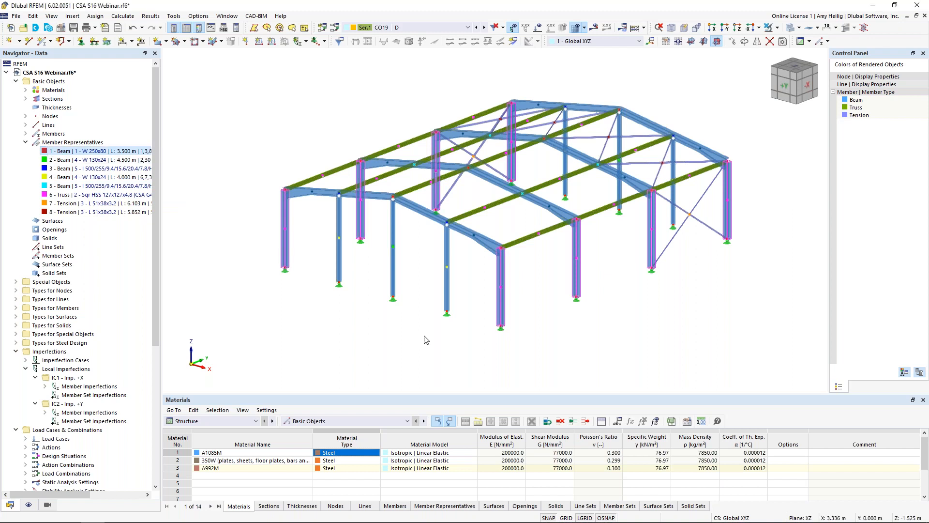
double_click(68, 154)
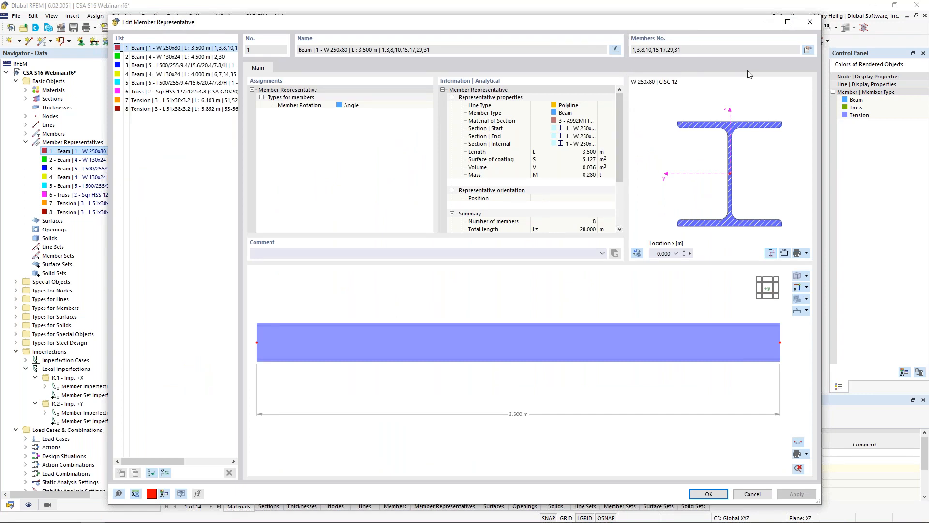
left_click(807, 50)
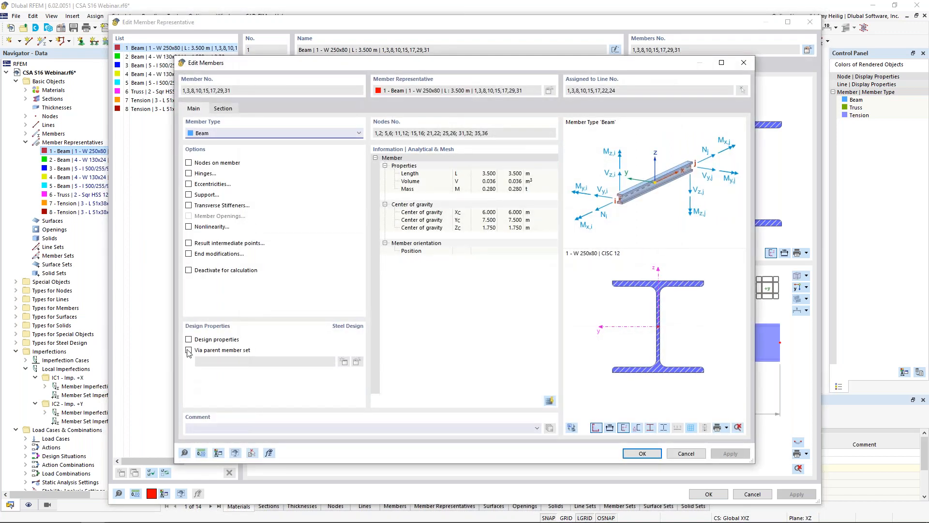
left_click(188, 340)
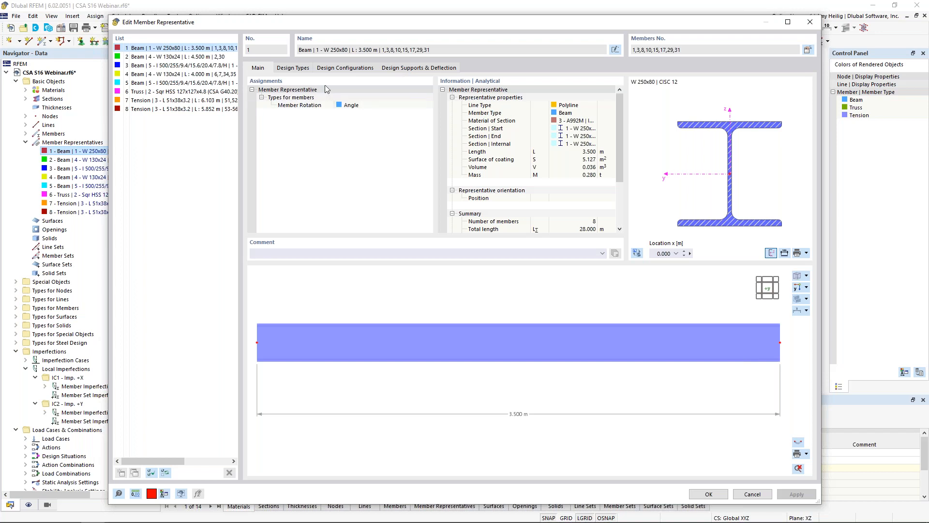
Create a new effective lengths type with the default settings and assign it to member representative 1.
left_click(303, 71)
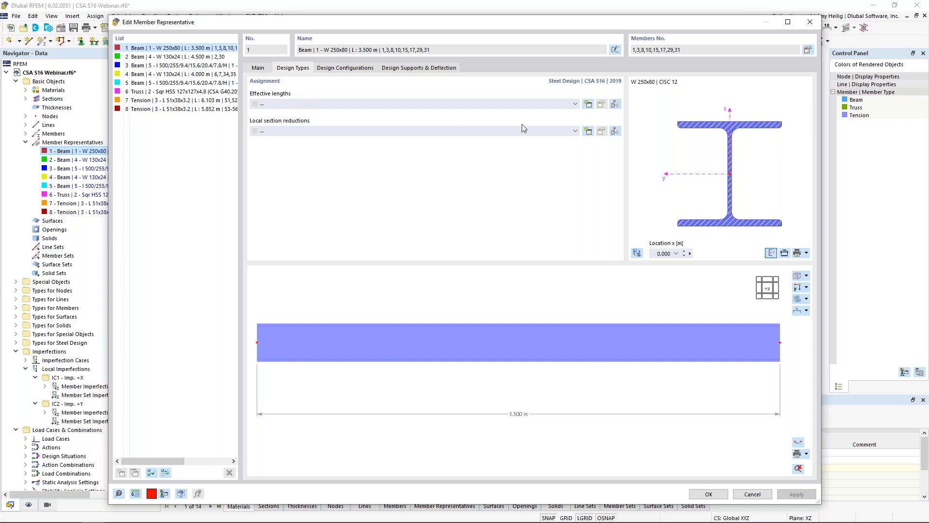
left_click(588, 105)
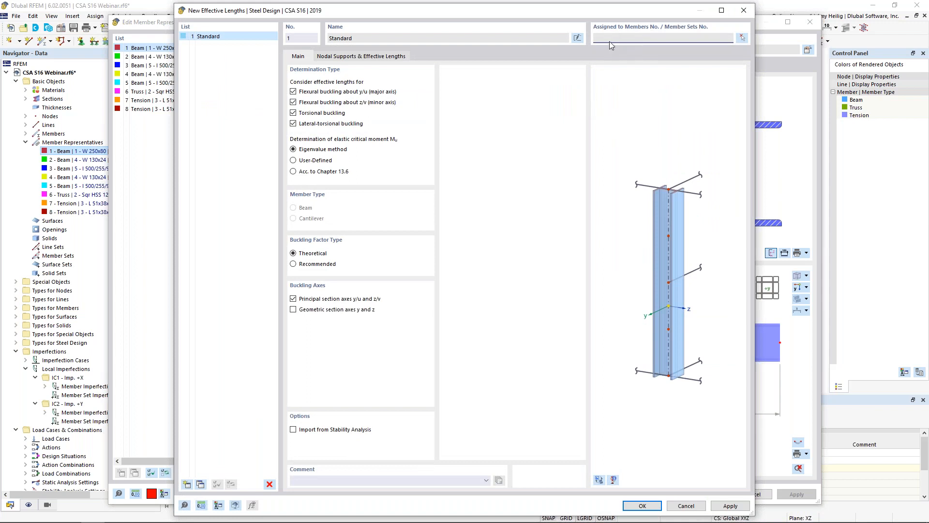
left_click(642, 505)
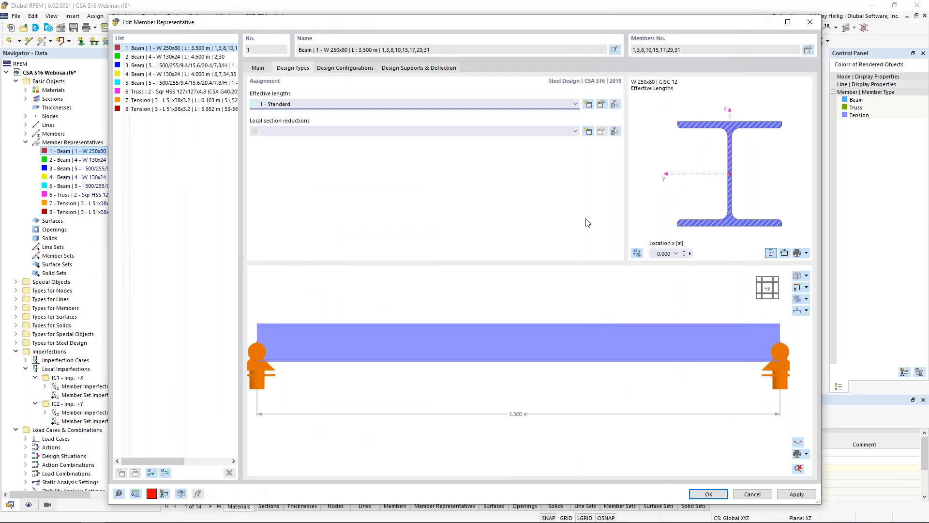
Review the buckling settings, nodal supports and effective length factors assigned to member representative 1 with the rendered model preview.
left_click(601, 104)
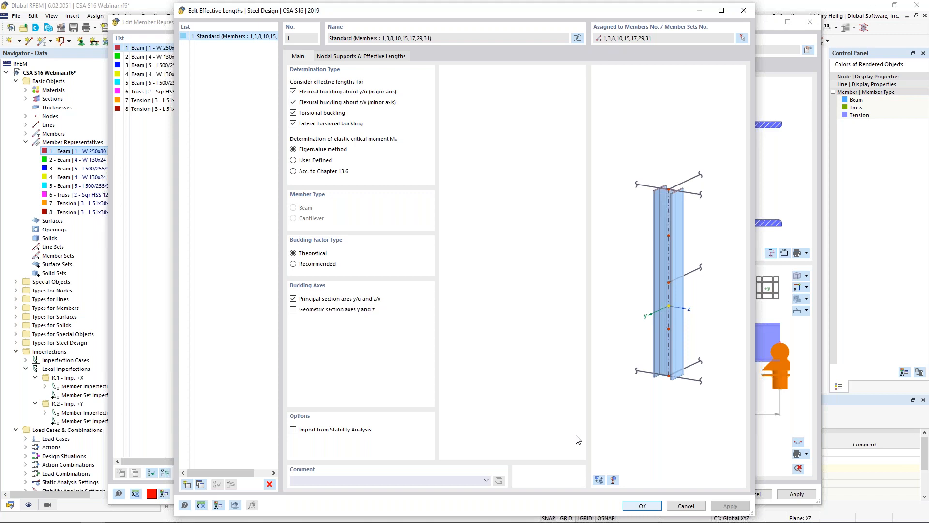
left_click(598, 480)
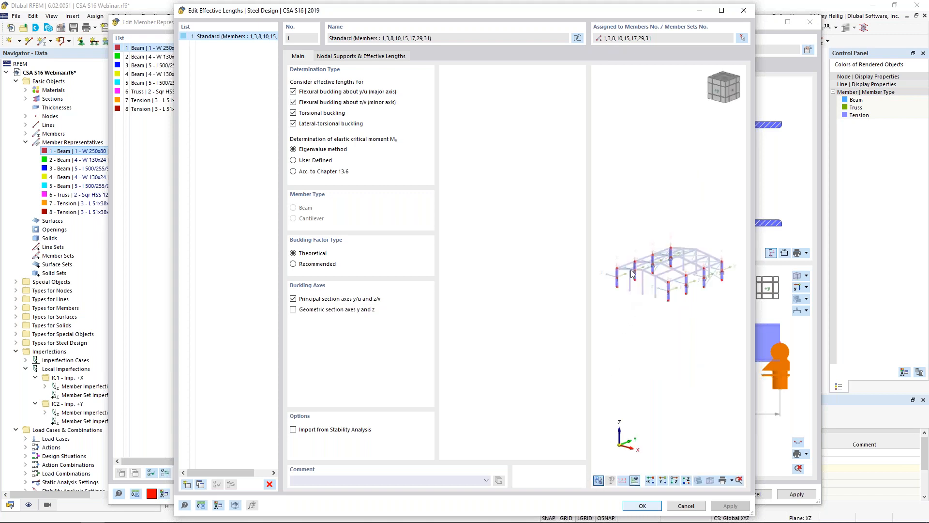
scroll(622, 268, "up", 2)
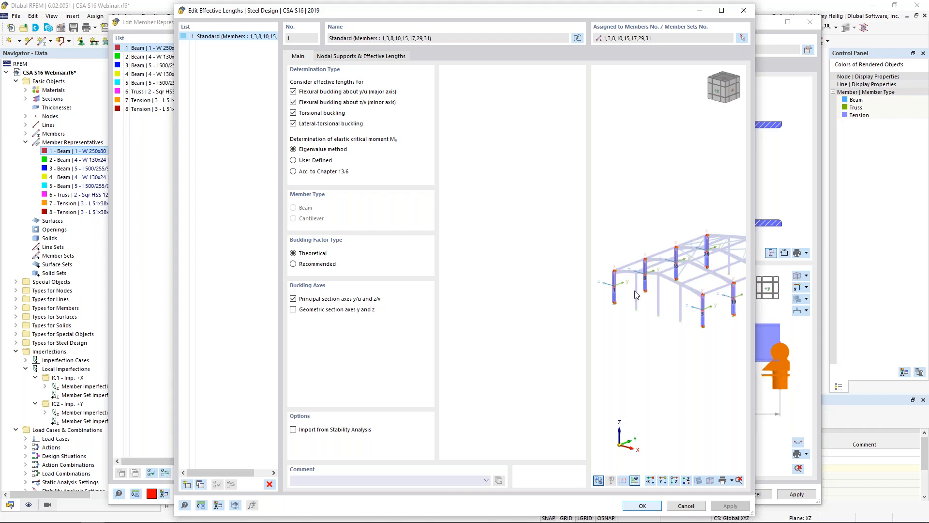
scroll(609, 288, "up", 5)
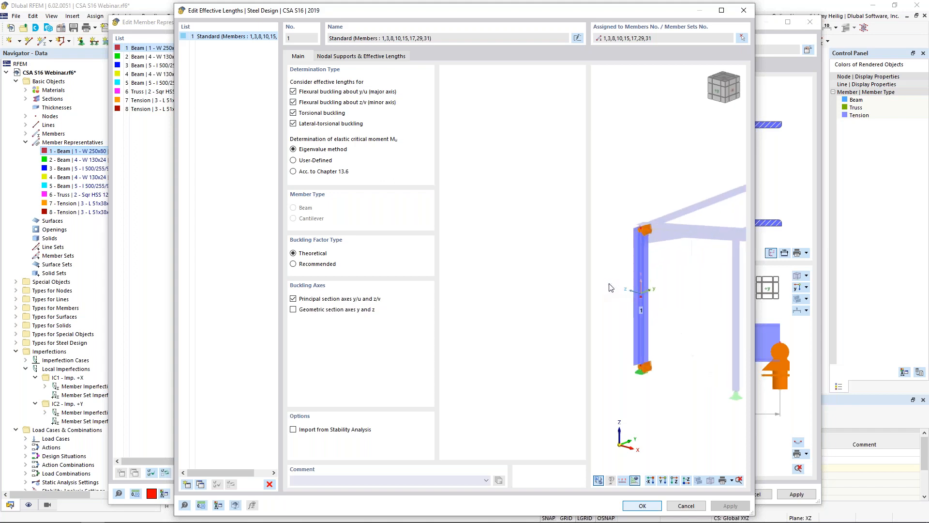
scroll(611, 287, "up", 1)
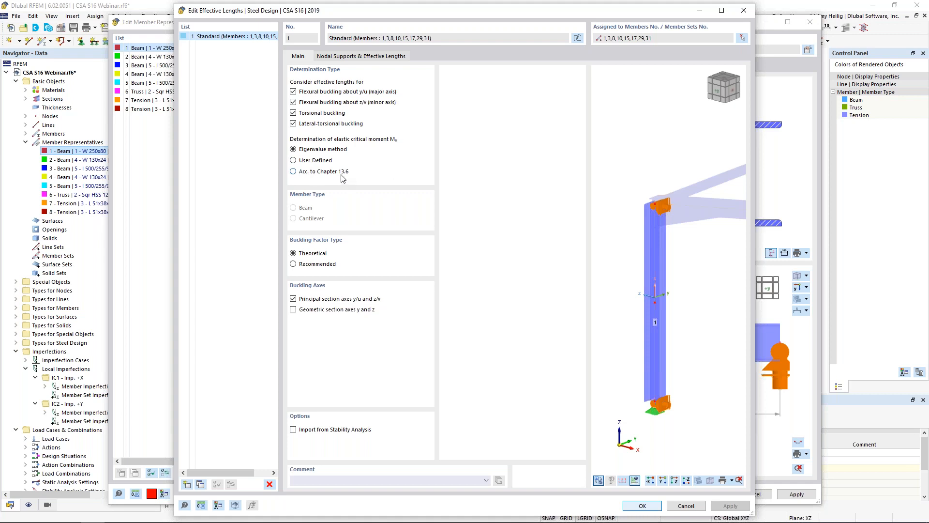
left_click(359, 57)
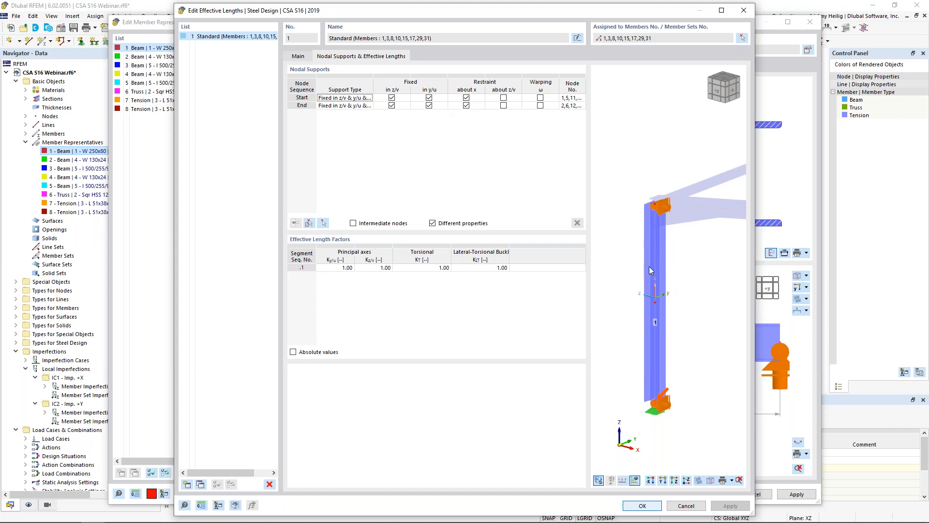
left_click(697, 479)
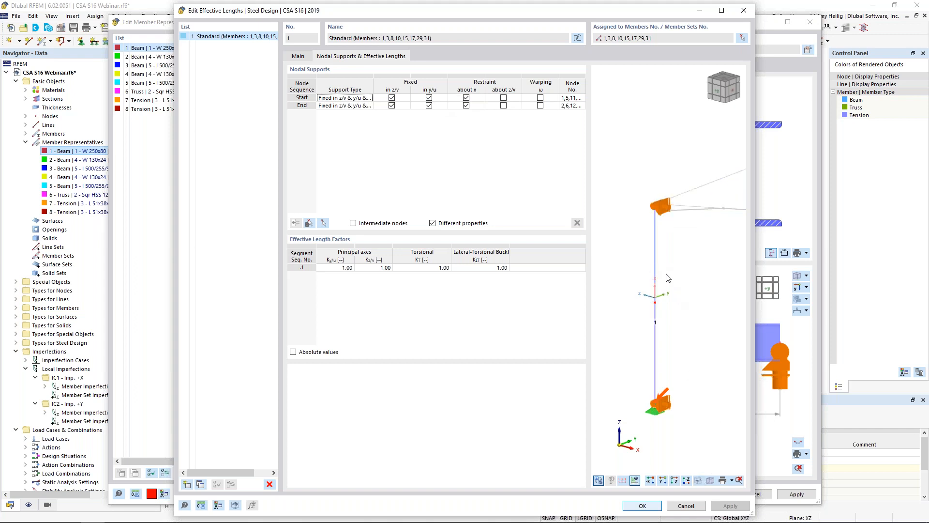
left_click(698, 481)
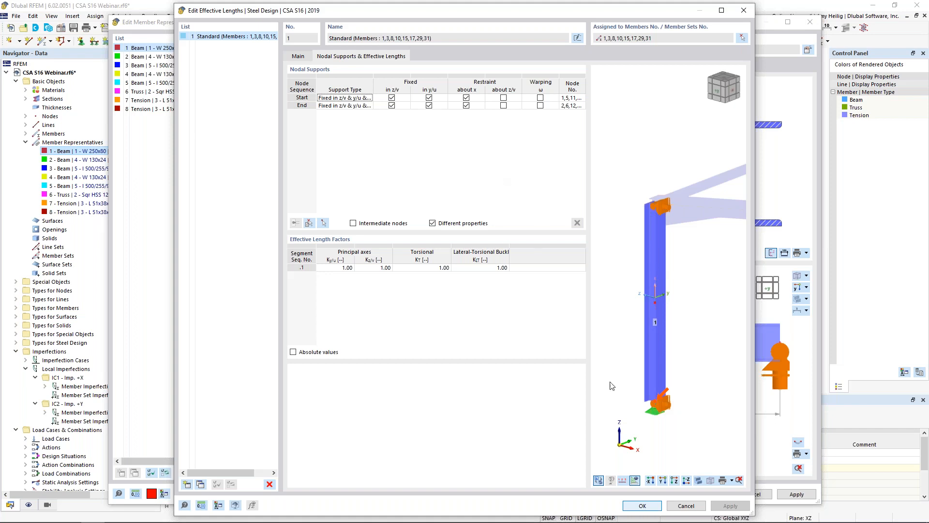
left_click(642, 505)
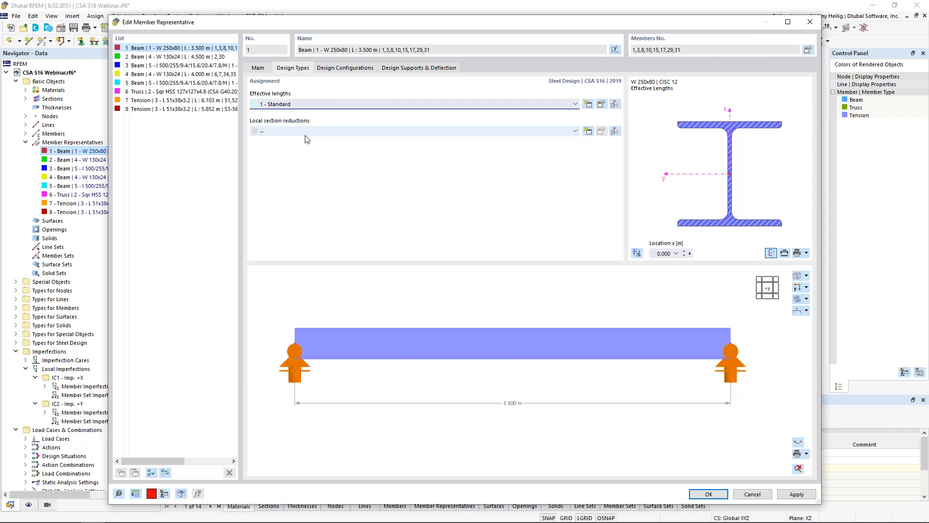
left_click(589, 132)
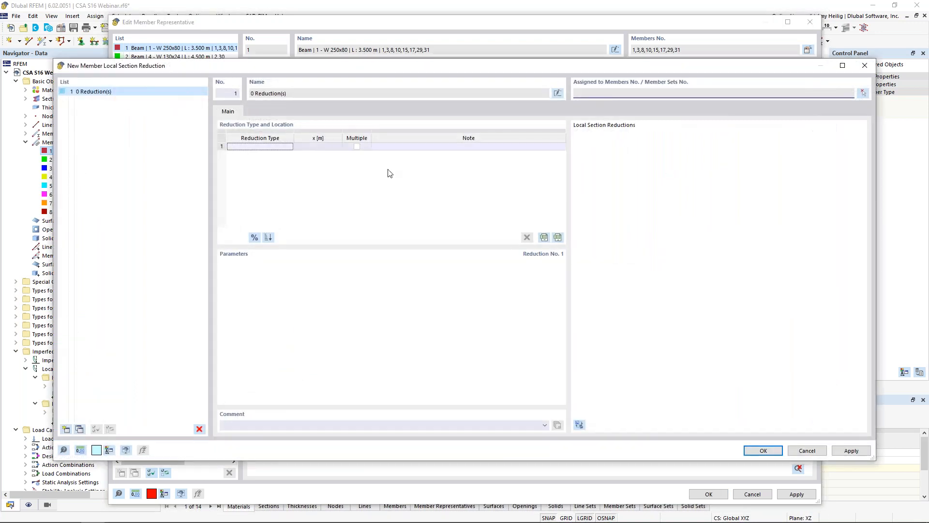
left_click(290, 146)
left_click(290, 147)
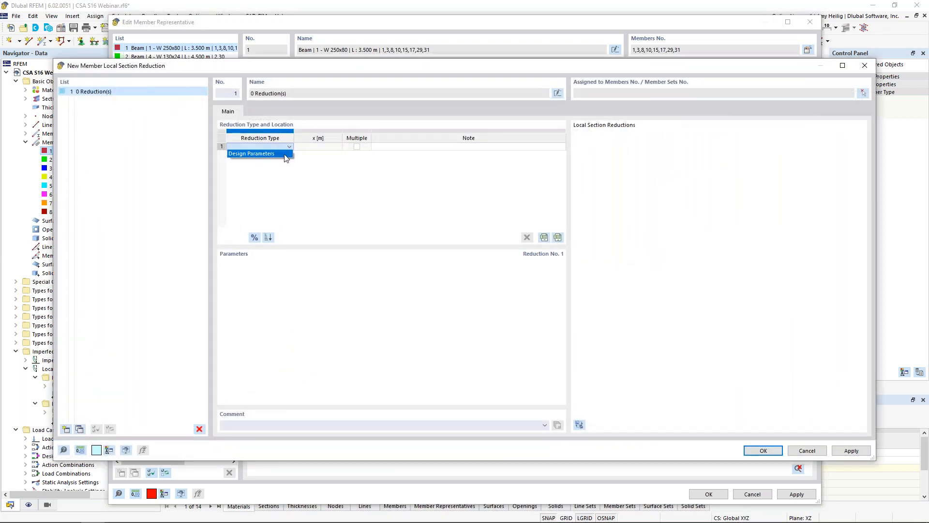
left_click(284, 154)
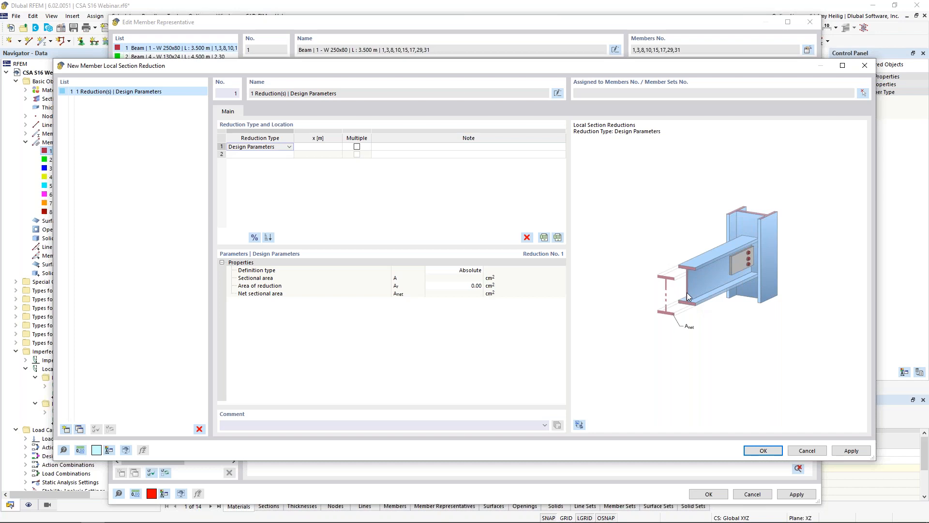
left_click(807, 450)
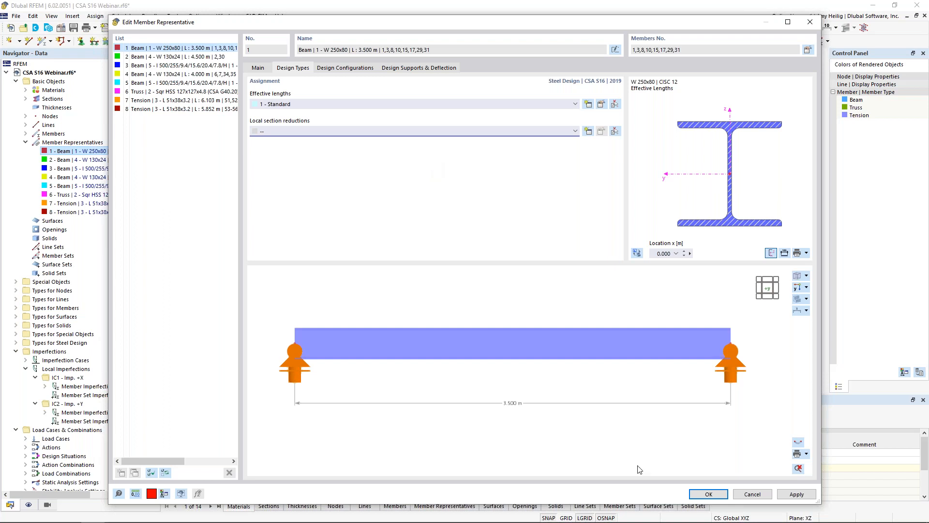
Confirm member representative 1 and activate the design properties for the members of member representative 3, the tapered end beams.
left_click(696, 496)
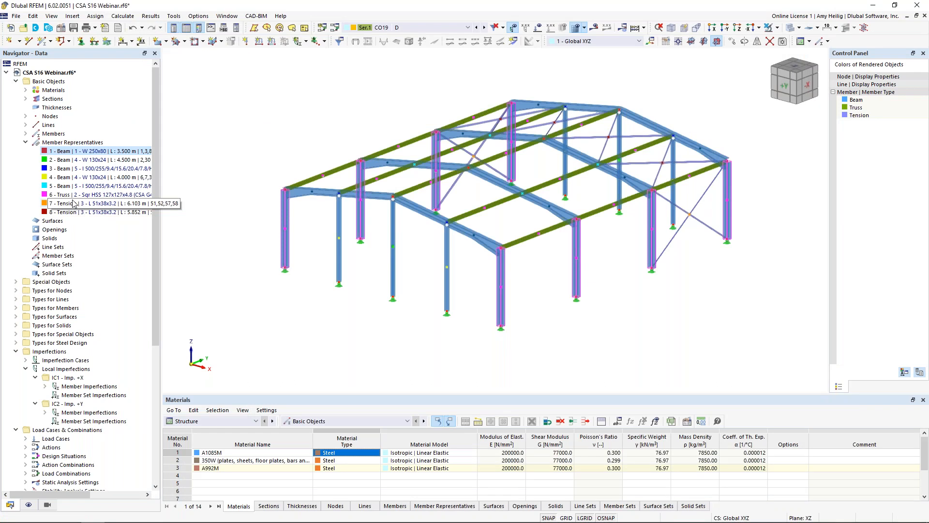
double_click(59, 170)
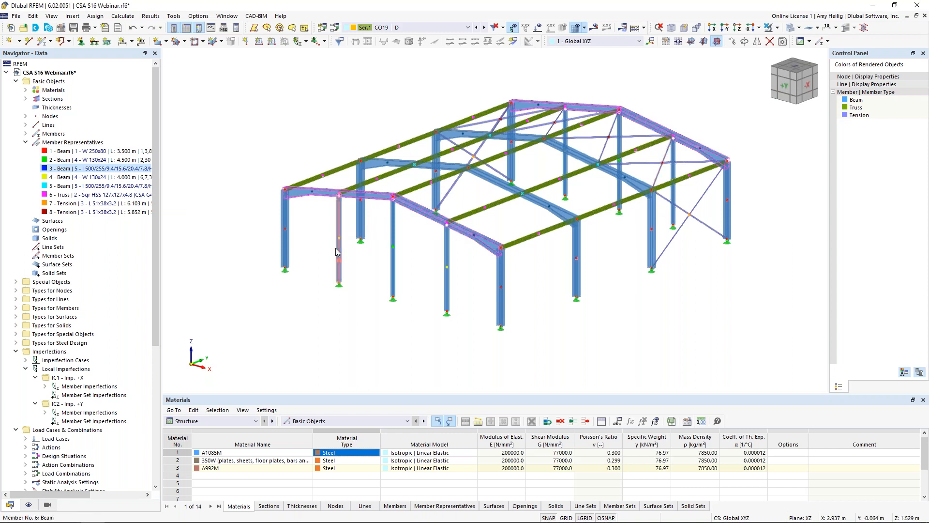
double_click(60, 169)
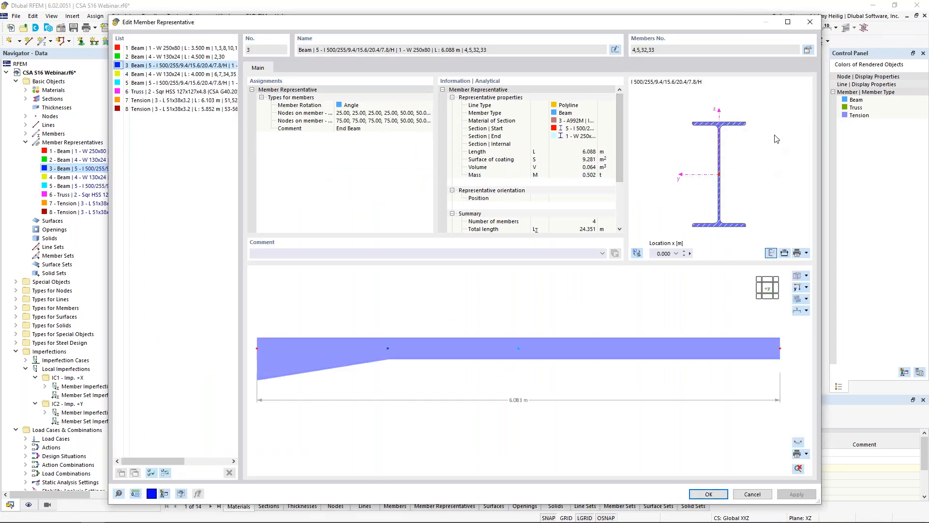
left_click(807, 51)
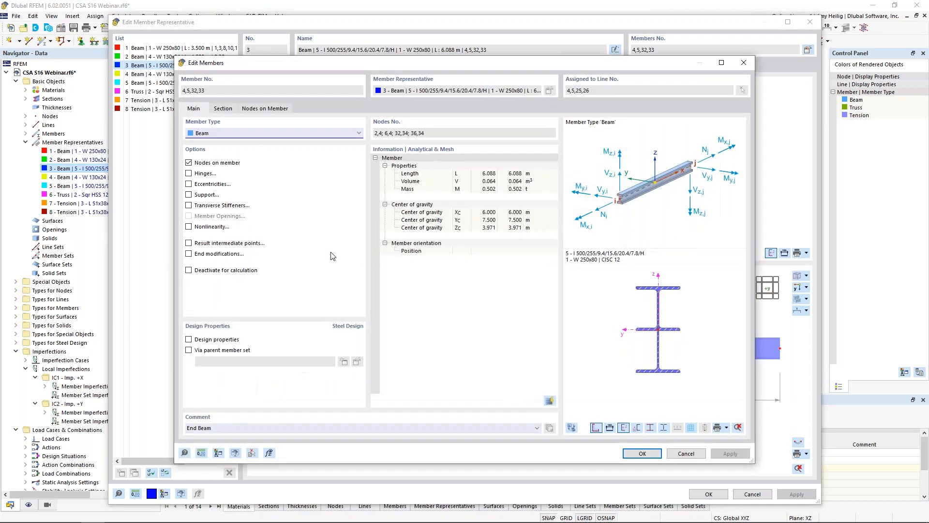
left_click(189, 340)
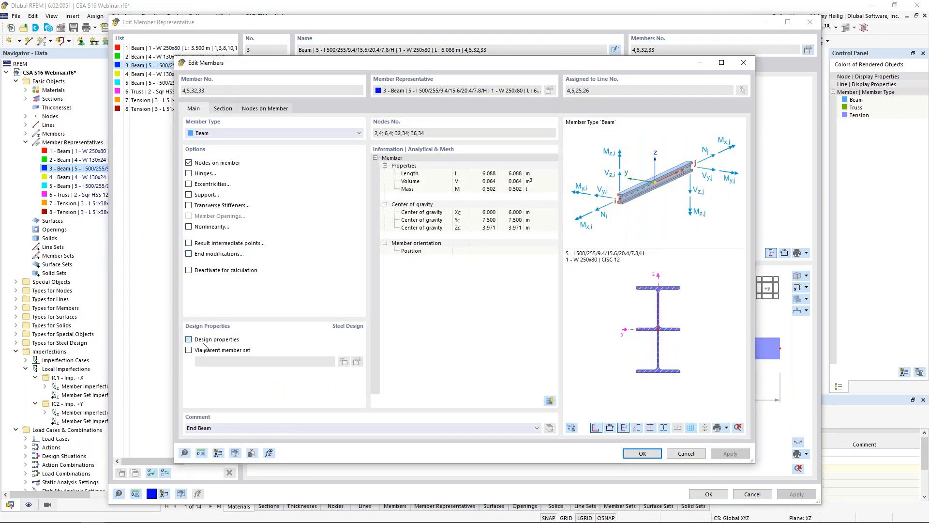
left_click(637, 457)
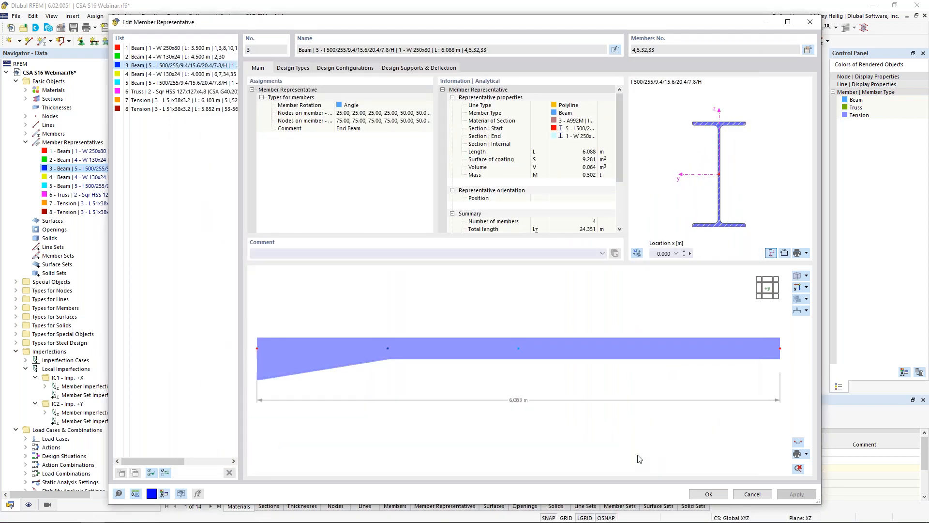
Create a new effective lengths type with the default settings and assign it to member representative 3.
left_click(293, 68)
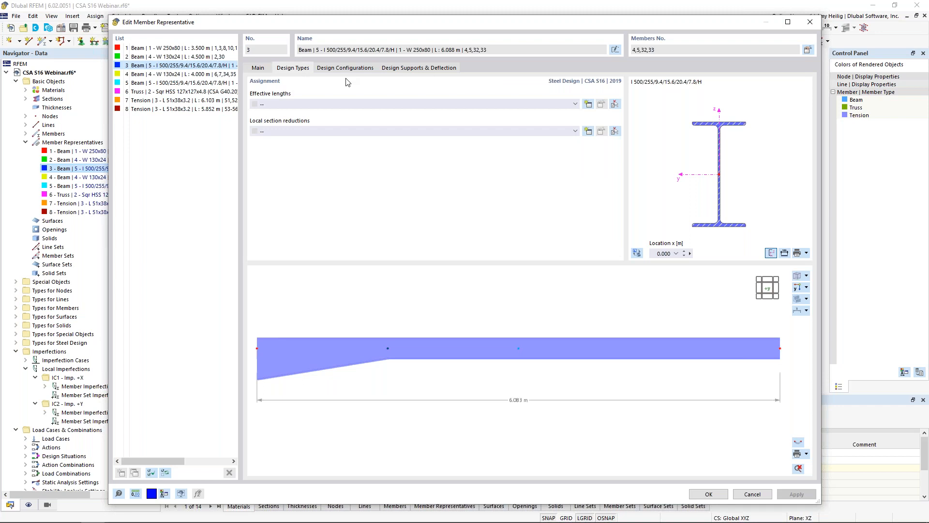
left_click(575, 105)
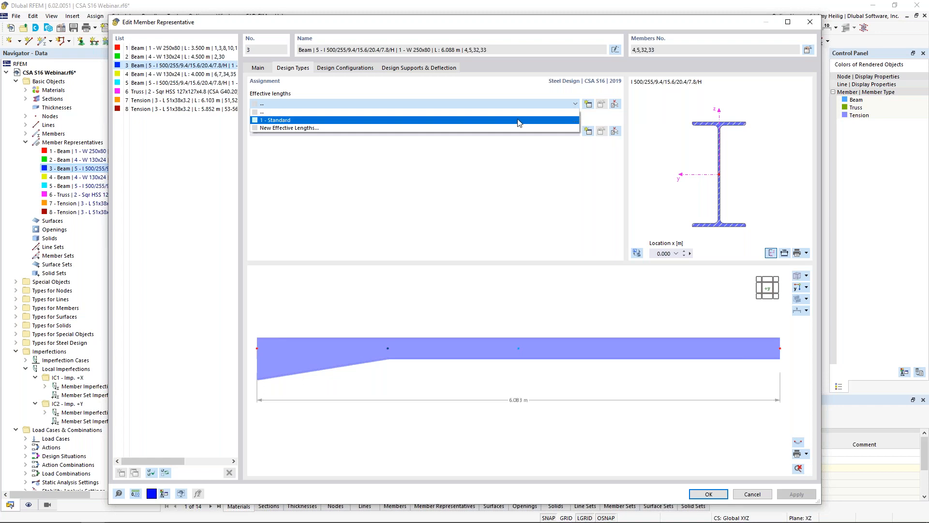
left_click(527, 169)
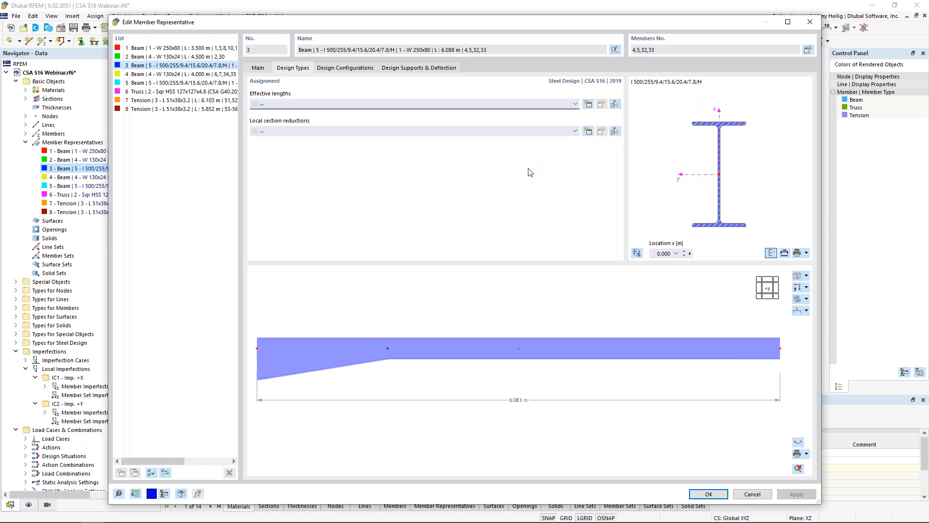
left_click(591, 105)
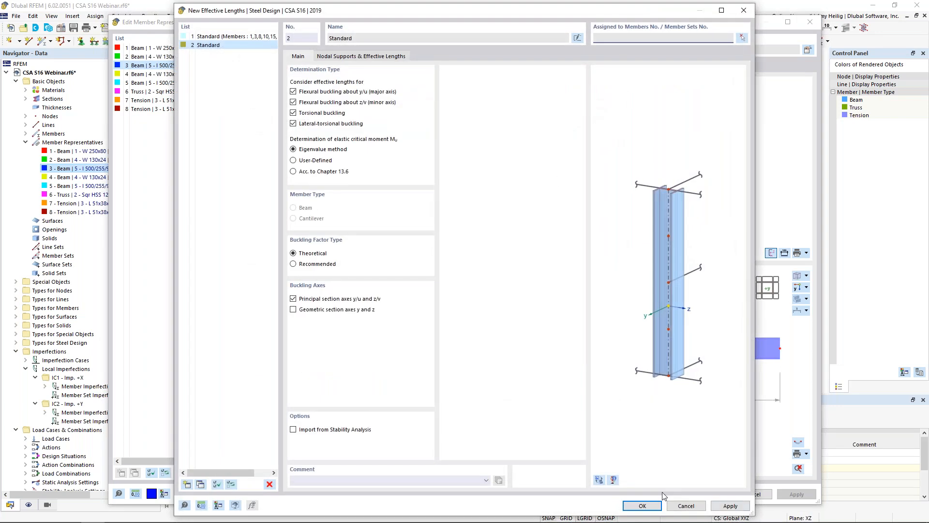
left_click(641, 506)
Enable intermediate nodes in the effective lengths of members 4,5,32,33 and add the beams' two intermediate nodes to the nodal supports.
left_click(601, 105)
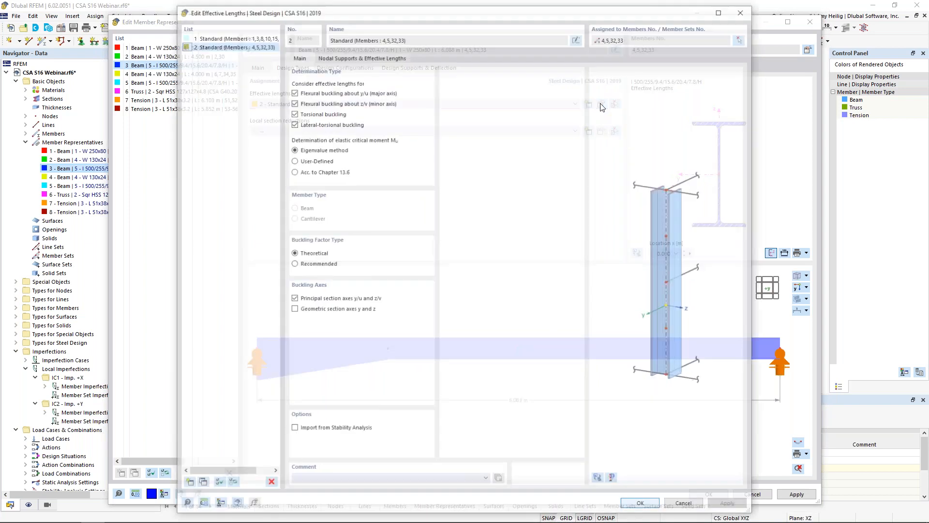
left_click(599, 480)
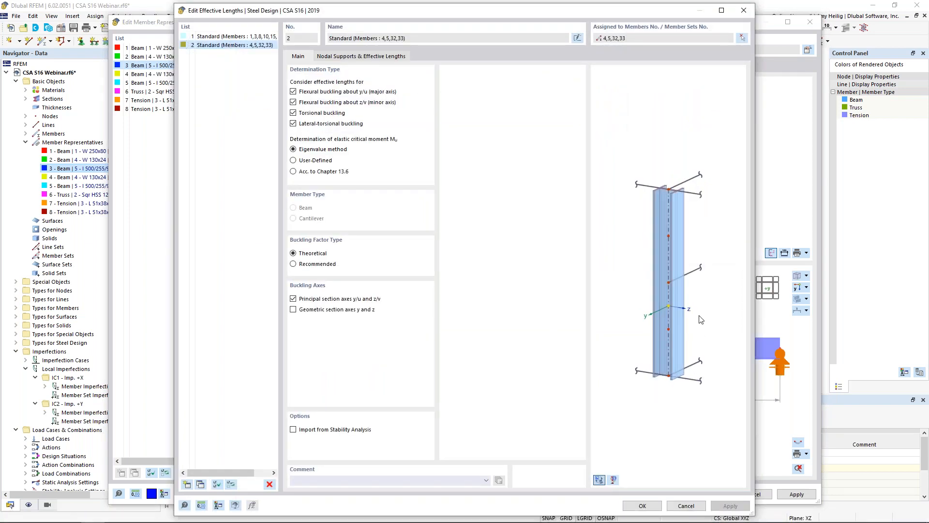
scroll(618, 290, "up", 5)
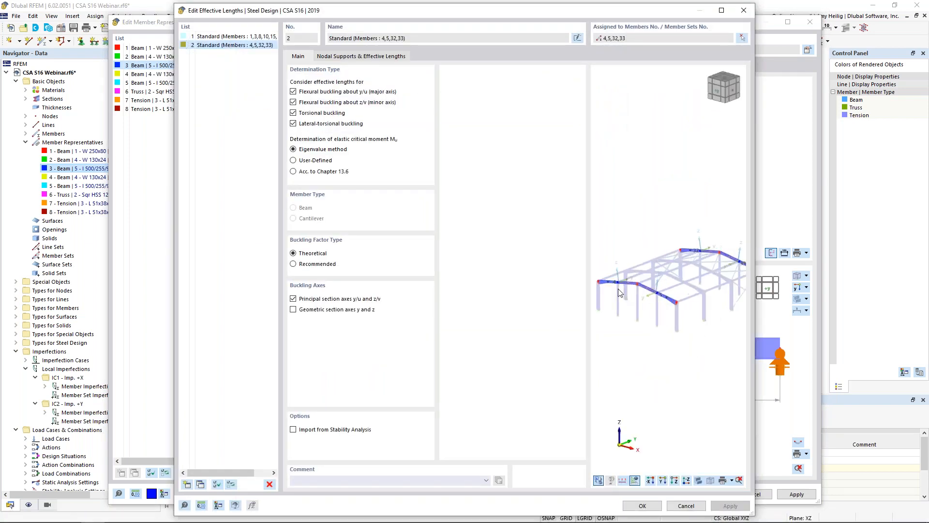
scroll(618, 289, "down", 1)
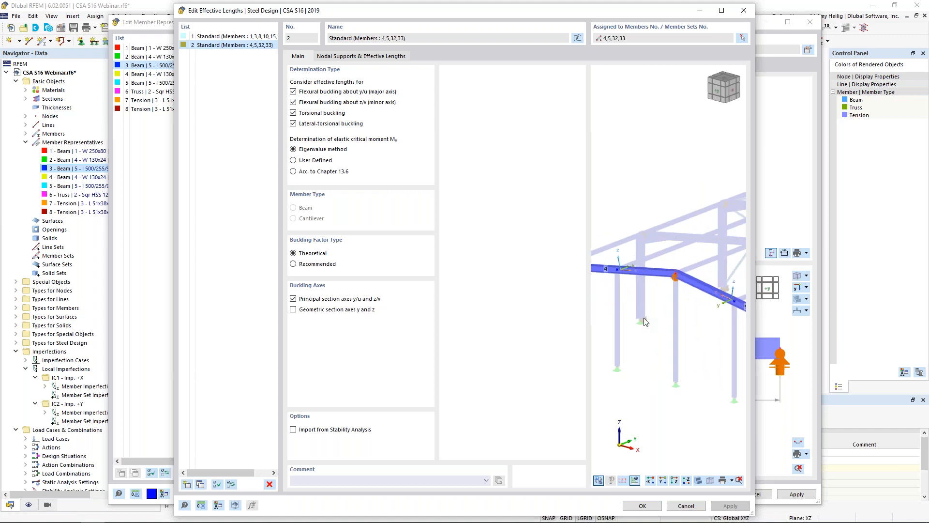
mouse_move(647, 315)
middle_mouse_down()
mouse_move(691, 314)
mouse_move(661, 312)
mouse_move(666, 317)
mouse_move(654, 302)
middle_mouse_up()
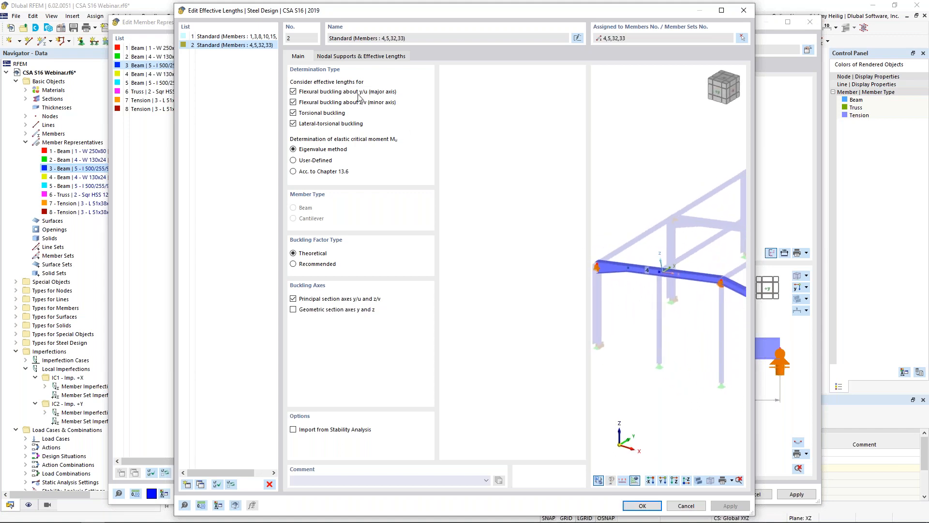
left_click(359, 57)
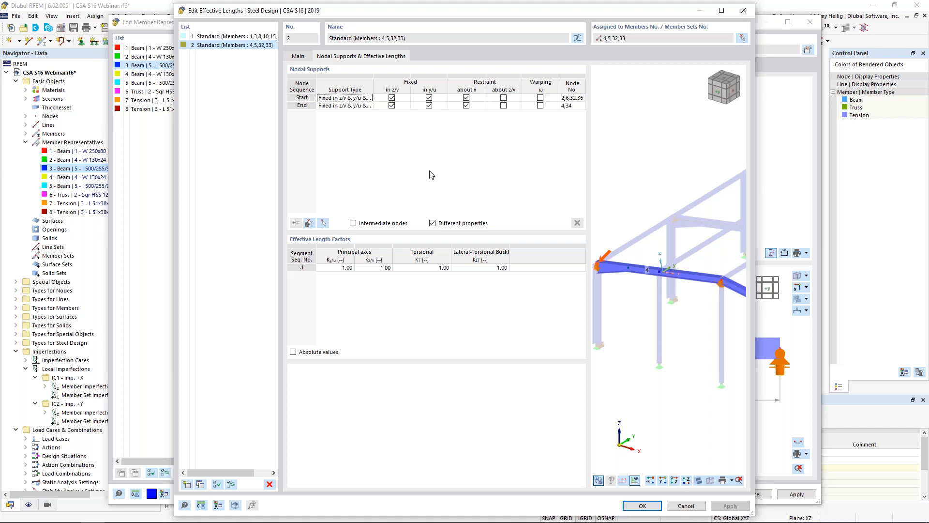
left_click(353, 223)
left_click(309, 224)
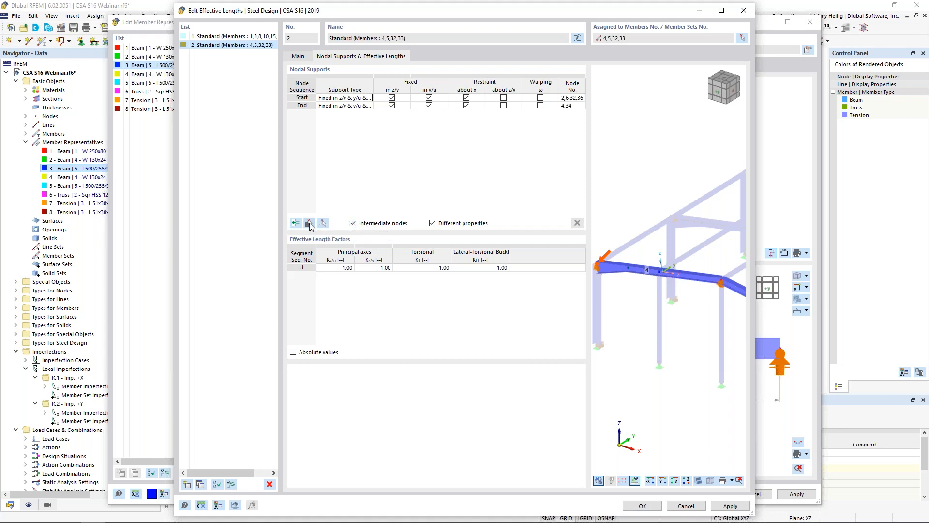
left_click(320, 192)
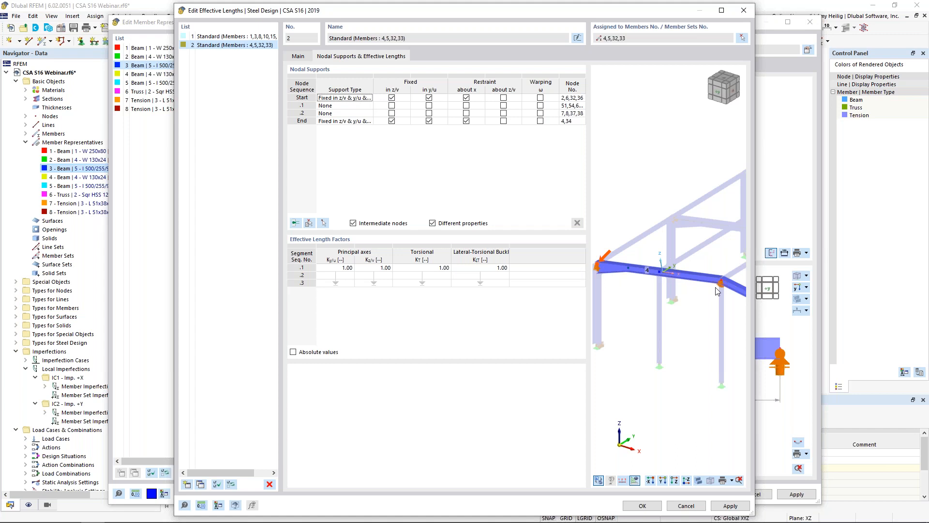
Fix the second intermediate node of members 4,5,32,33 in both z/v and y/u in the nodal supports.
middle_click_drag(621, 301, 665, 300)
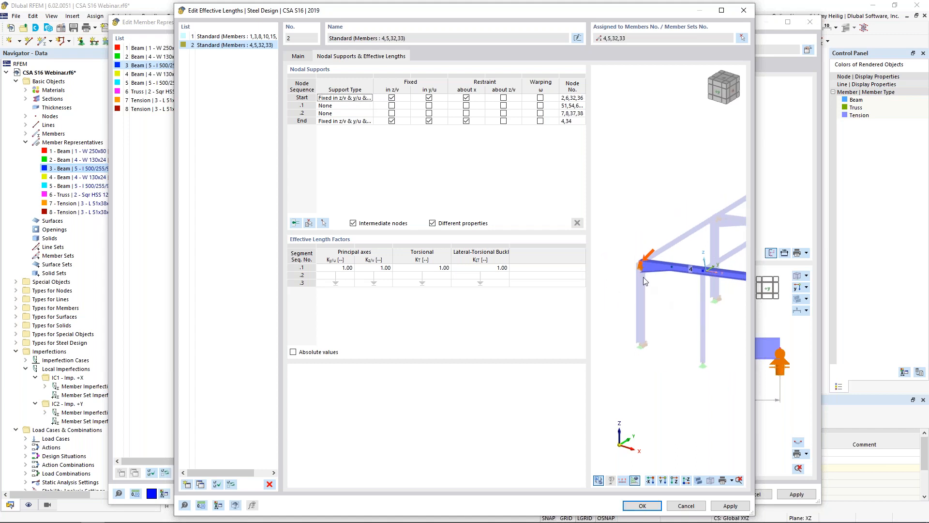
scroll(644, 281, "up", 4)
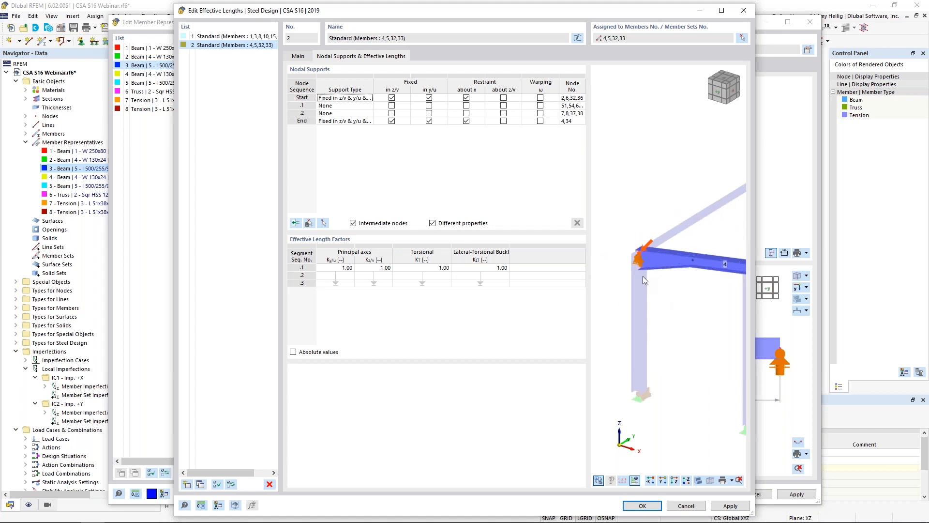
left_click(441, 100)
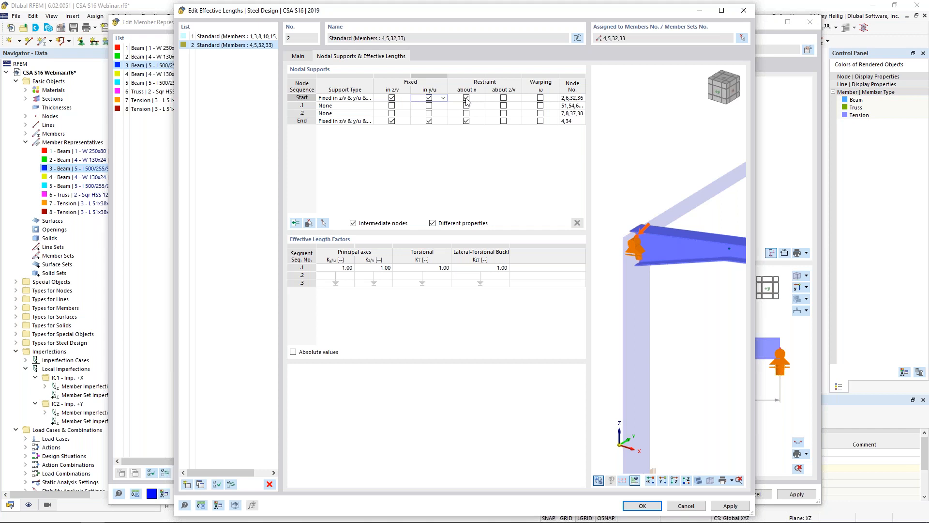
left_click(417, 106)
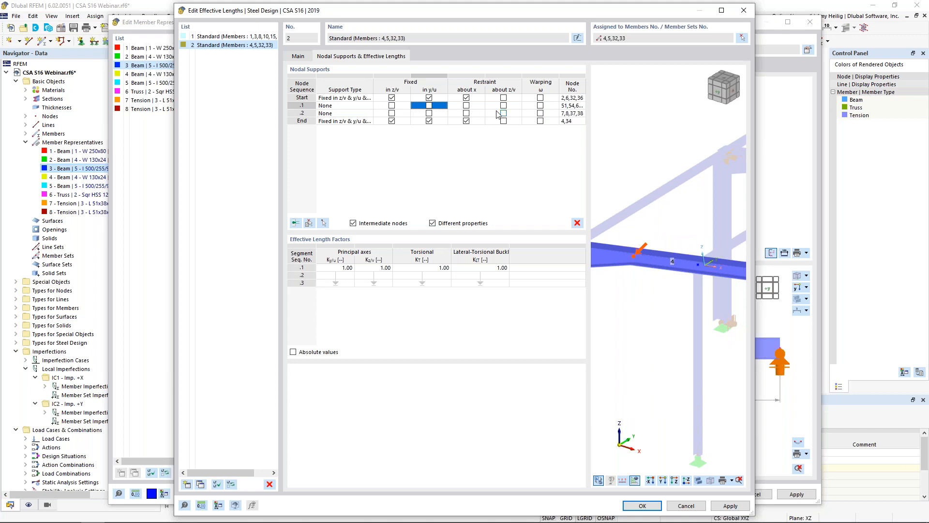
left_click(429, 114)
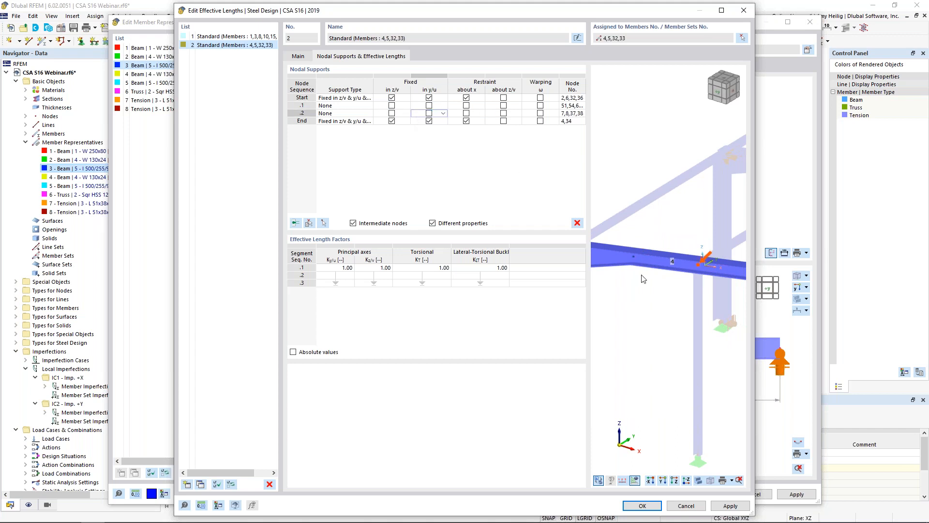
middle_click_drag(694, 295, 610, 191)
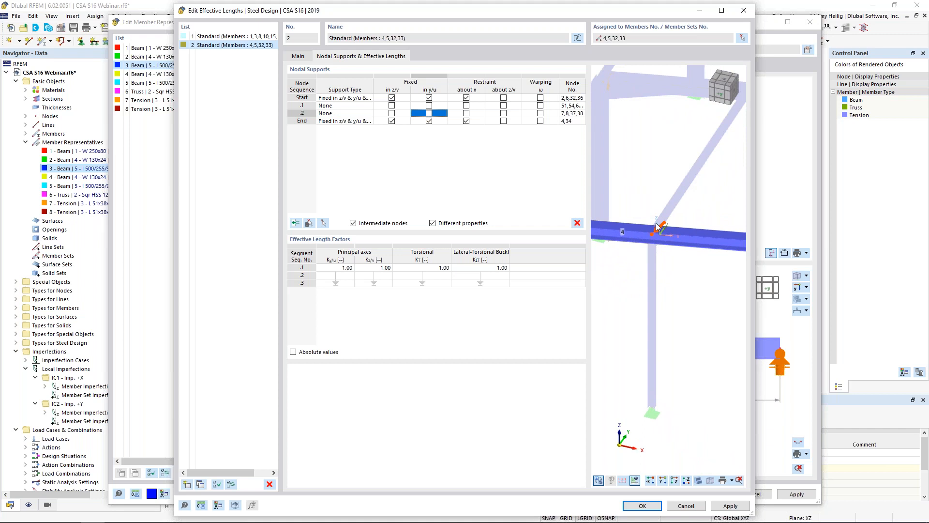
left_click(392, 114)
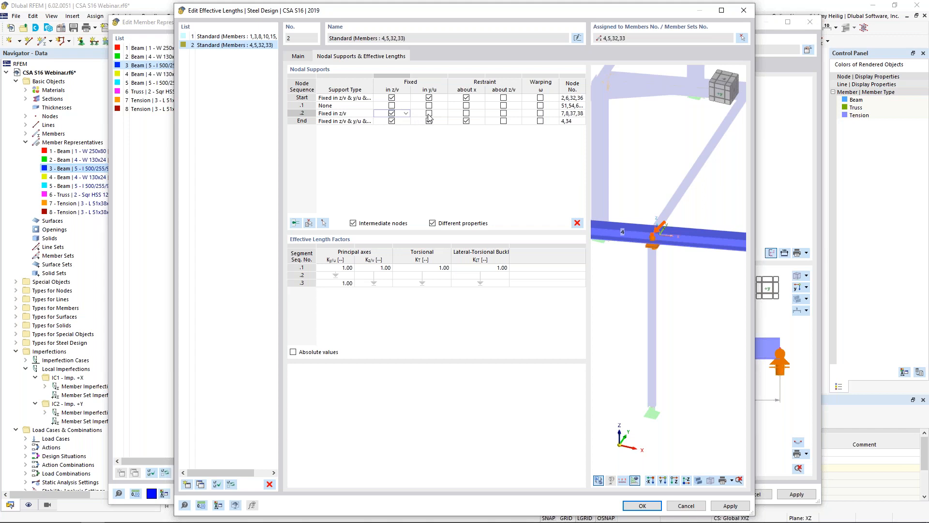
left_click(428, 115)
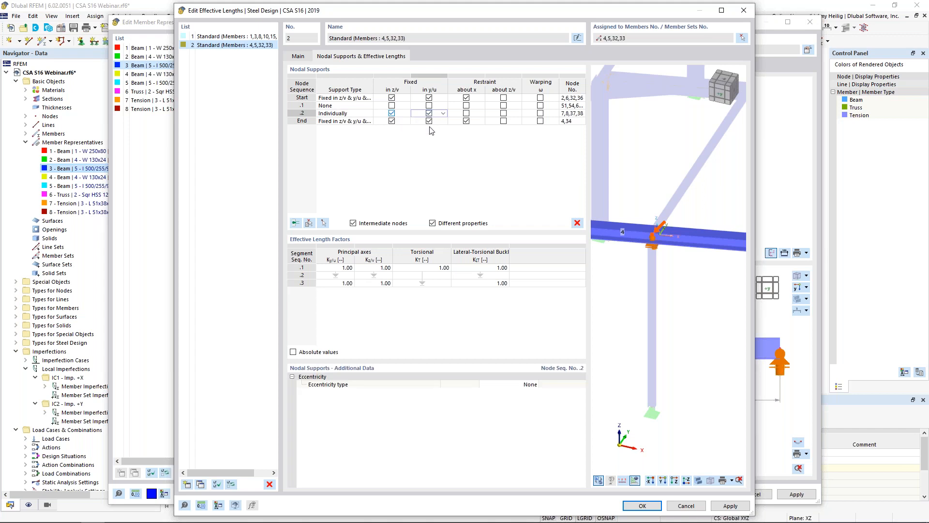
Remove the restraint about x from the end node support of members 4,5,32,33.
middle_click_drag(704, 287, 646, 280)
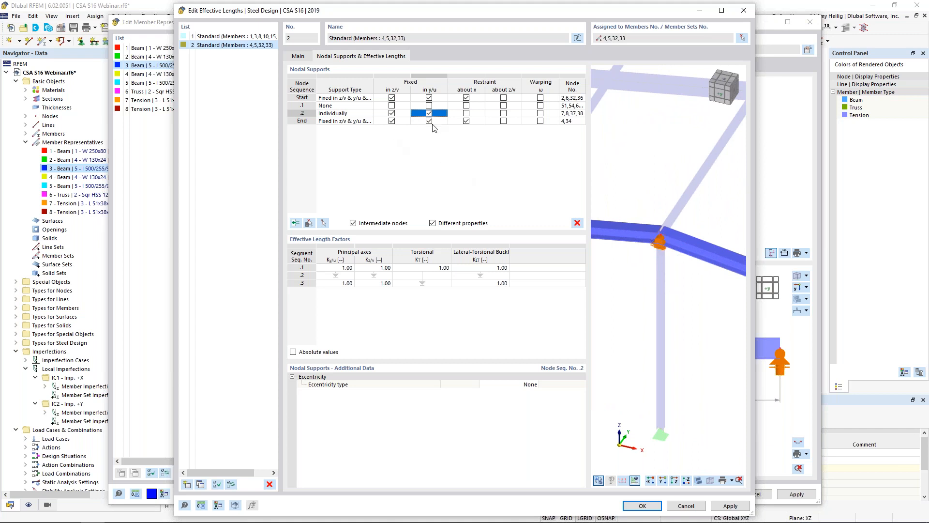
left_click(465, 122)
left_click(466, 122)
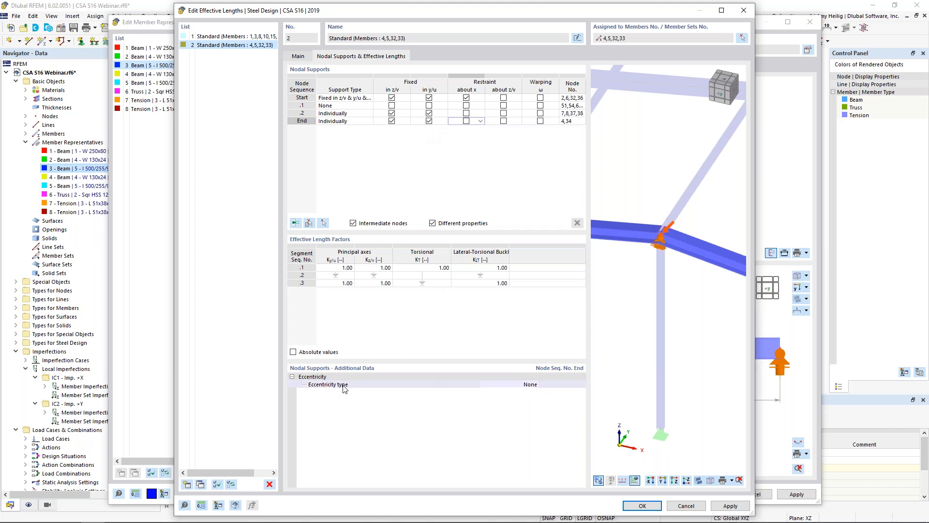
Check the eccentricity type options for the end support, keep None, and confirm the effective lengths and member representative 3.
left_click(516, 387)
left_click(534, 385)
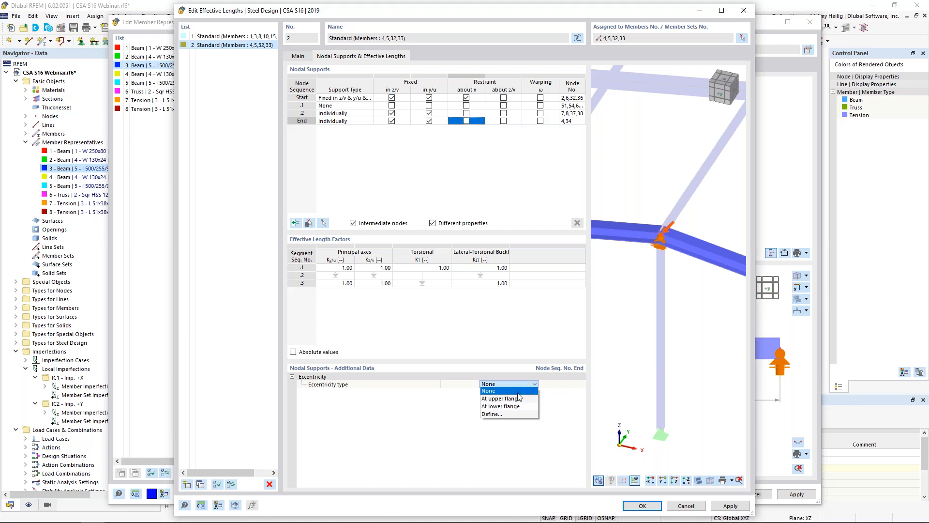
left_click(552, 401)
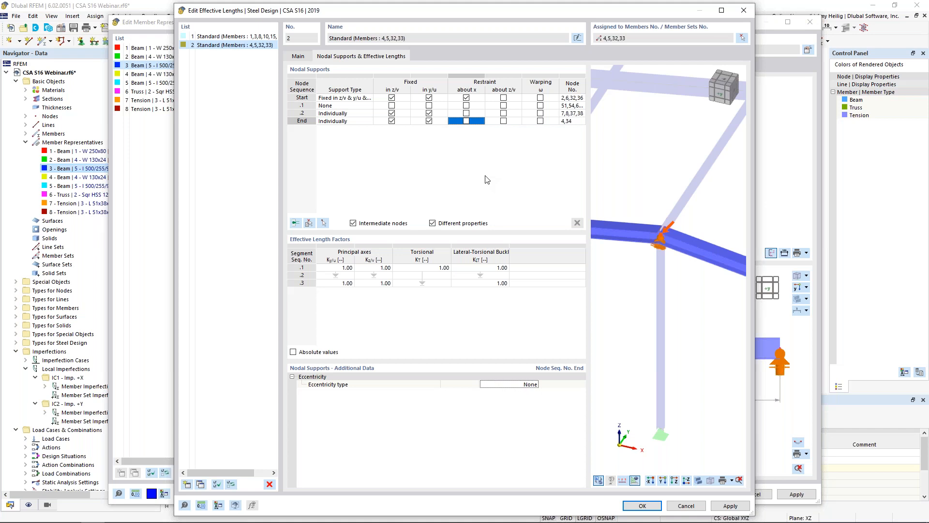
left_click(635, 507)
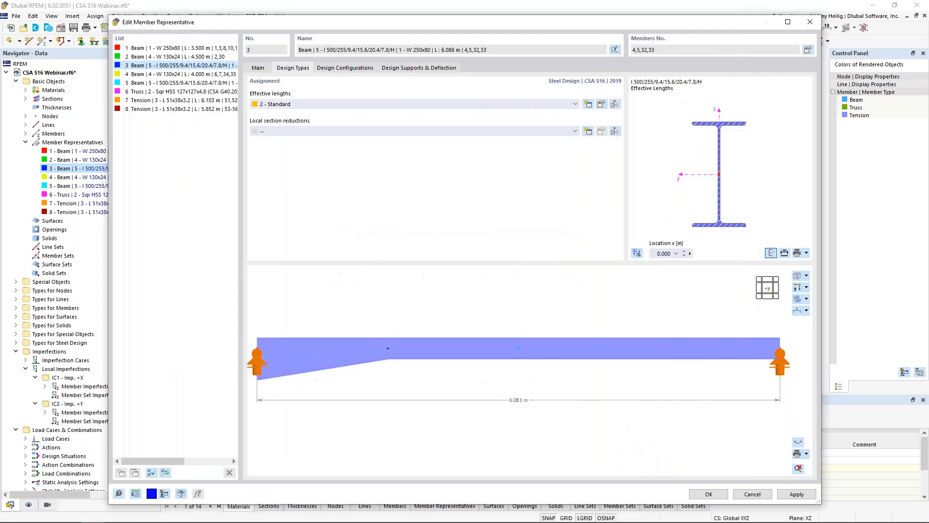
left_click(708, 494)
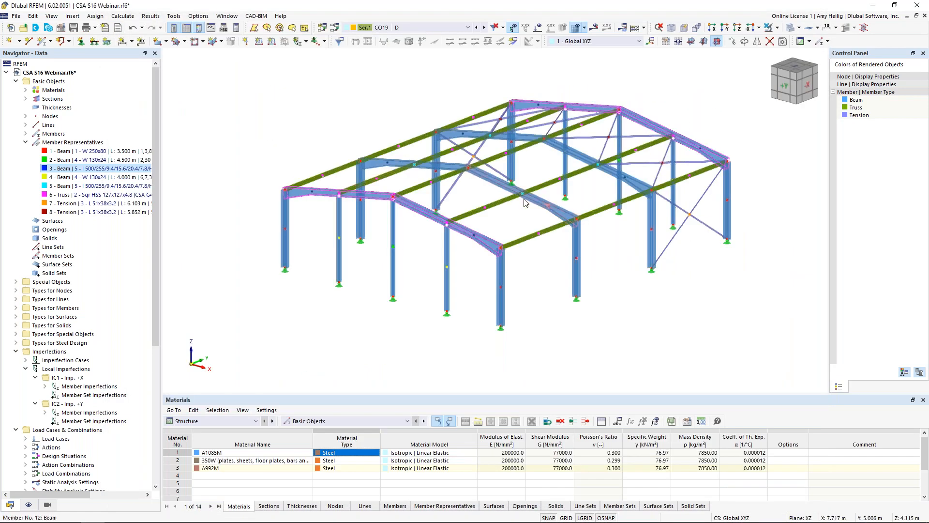
Activate the design properties for members 11,12,18,19 of member representative 5, the tapered interior beams.
left_click(59, 187)
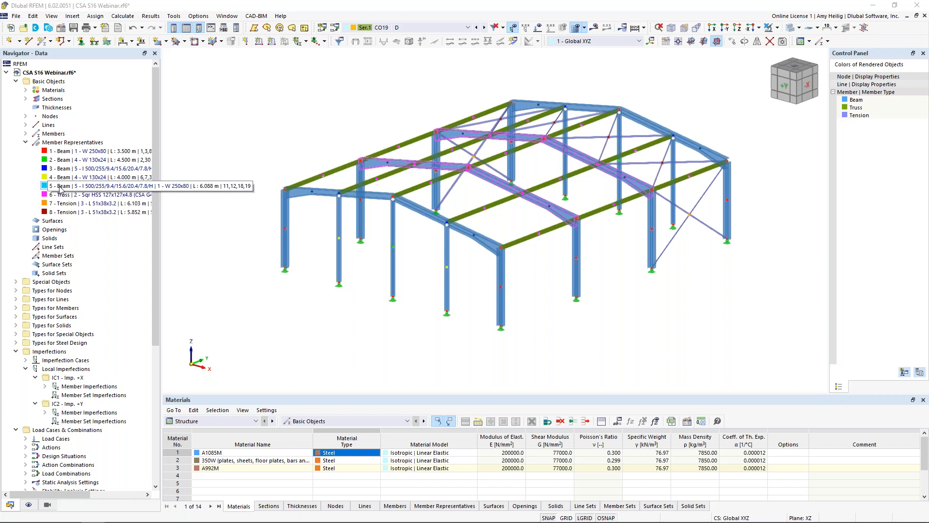
double_click(59, 187)
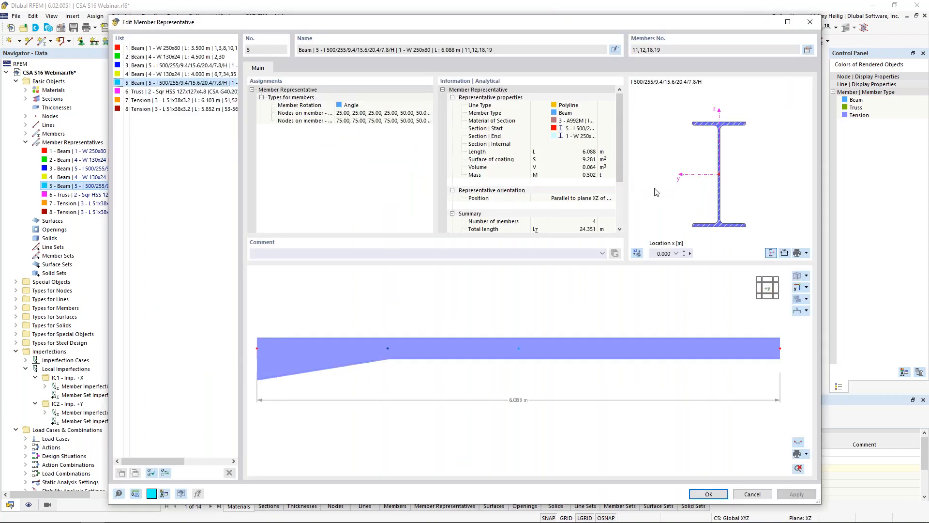
left_click(807, 49)
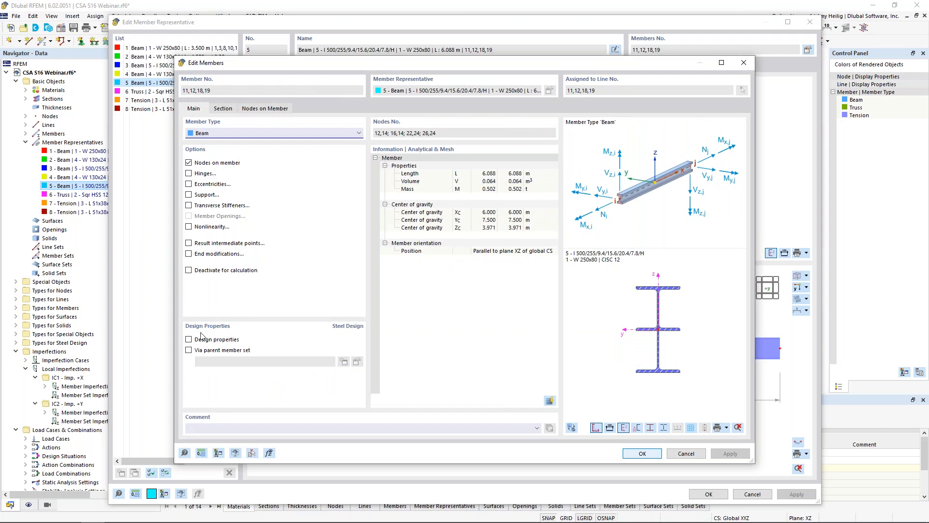
left_click(189, 340)
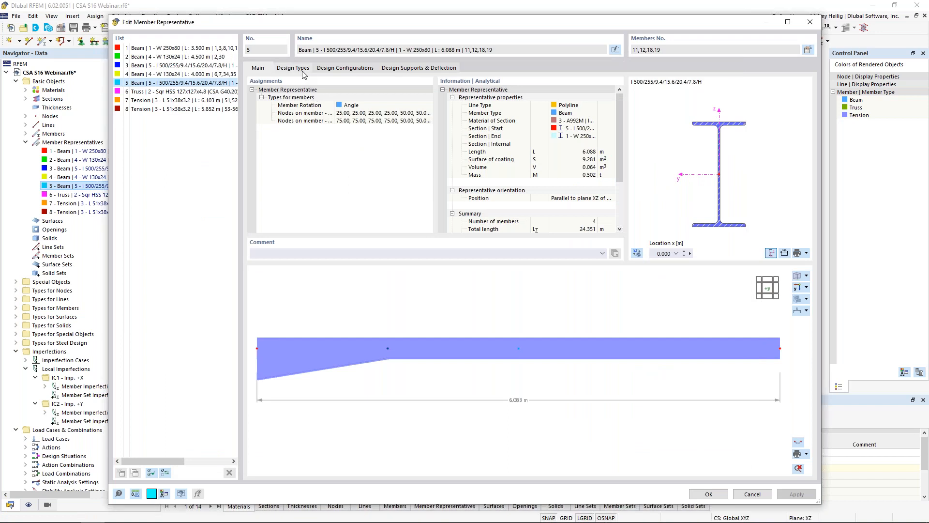
Create a third effective lengths type with the default settings and assign it to member representative 5.
left_click(297, 68)
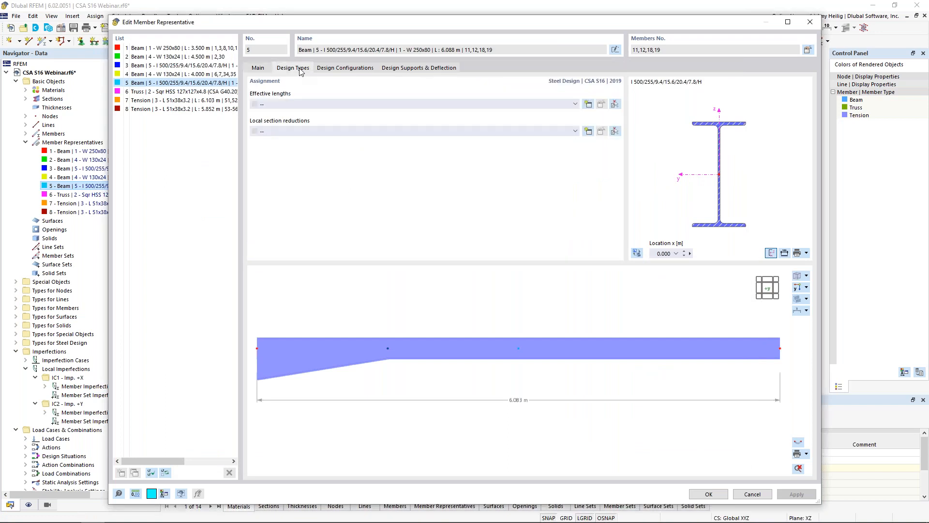
left_click(589, 104)
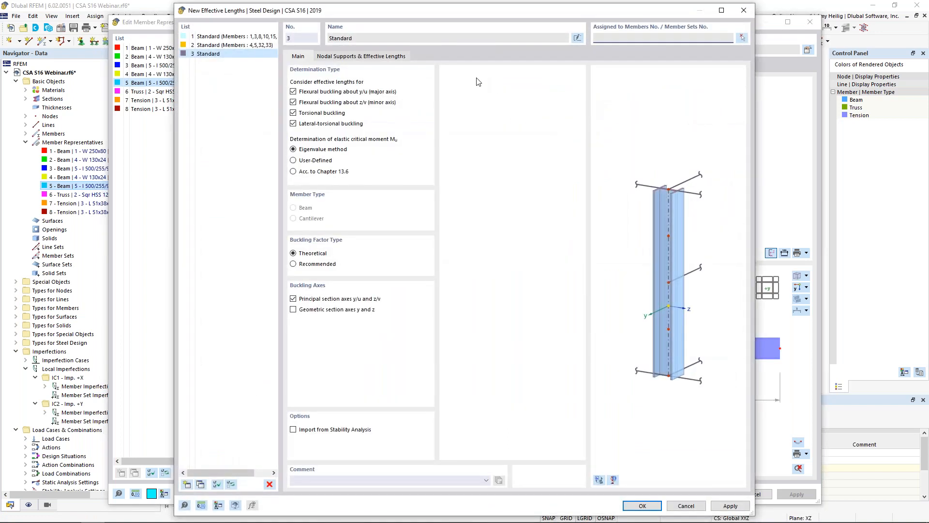
left_click(643, 506)
Enable intermediate nodes in the effective lengths of members 11,12,18,19 and add the beams' two intermediate nodes to the nodal supports.
left_click(602, 105)
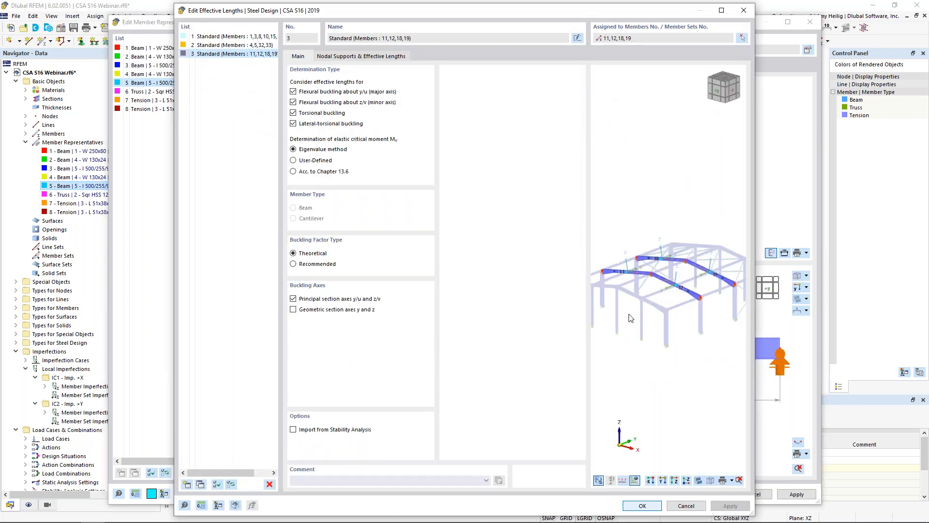
scroll(617, 272, "up", 5)
middle_click_drag(620, 285, 686, 279, "ctrl")
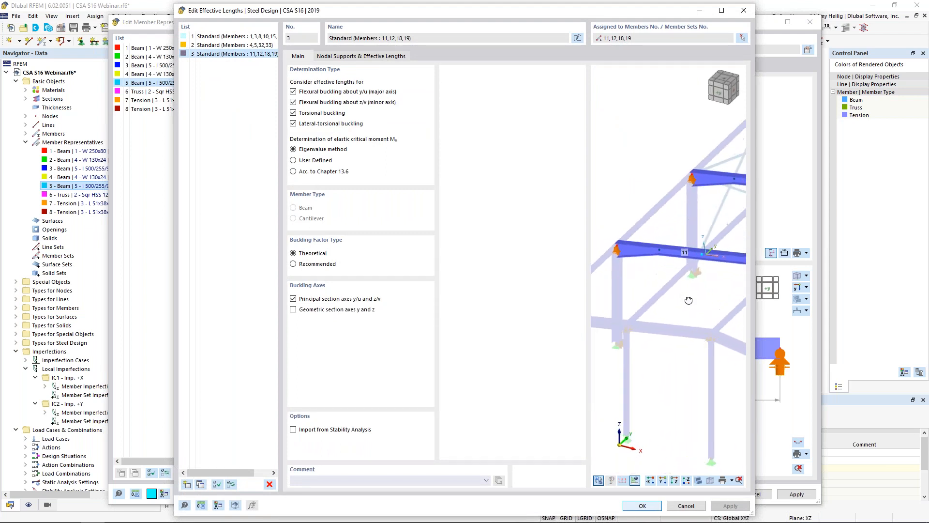
left_click(337, 56)
left_click(353, 223)
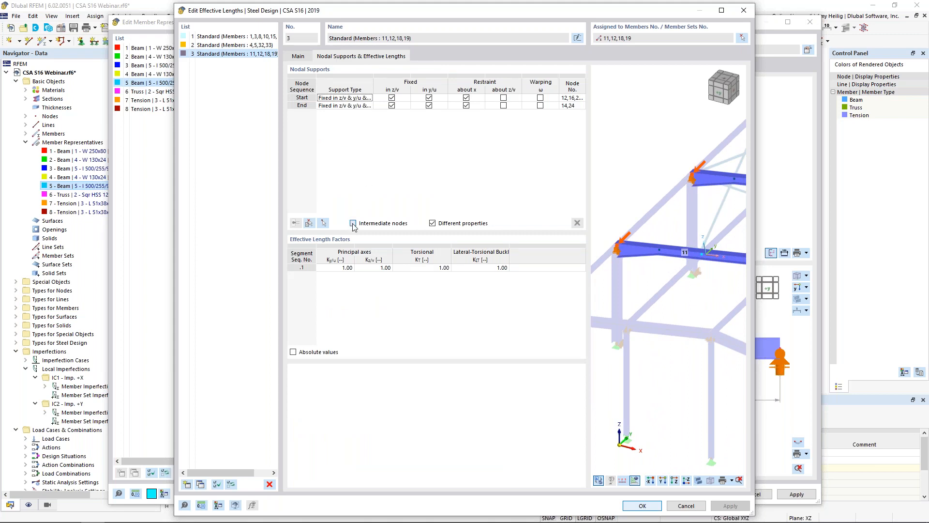
left_click(309, 223)
left_click(387, 162)
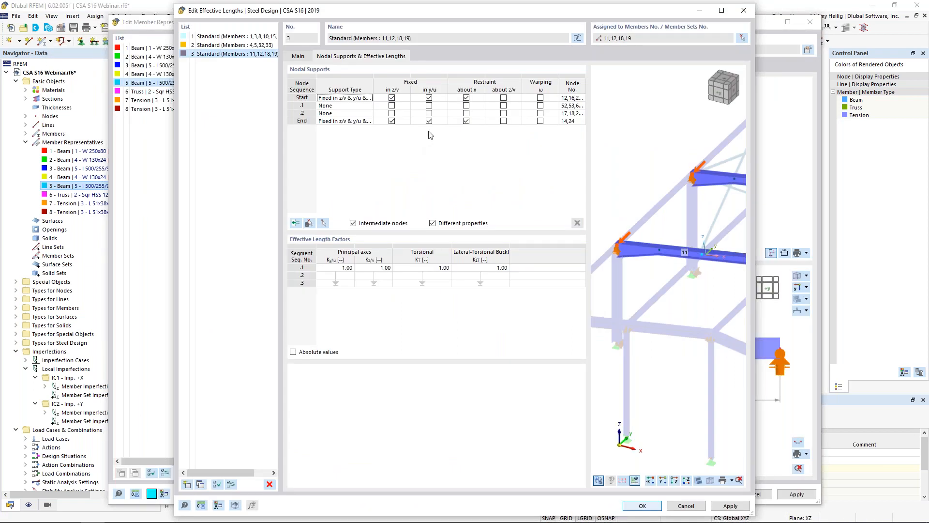
Fix the second intermediate node of members 11,12,18,19 in y/u only.
left_click(405, 99)
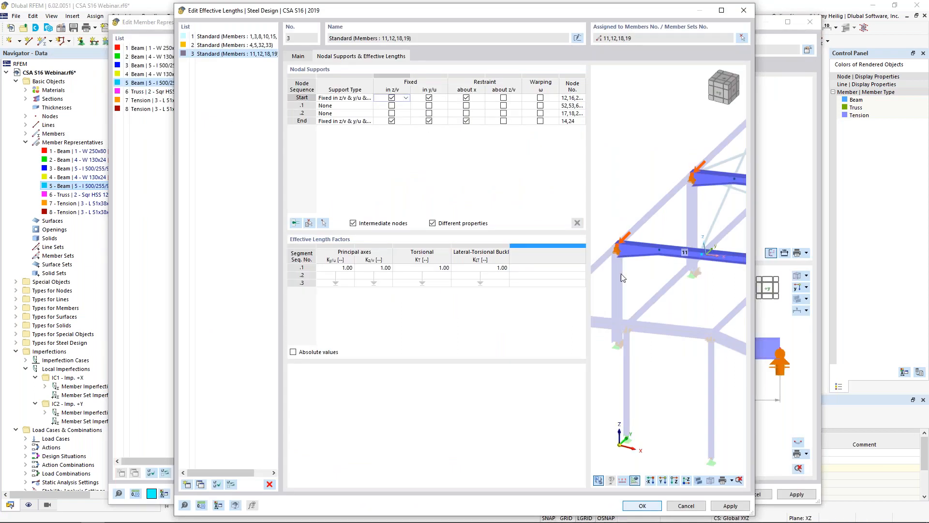
scroll(627, 266, "up", 2)
scroll(624, 263, "up", 1)
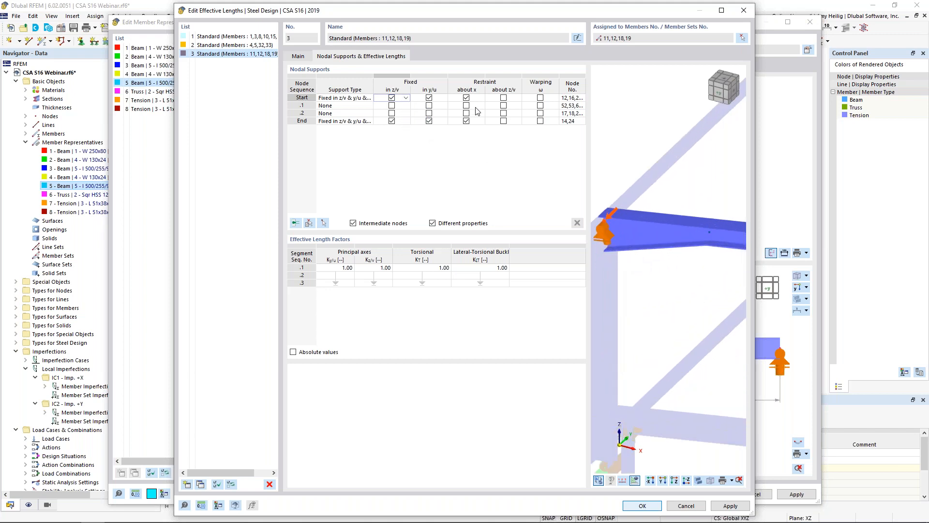
scroll(663, 270, "down", 1)
middle_click_drag(667, 273, 616, 258)
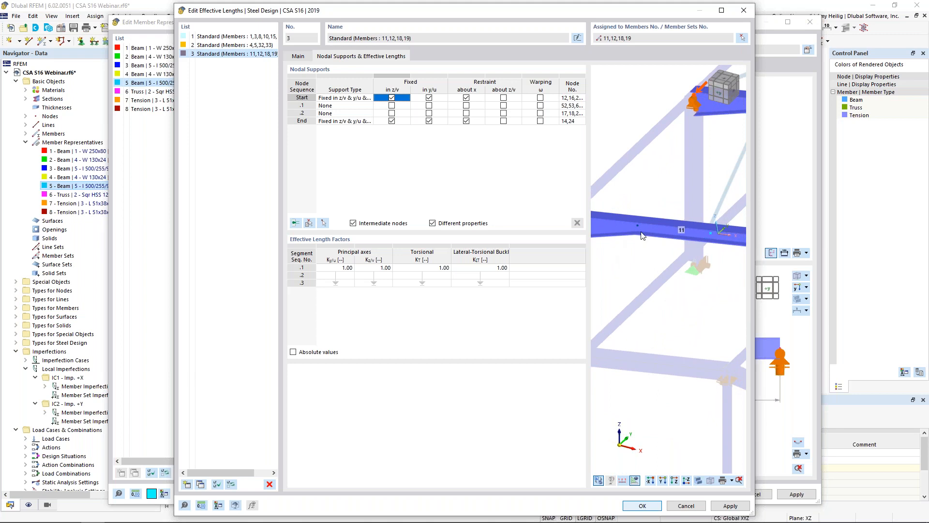
middle_click_drag(696, 273, 661, 259)
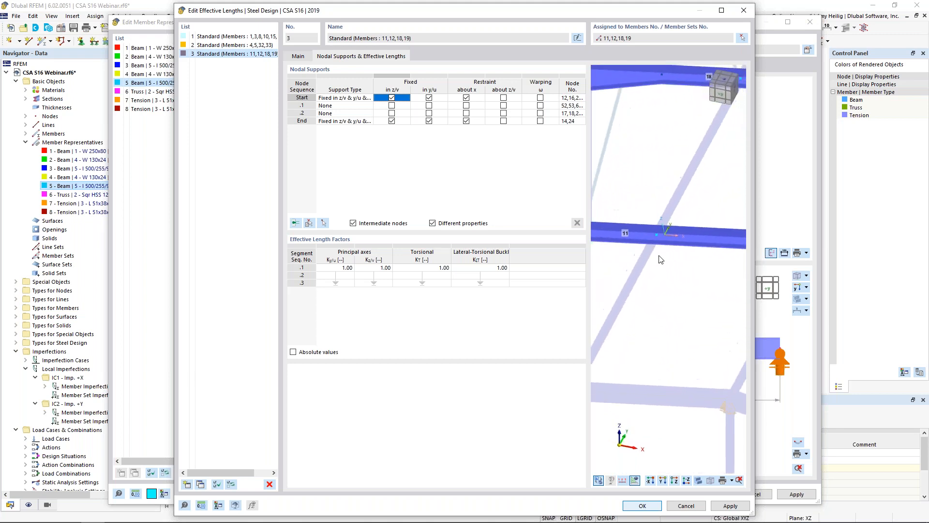
left_click(419, 114)
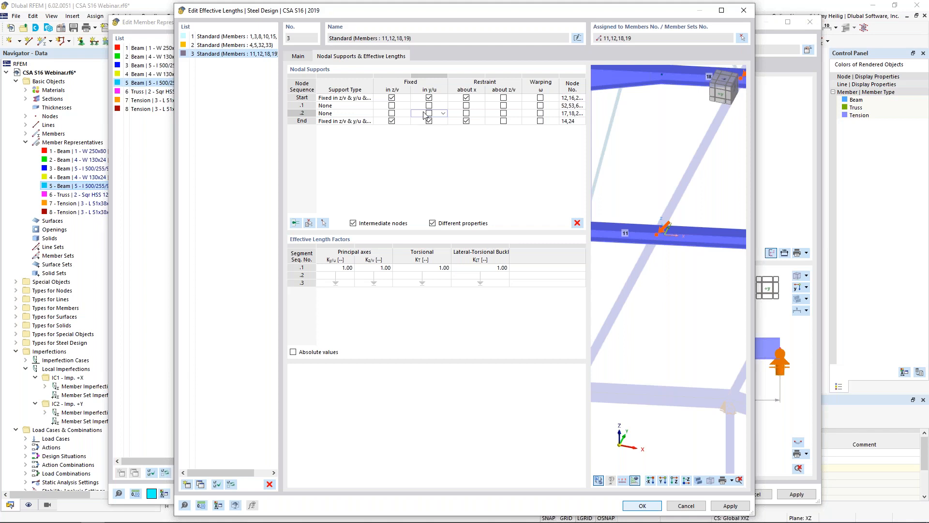
left_click(429, 113)
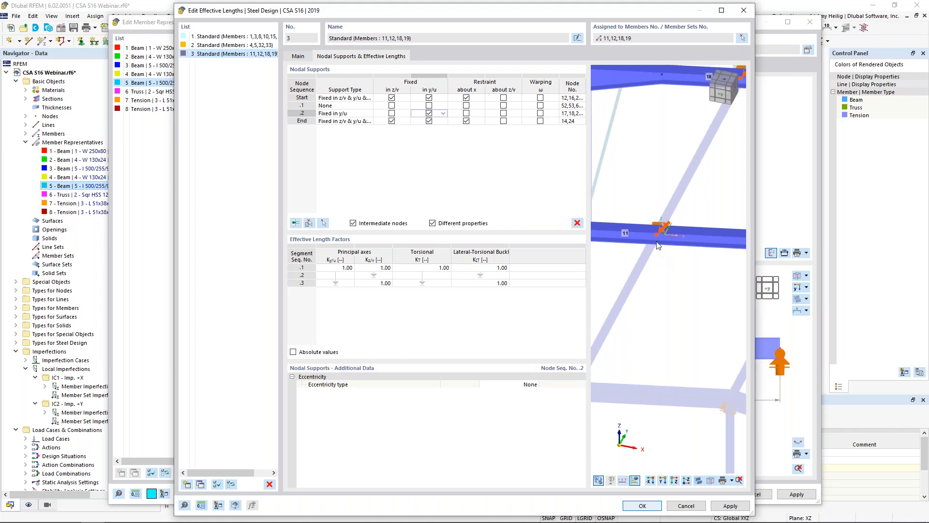
Release the end node of members 11,12,18,19 in z/v and about x, keeping it fixed in y/u, and confirm the effective lengths.
middle_click_drag(702, 293, 612, 267)
middle_click_drag(691, 269, 645, 276)
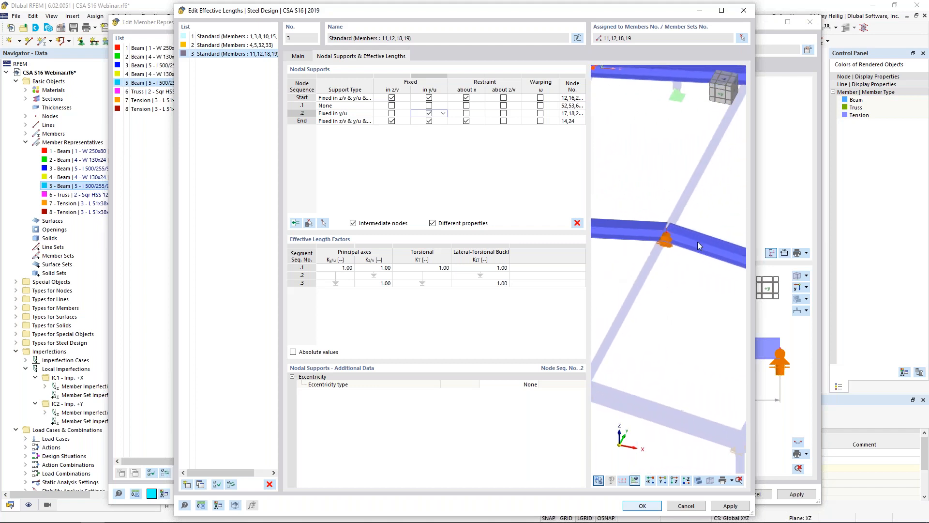
left_click(392, 121)
left_click(466, 121)
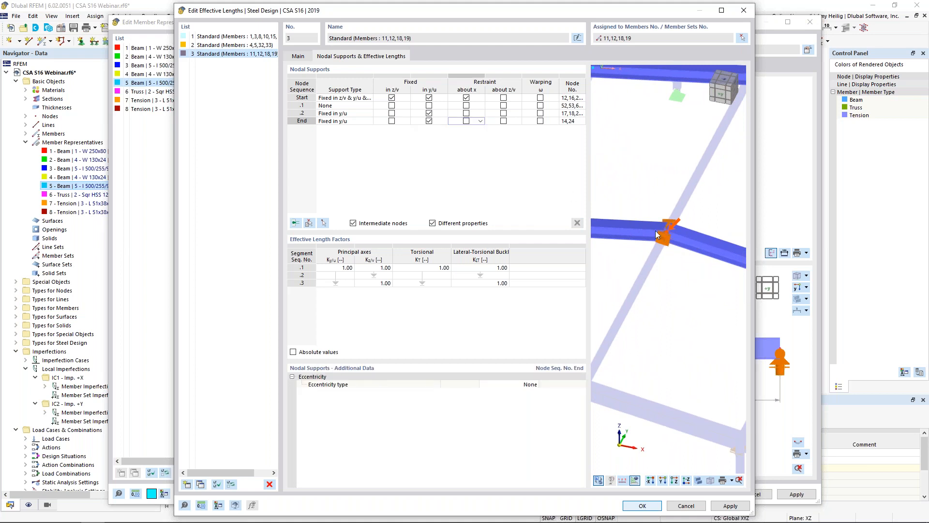
left_click(652, 508)
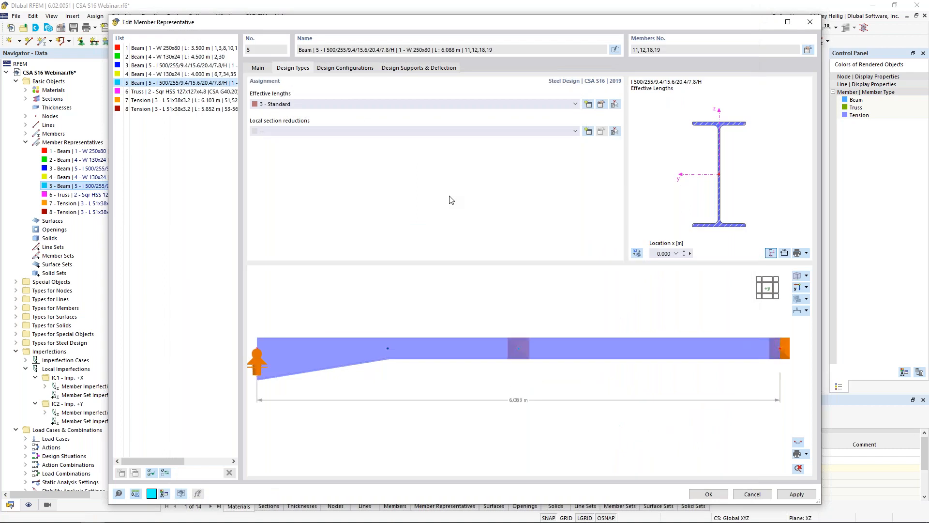
Review the default ultimate configuration assigned to member representative 5, including its general design parameters and stability settings.
left_click(364, 73)
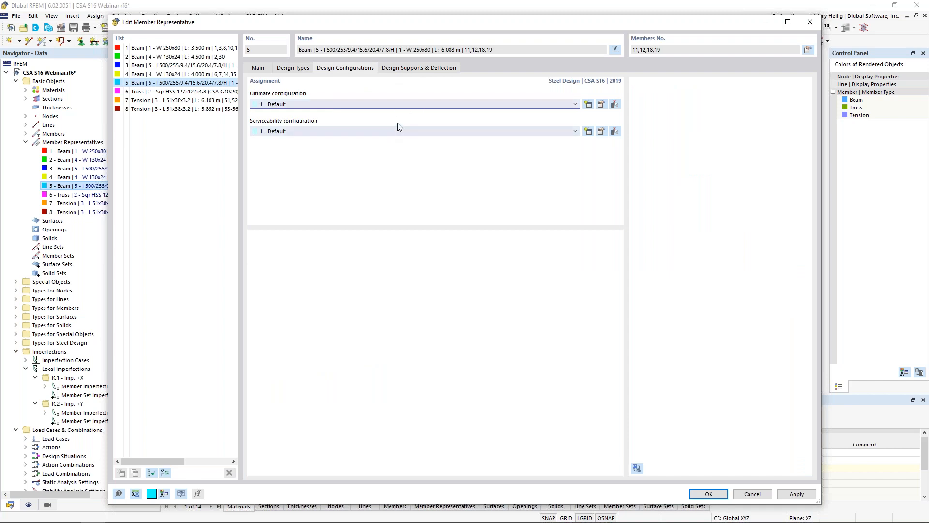
left_click(602, 105)
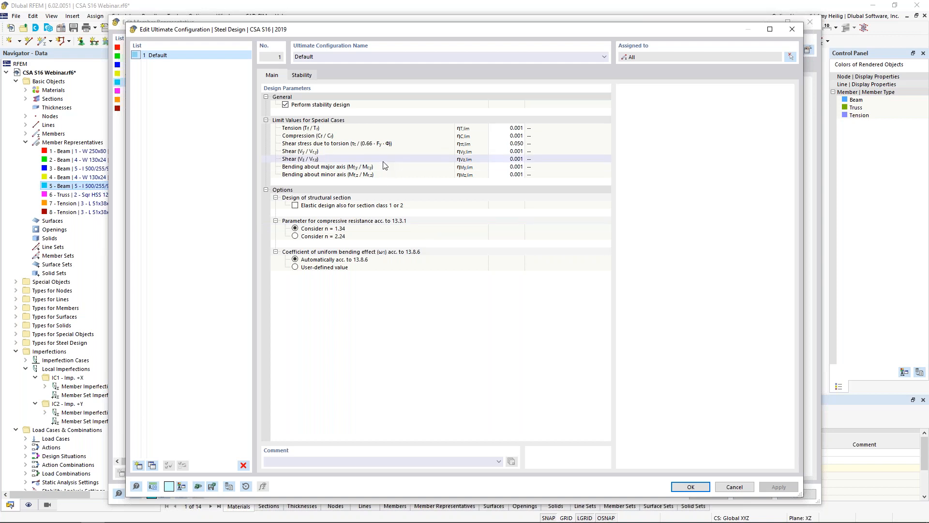
left_click(303, 76)
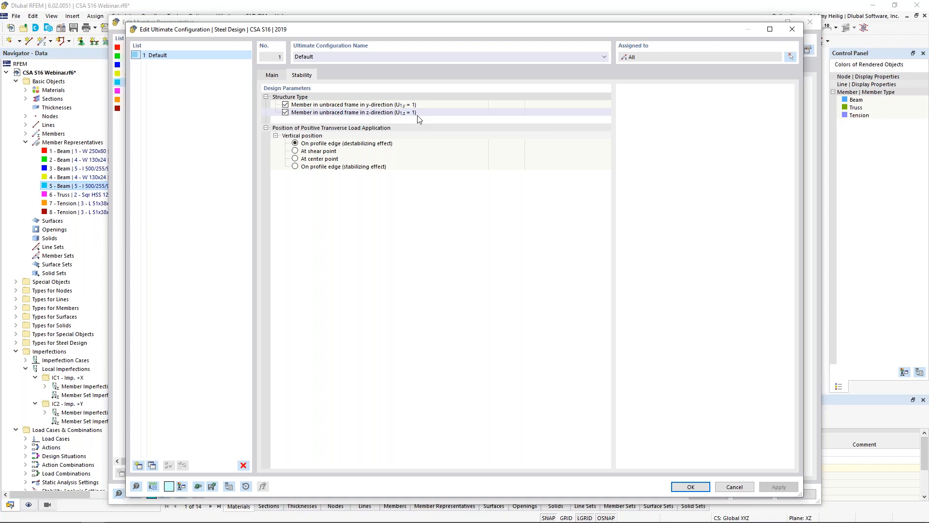
left_click(691, 486)
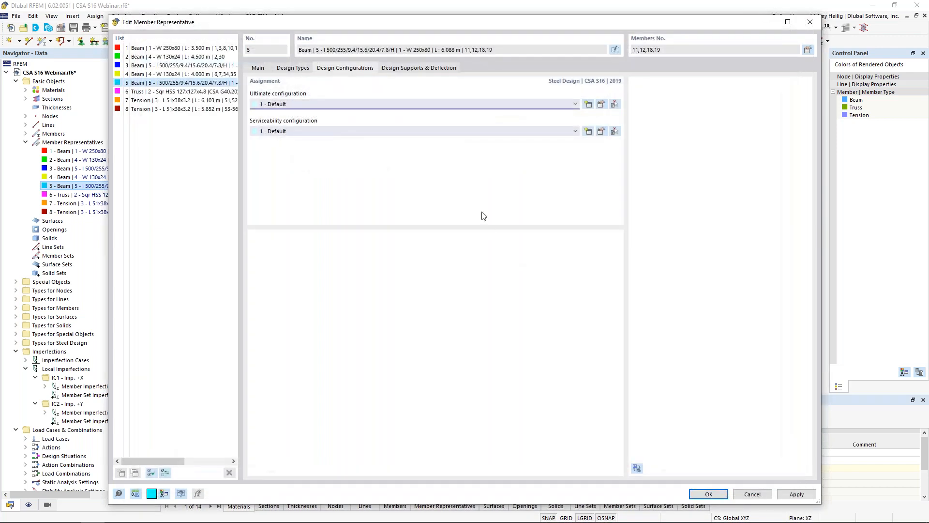
Review the default serviceability configuration's deflection limits and the design supports and deflection settings, and confirm the member representative.
left_click(601, 131)
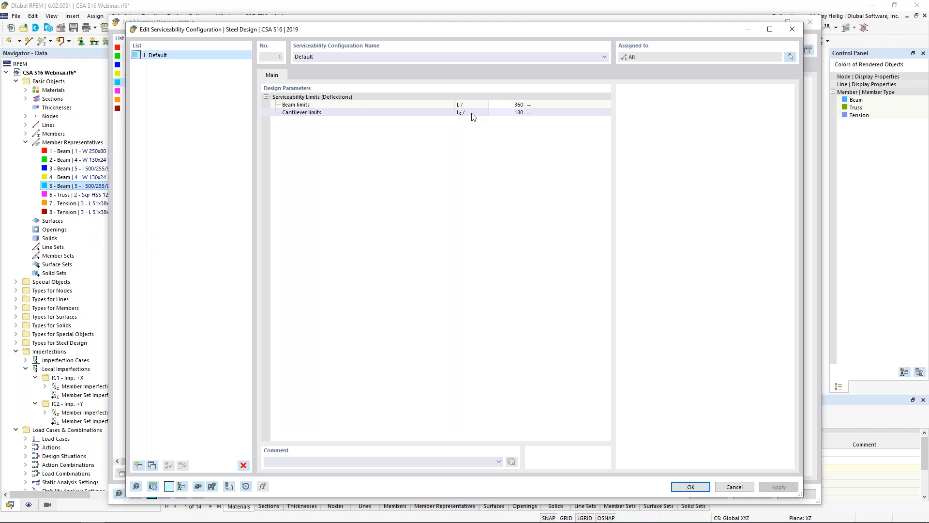
left_click(505, 112)
key("Up")
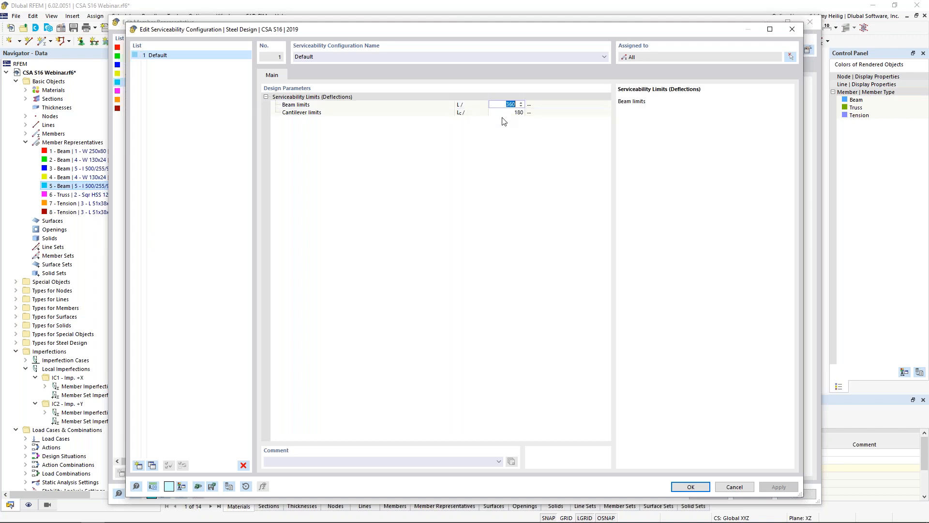
left_click(694, 486)
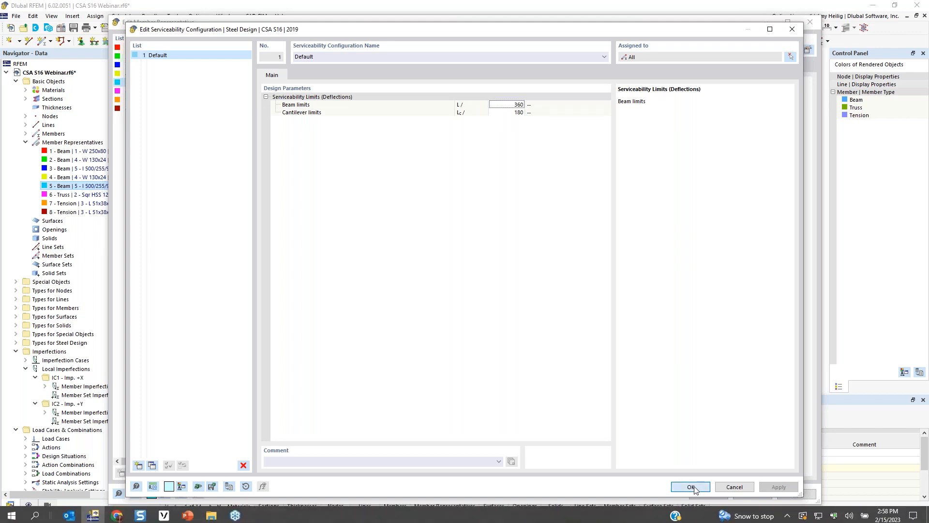
left_click(416, 68)
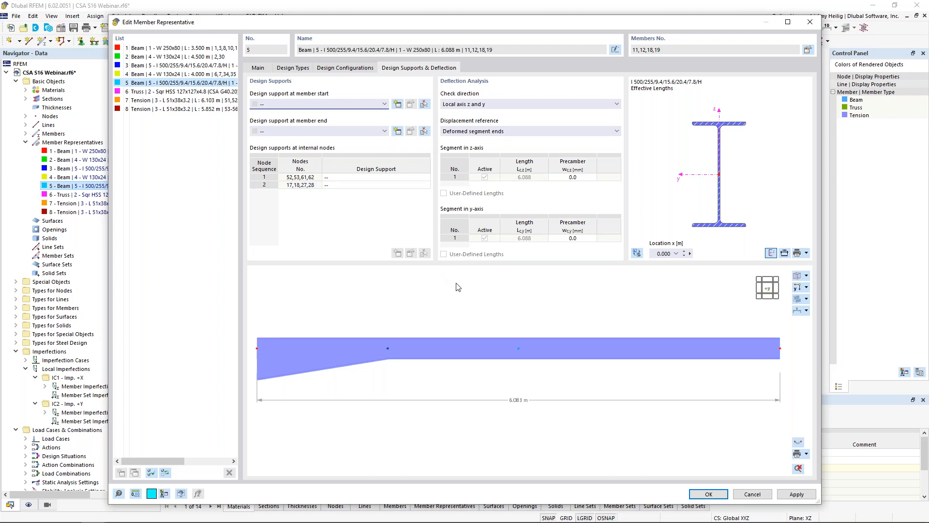
left_click(706, 494)
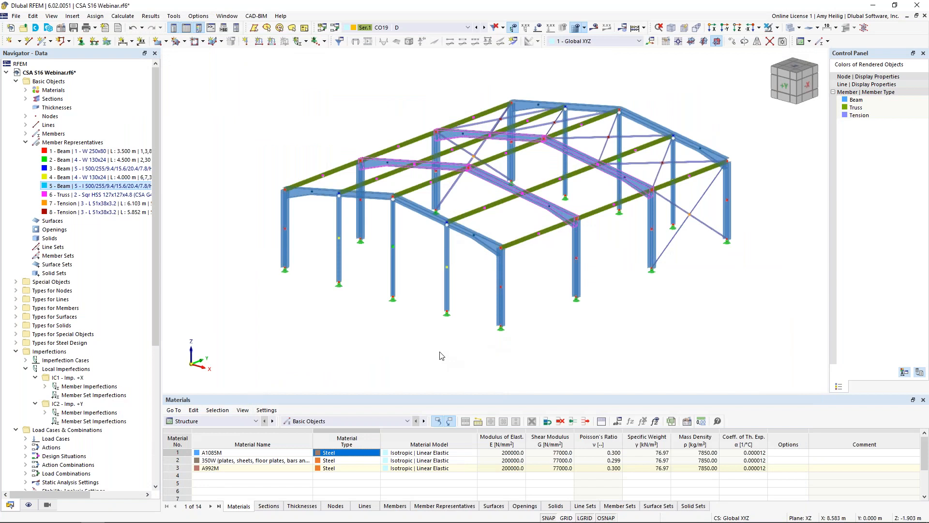
Enlarge the table area, switch it to the Steel Design input data, and review the design situations and the objects to design.
left_click_drag(428, 394, 416, 313)
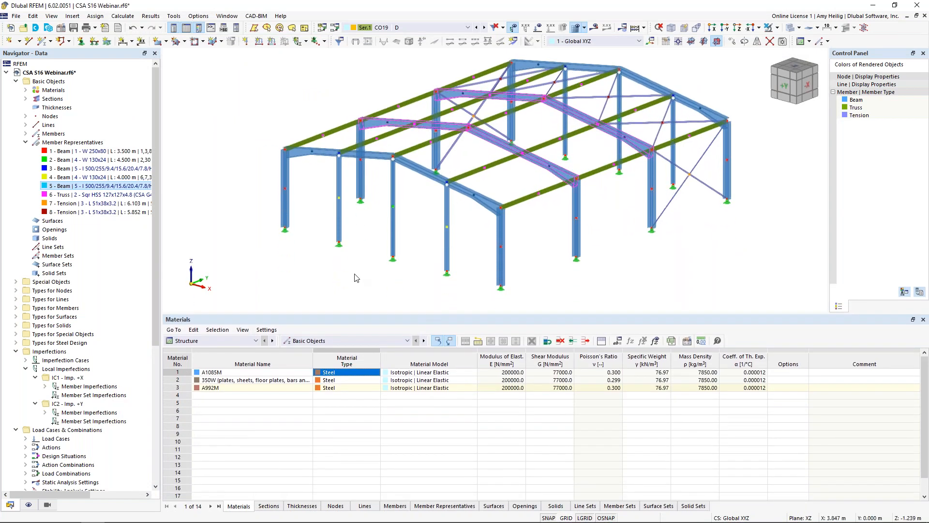
left_click(255, 341)
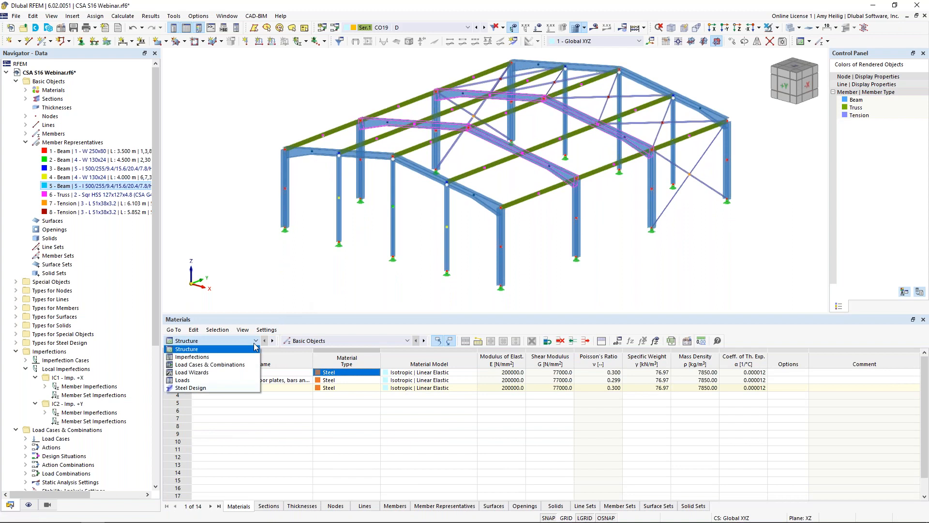
left_click(236, 388)
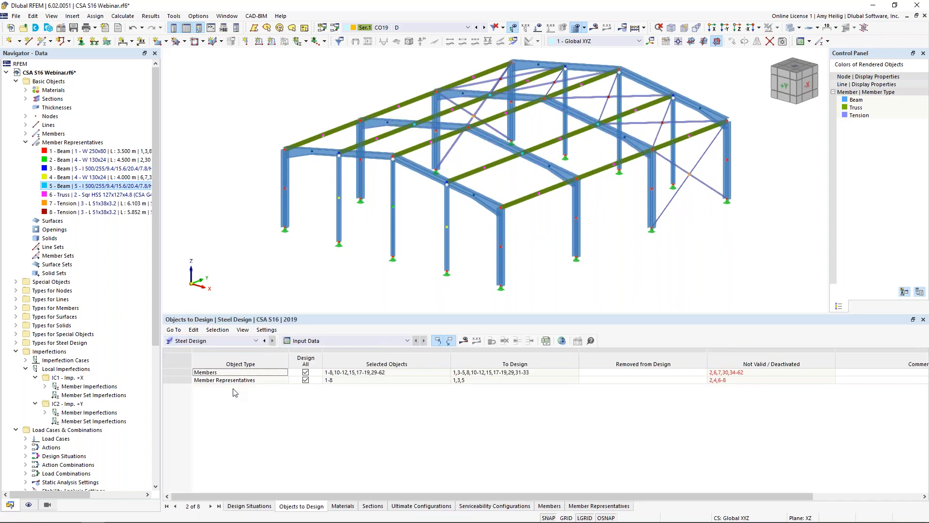
left_click(250, 506)
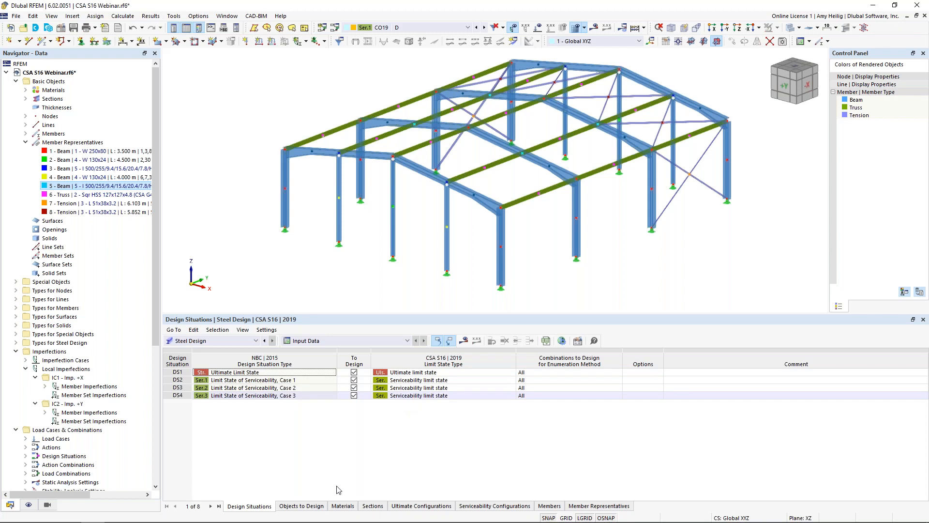
left_click(315, 506)
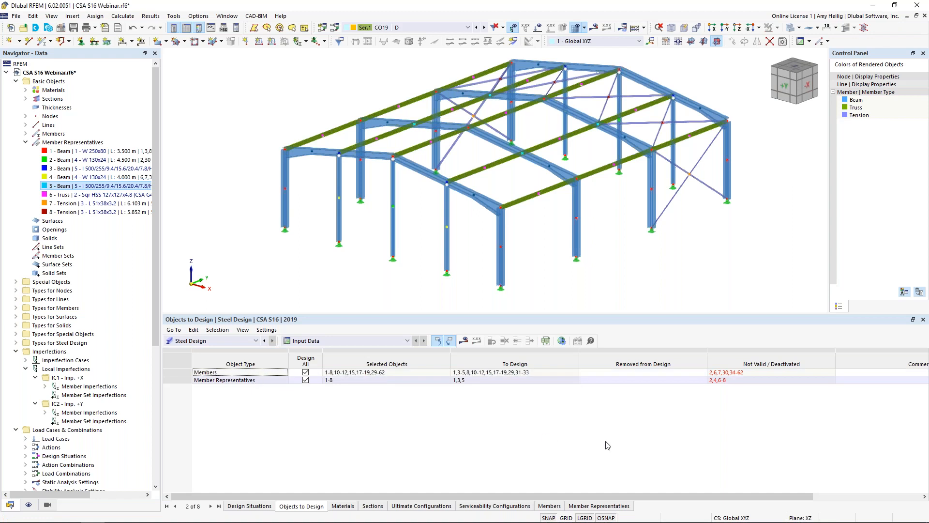
Remove the invalid members 2,6,7,30,34-62 from the steel design.
left_click(726, 372)
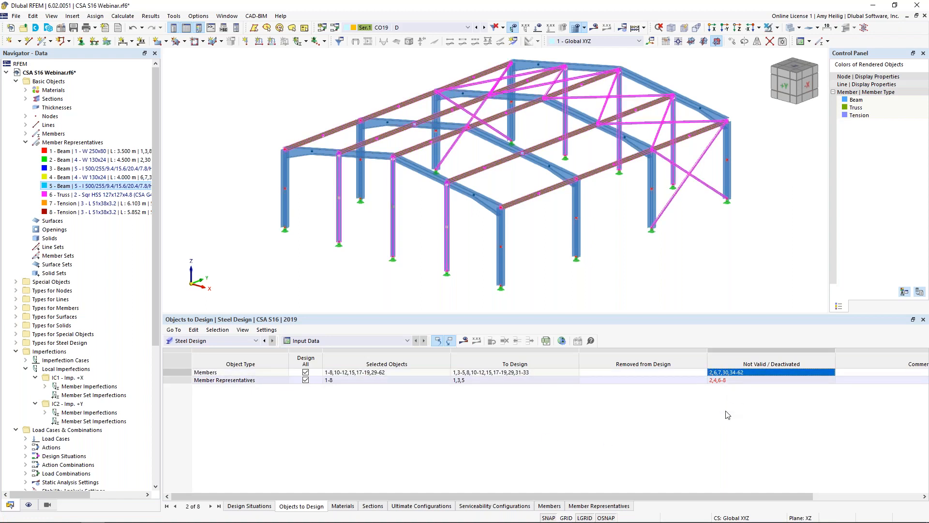
left_click(682, 373)
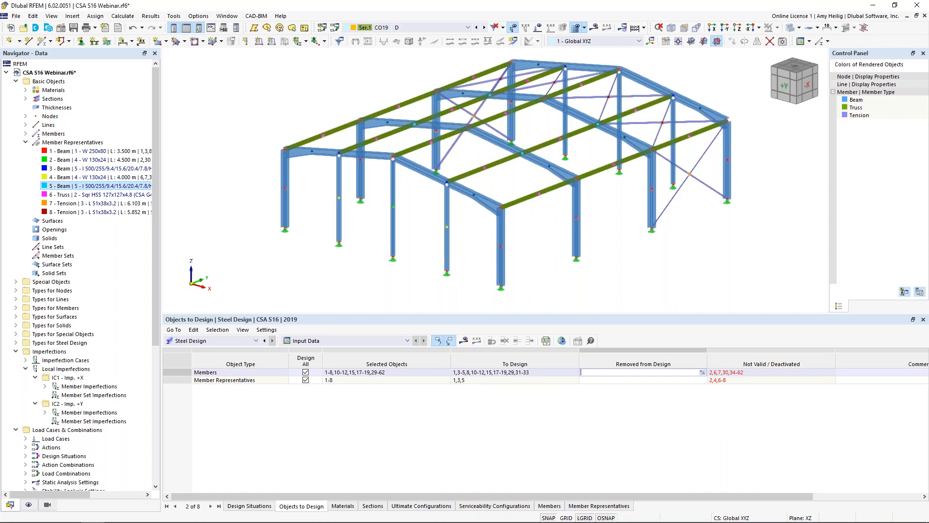
type("2,6,7,30,34-62")
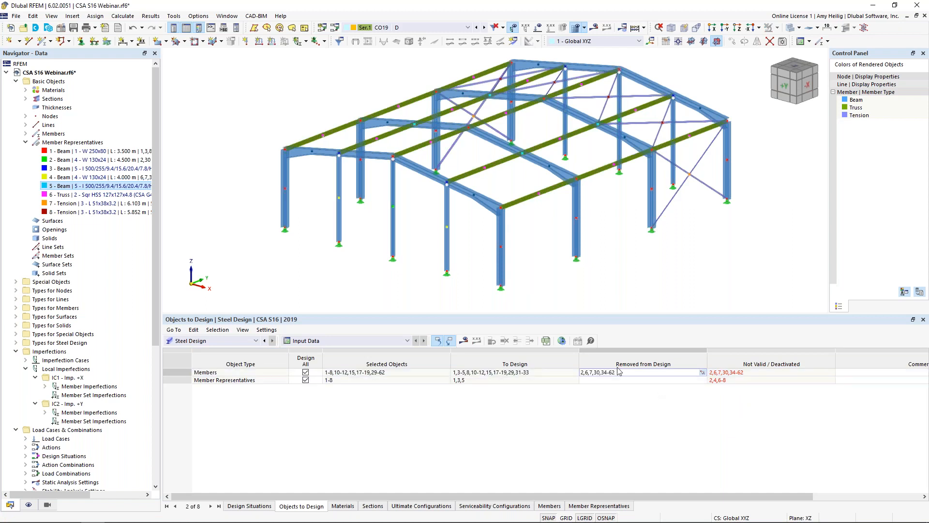
key("Return")
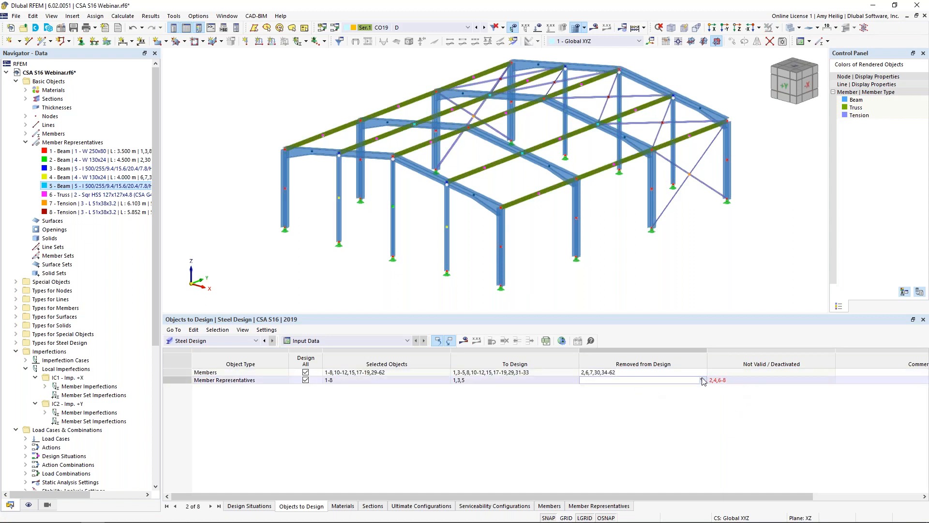
Remove the invalid member representatives 2,4,6-8 from the steel design.
left_click(730, 381)
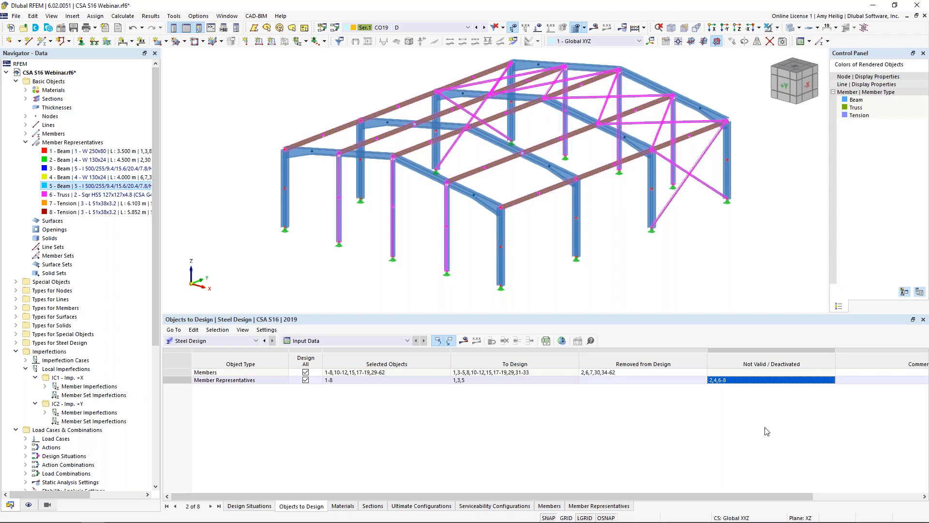
left_click(590, 380)
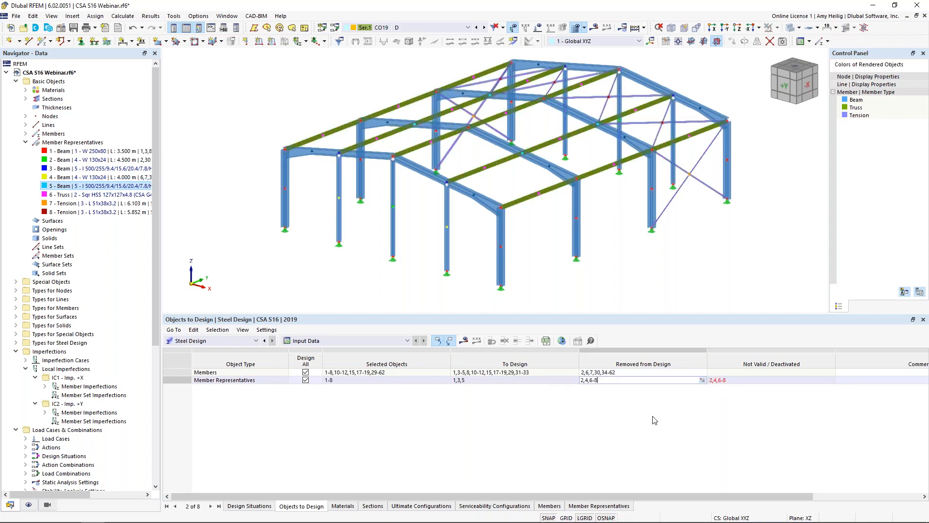
key("Return")
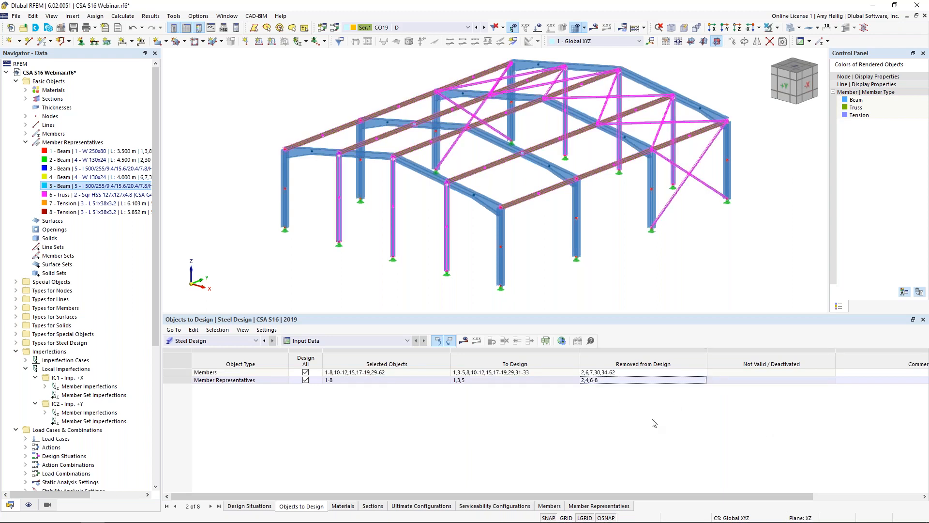
Request the Steel Design results and start the calculation.
left_click(466, 342)
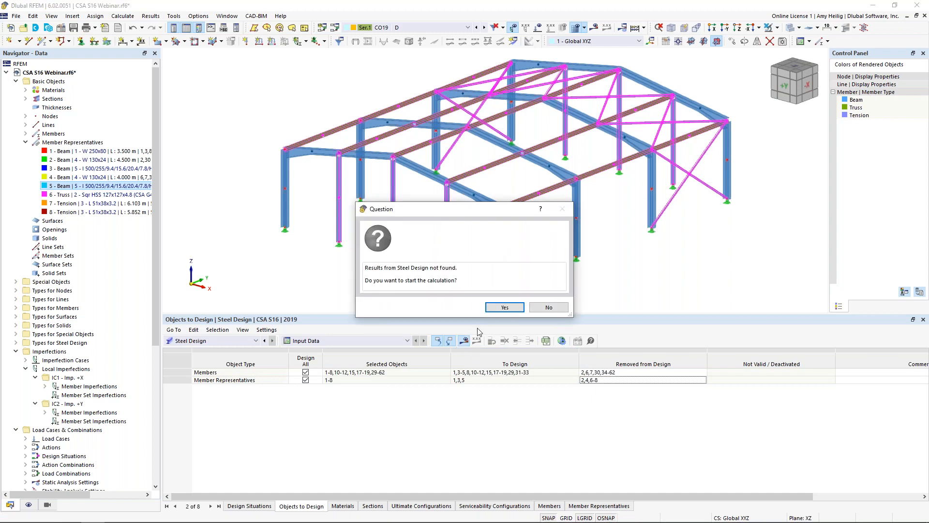
left_click(496, 310)
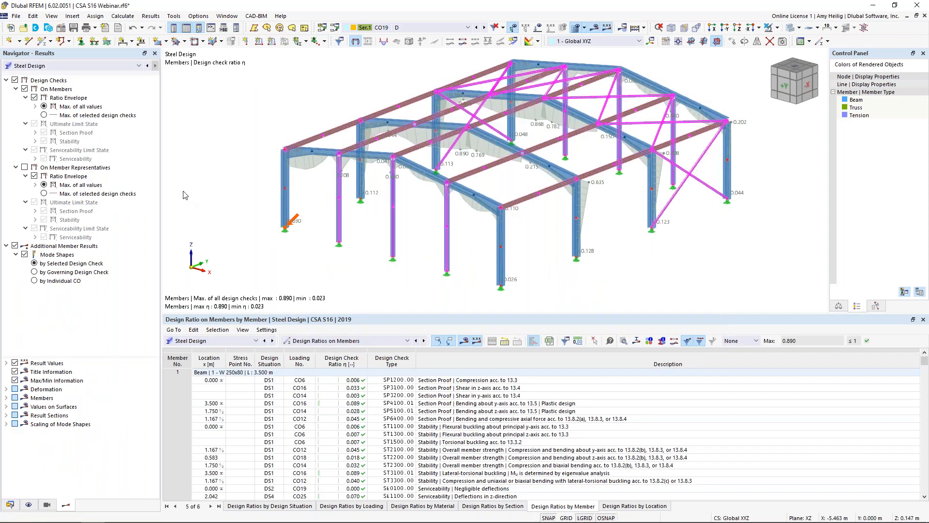
Switch the results to Static Analysis and display load combination CO8 (1.25D + 1.50S + 0.40W1).
left_click(72, 67)
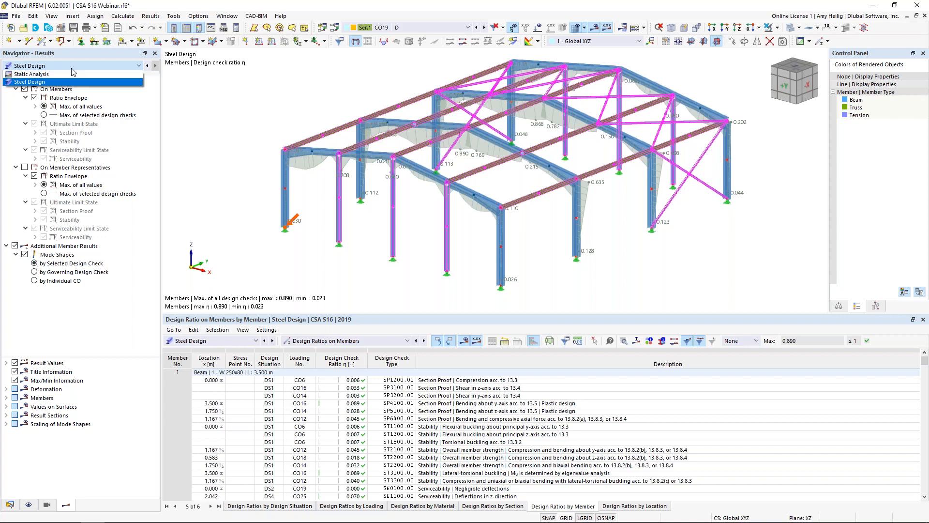
left_click(68, 75)
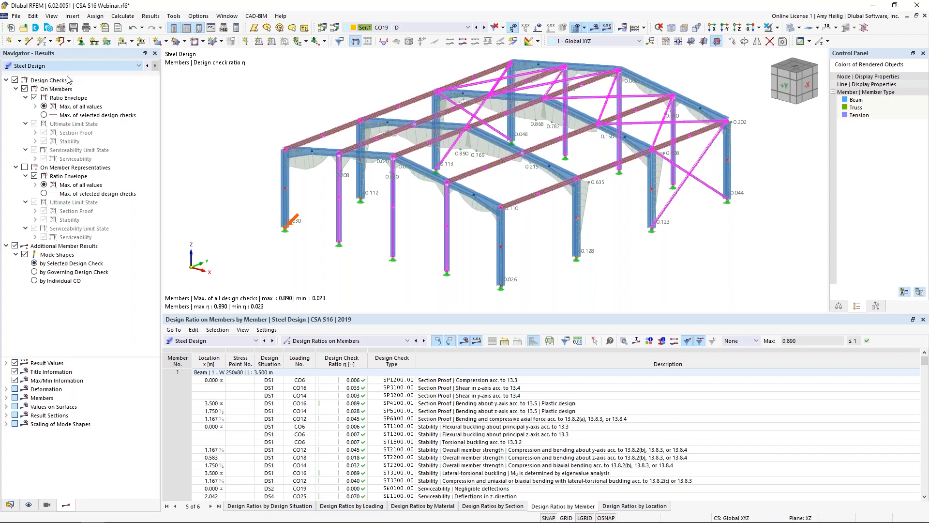
left_click(71, 66)
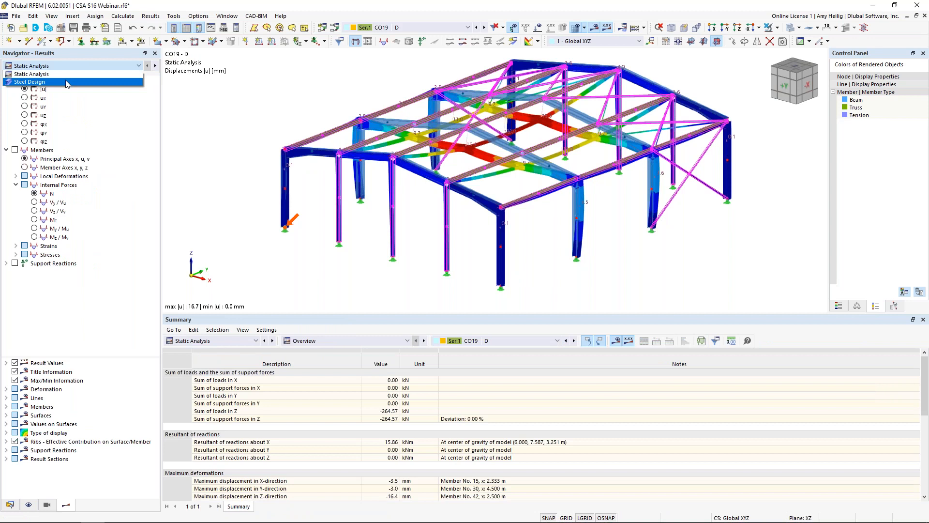
left_click(66, 75)
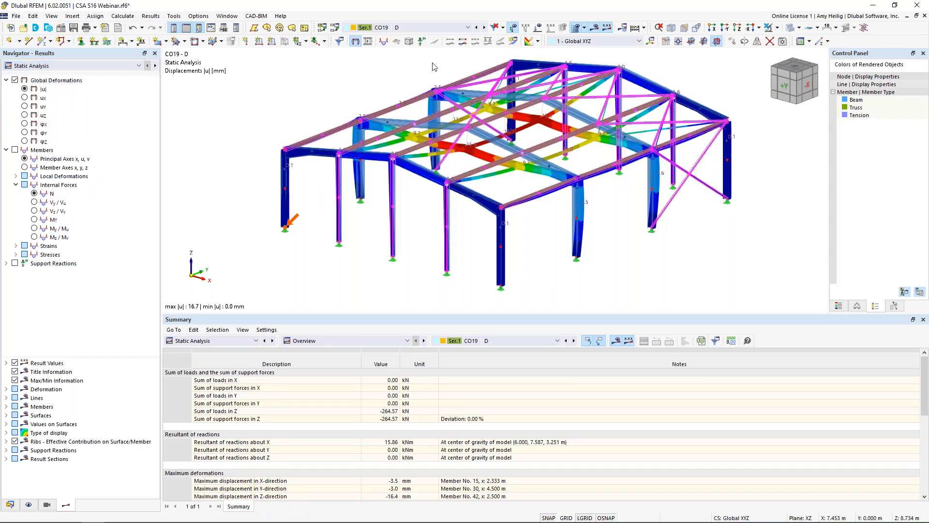
left_click(425, 28)
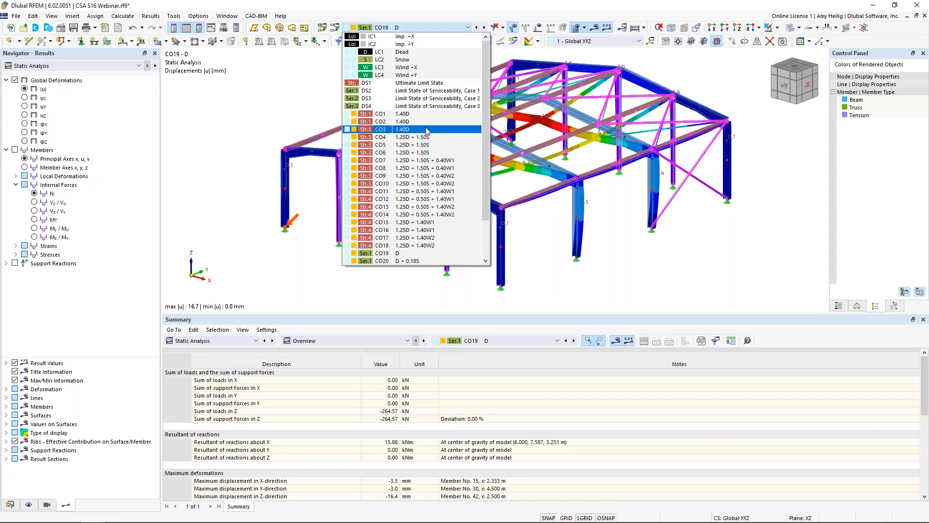
left_click(426, 138)
left_click(484, 28)
left_click(485, 28)
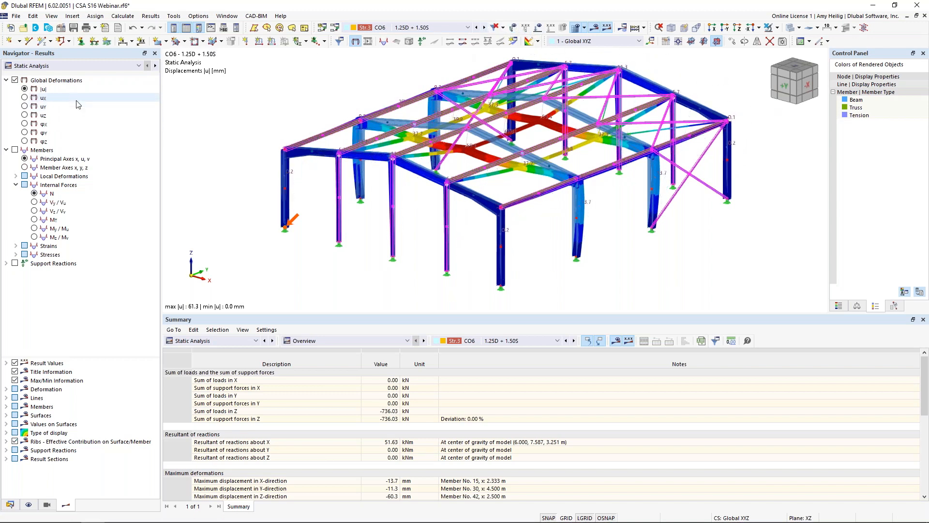
left_click(484, 28)
Show the member internal forces My / Mu on the frame for load combination CO8.
left_click(15, 150)
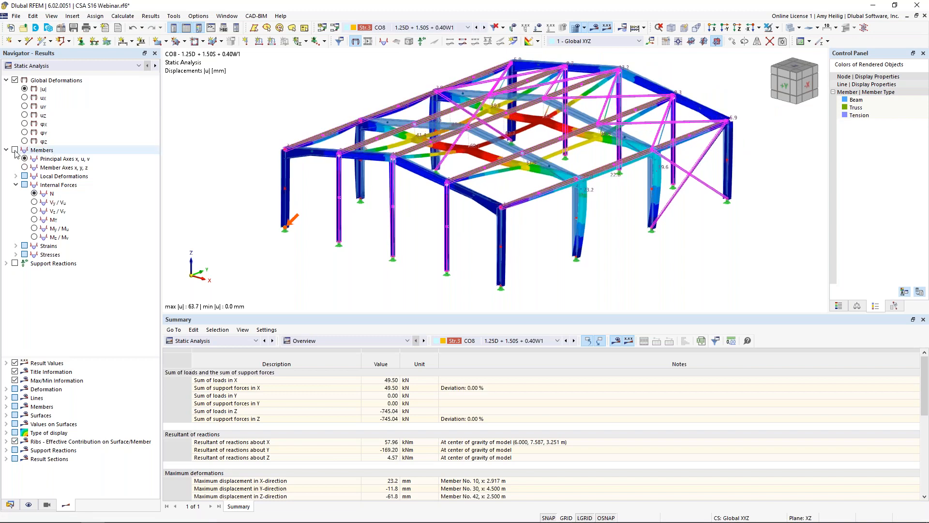
middle_click_drag(339, 263, 346, 279)
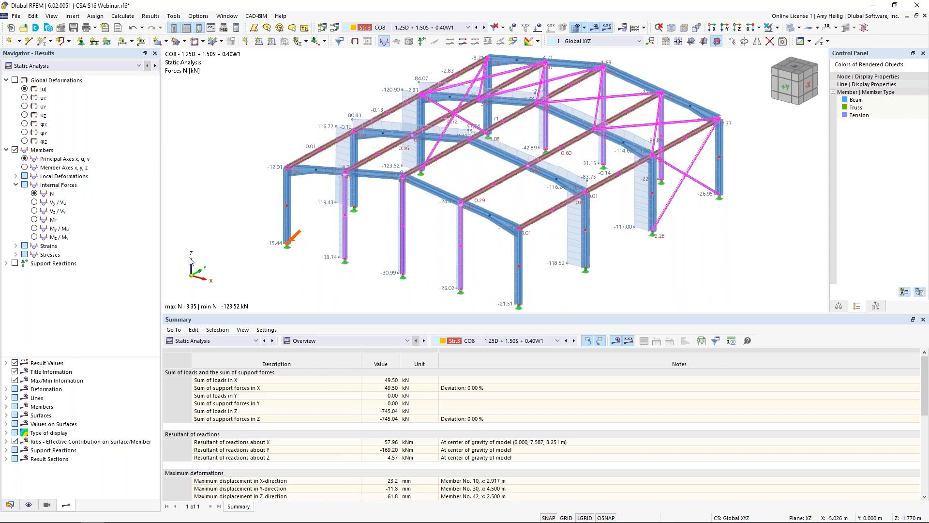
left_click(34, 228)
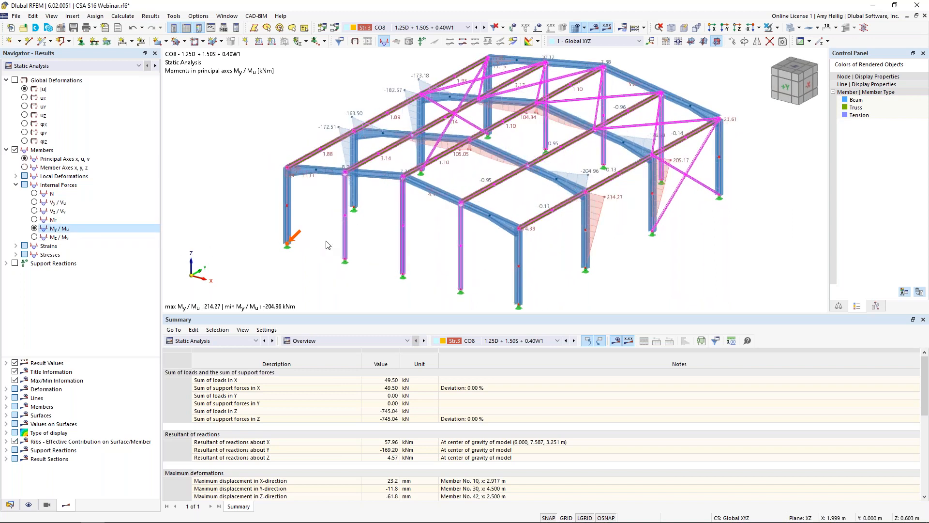
Open the result diagrams for the interior frame's rafter that slopes down from the ridge toward the front eave.
right_click(498, 157)
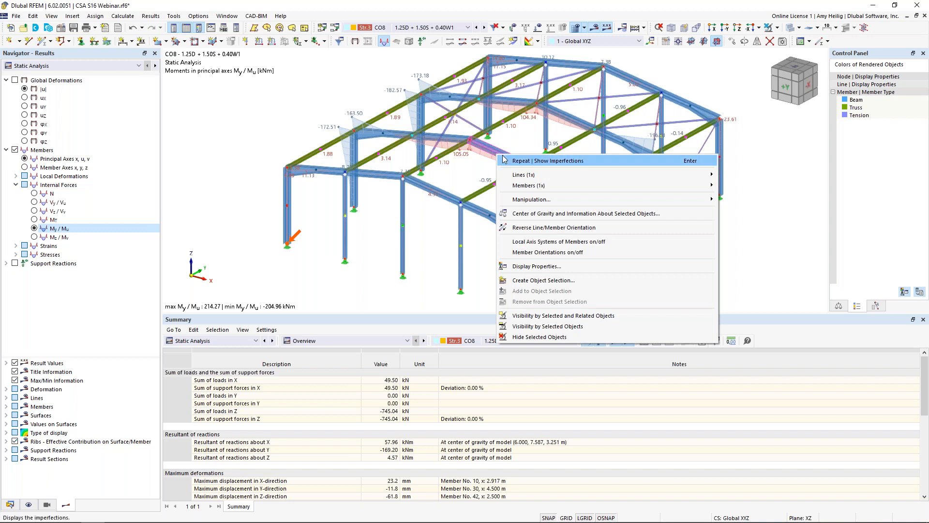
mouse_move(633, 199)
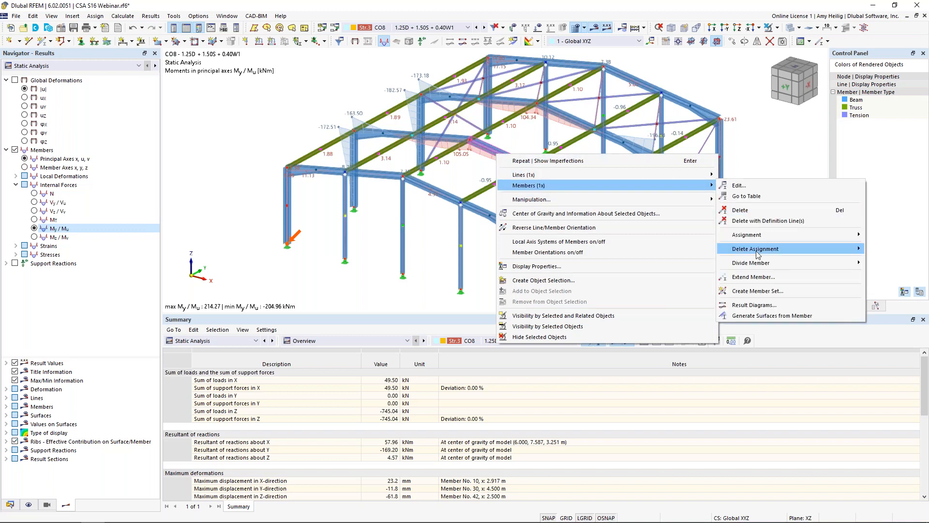
left_click(755, 305)
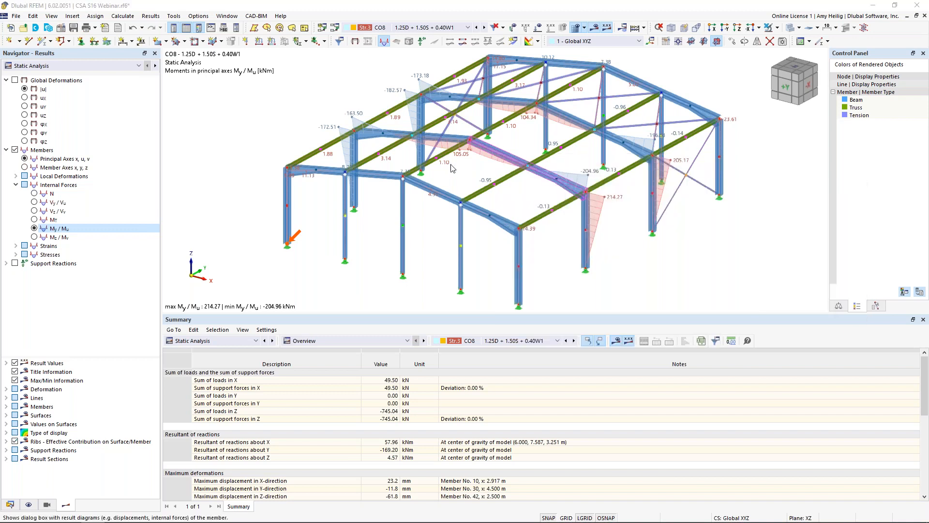
Add the axial force N and shear force Vz diagrams to the rafter's result diagrams and review them.
left_click(114, 266)
left_click(114, 284)
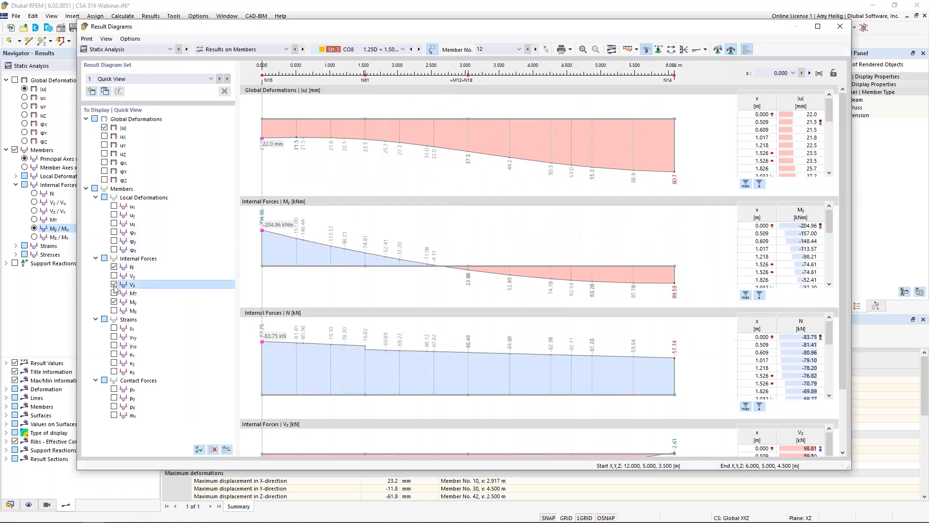
scroll(338, 300, "down", 3)
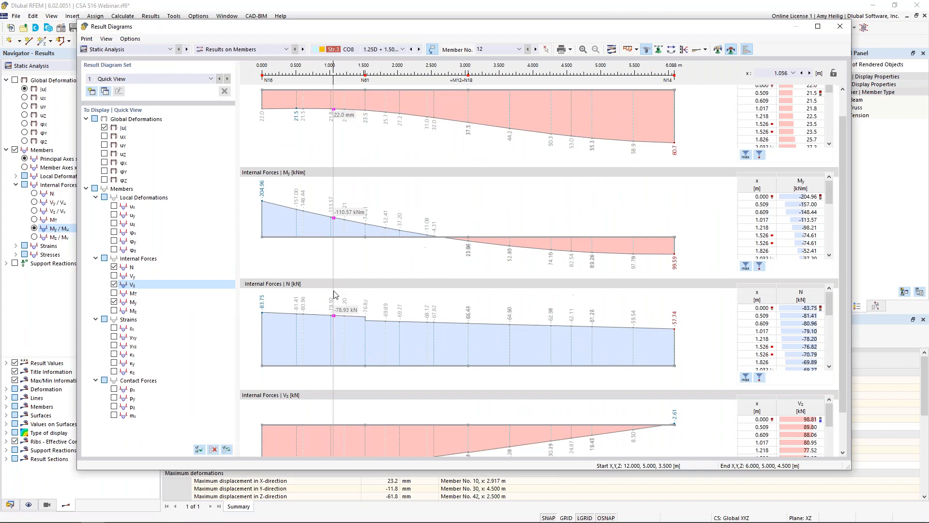
scroll(336, 295, "up", 3)
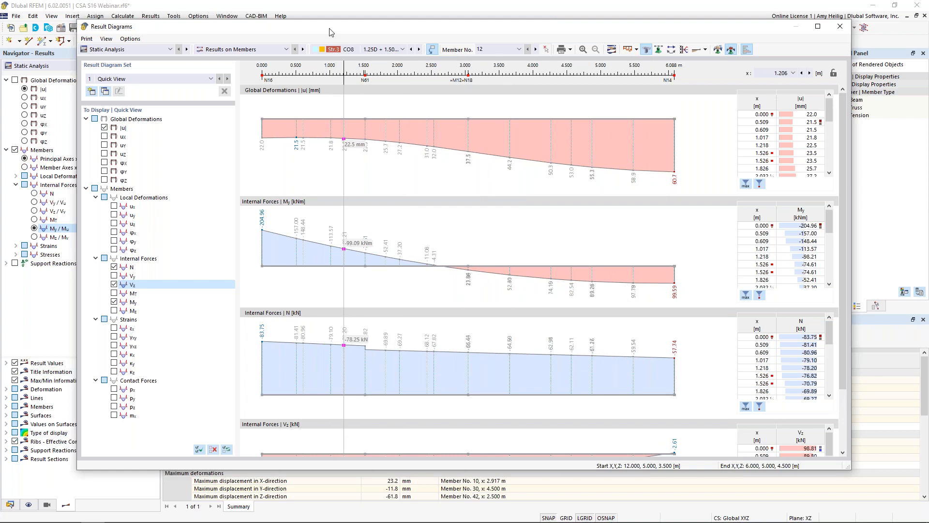
Move the result diagrams aside to inspect the rafter in the model, then close the diagrams.
left_click_drag(317, 26, 912, 42)
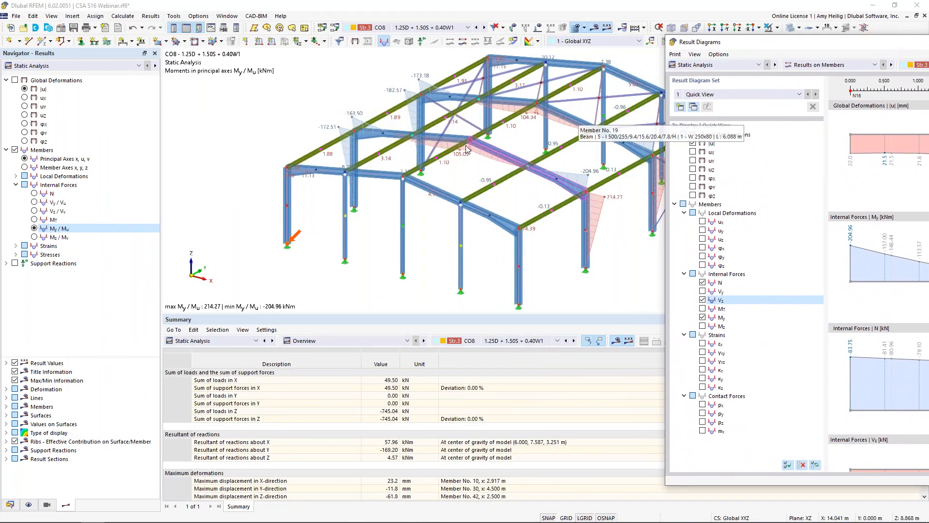
scroll(428, 165, "down", 2)
scroll(428, 164, "up", 3)
scroll(428, 165, "down", 2)
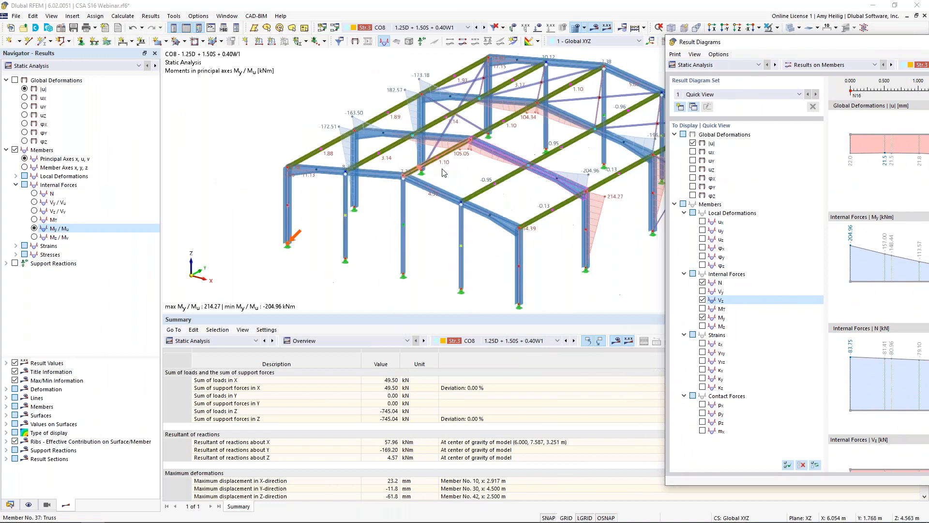
middle_click_drag(496, 175, 439, 170)
scroll(440, 170, "up", 1)
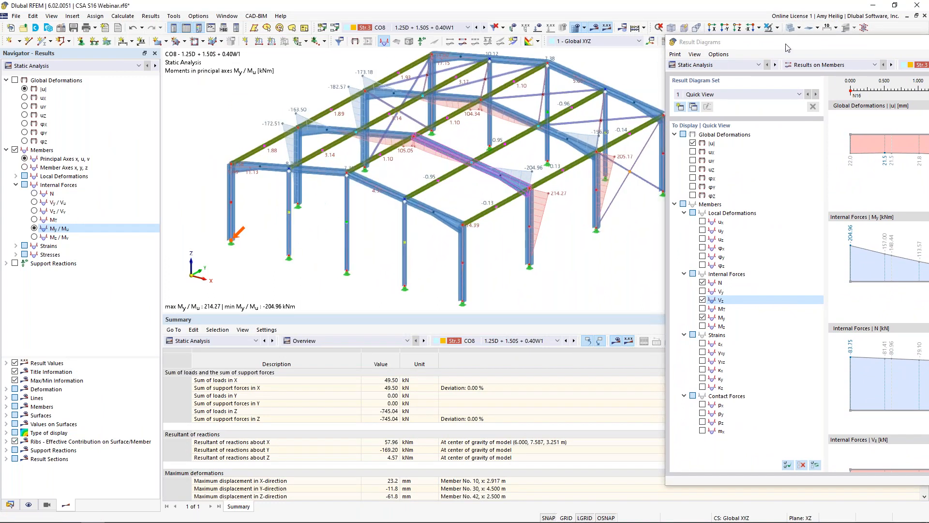
left_click_drag(797, 47, 176, 34)
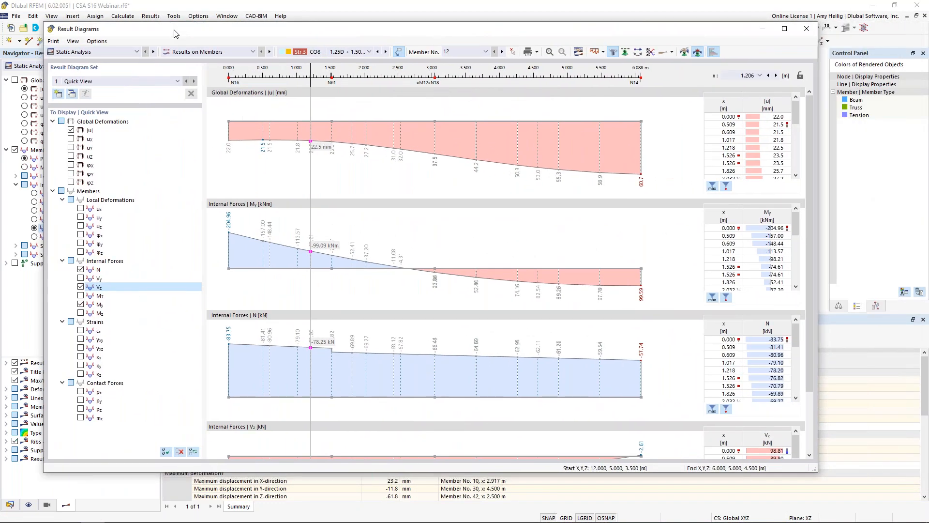
left_click(807, 29)
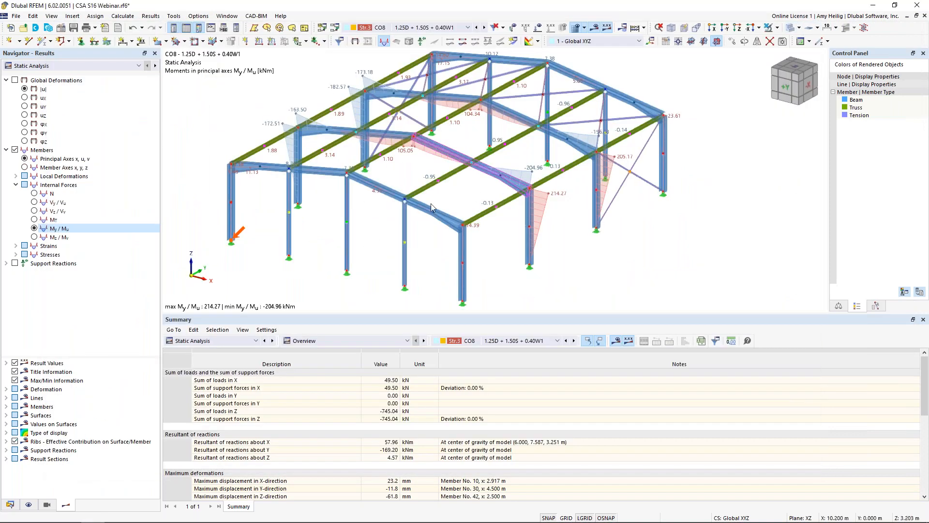
Show the Static Analysis internal forces in the Results by Member table and enlarge the table area.
left_click(305, 341)
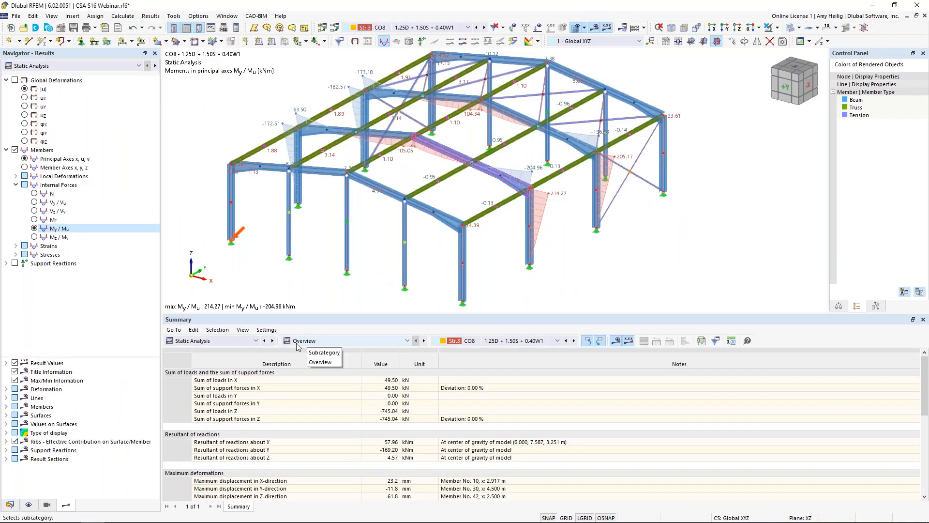
left_click(218, 341)
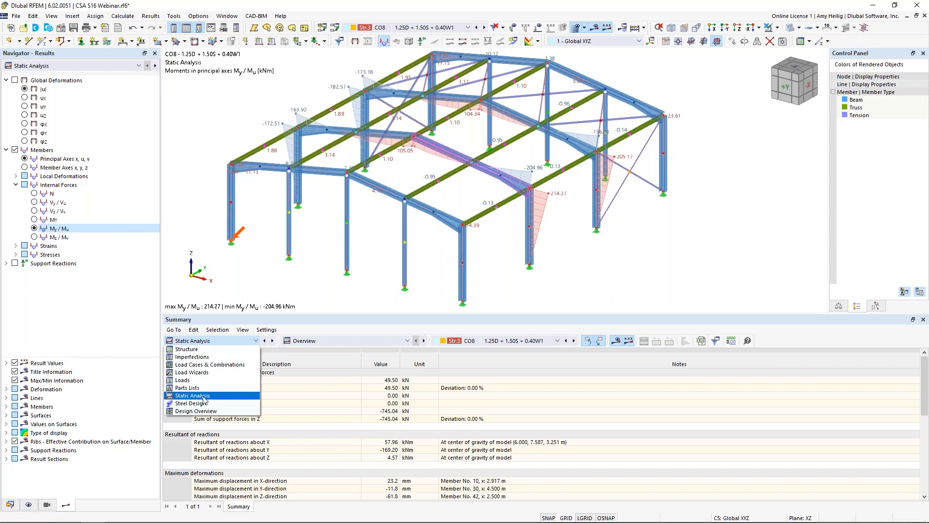
left_click(333, 341)
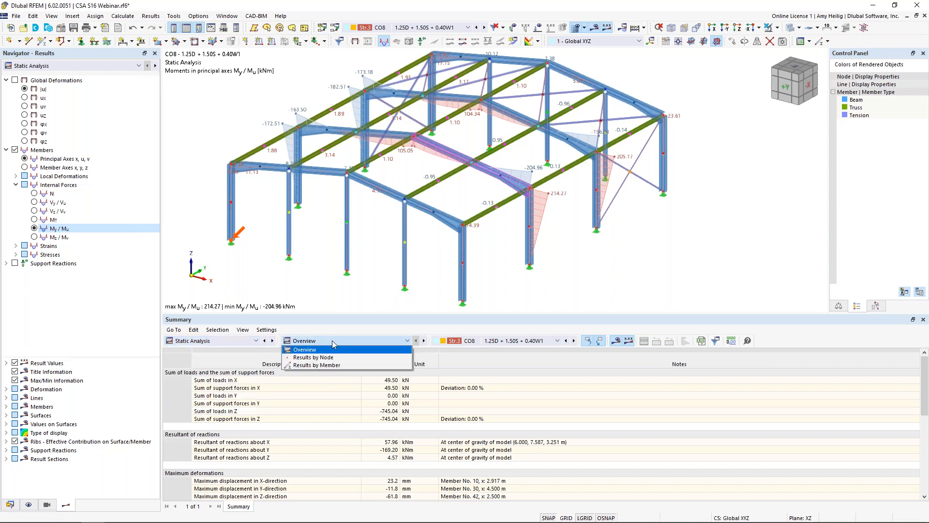
left_click(334, 365)
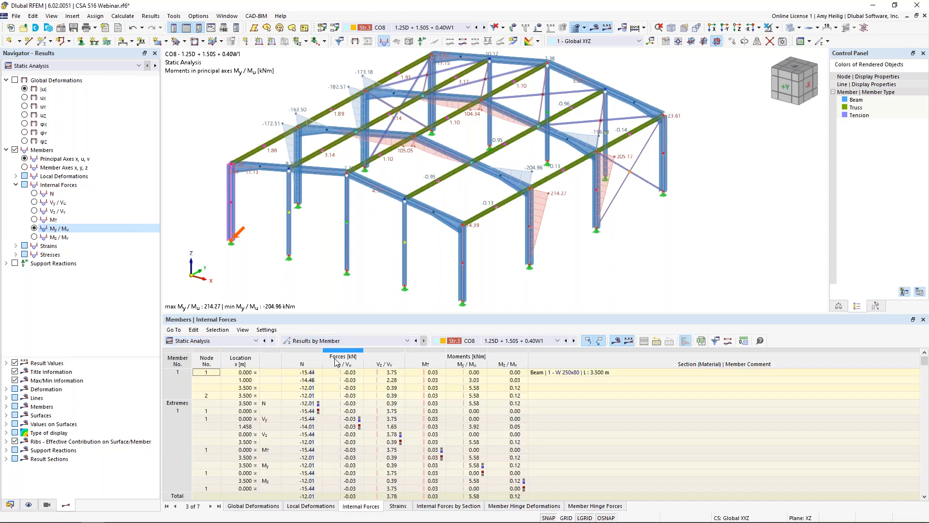
left_click_drag(351, 313, 351, 269)
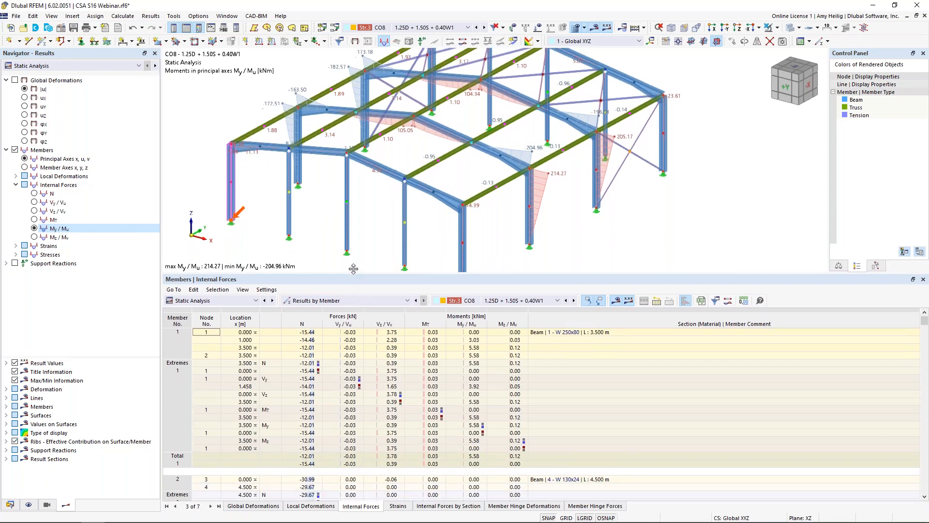
Examine the tabulated internal forces of members 1 to 3, locating members 2 and 3 in the model, and shrink the table.
left_click(391, 390)
scroll(391, 391, "down", 4)
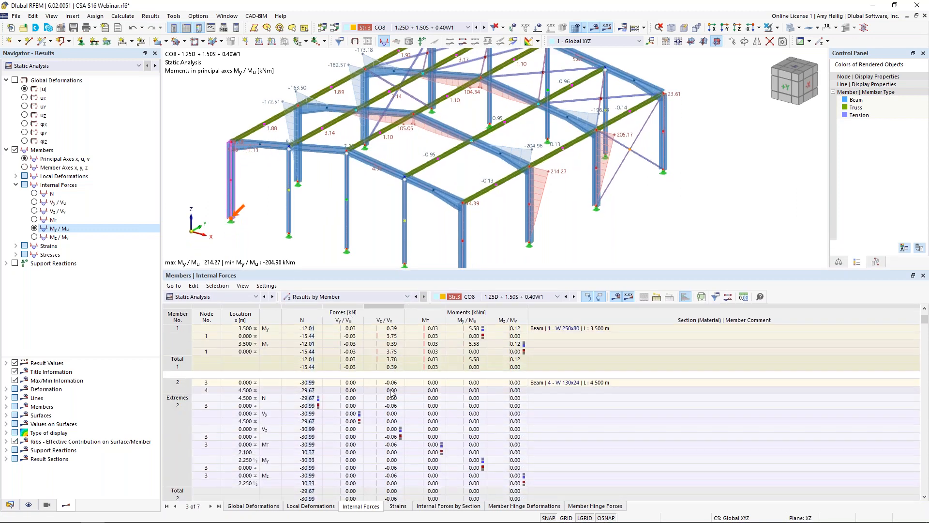
left_click(388, 460)
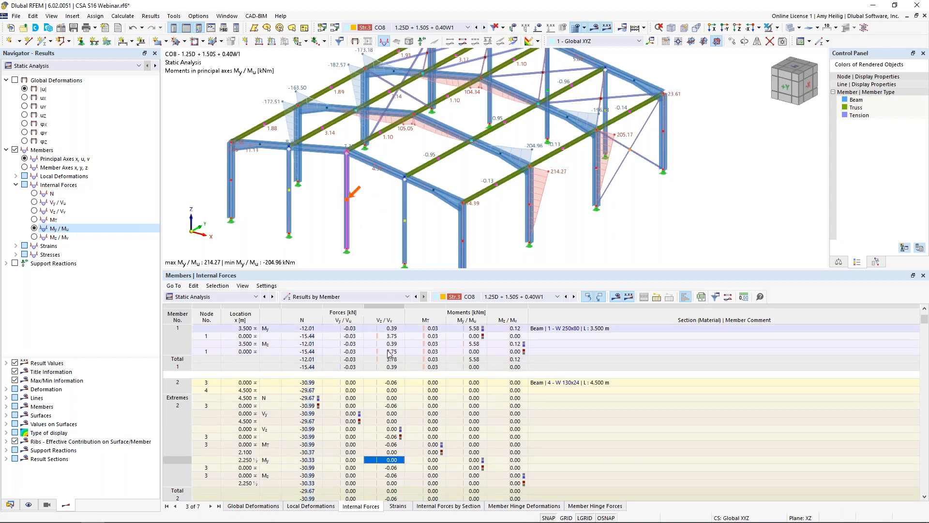
scroll(403, 448, "down", 4)
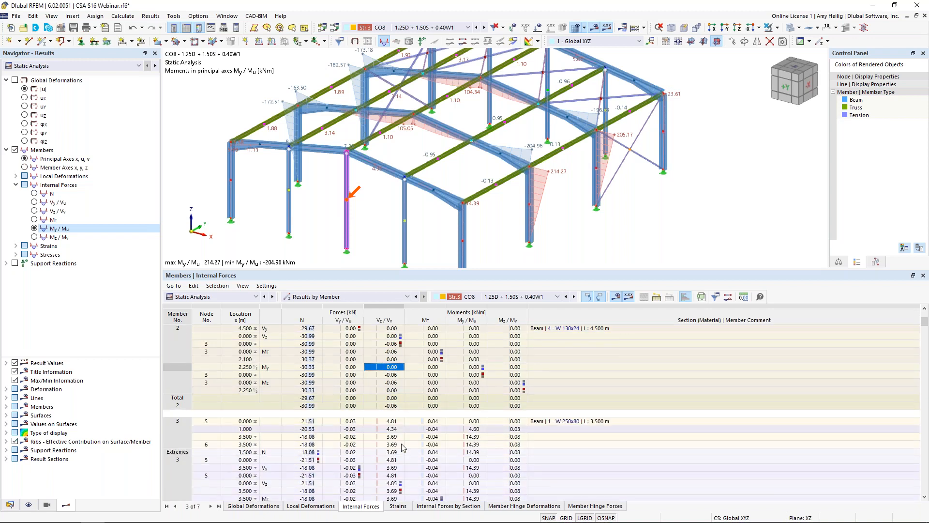
left_click(400, 469)
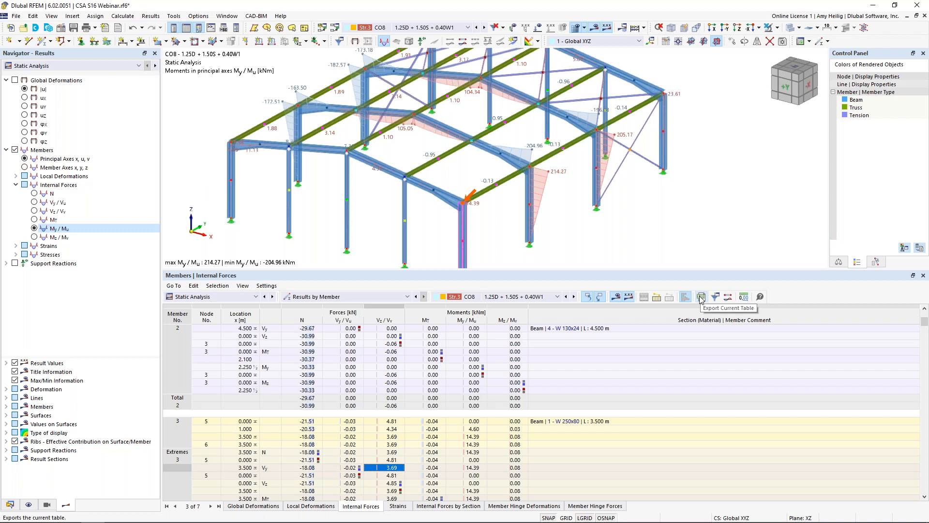
left_click_drag(606, 268, 616, 344)
middle_click_drag(516, 297, 530, 291)
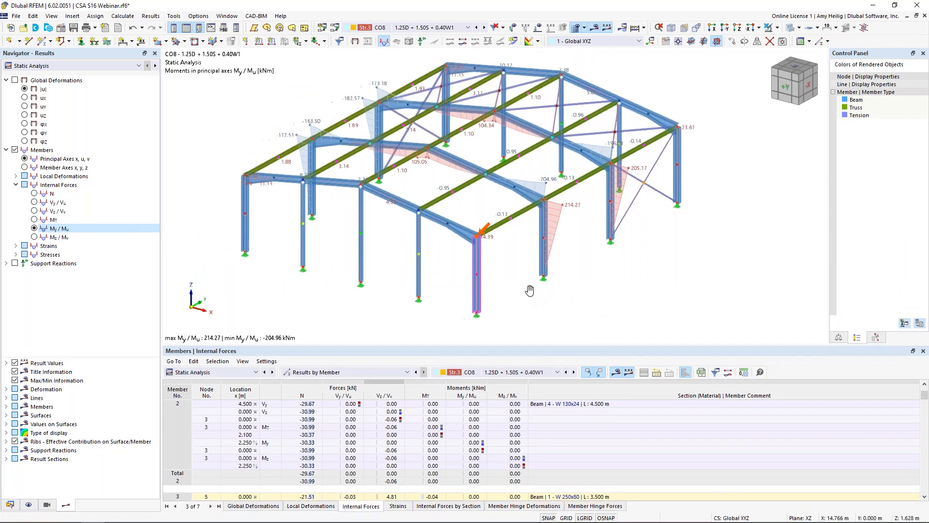
Switch the results to Steel Design and show the Design Ratios on Members table in a larger table area.
left_click(44, 65)
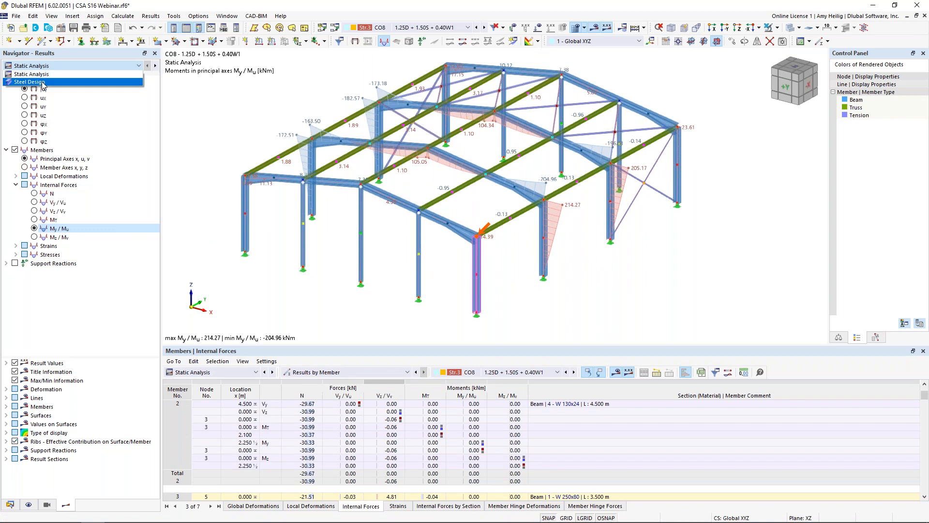
left_click(42, 83)
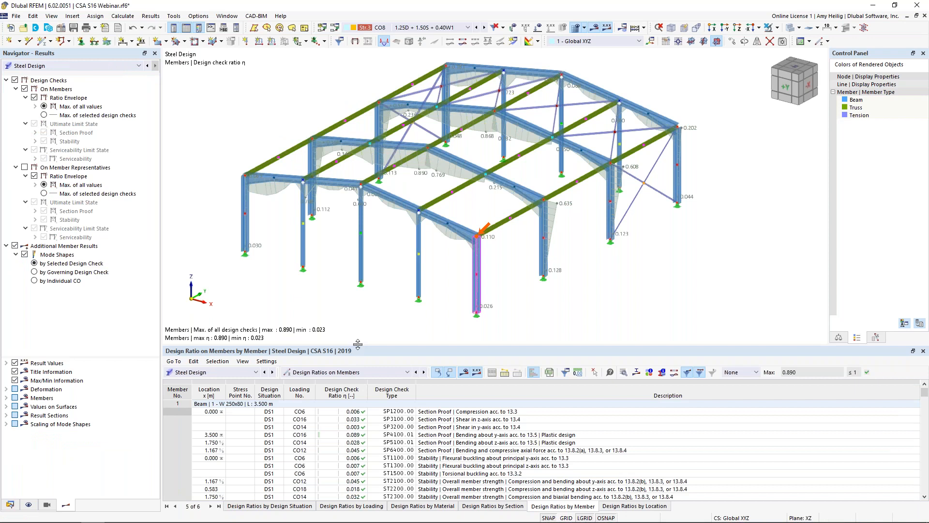
left_click_drag(358, 345, 359, 309)
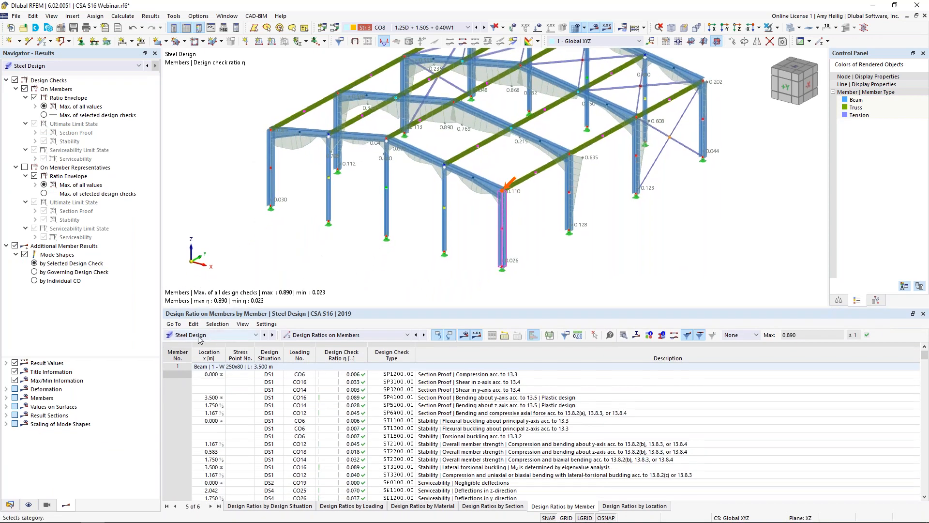
left_click(298, 336)
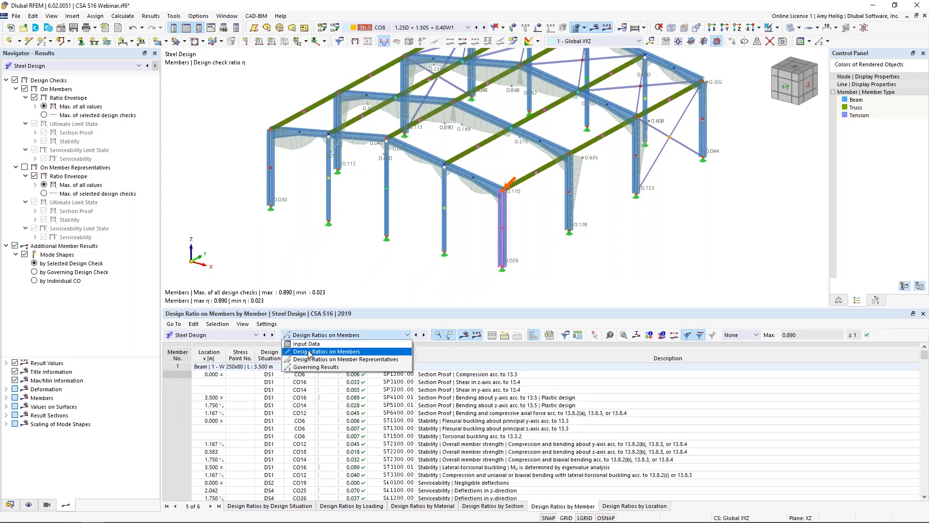
left_click(309, 352)
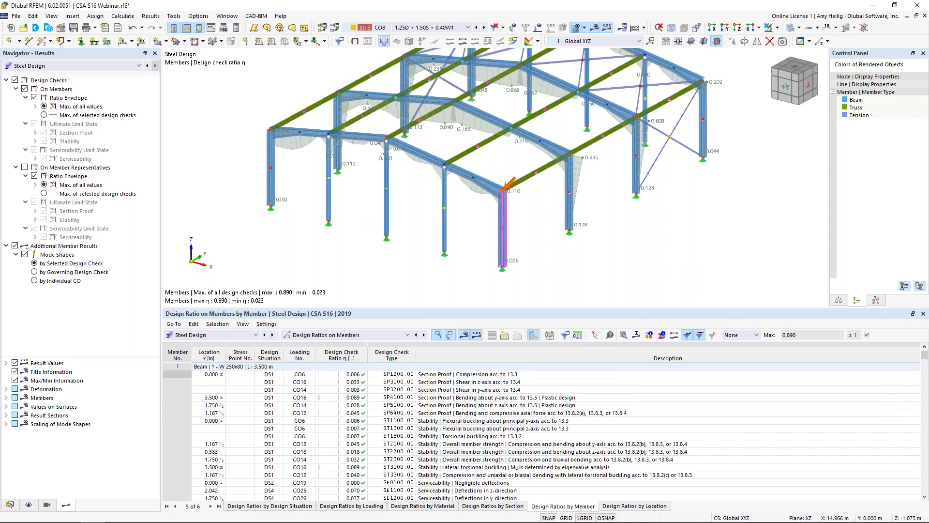
Examine member 3's compression, shear and z-axis flexural buckling checks and member 4's lateral-torsional buckling check with their mode shapes.
left_click_drag(559, 307, 559, 259)
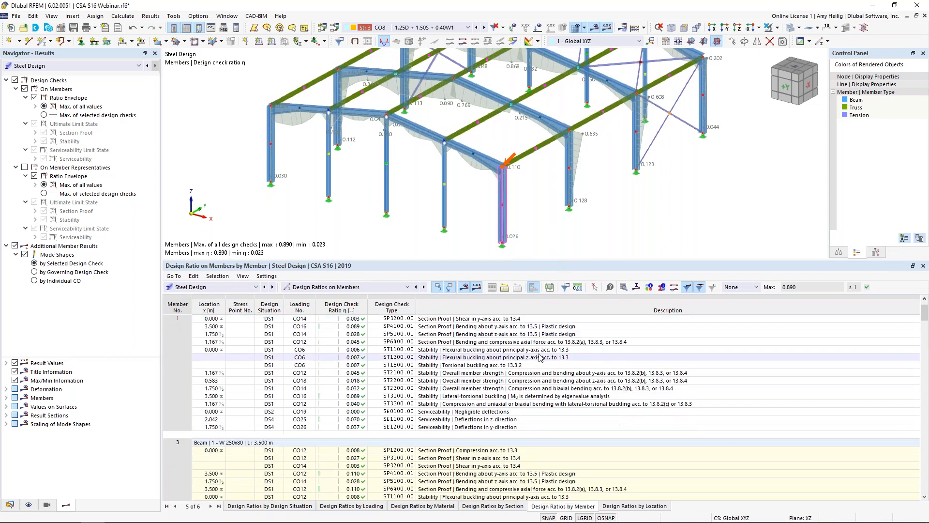
scroll(541, 357, "down", 4)
left_click(516, 373)
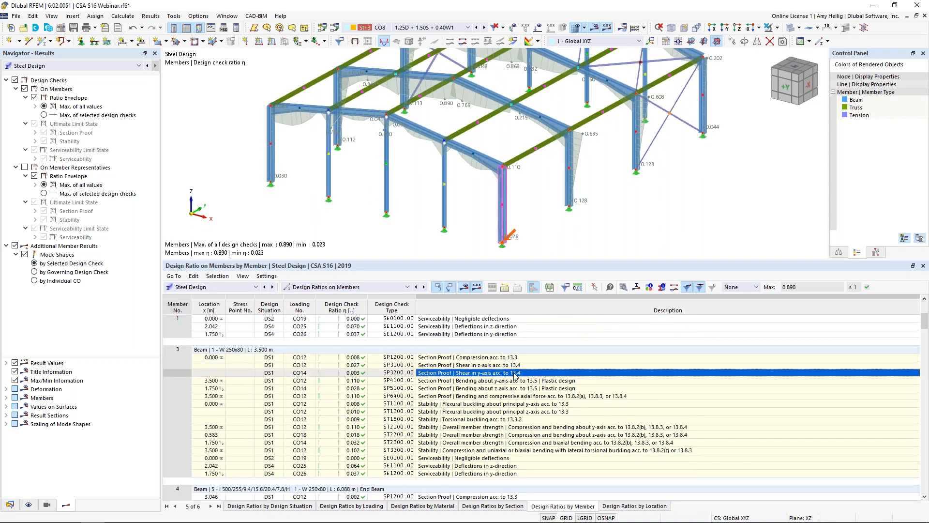
left_click(516, 411)
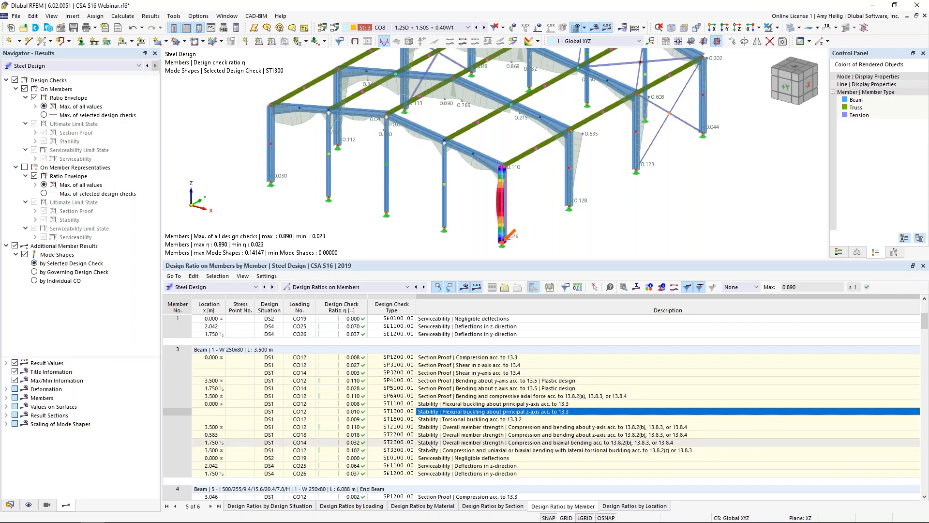
left_click(443, 359)
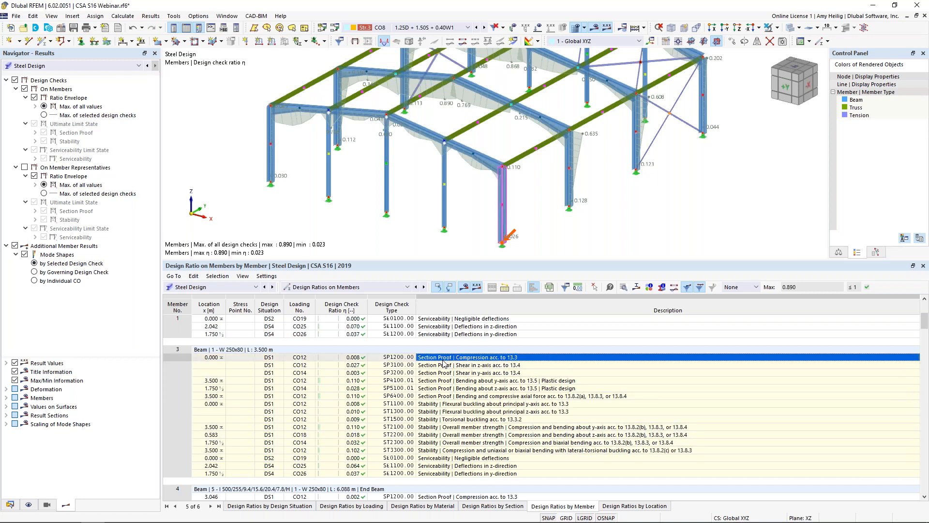
left_click(444, 372)
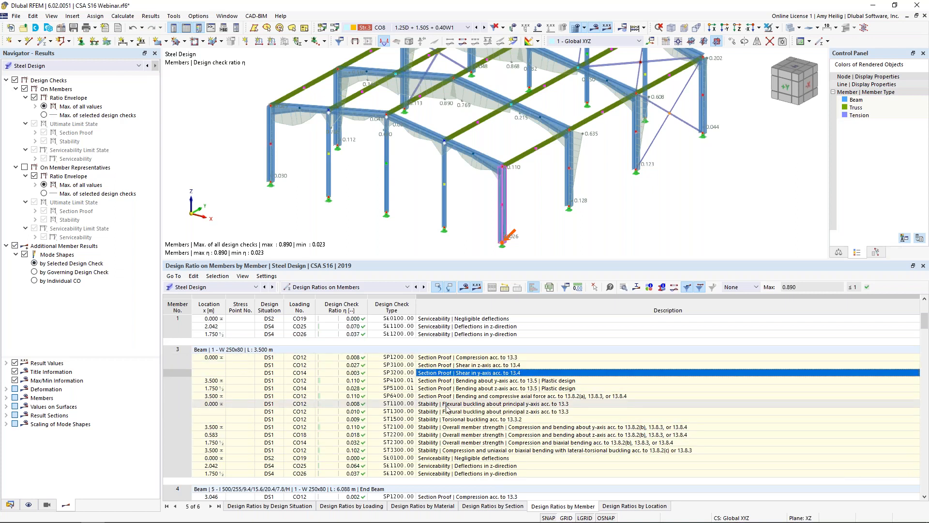
scroll(446, 408, "down", 8)
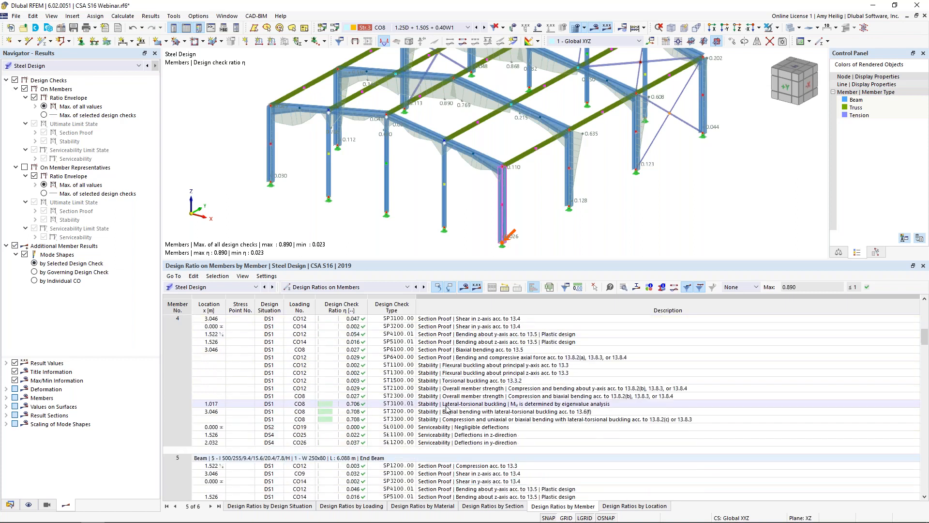
left_click(447, 405)
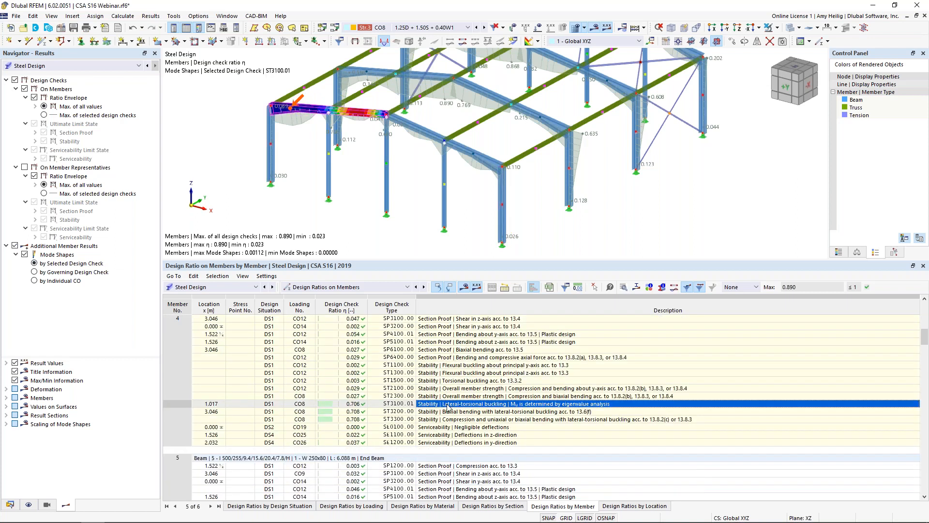
Filter the design ratios to Max and display the mode shape for member 17's overall member strength check ST2300.
left_click(756, 287)
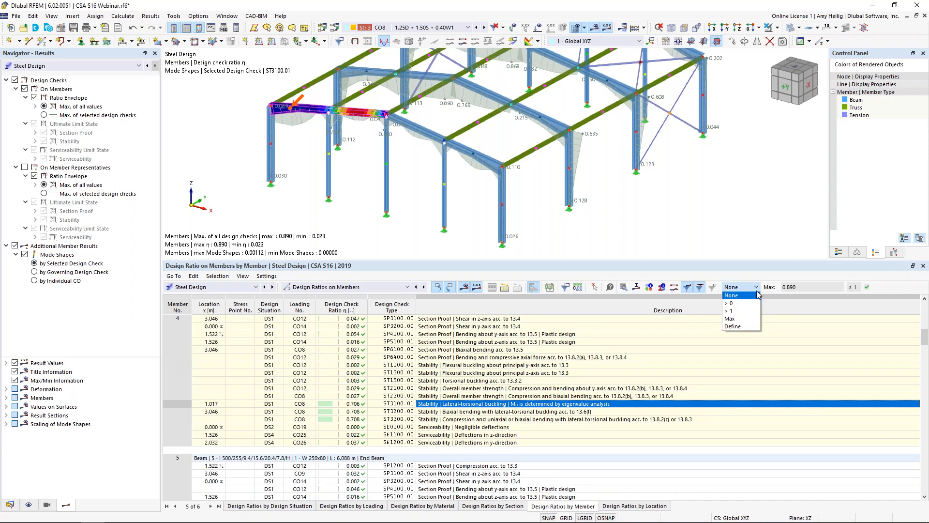
left_click(731, 318)
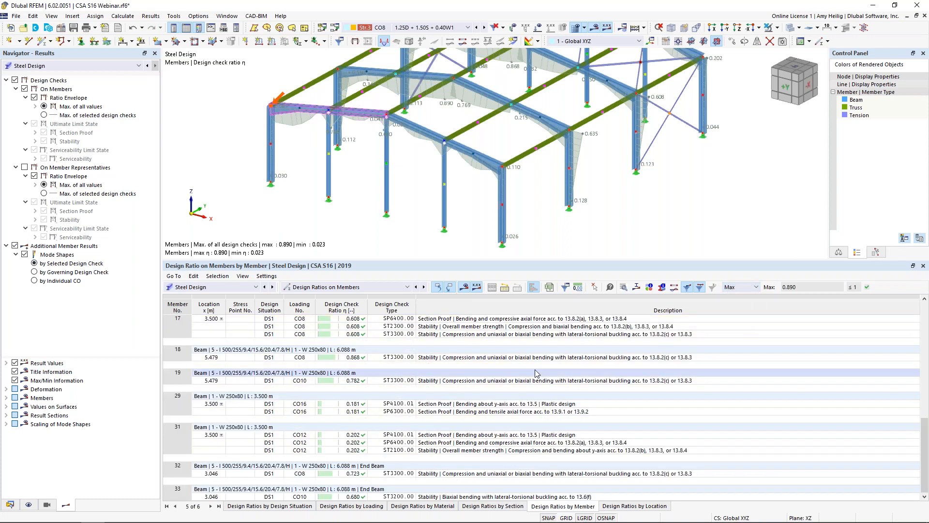
left_click(447, 319)
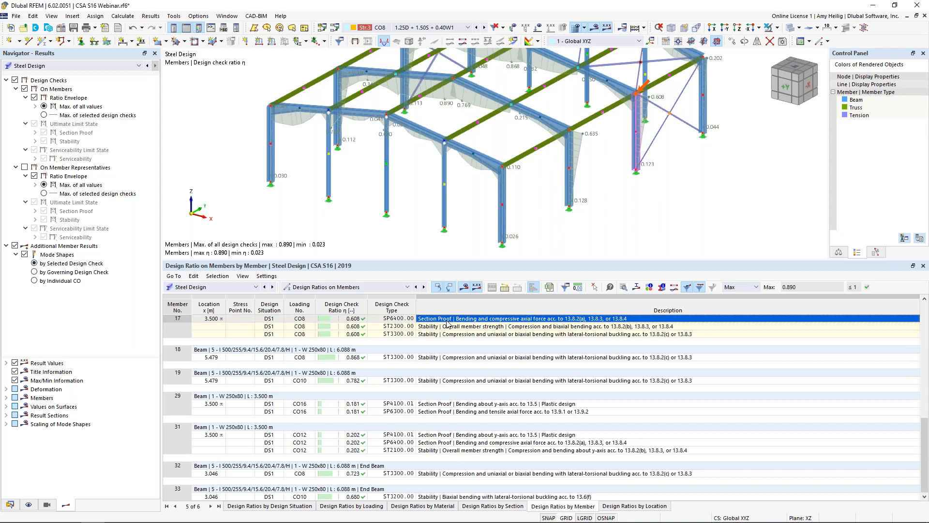
left_click(447, 326)
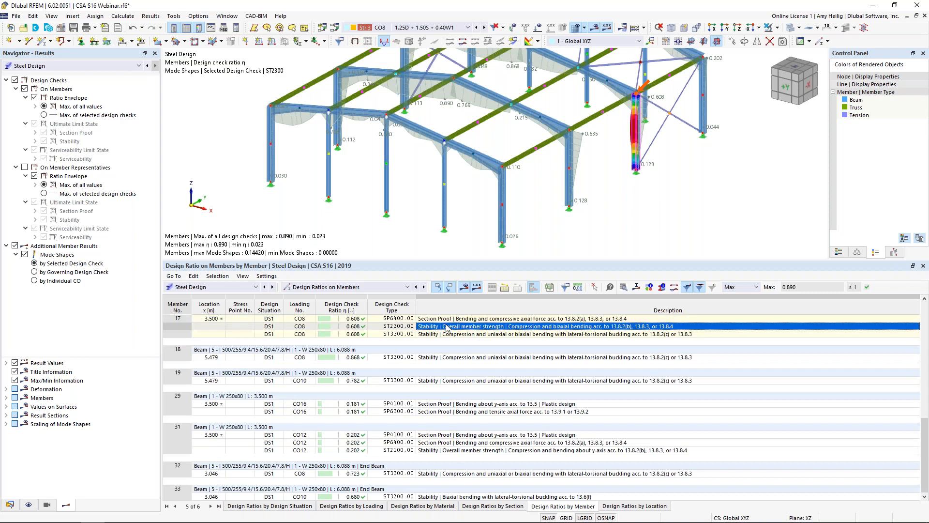
middle_click_drag(631, 188, 561, 224)
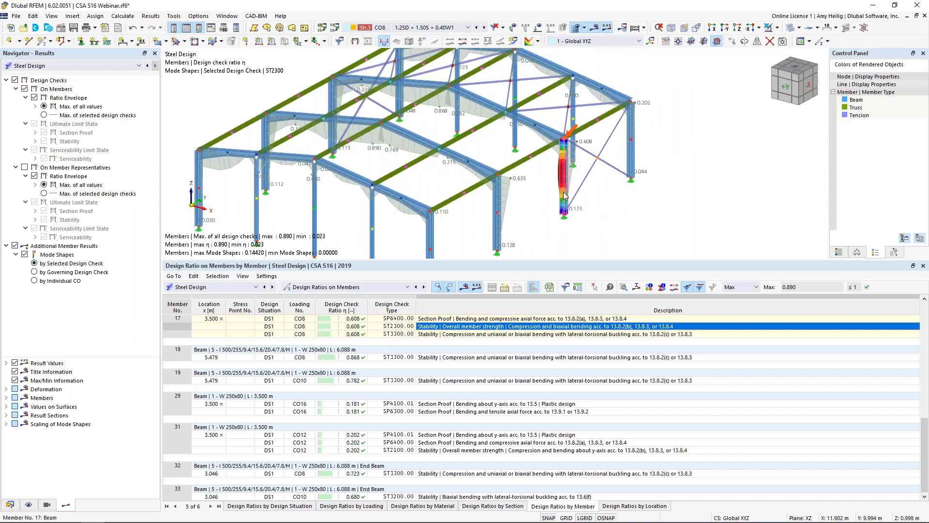
Examine member 17's mode shape up close, open its ST2300 design check details and read through the formulas.
scroll(565, 195, "up", 1)
scroll(564, 196, "up", 4)
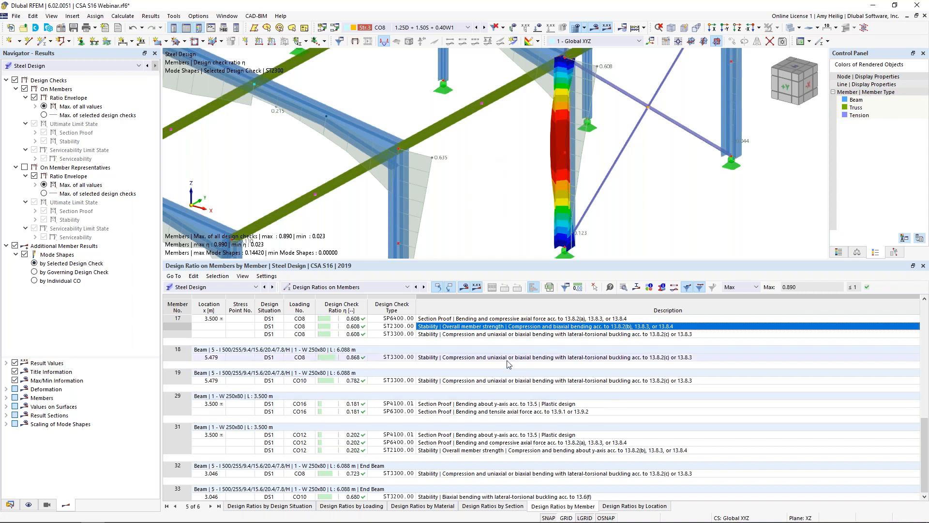
left_click(626, 291)
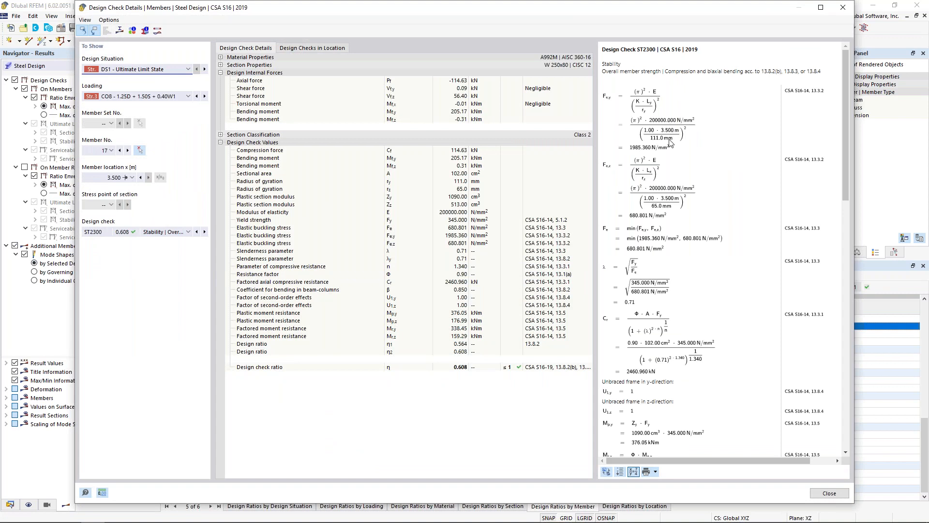
scroll(670, 141, "down", 10)
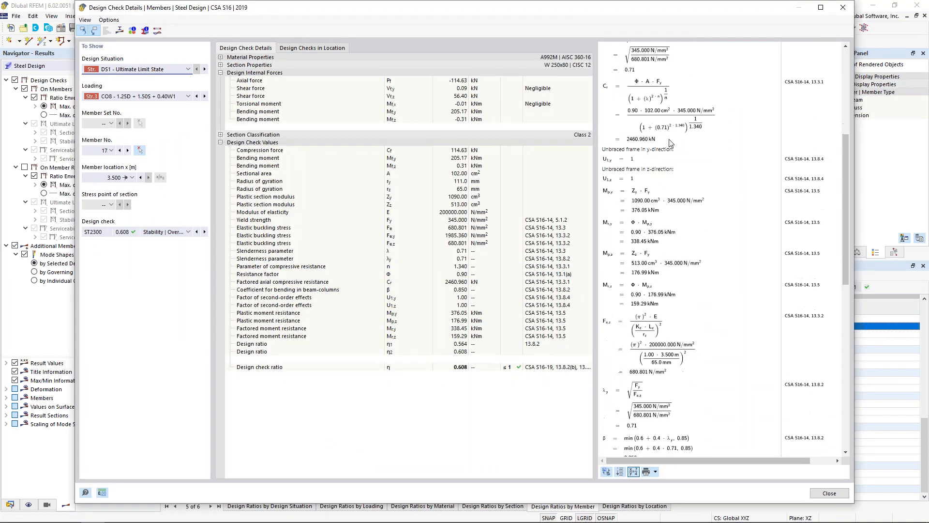
scroll(670, 142, "down", 5)
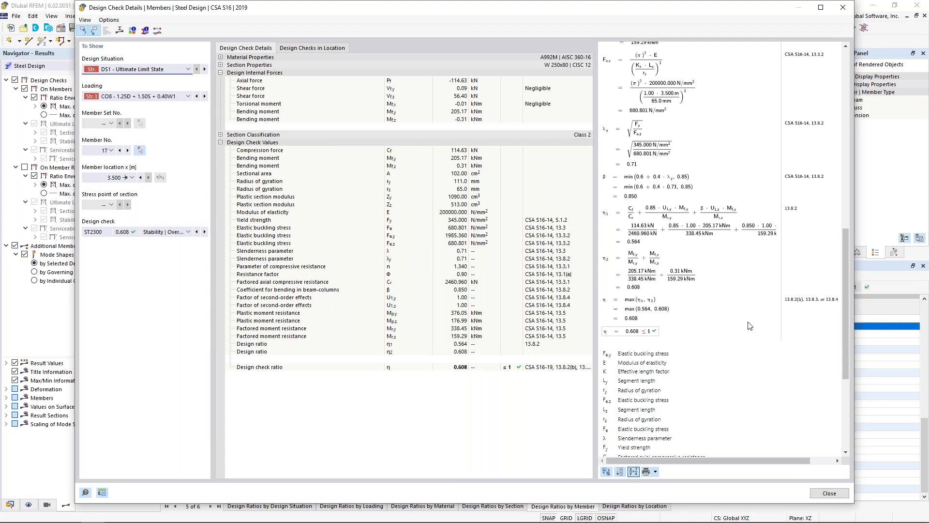
Expand the section classification with Element No. 1 and compare it with the check's interaction formulas.
left_click(221, 134)
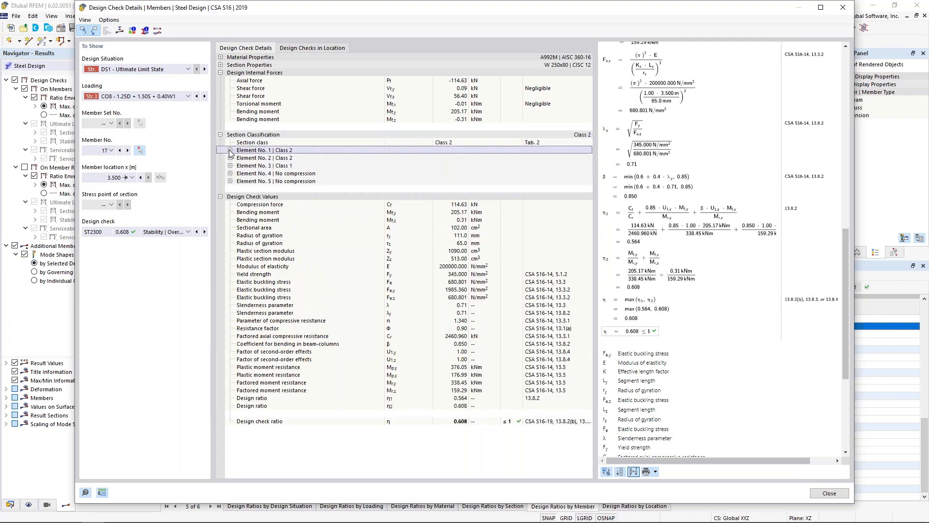
left_click(231, 150)
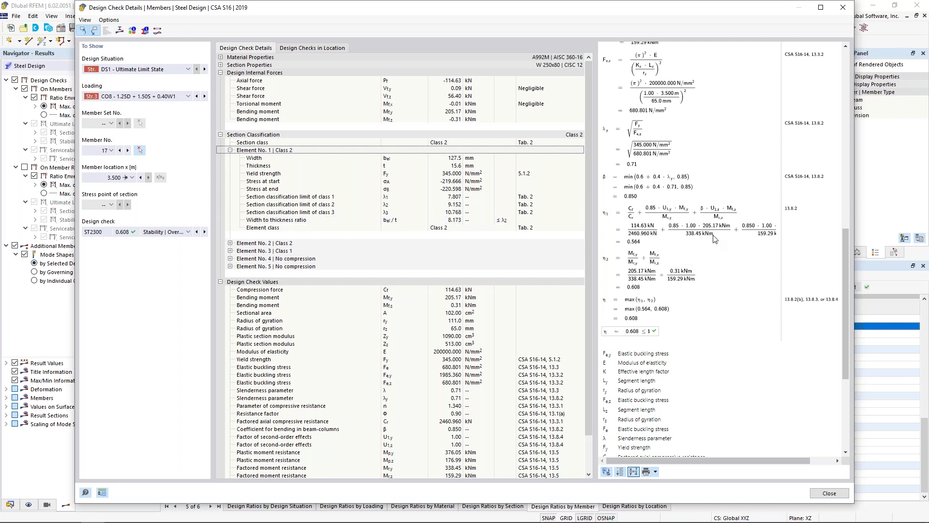
scroll(713, 252, "up", 3)
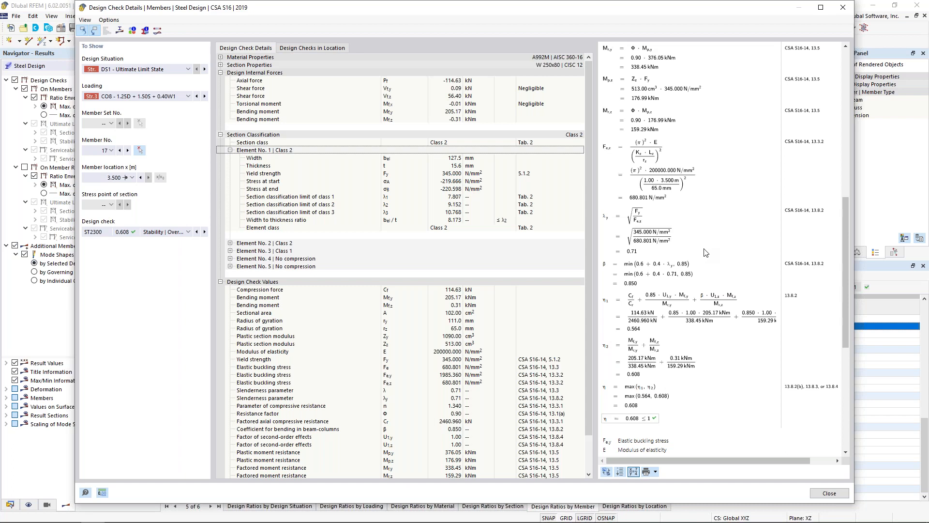
View member 17's section stress diagrams for normal force, y-axis bending moment, y-axis shear force and von Mises equivalent stress, and close them.
left_click(120, 31)
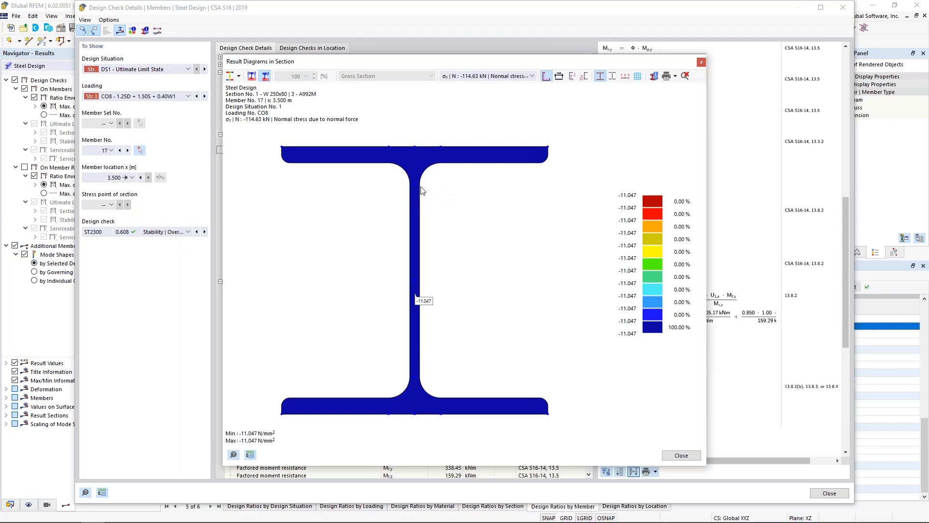
left_click(499, 78)
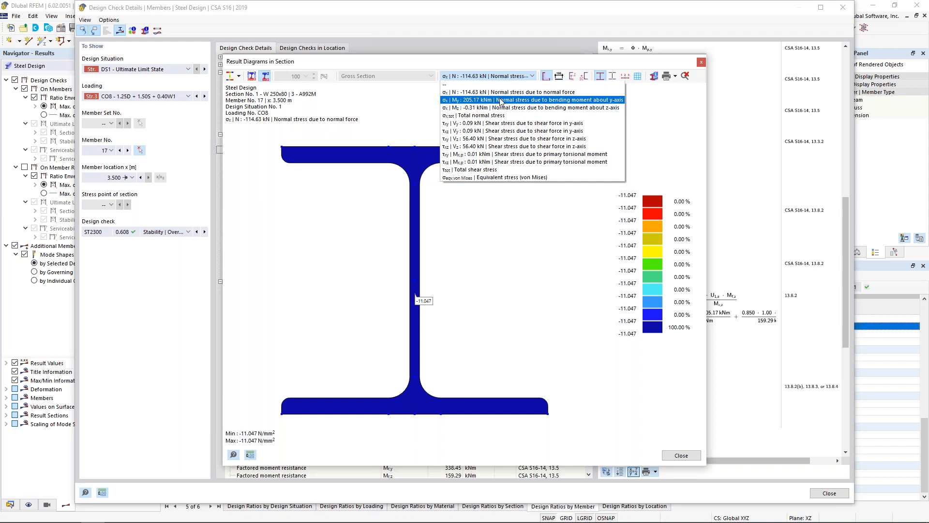
left_click(500, 100)
left_click(501, 78)
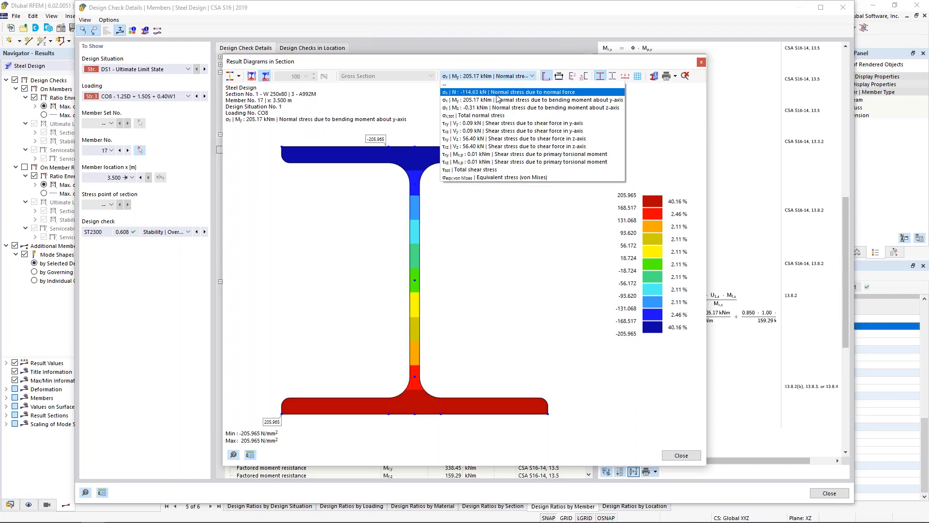
left_click(490, 131)
left_click(497, 78)
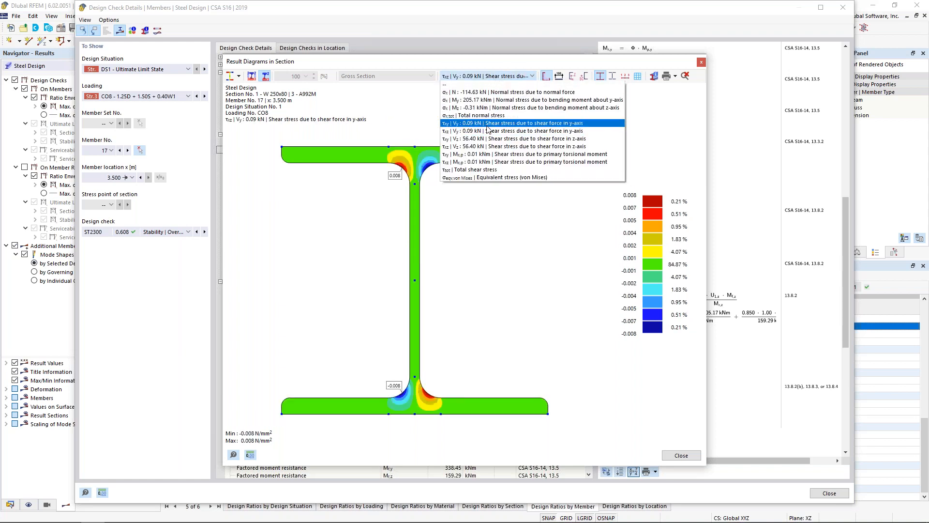
left_click(477, 177)
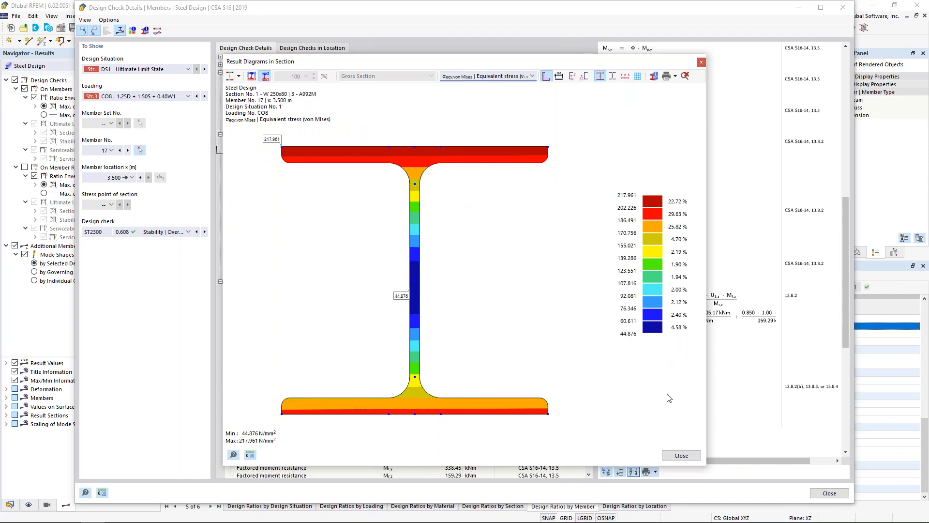
left_click(680, 454)
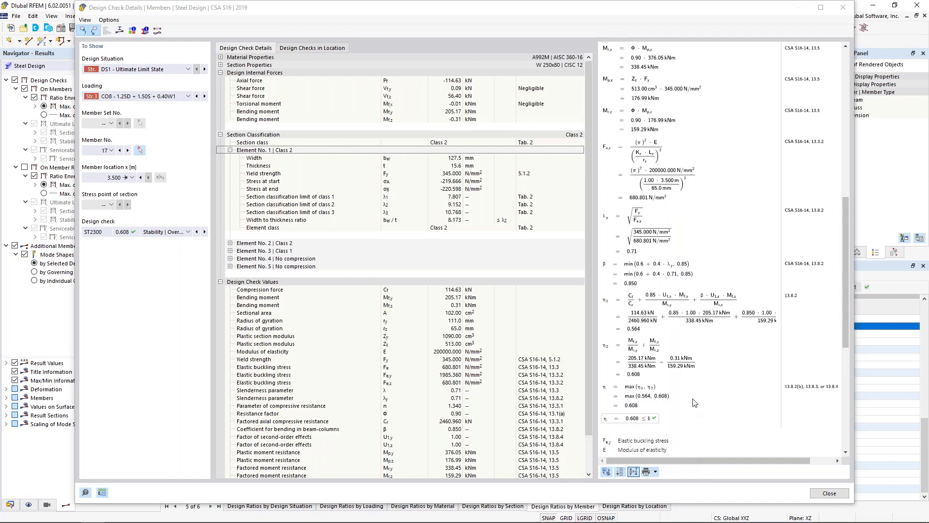
Switch to the presentation slide show at the O.2 Reduced Stiffness Requirements slide.
key("super+Tab")
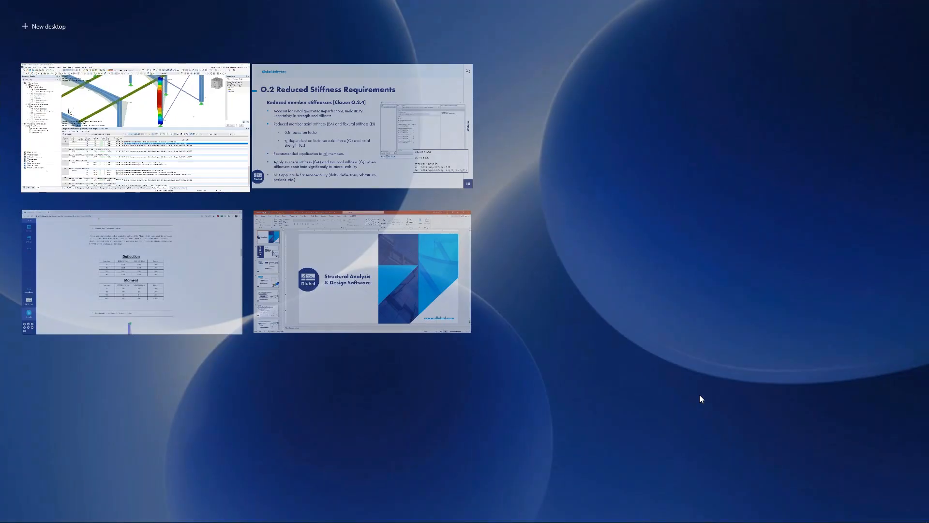
left_click(390, 146)
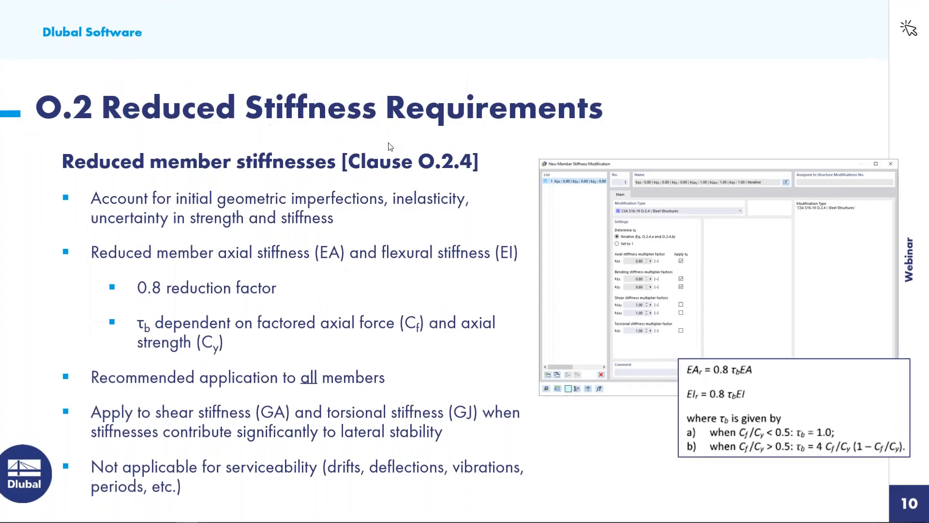